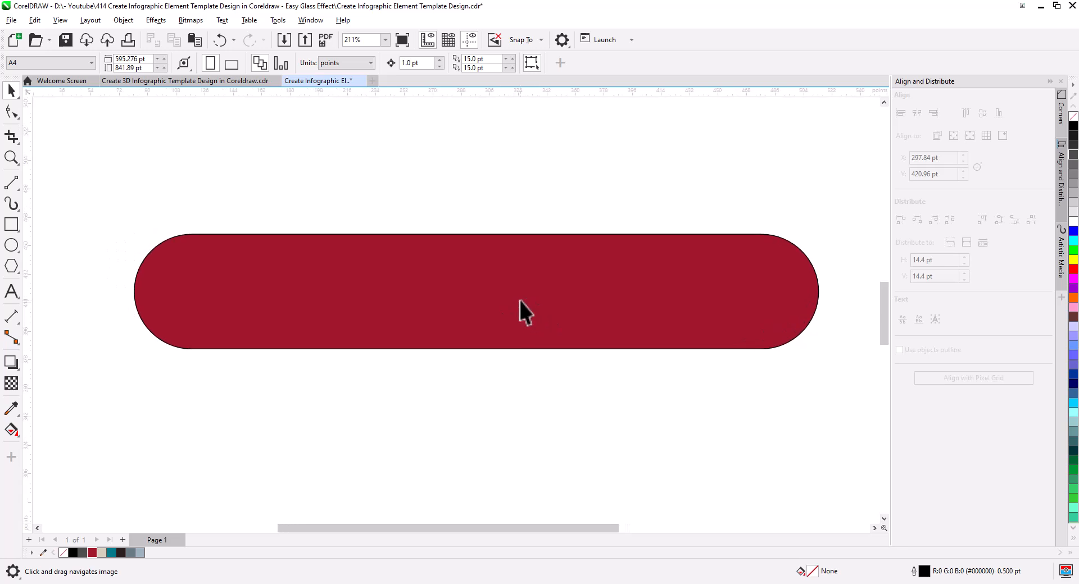
Step: Add a one-step inside contour with a 2.5 pt offset to the red rounded rectangle
click(519, 301)
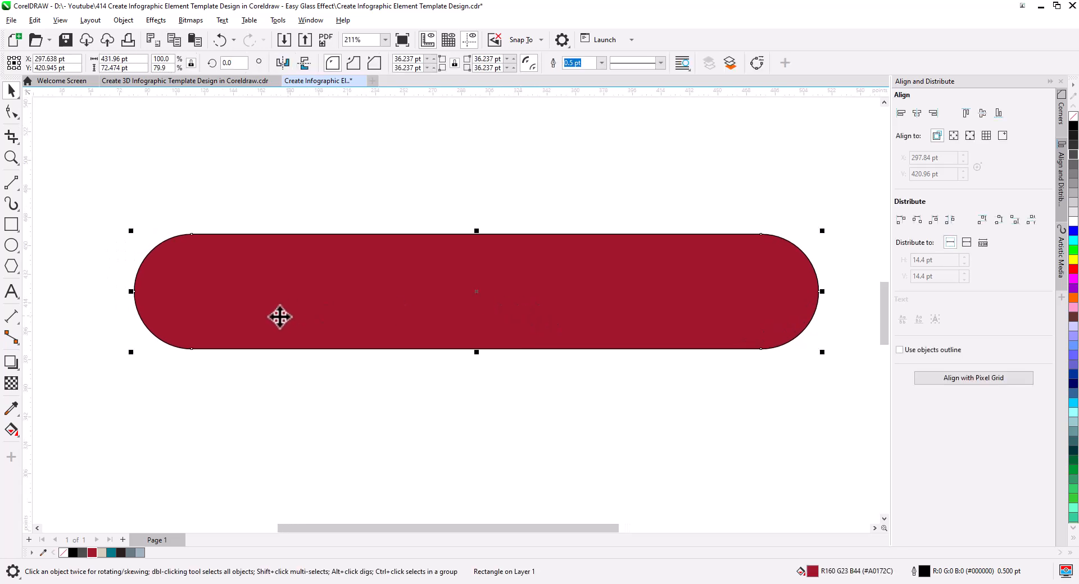
click(11, 364)
click(50, 379)
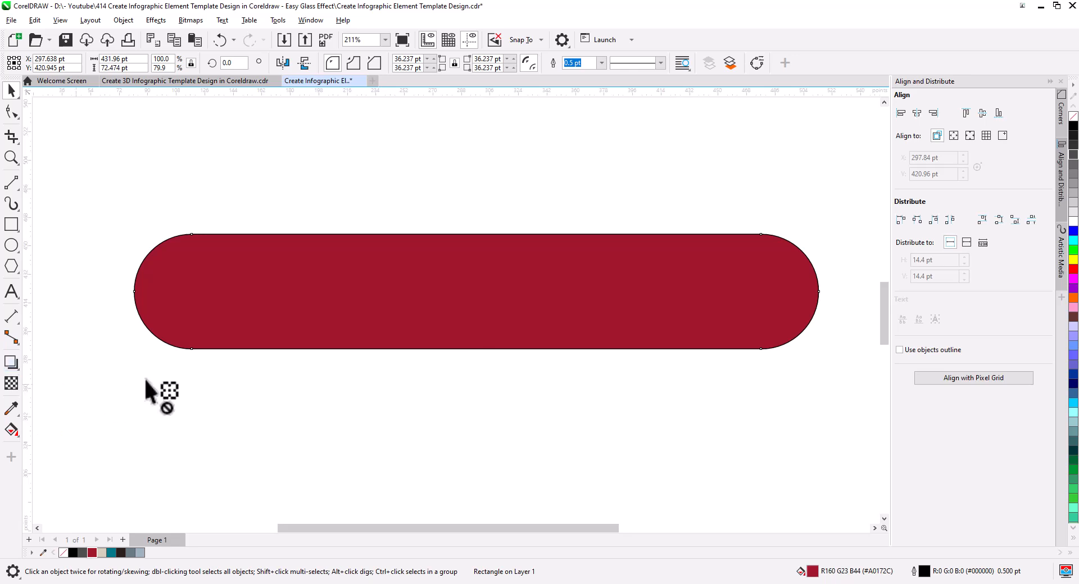
click(293, 62)
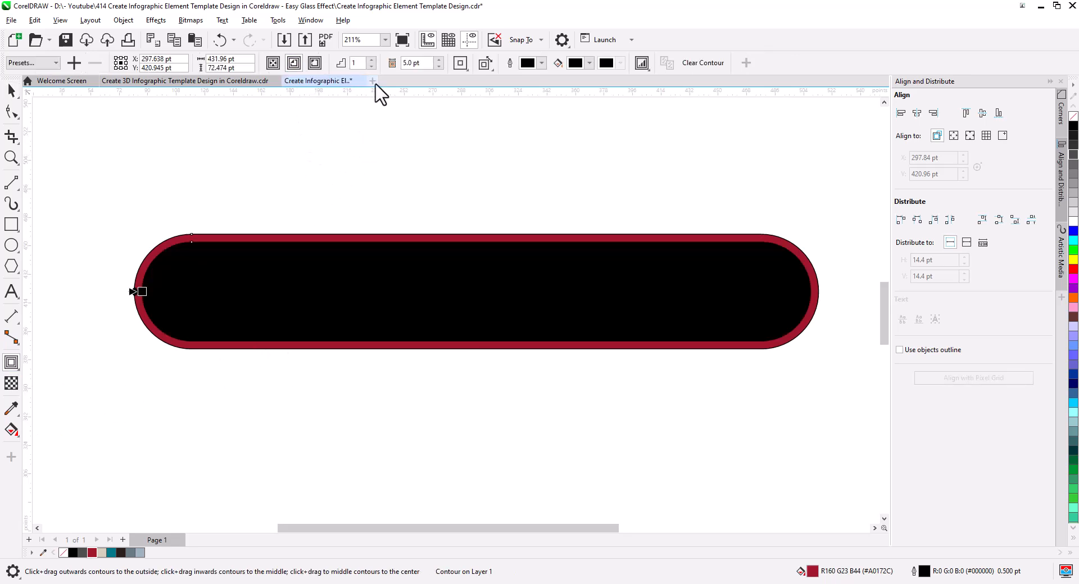
click(439, 67)
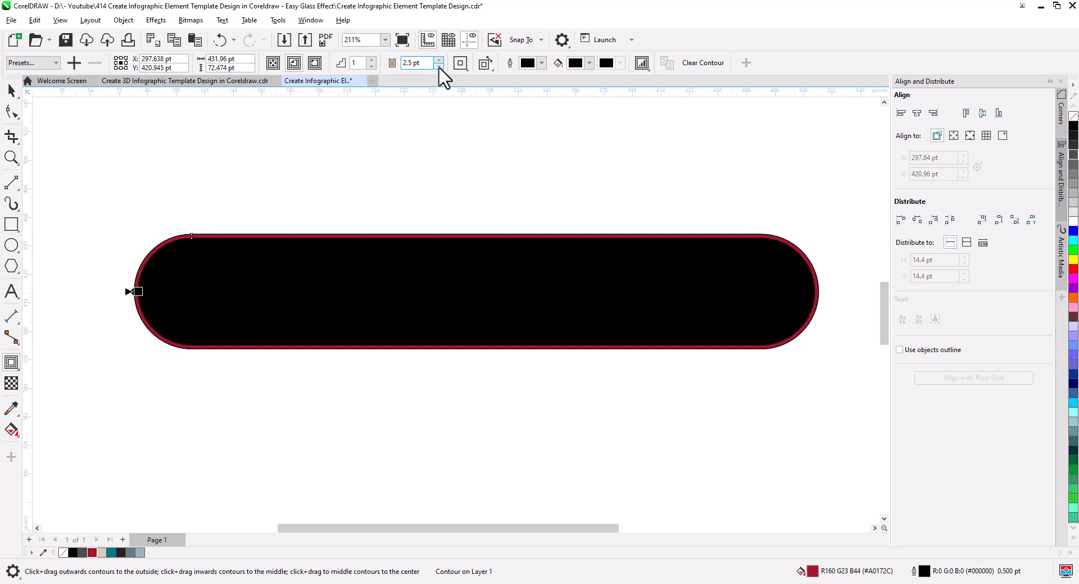
Step: Break the inside contour apart from the red rounded rectangle
click(11, 91)
right_click(214, 247)
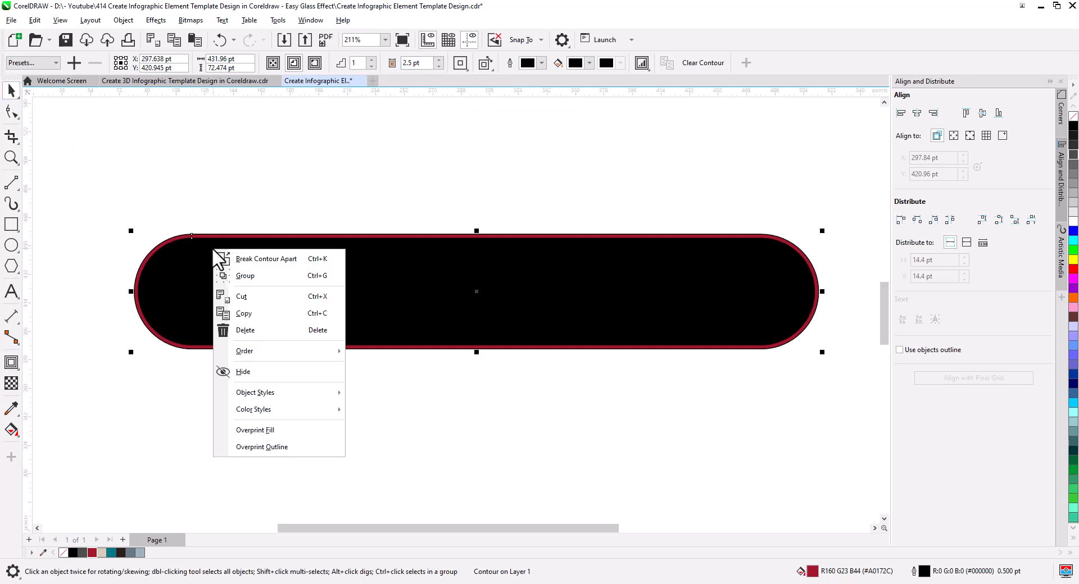
key(Escape)
key(ctrl+z)
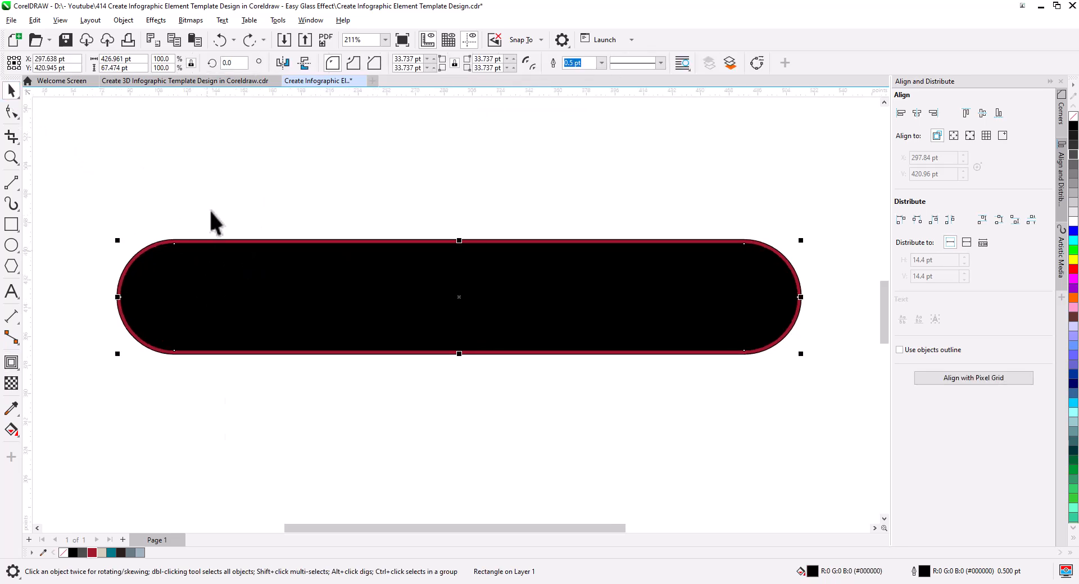
click(213, 207)
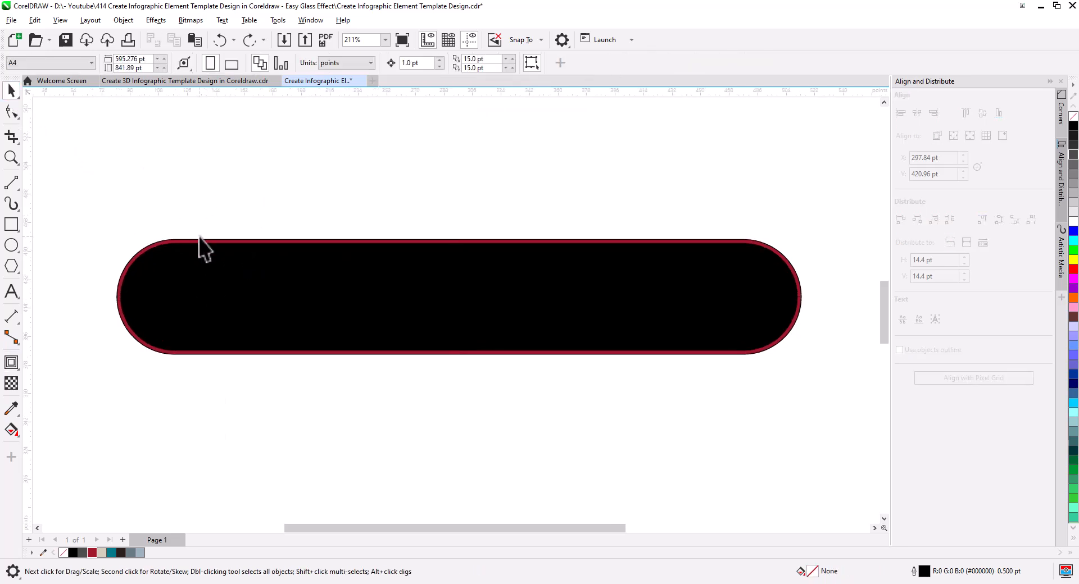
Step: Duplicate the outer red rounded rectangle in place and send the copy behind the black shape
click(197, 241)
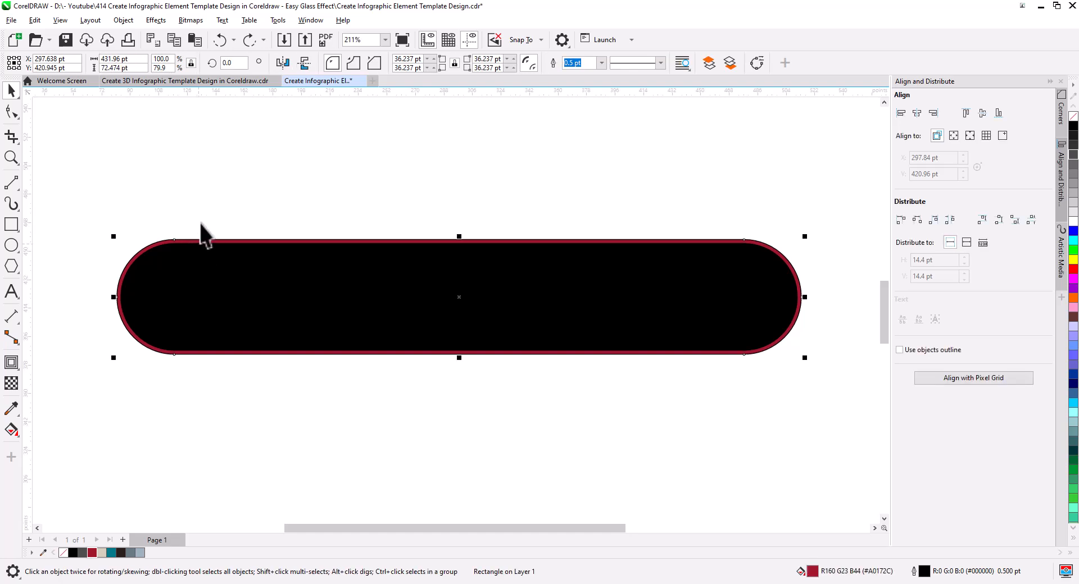
click(175, 41)
click(196, 41)
right_click(310, 295)
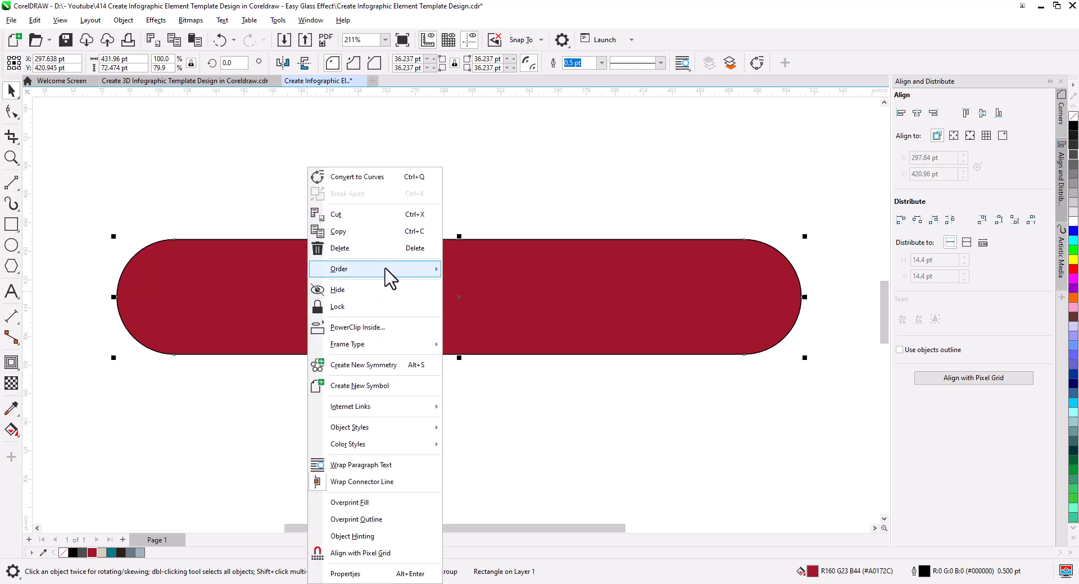
mouse_move(393, 272)
click(509, 289)
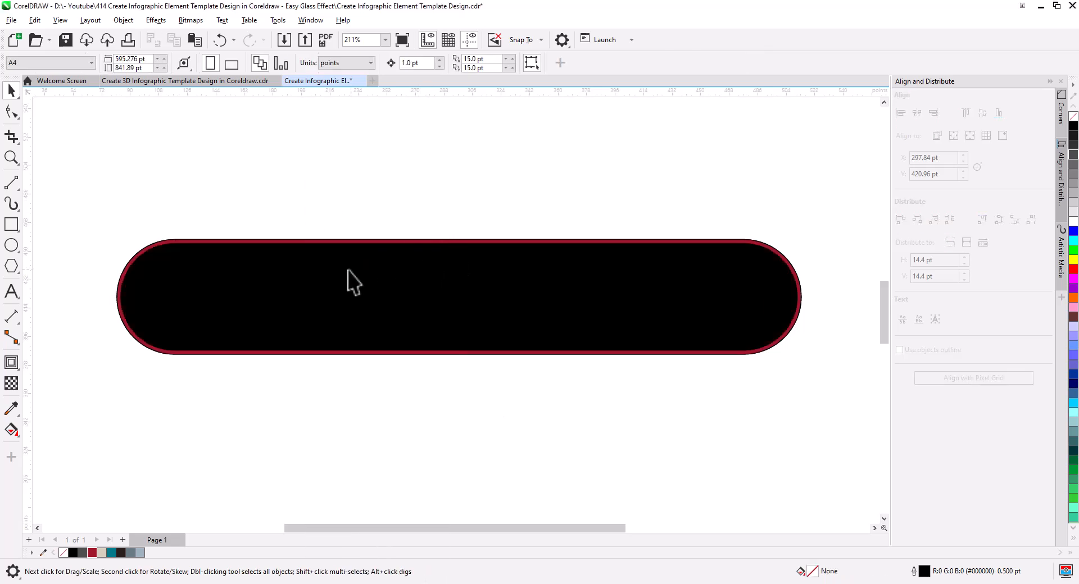
Step: Combine the black inner shape with the outer red rounded rectangle into a thin border ring
click(236, 289)
scroll(185, 243, up, 2)
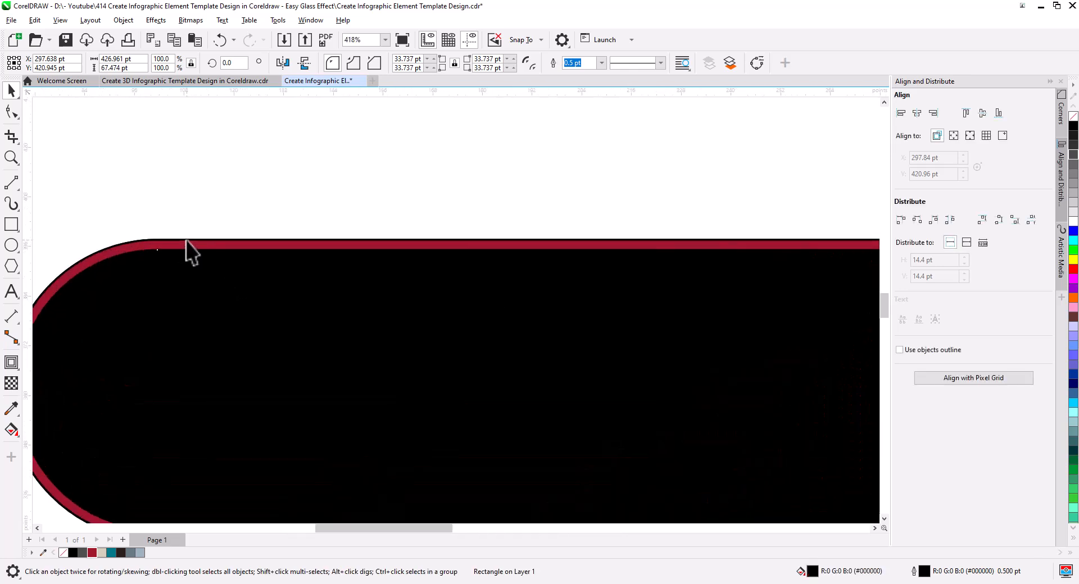
shift+click(189, 245)
scroll(202, 255, up, 1)
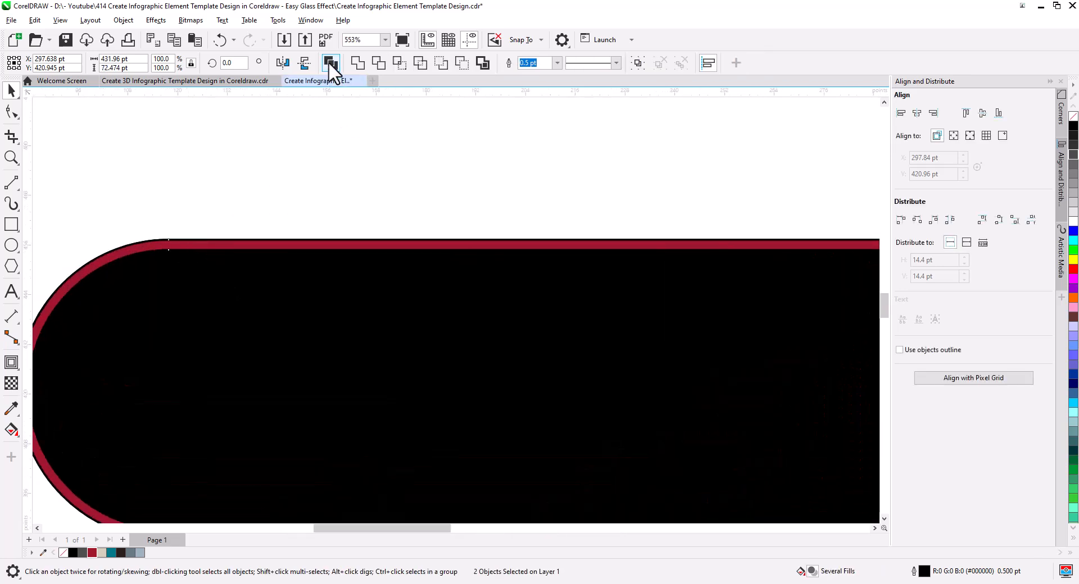
click(331, 63)
click(299, 210)
scroll(307, 229, down, 2)
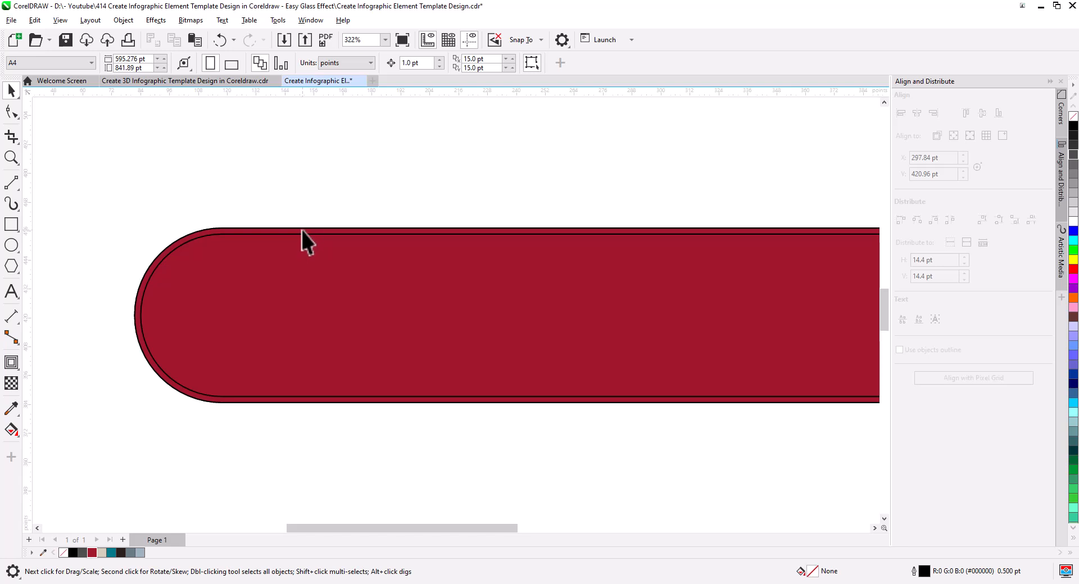
Step: Fill the thin border ring with white and remove its outline
drag(301, 231, 256, 166)
key(ctrl+z)
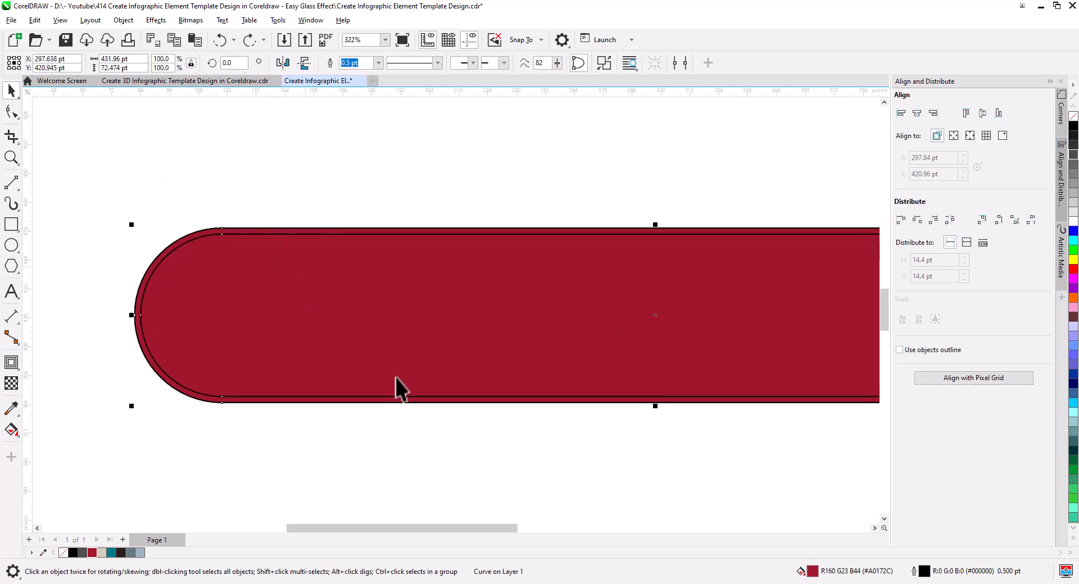
click(1073, 222)
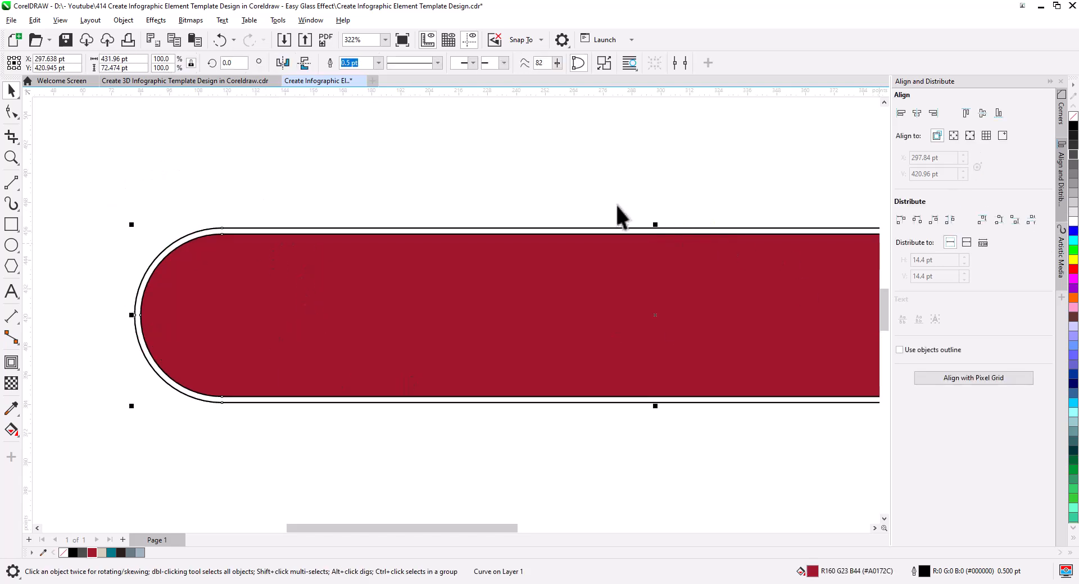
right_click(1072, 117)
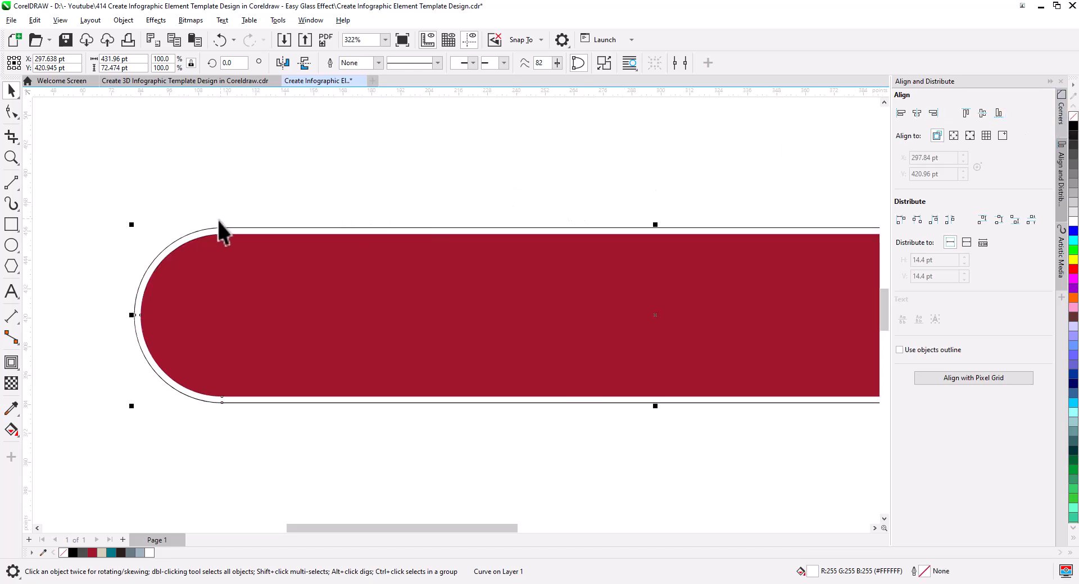
Step: Apply a uniform transparency of 77 to the white border ring
click(11, 384)
click(641, 415)
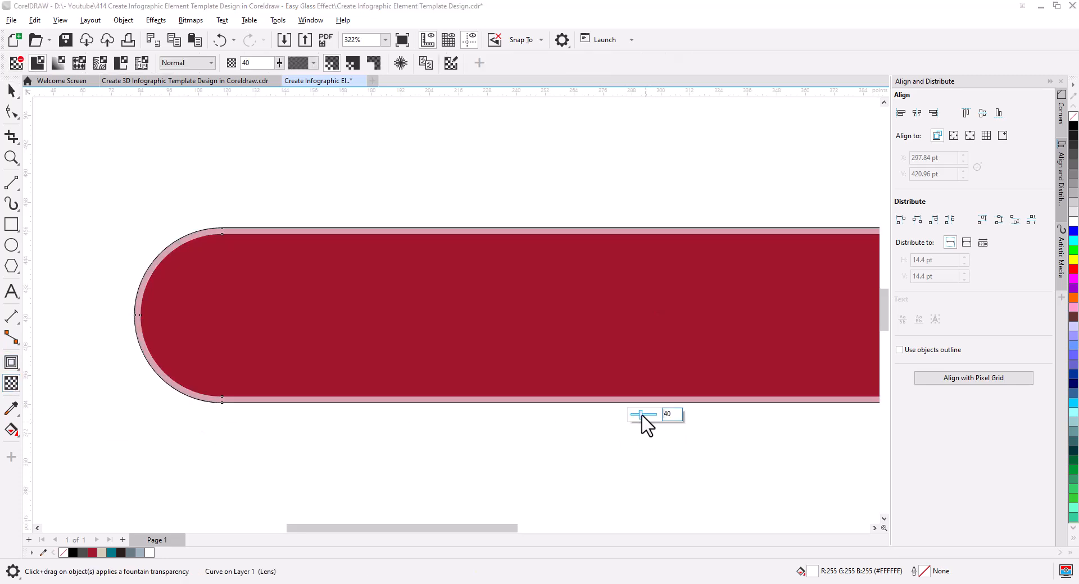
click(644, 416)
drag(647, 417, 652, 417)
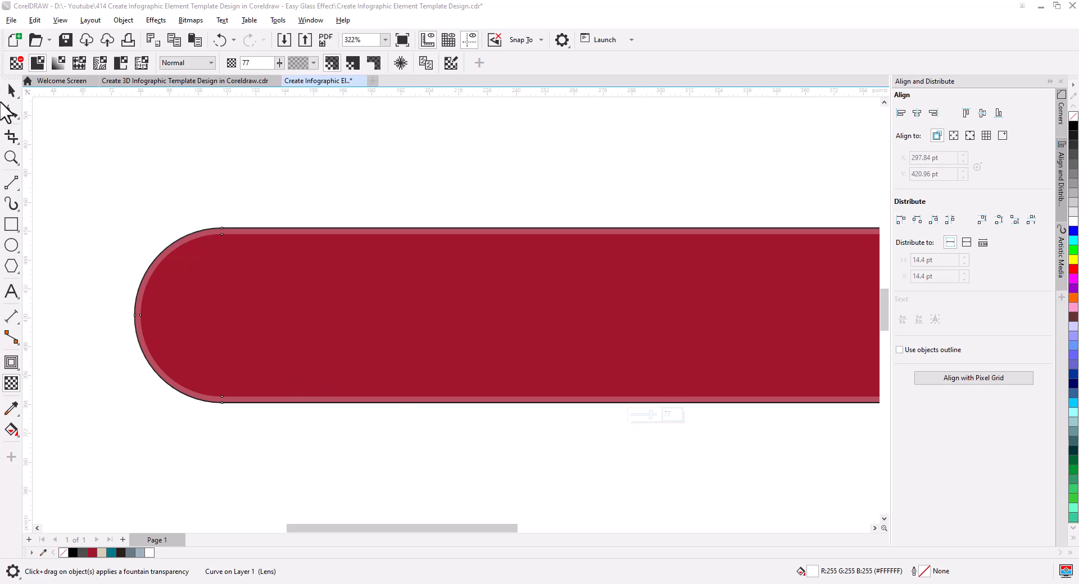
click(11, 90)
scroll(329, 293, down, 2)
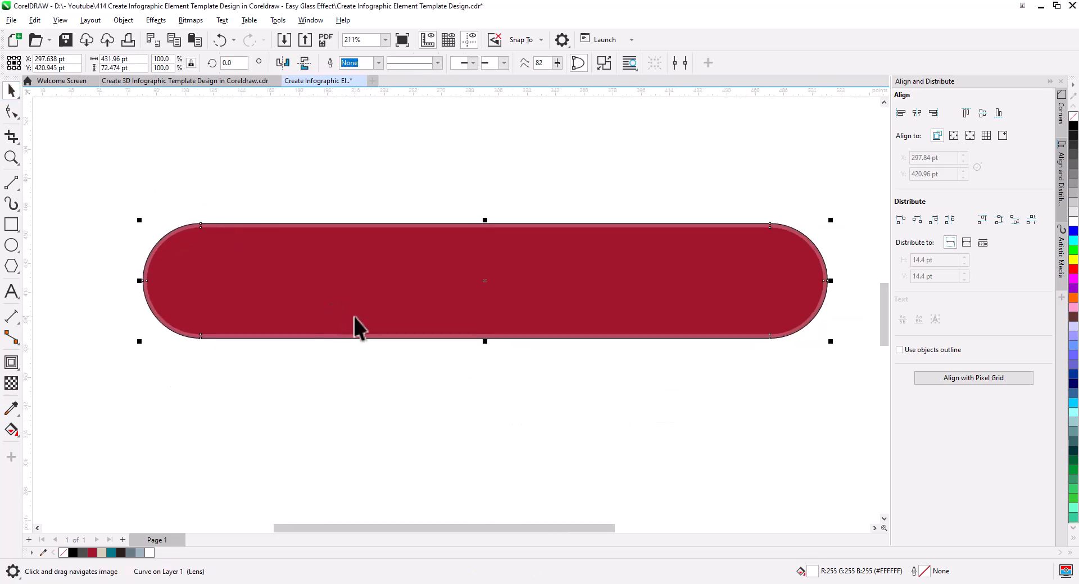
Step: Remove the outlines from both the red rounded rectangle and its border ring
drag(858, 379, 147, 183)
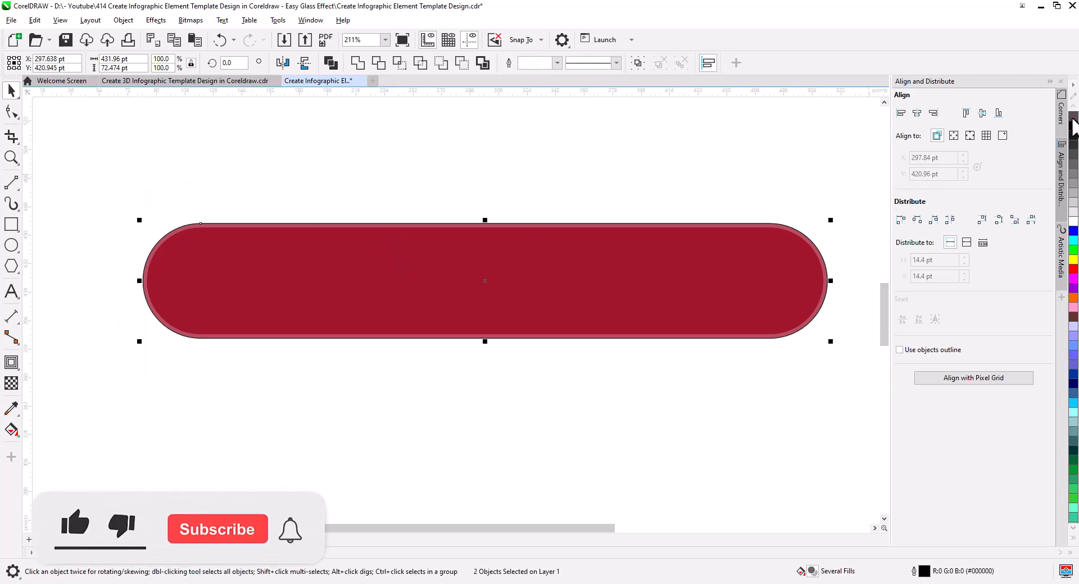
click(731, 309)
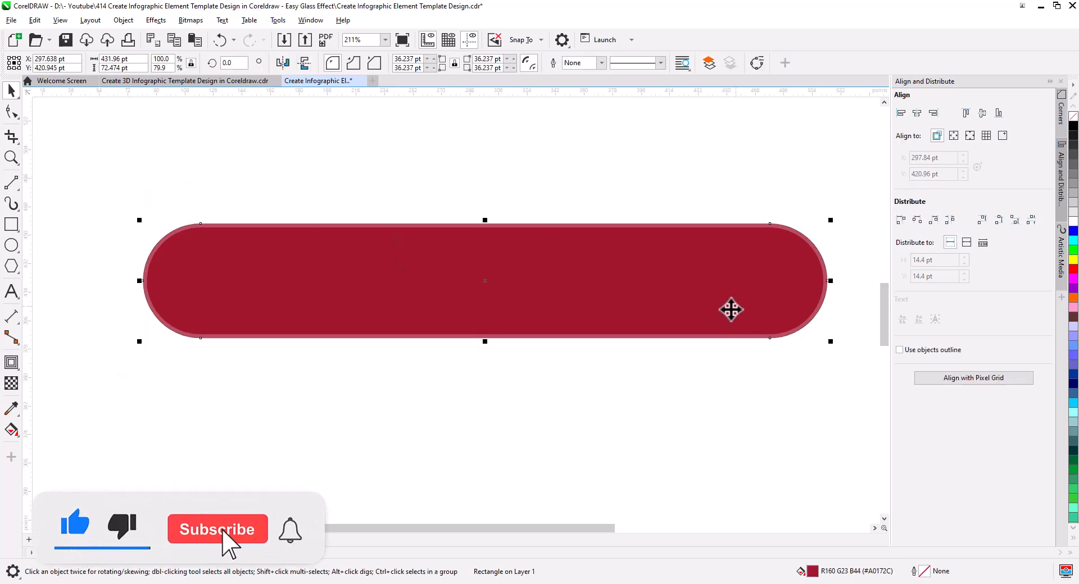
drag(697, 298, 634, 218)
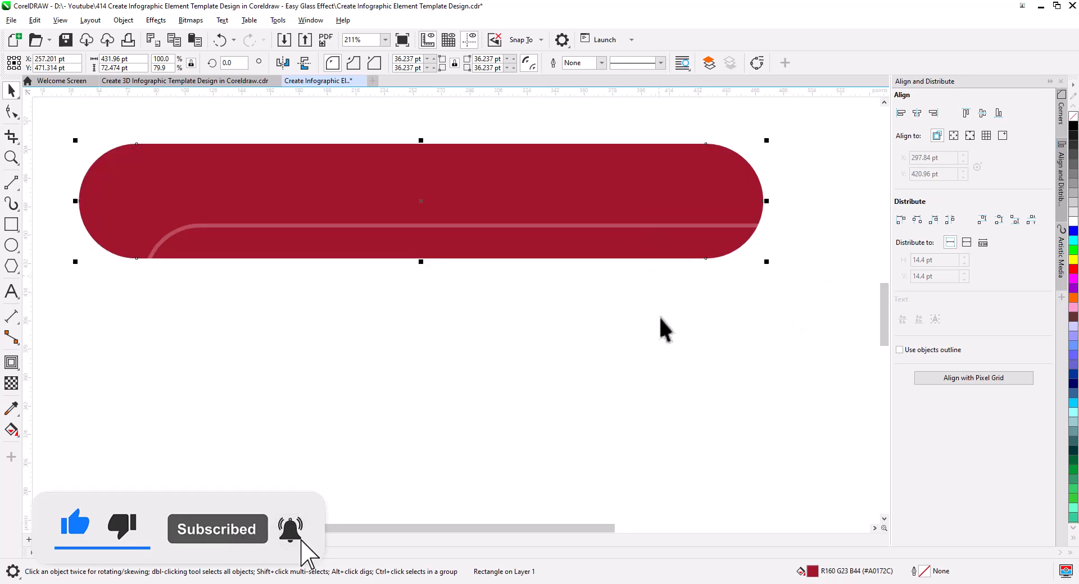
key(ctrl+z)
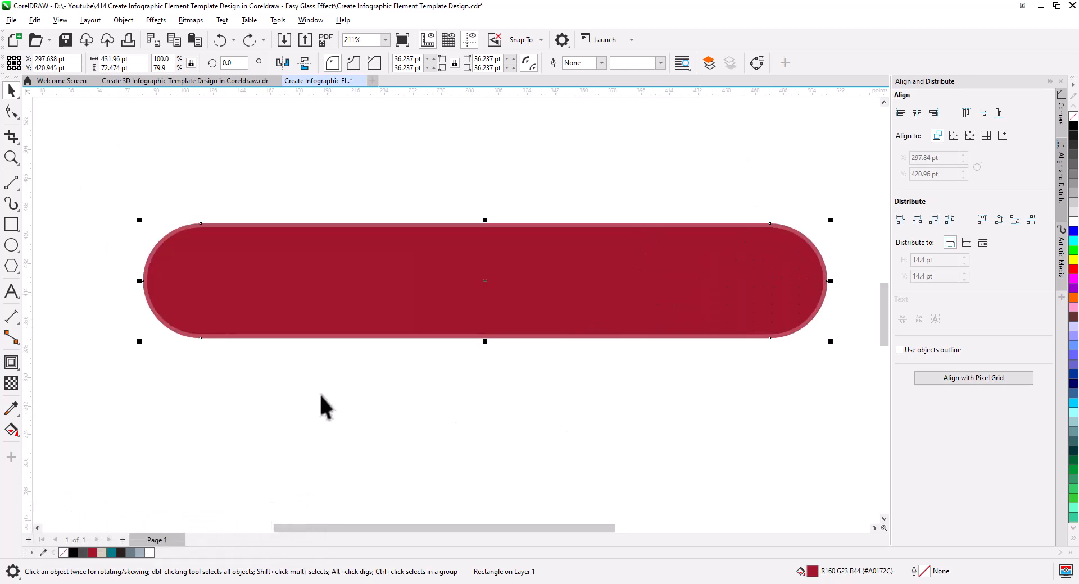
Step: Add an outside contour with a 15.5 pt offset to the red rounded rectangle and break it apart
click(11, 362)
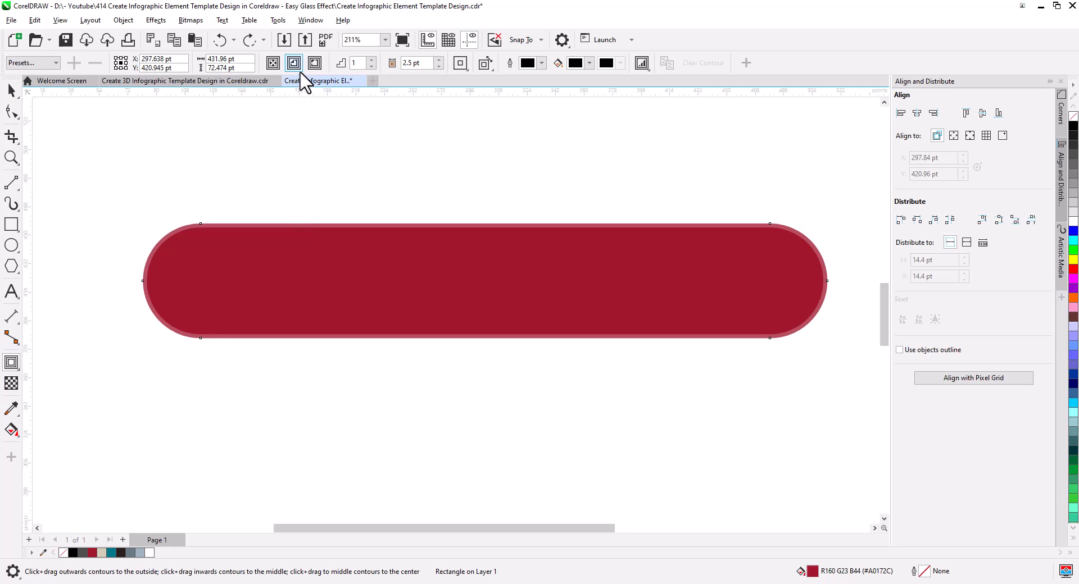
click(314, 62)
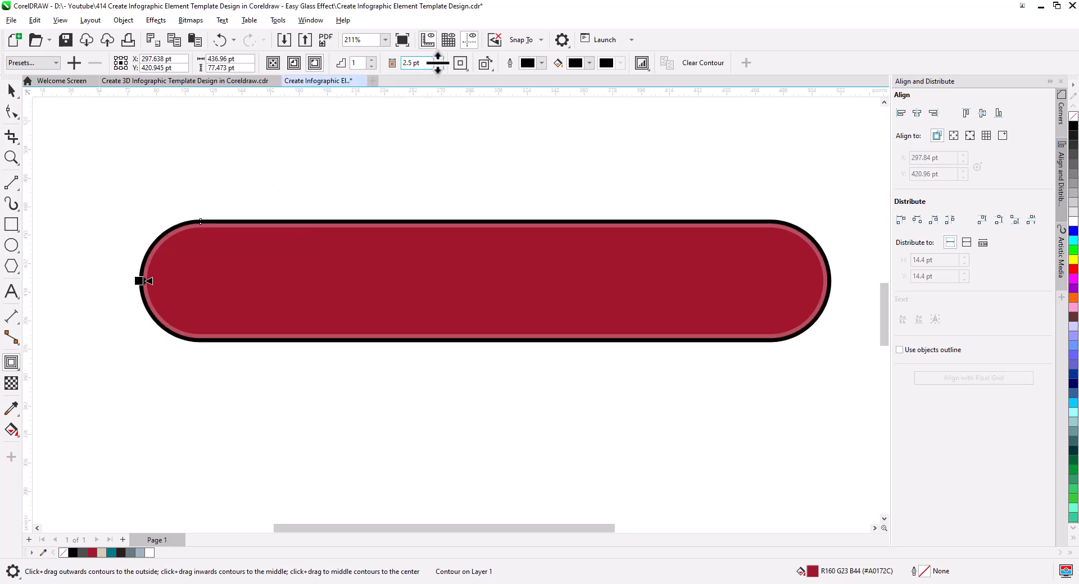
drag(438, 61, 438, 61)
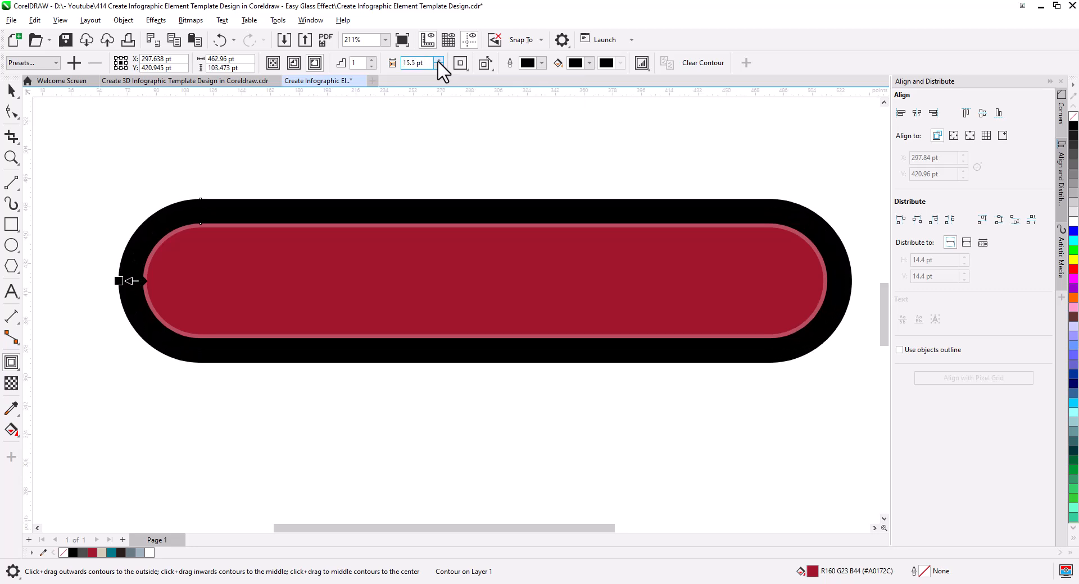
right_click(352, 210)
click(376, 222)
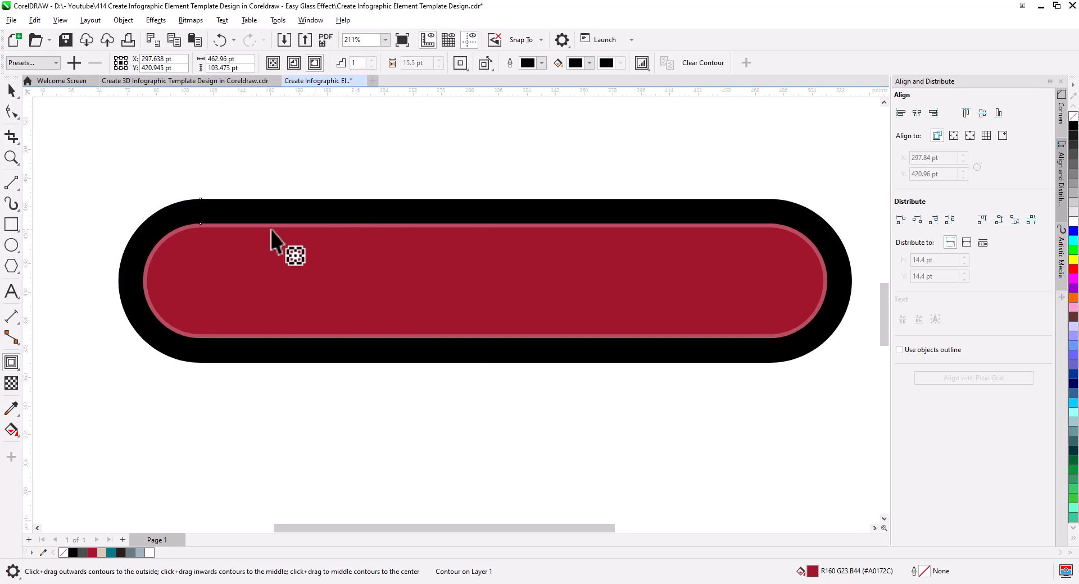
click(145, 168)
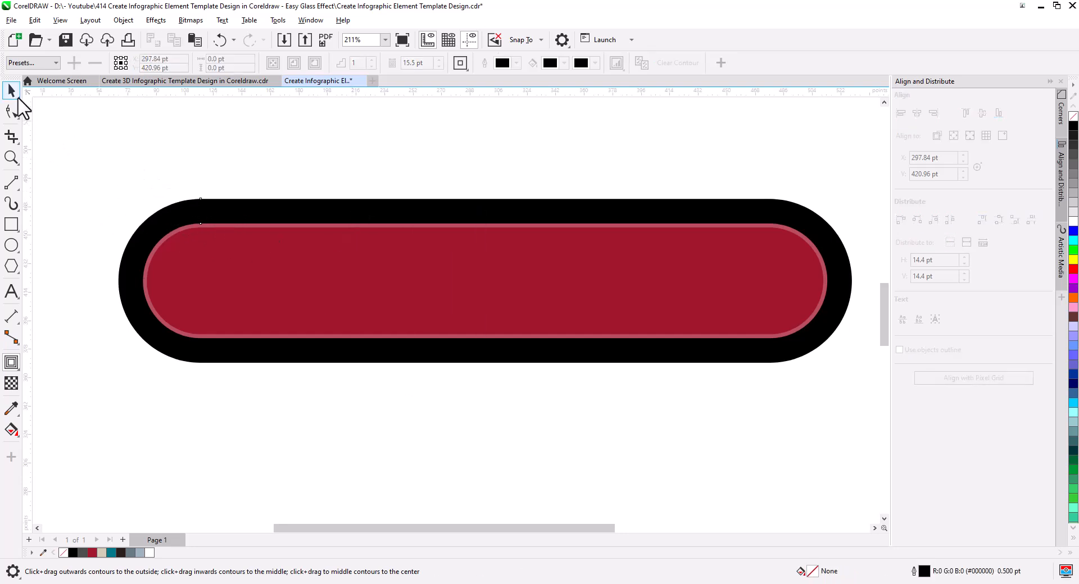
Step: Remove the fill from the large black outer shape and give it a black outline
click(11, 90)
click(242, 219)
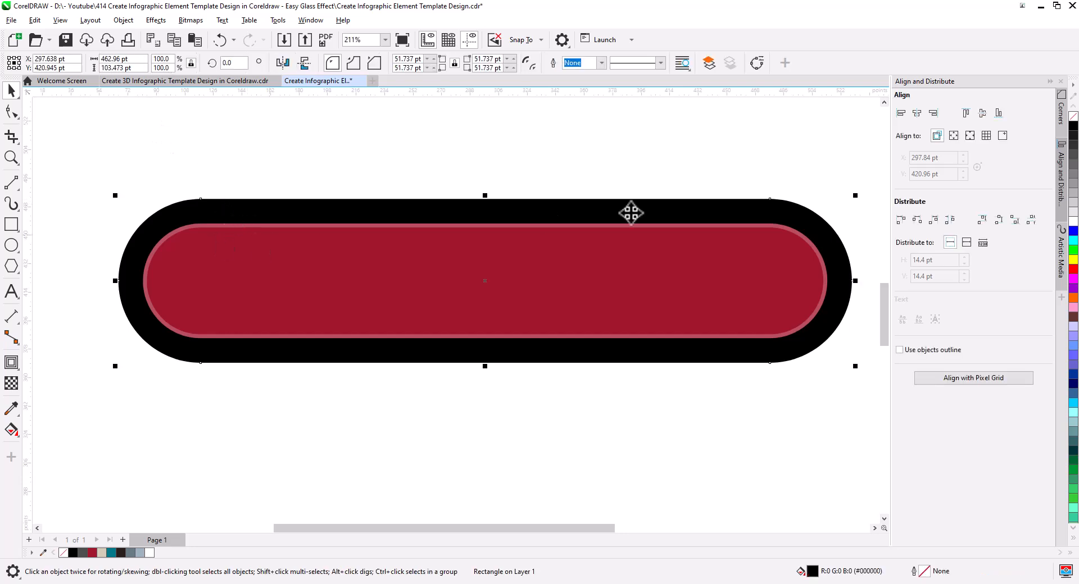
click(1072, 118)
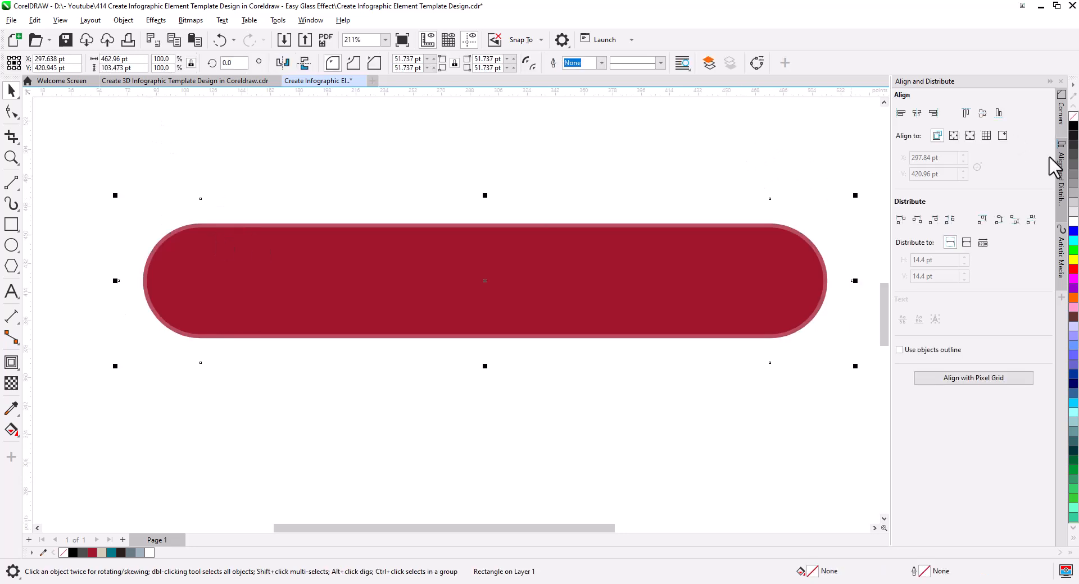
right_click(1072, 125)
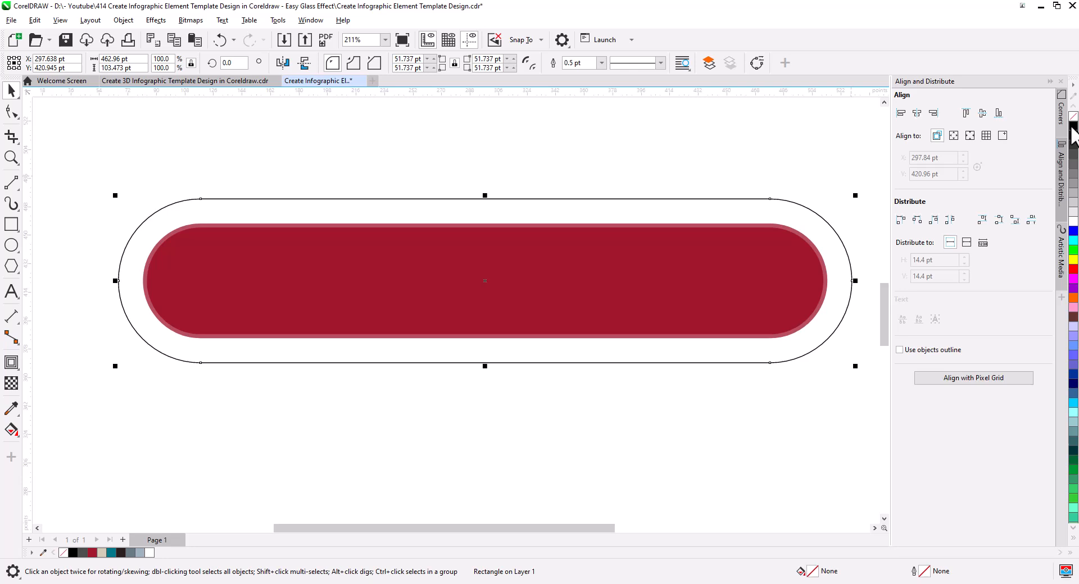
click(644, 160)
Step: Add an outside contour with a 2.5 pt offset to the unfilled outer rounded shape
click(281, 216)
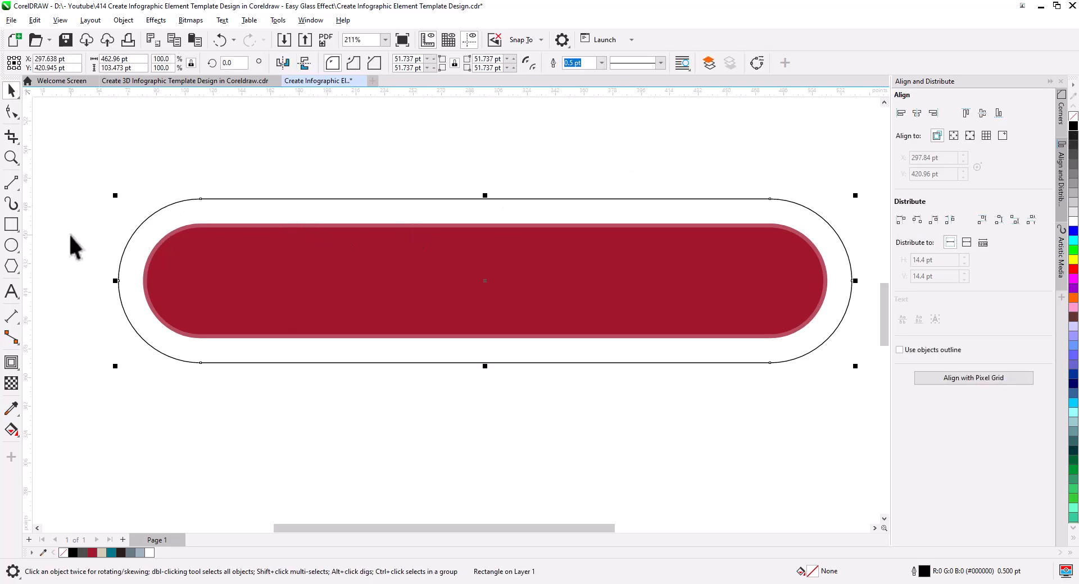
click(12, 363)
click(315, 63)
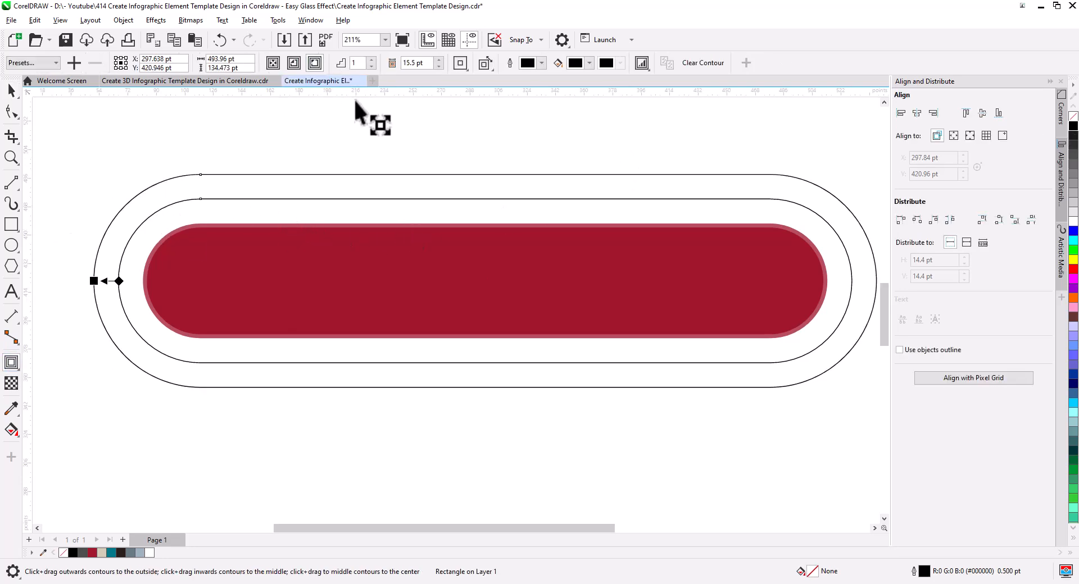
click(439, 65)
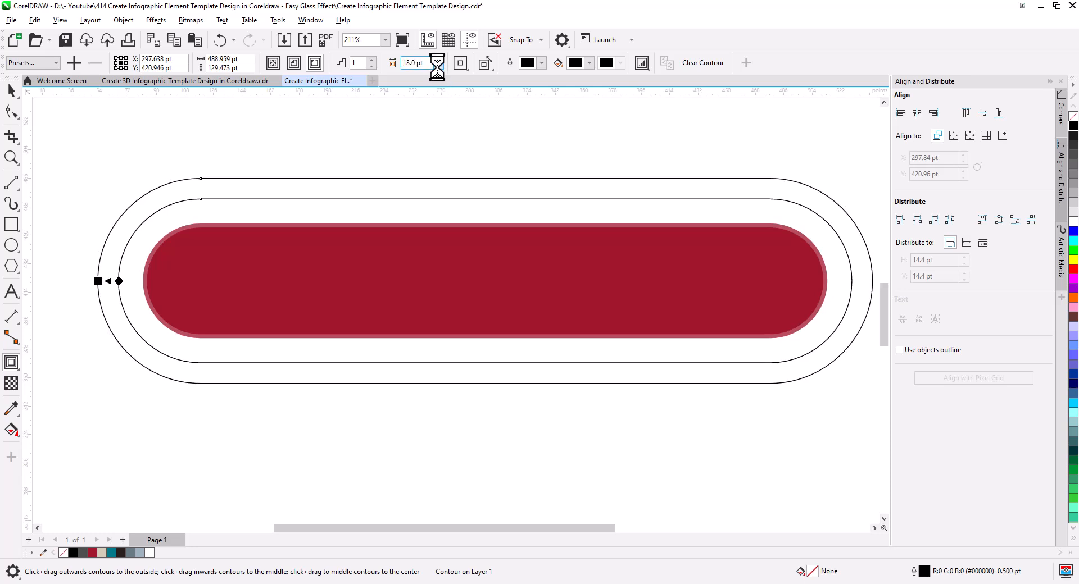
click(439, 66)
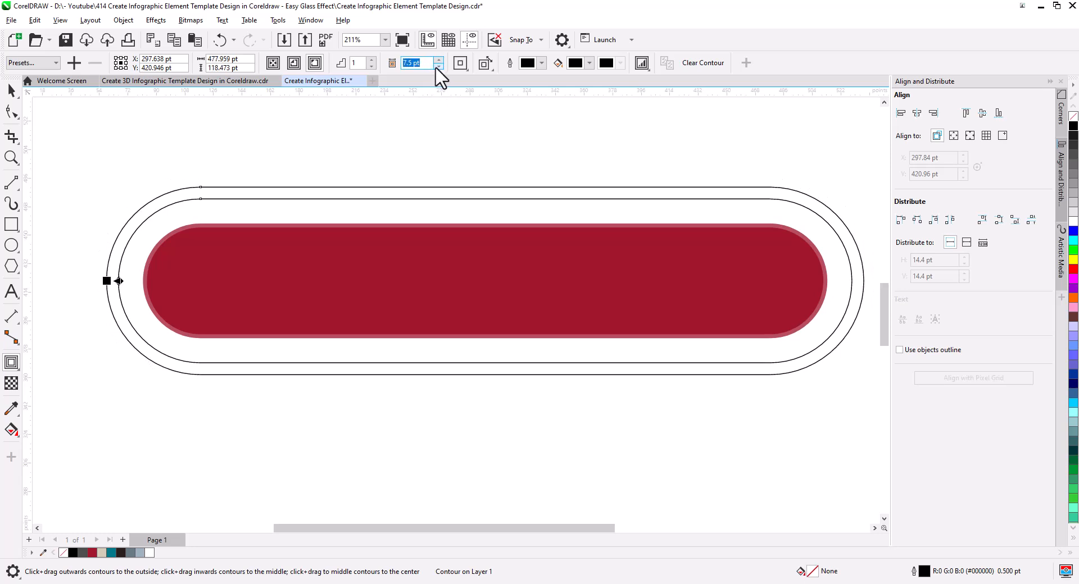
click(438, 66)
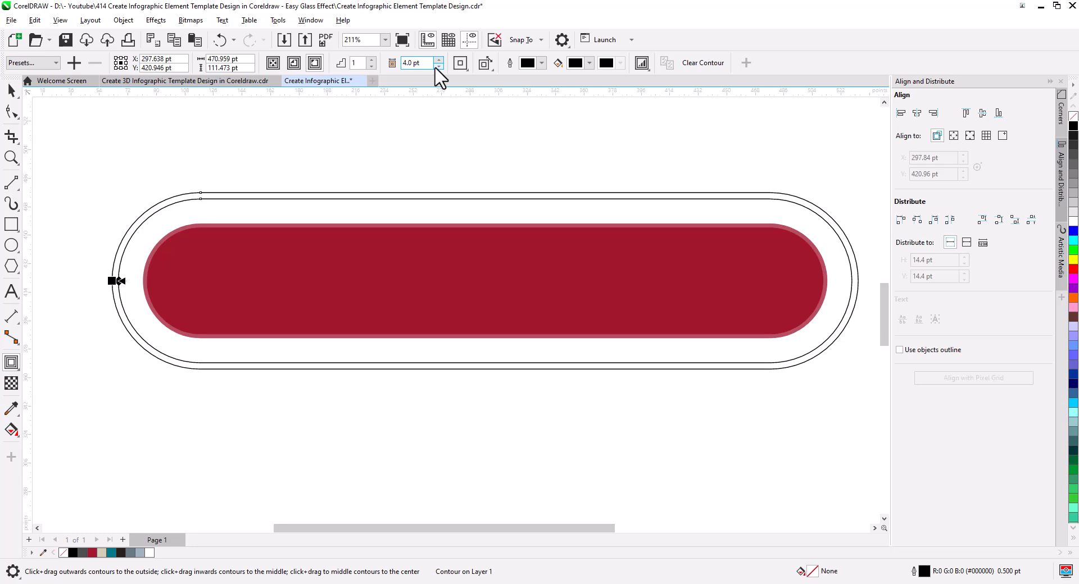
click(439, 66)
click(439, 66)
click(438, 66)
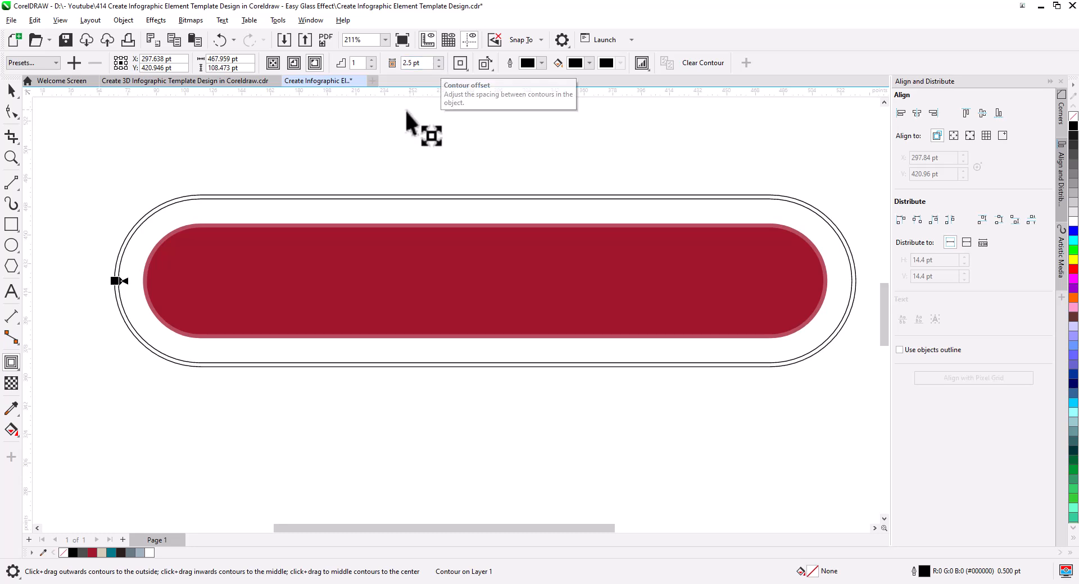
click(9, 96)
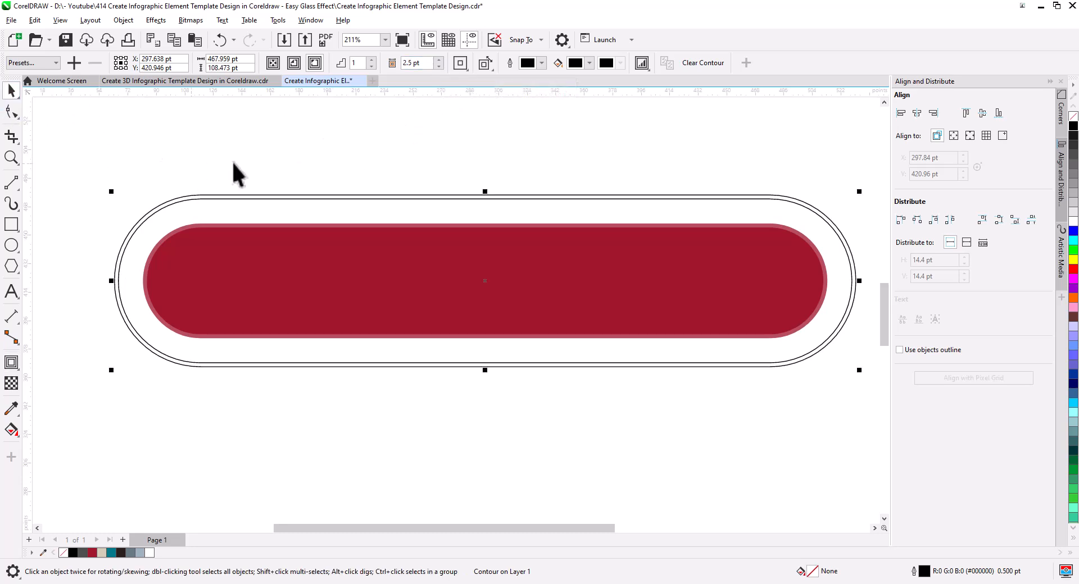
click(250, 180)
click(242, 196)
click(243, 211)
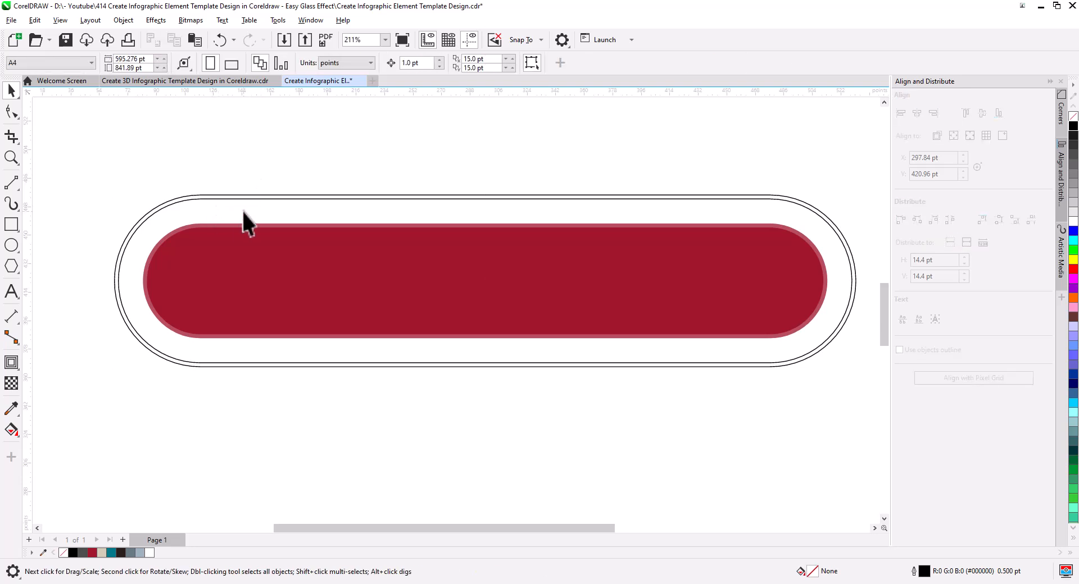
click(226, 225)
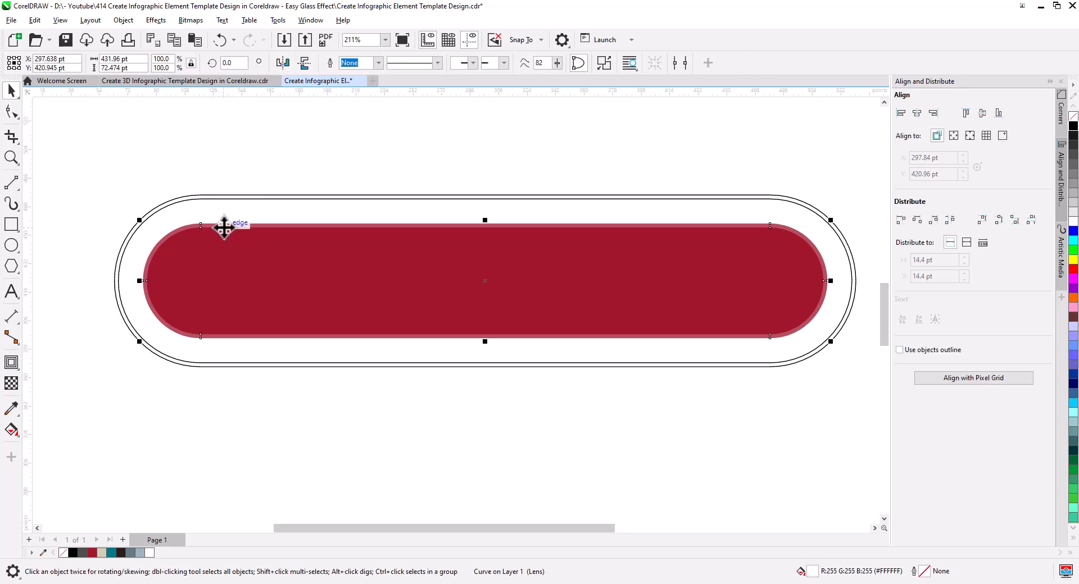
click(225, 264)
drag(239, 276, 245, 256)
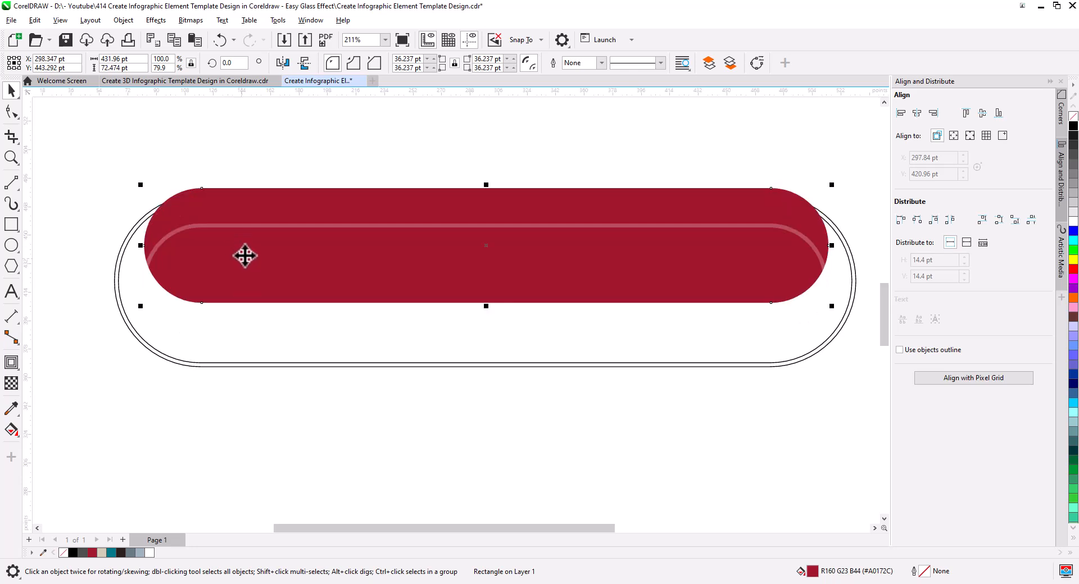
key(ctrl+z)
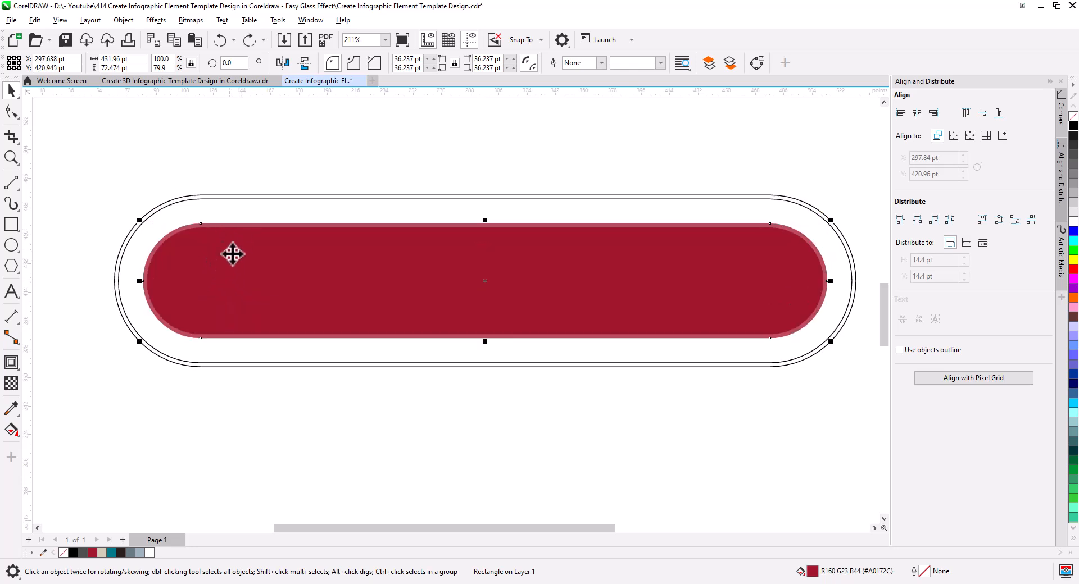
Step: Paste in-place copies of the red rounded rectangle and the inner of the two unfilled rounded outlines
click(195, 41)
click(199, 130)
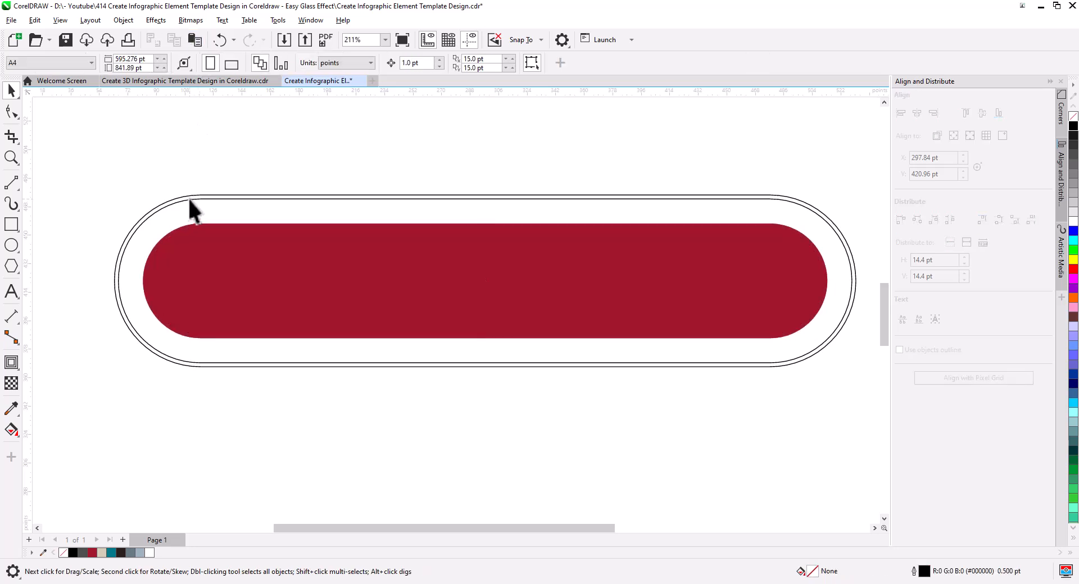
click(192, 199)
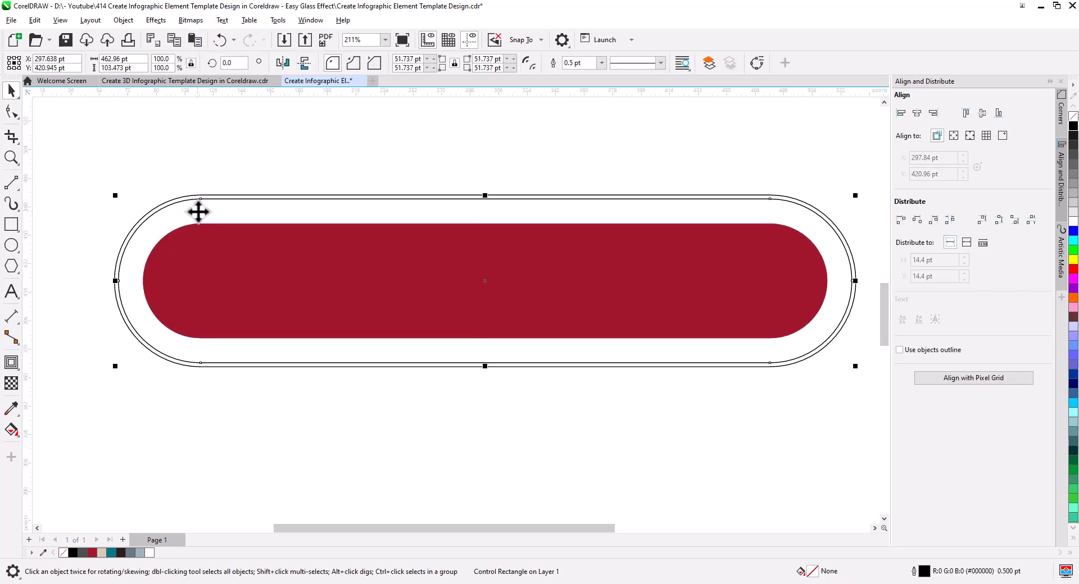
click(195, 41)
click(243, 211)
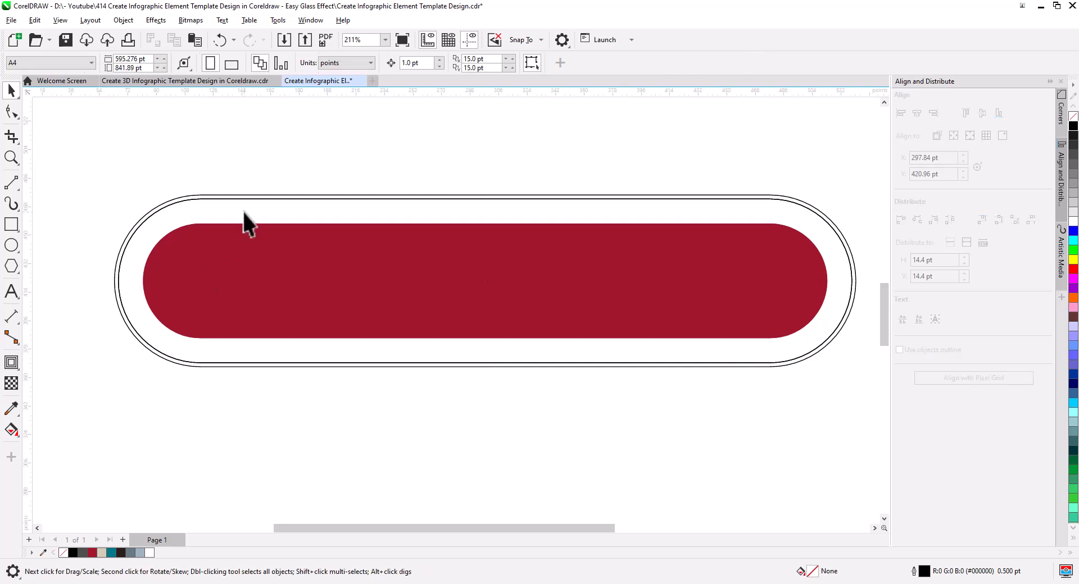
Step: Combine the copied outline and red rectangle into a single ring around the bar and fill it yellow
click(241, 248)
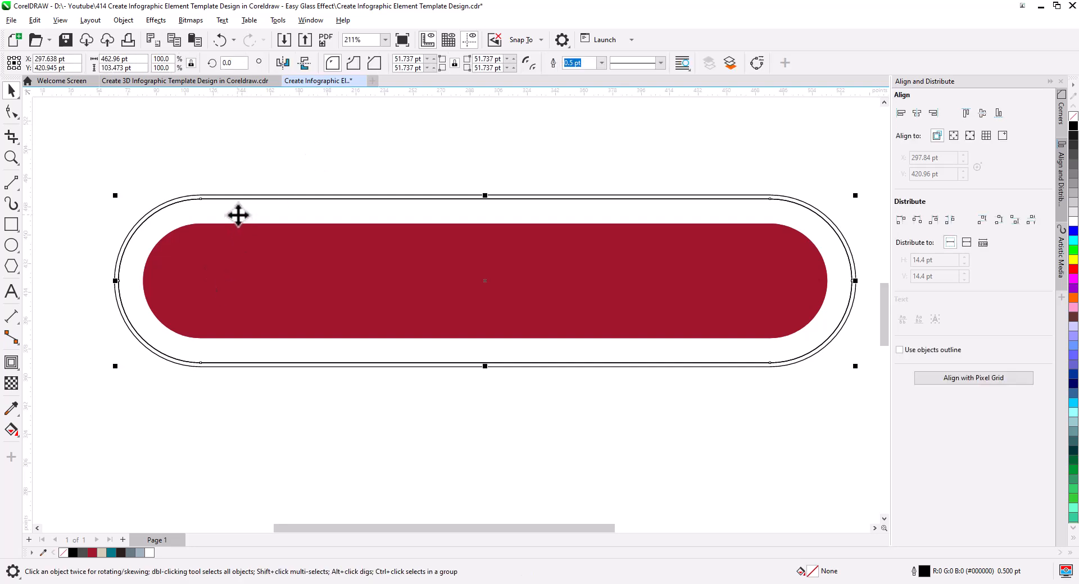
shift+click(235, 225)
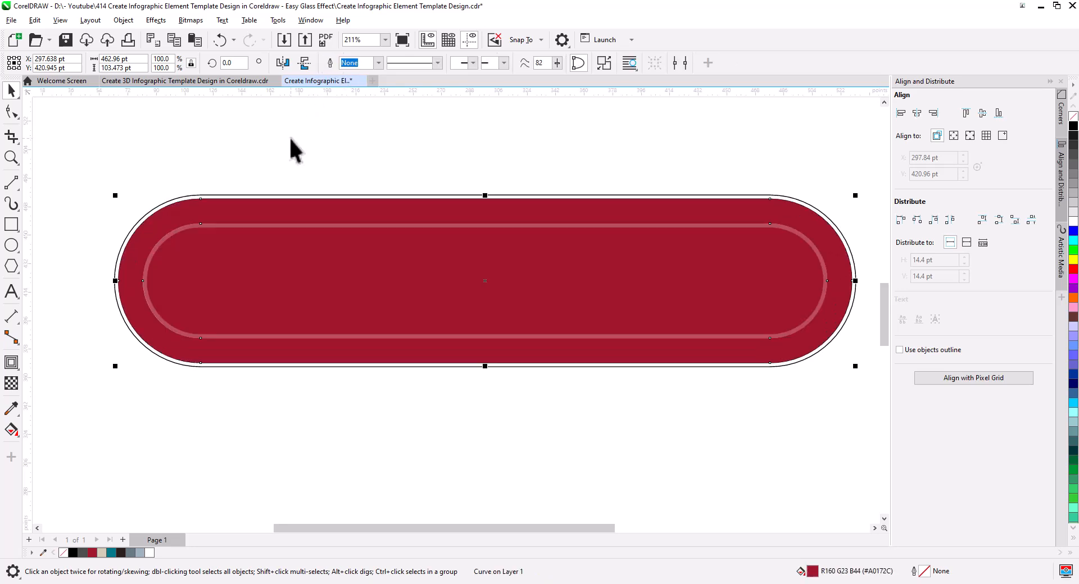
click(1074, 260)
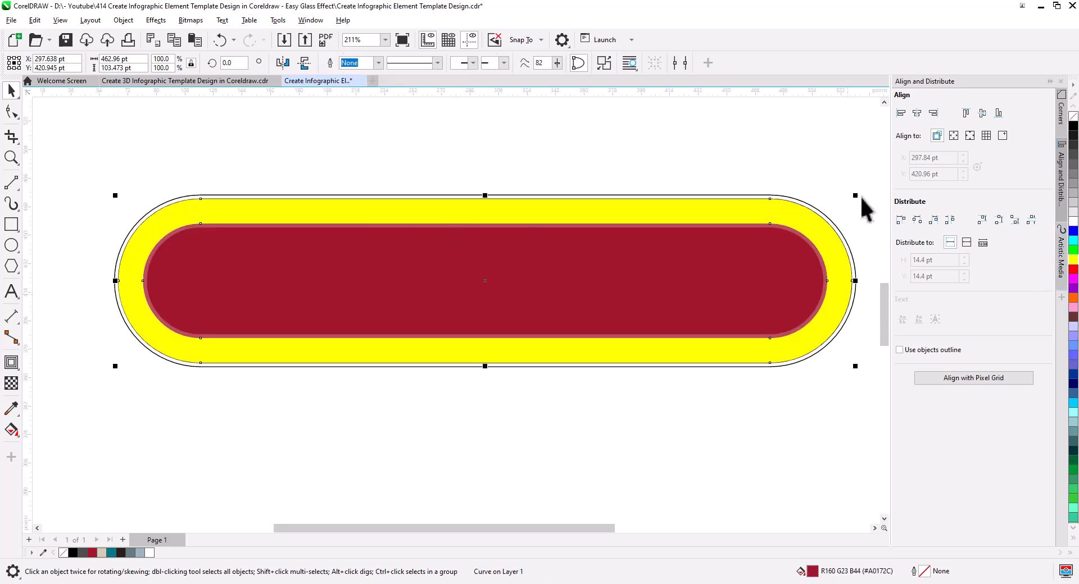
Step: Send the yellow ring to the back of the page
click(859, 195)
scroll(798, 216, up, 1)
right_click(794, 224)
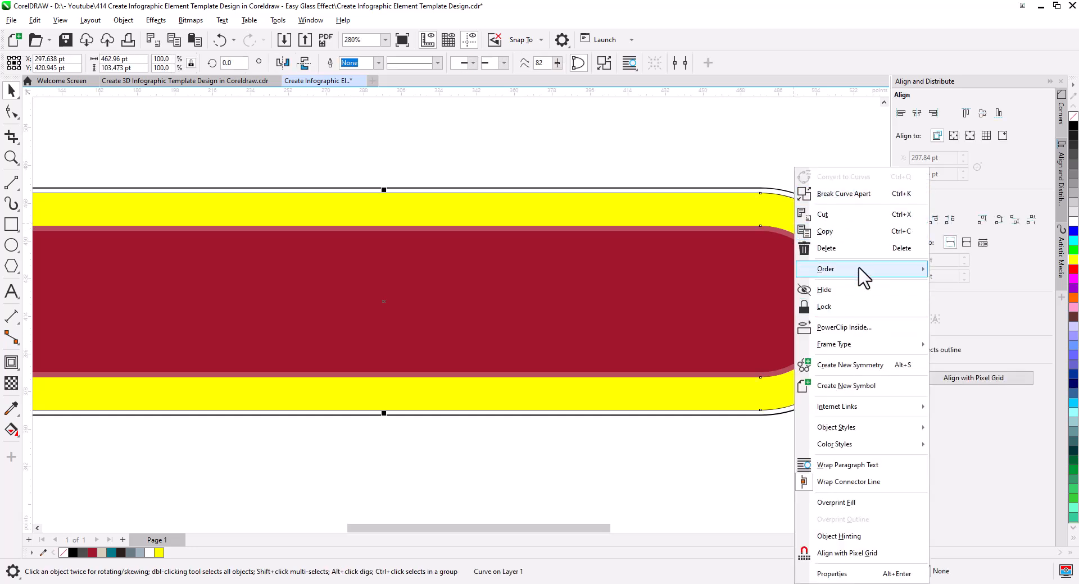
mouse_move(860, 271)
click(974, 288)
click(845, 234)
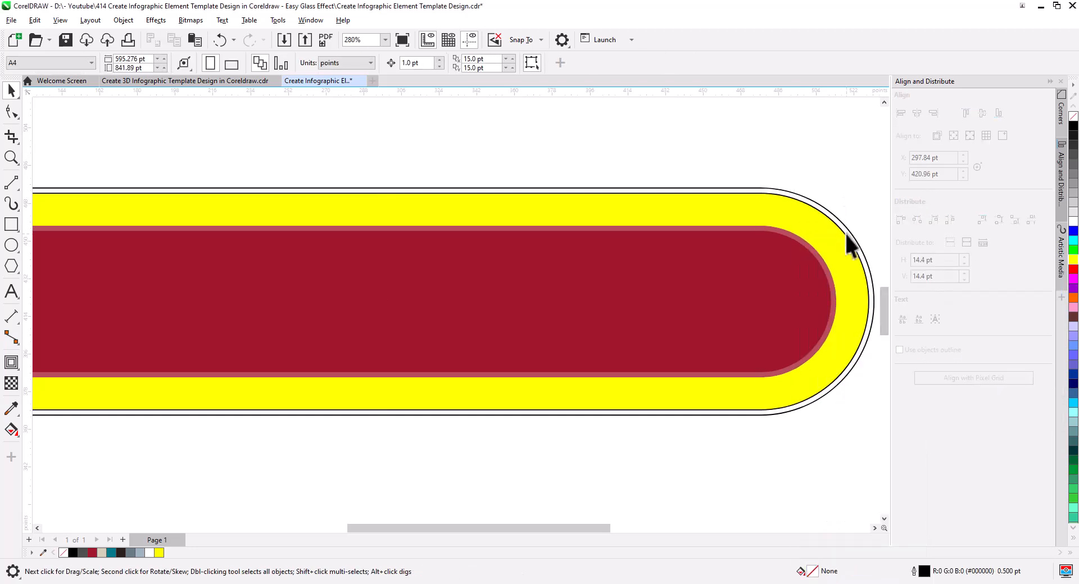
Step: Break the outer contour apart and combine its two rounded outlines into one frame curve
right_click(813, 210)
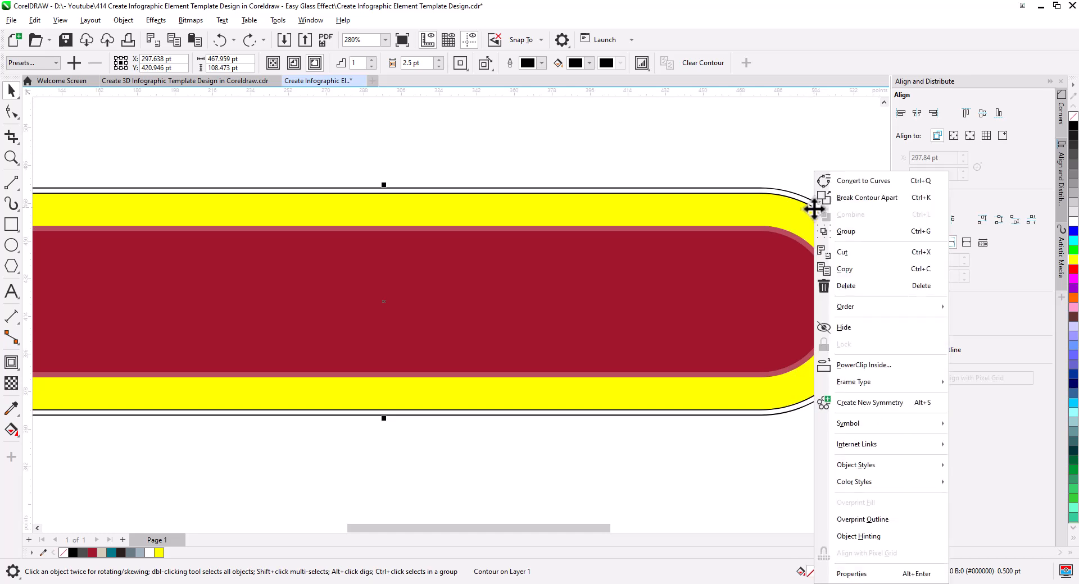
click(860, 200)
click(821, 213)
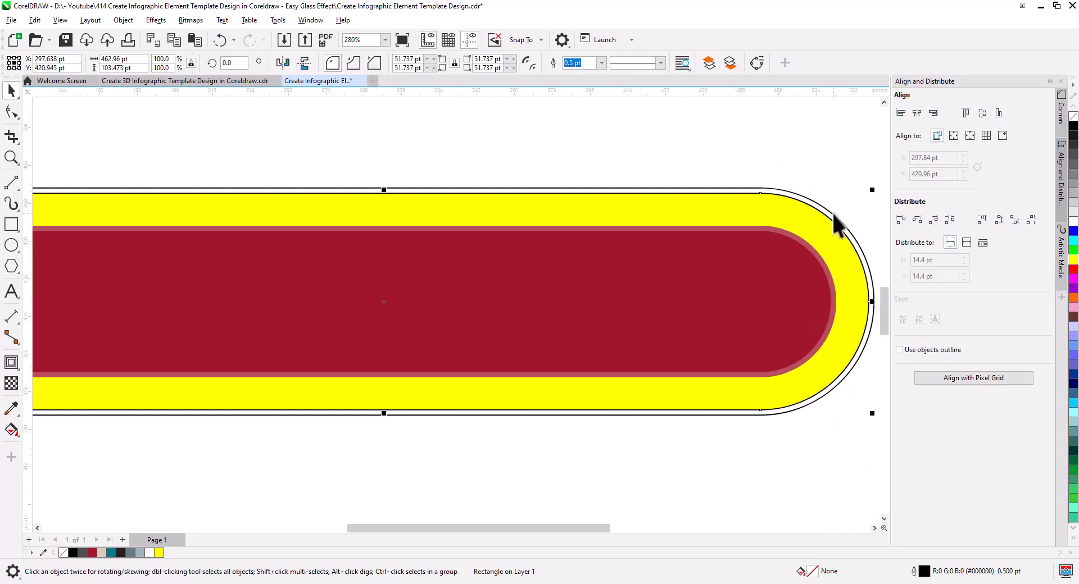
shift+click(833, 213)
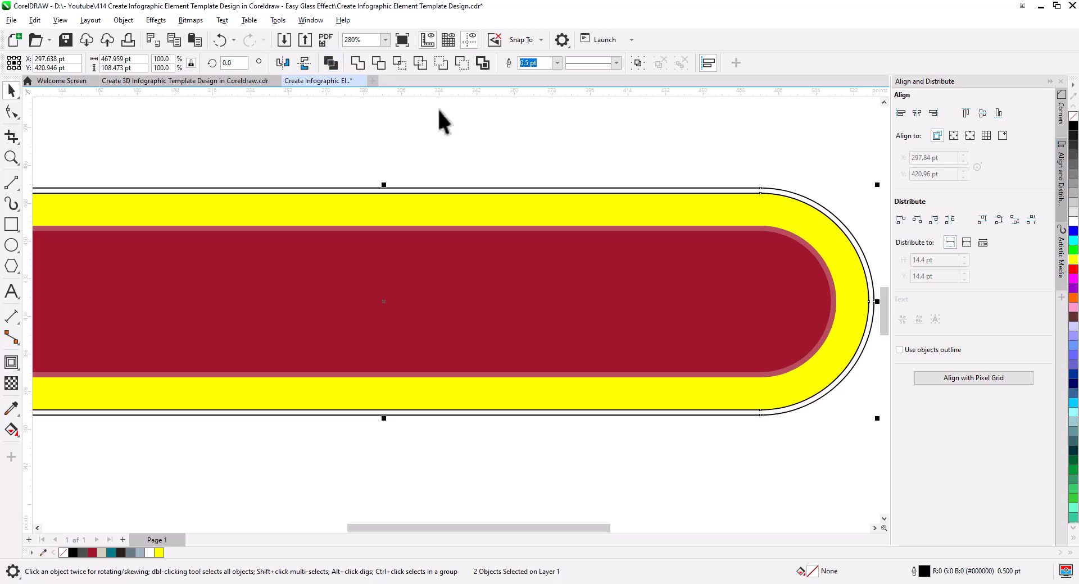
key(ctrl+l)
Step: Fill the thin frame around the yellow ring with green
click(1074, 250)
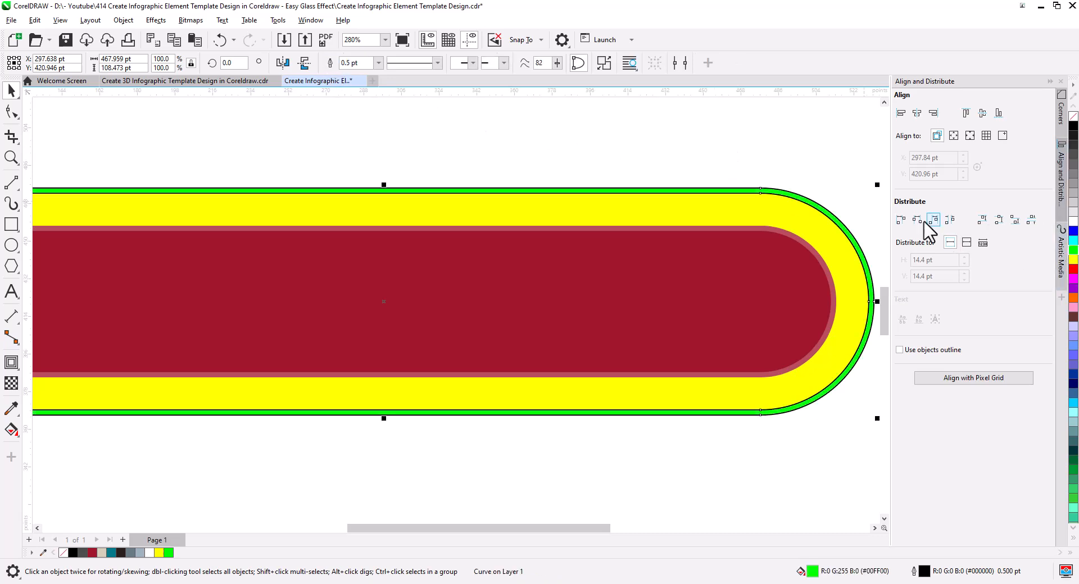
key(Escape)
scroll(590, 239, down, 2)
drag(535, 280, 548, 295)
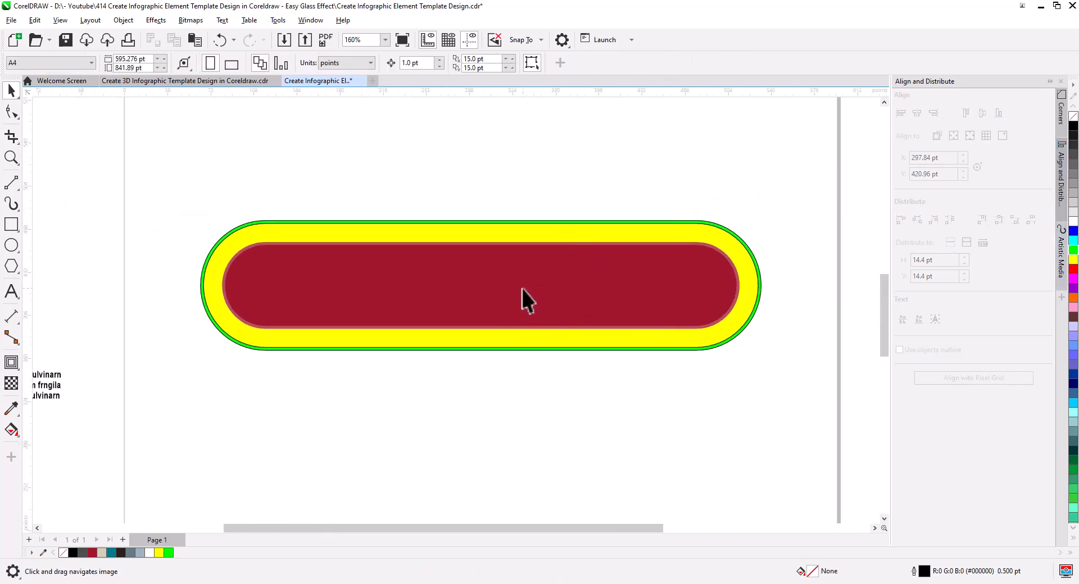
click(537, 295)
click(585, 372)
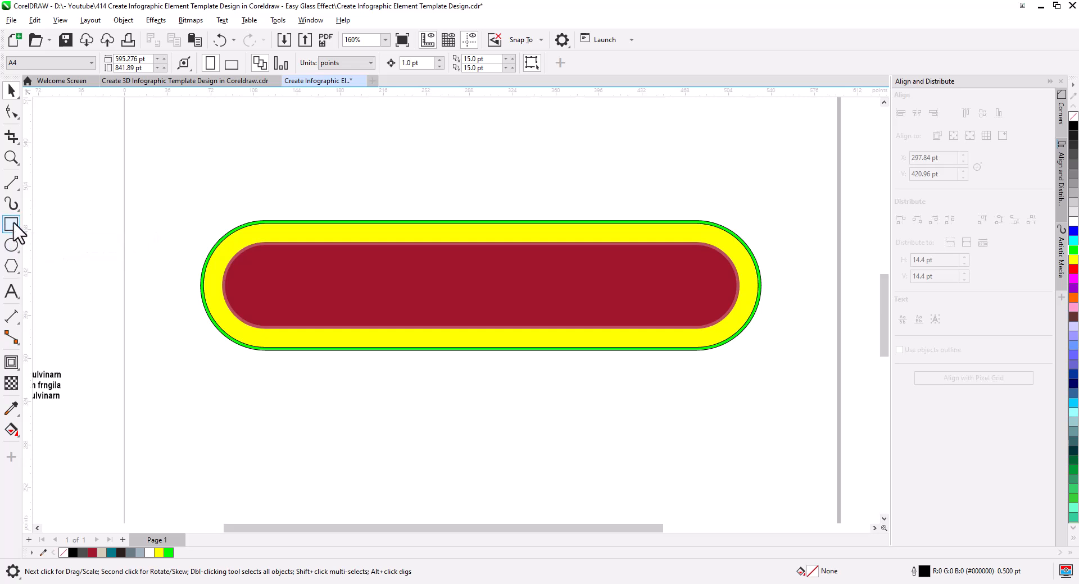
Step: Draw a closed five-sided polygon about 240 by 186 pt over the bar's right end, filled white without an outline
click(11, 183)
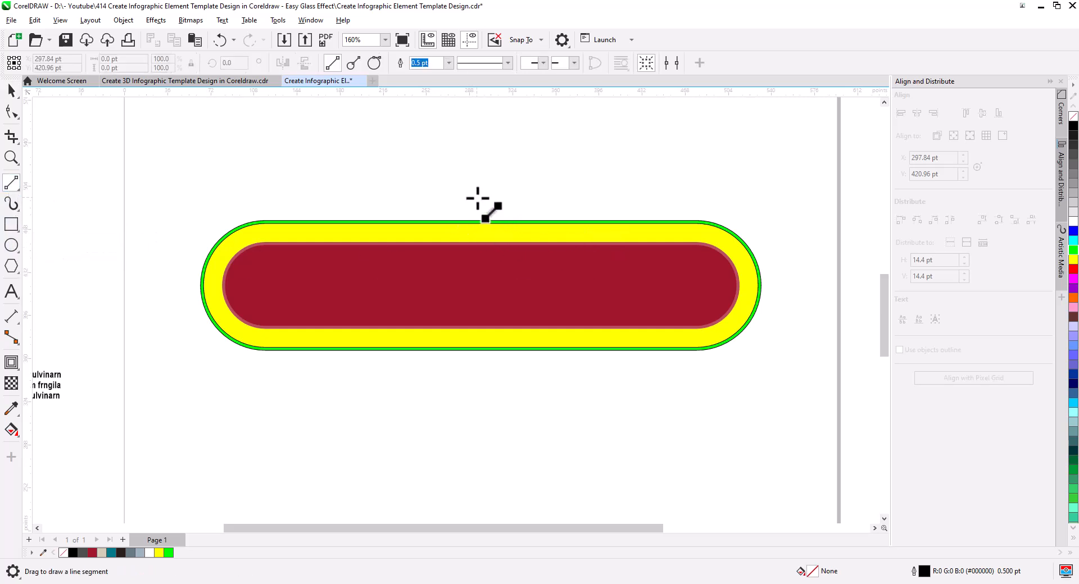
mouse_move(525, 207)
mouse_down()
mouse_move(635, 346)
mouse_move(643, 405)
mouse_move(781, 391)
mouse_move(810, 276)
mouse_move(719, 180)
mouse_move(524, 204)
mouse_up()
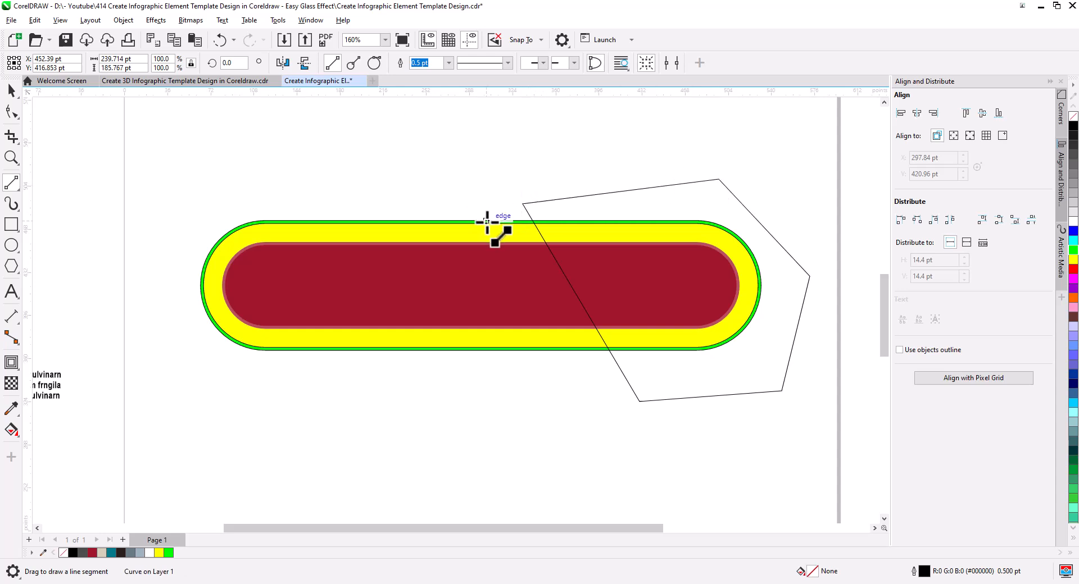
click(7, 90)
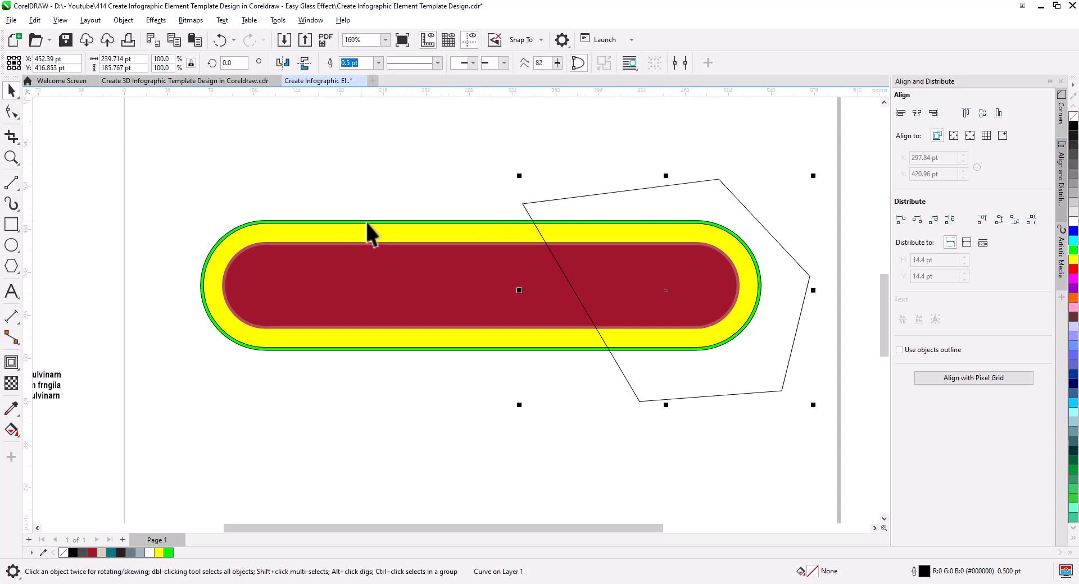
click(1073, 221)
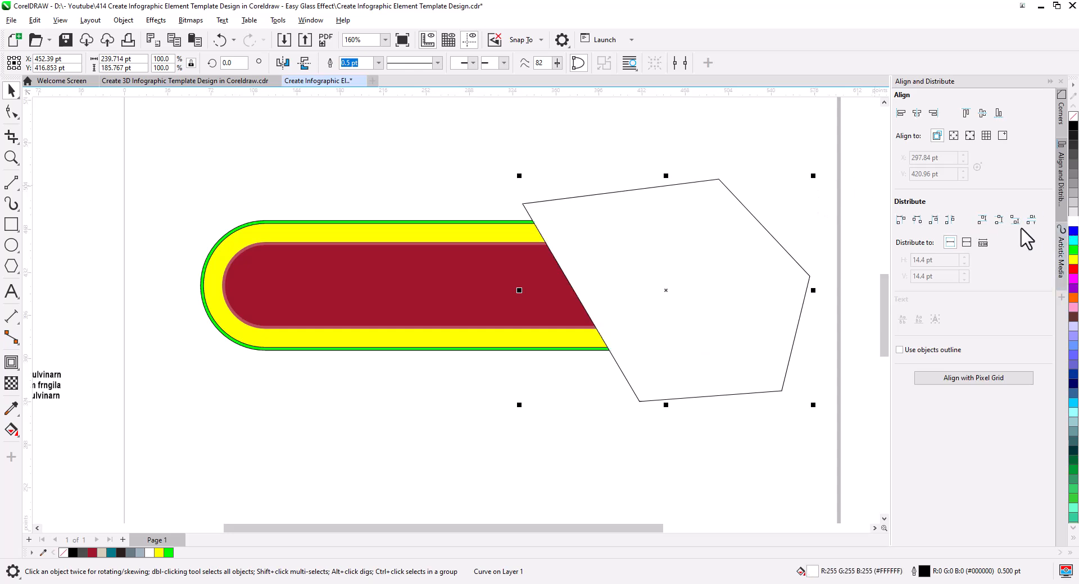
right_click(1072, 118)
Step: Add Gaussian noise to the white polygon with level 12, density 24 and Intensity color mode
scroll(703, 258, up, 3)
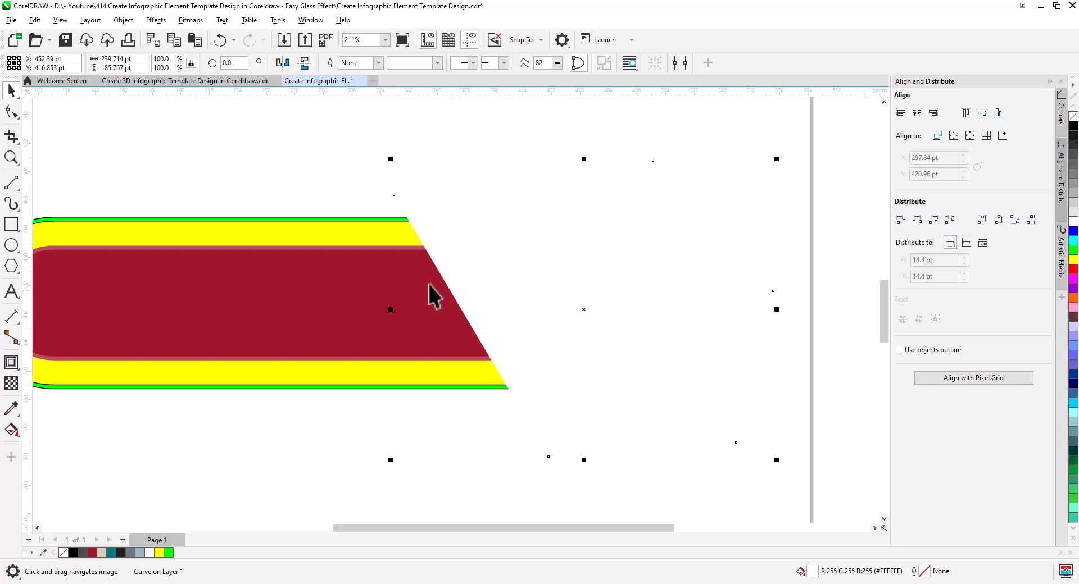
click(152, 24)
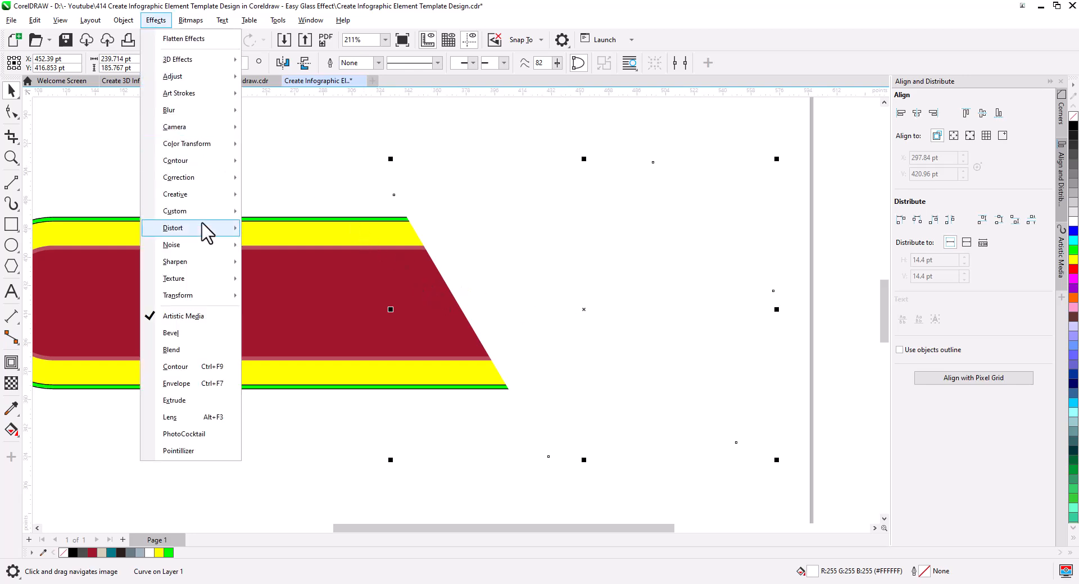
mouse_move(231, 250)
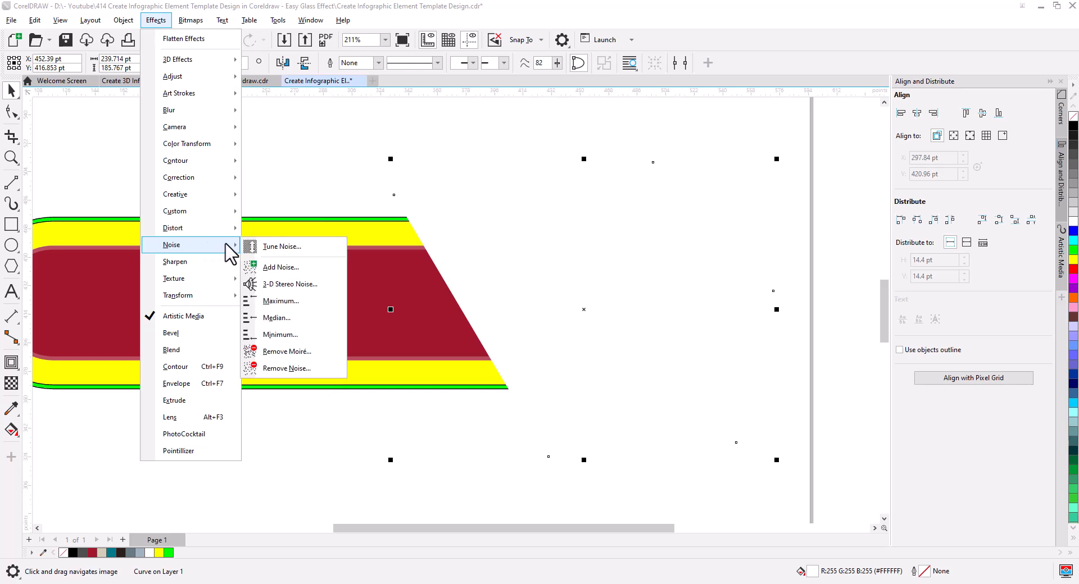
click(283, 267)
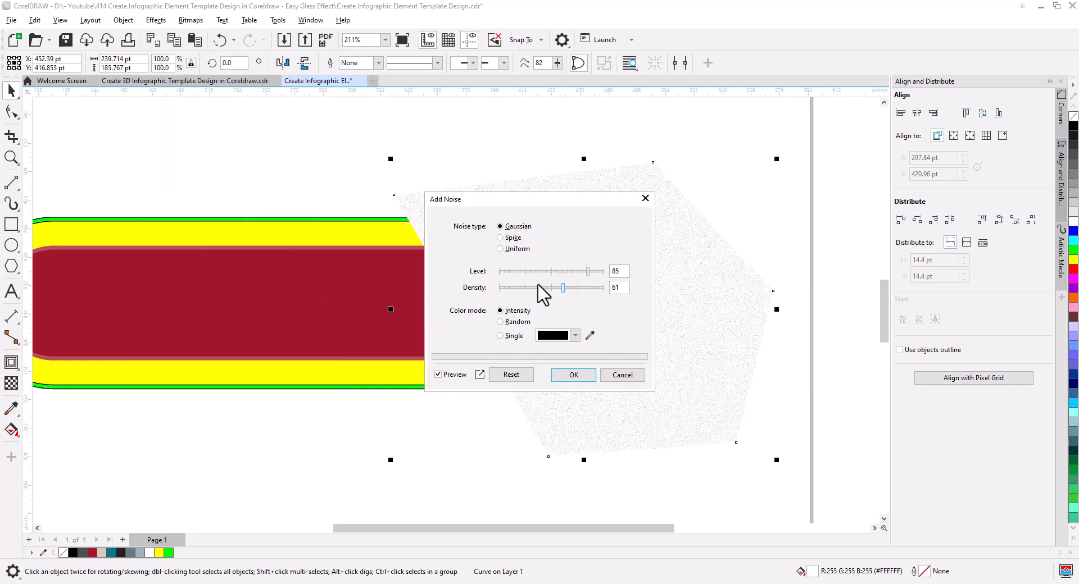
click(520, 287)
click(504, 271)
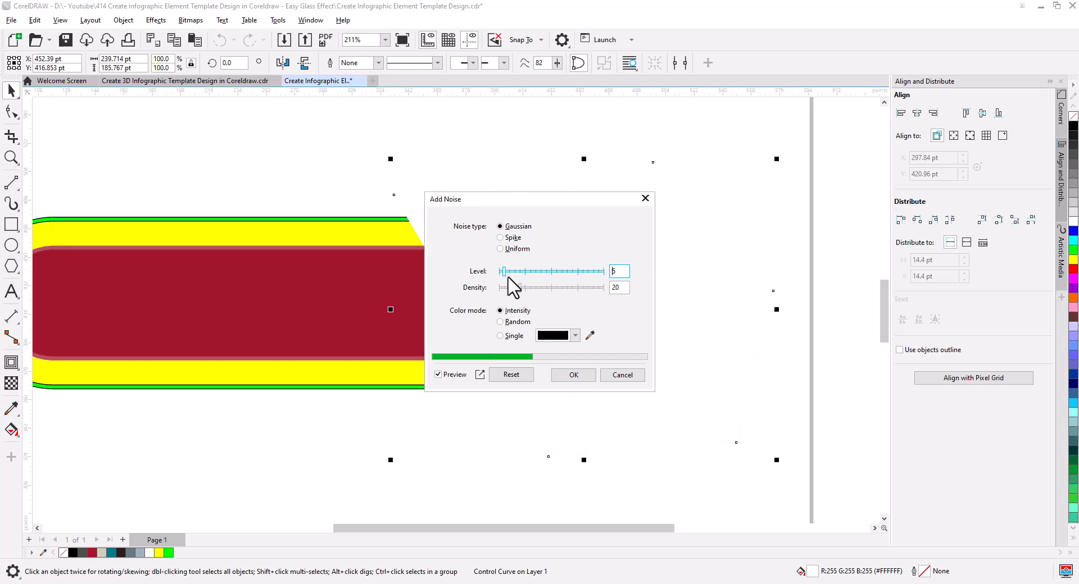
drag(513, 203, 220, 293)
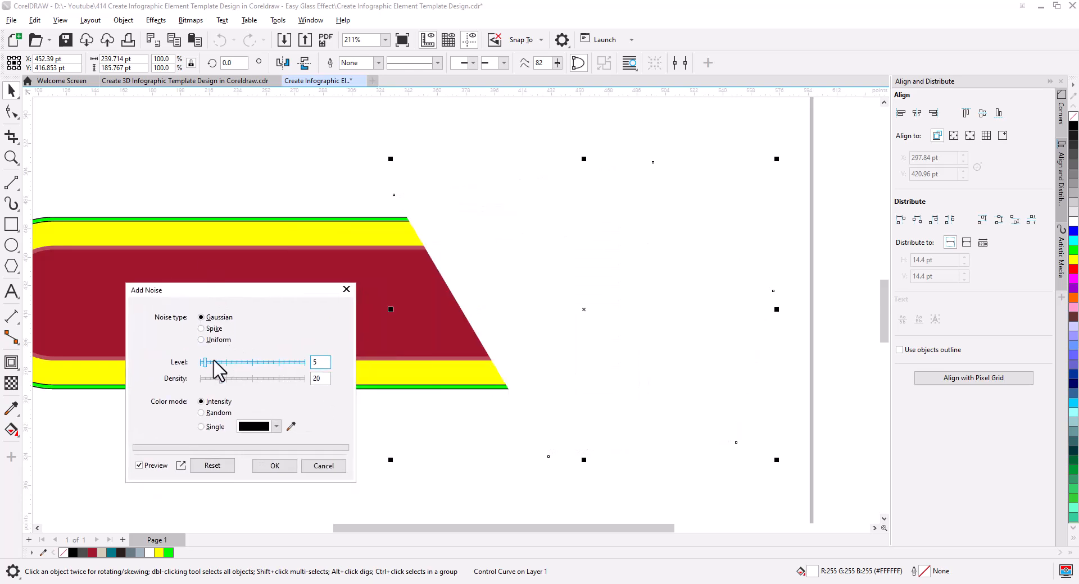
scroll(484, 320, up, 5)
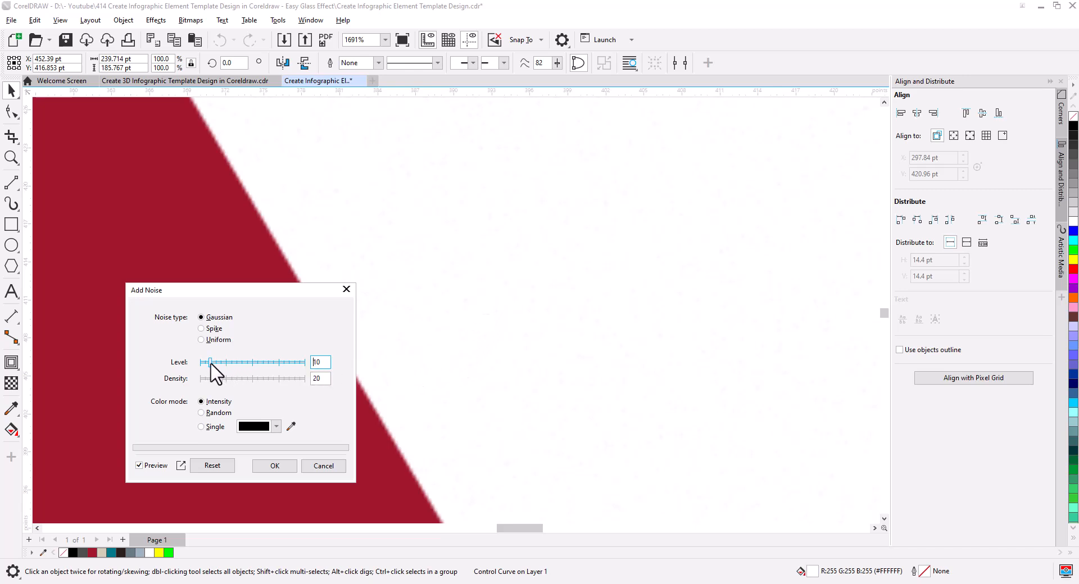
drag(213, 363, 216, 362)
drag(225, 381, 227, 384)
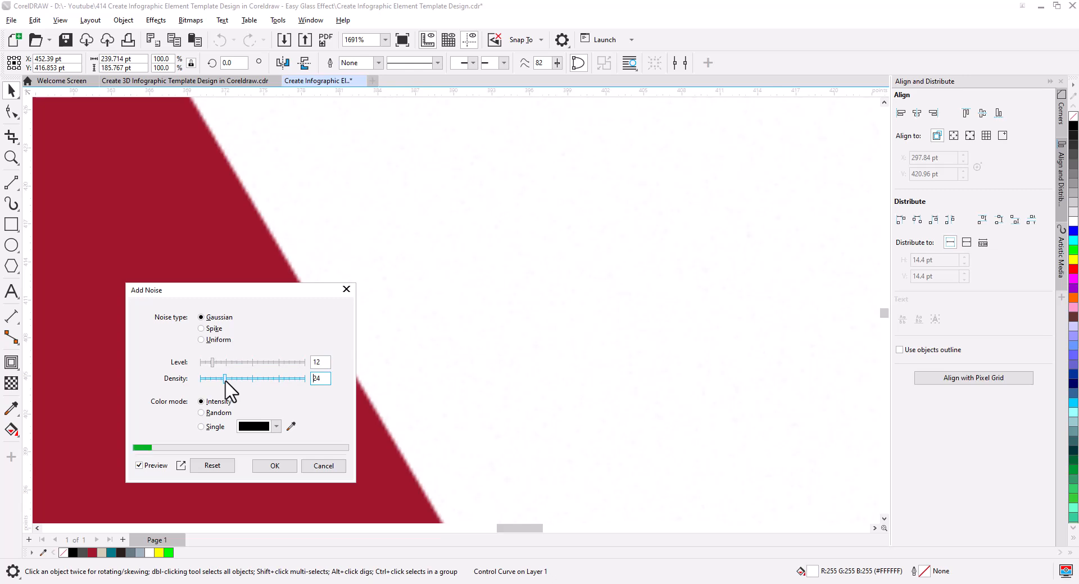
click(275, 466)
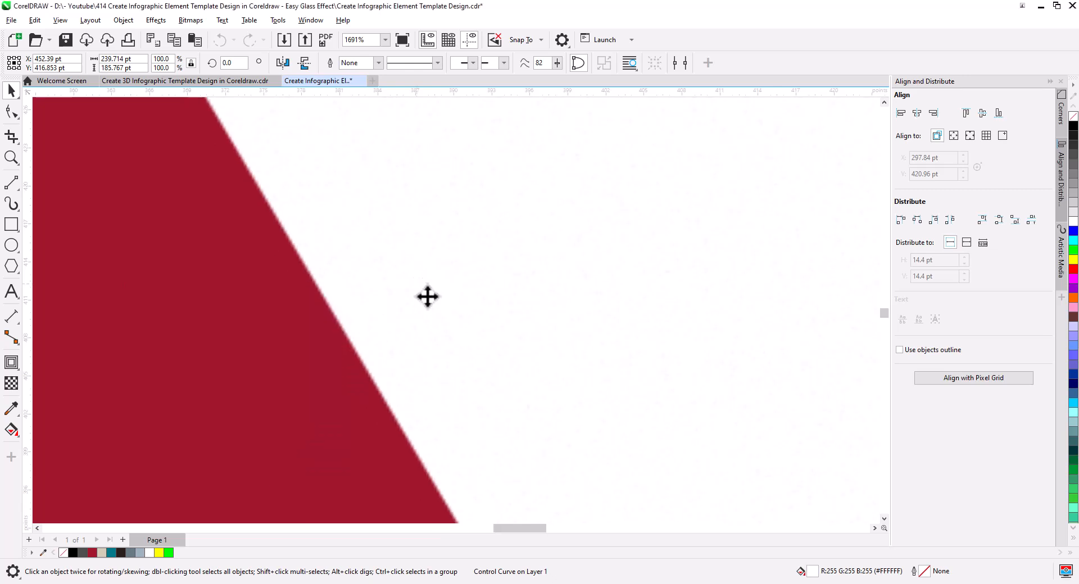
Step: Apply a uniform transparency of 77 to the white noise polygon
scroll(427, 296, down, 6)
drag(475, 324, 466, 332)
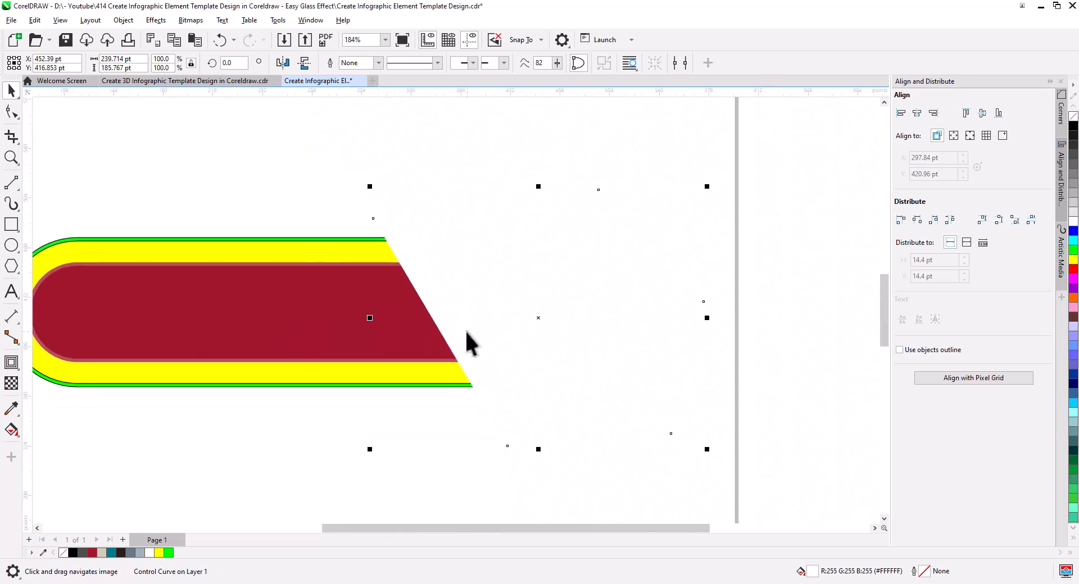
click(12, 383)
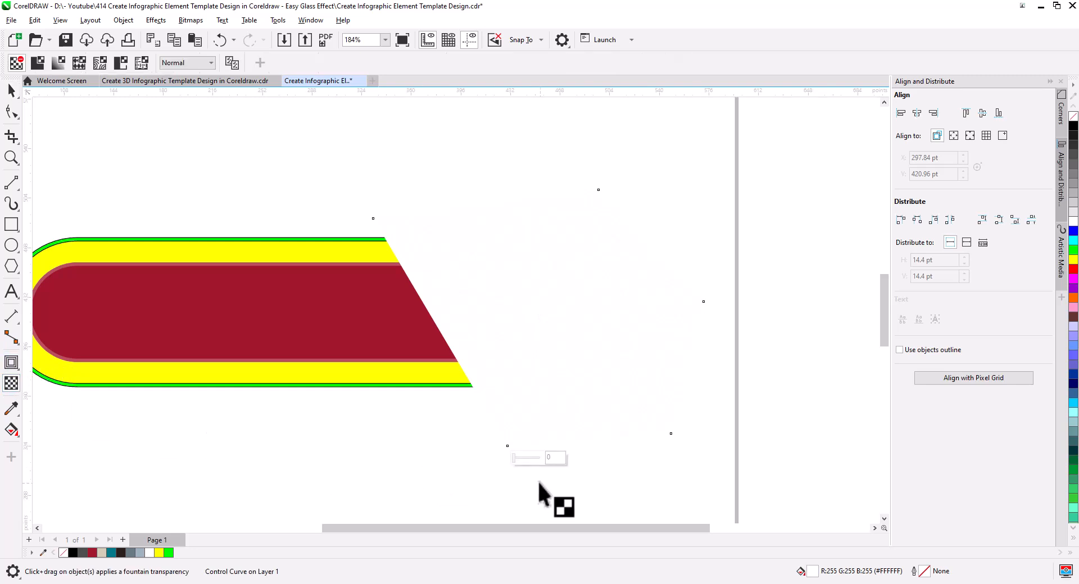
drag(523, 460, 536, 460)
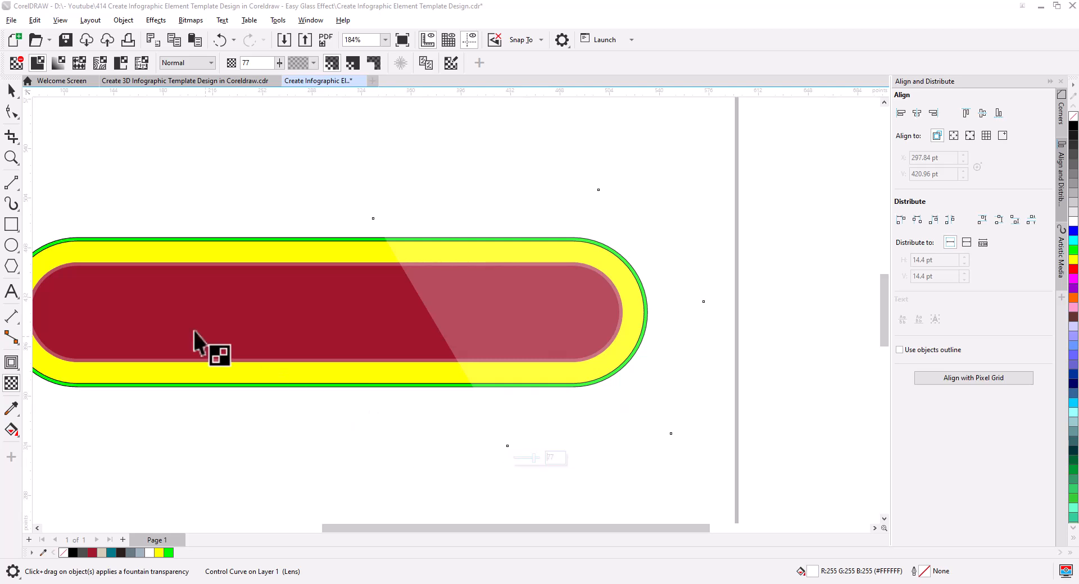
Step: Move the translucent white polygon about 20 pt left over the bar's right end
click(12, 90)
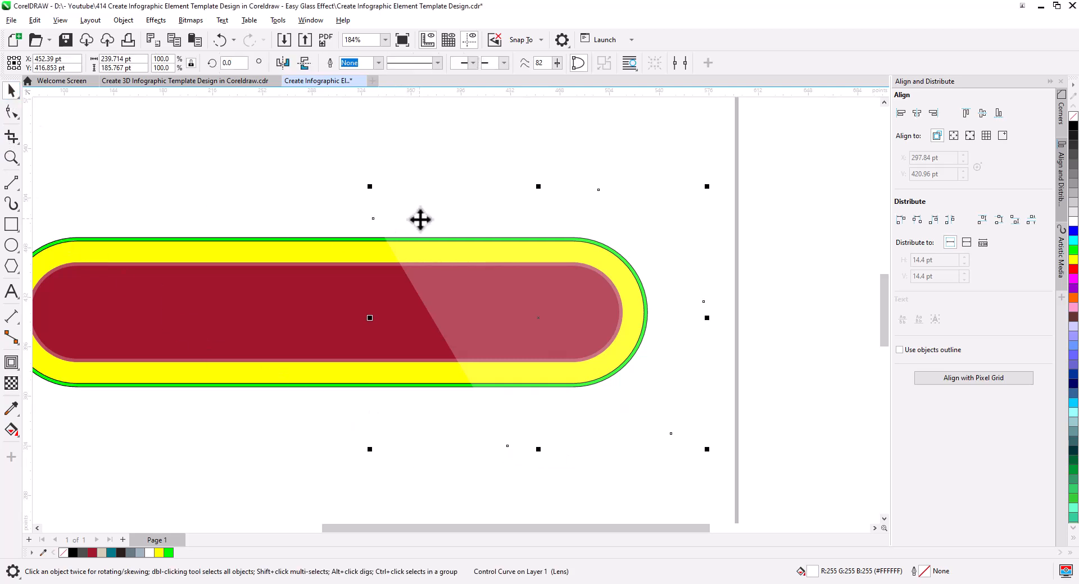
drag(421, 219, 394, 222)
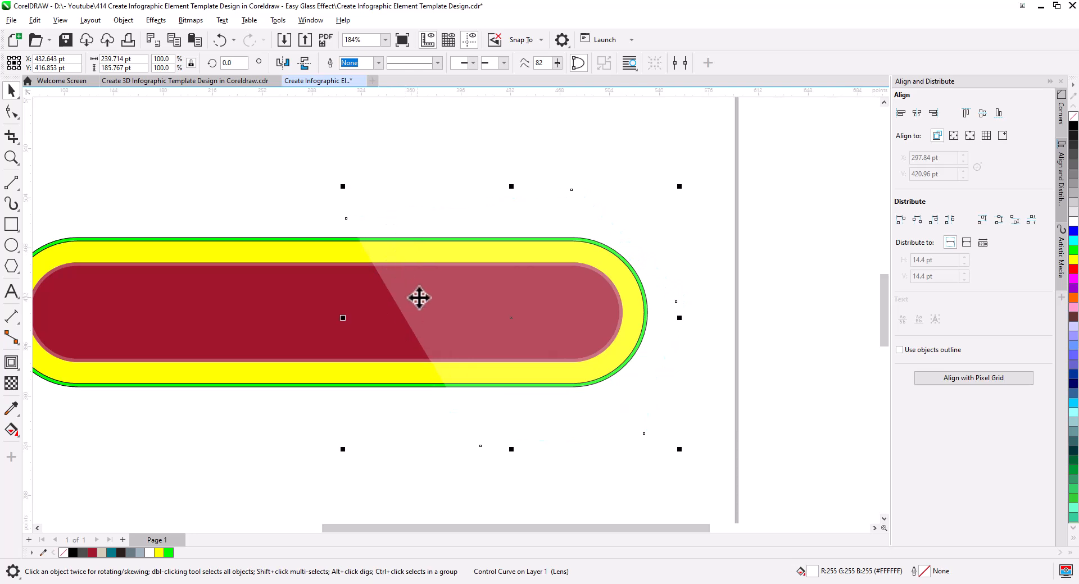
drag(433, 338, 496, 346)
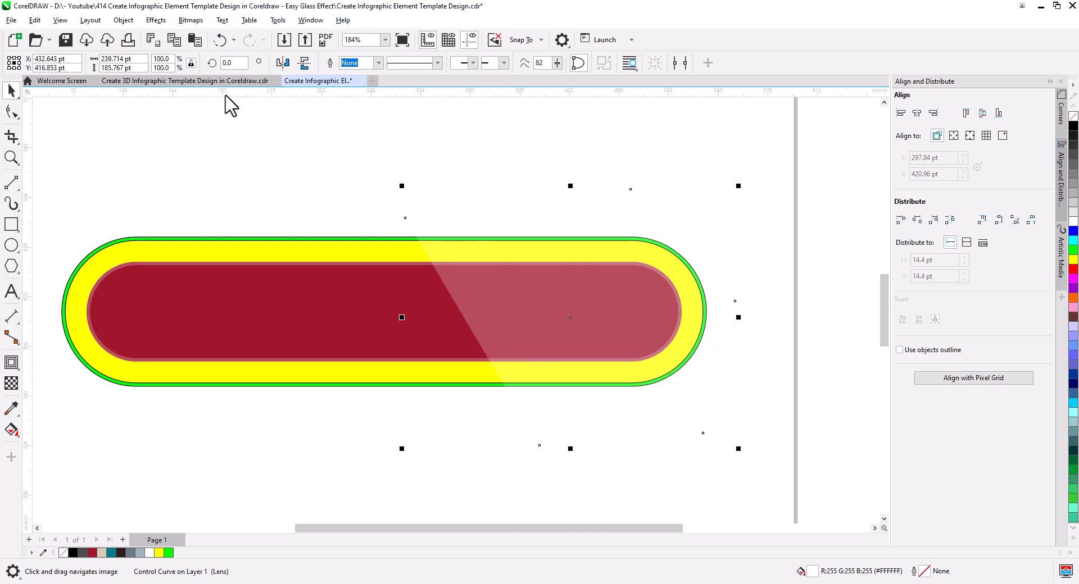
click(170, 161)
Step: Try to break apart the thin translucent frame curve along the red bar's edge
scroll(374, 322, up, 3)
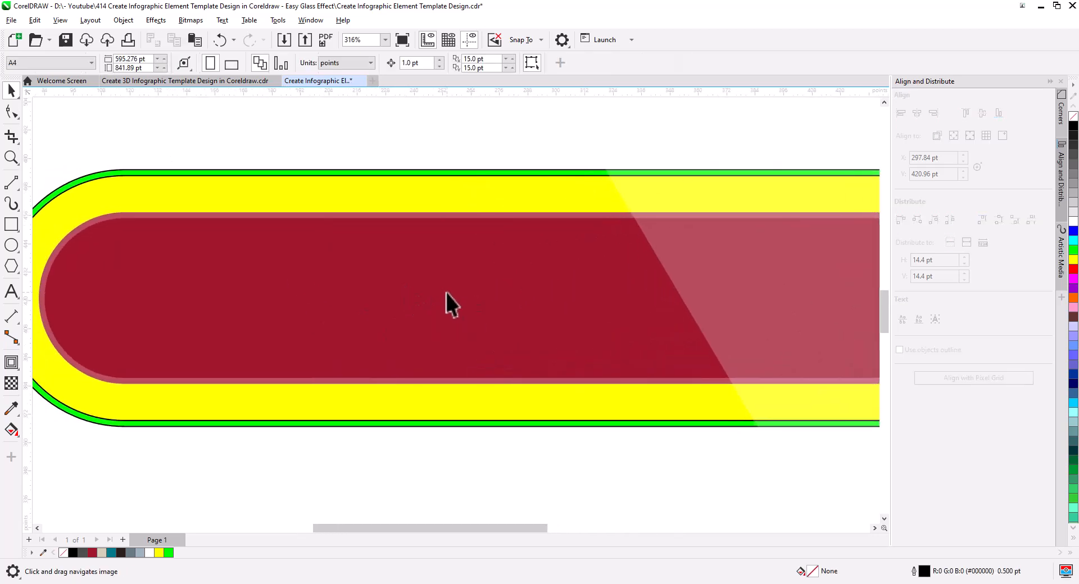
click(326, 218)
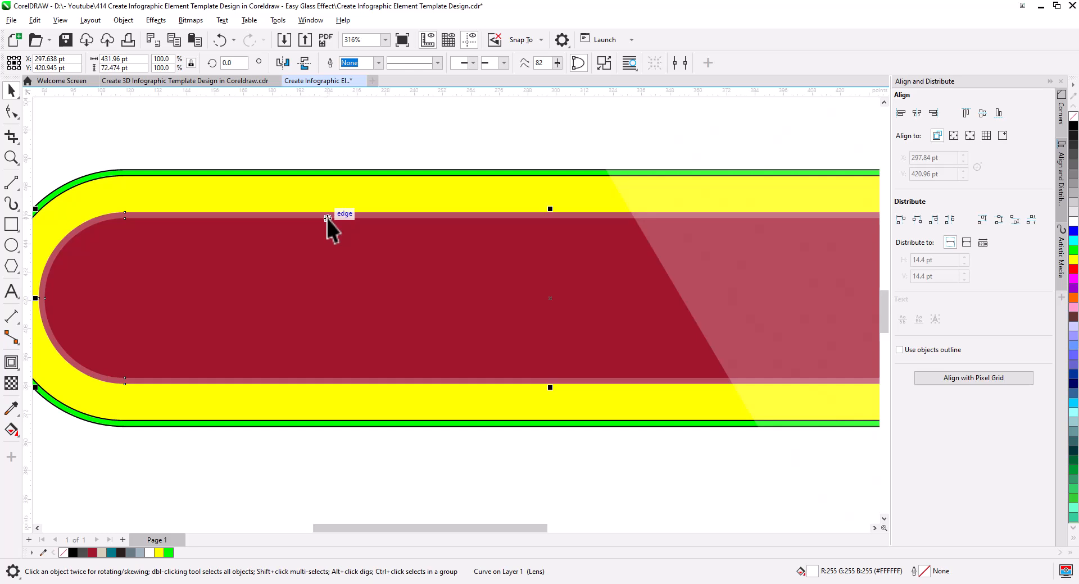
mouse_move(327, 218)
mouse_down()
mouse_move(328, 201)
mouse_move(331, 217)
mouse_up()
right_click(347, 218)
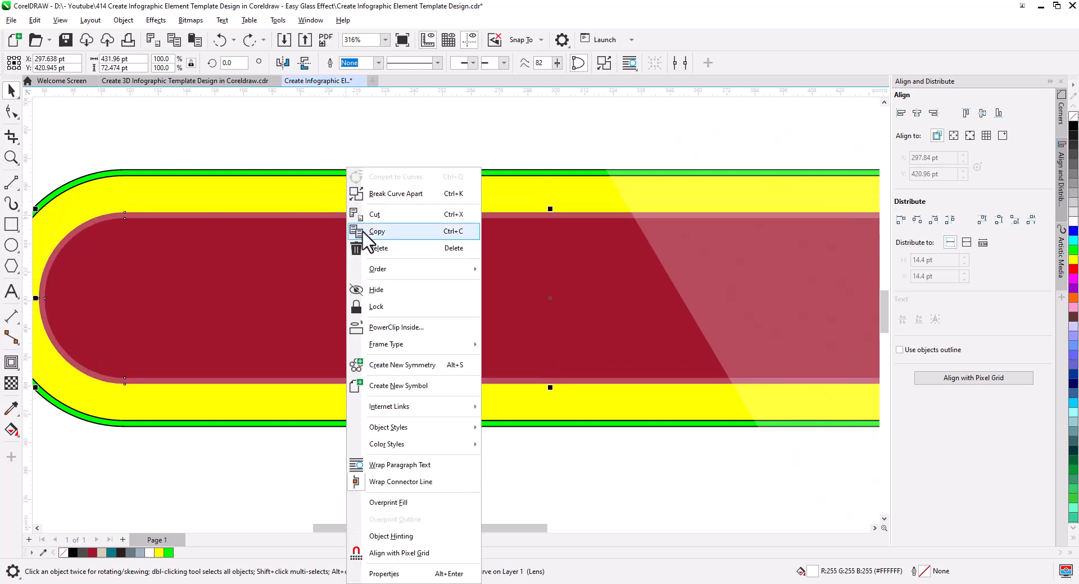
click(410, 194)
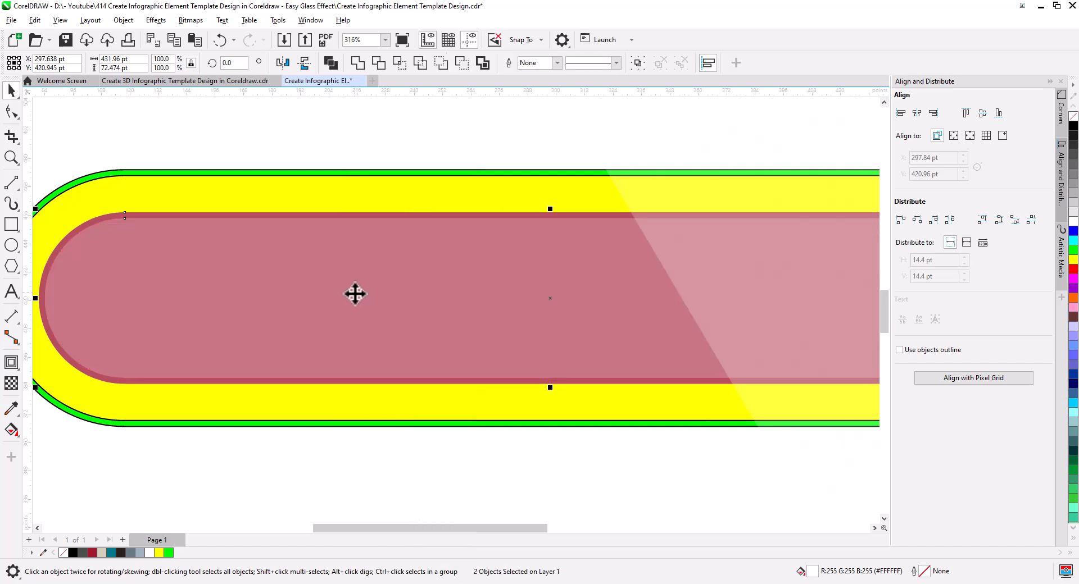
click(354, 157)
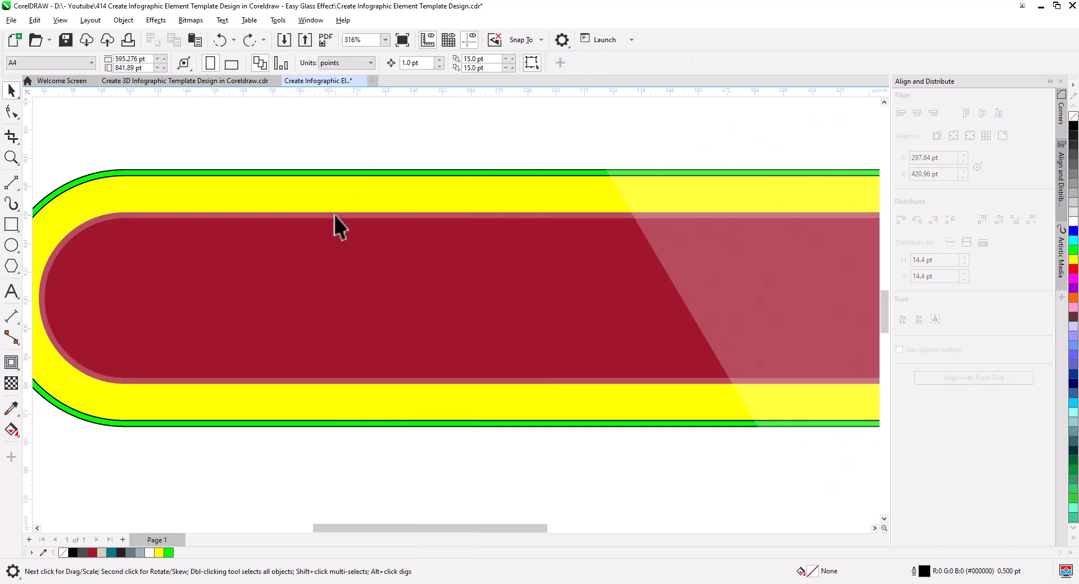
Step: PowerClip the thin translucent white frame inside the red rounded bar
click(335, 215)
right_click(335, 214)
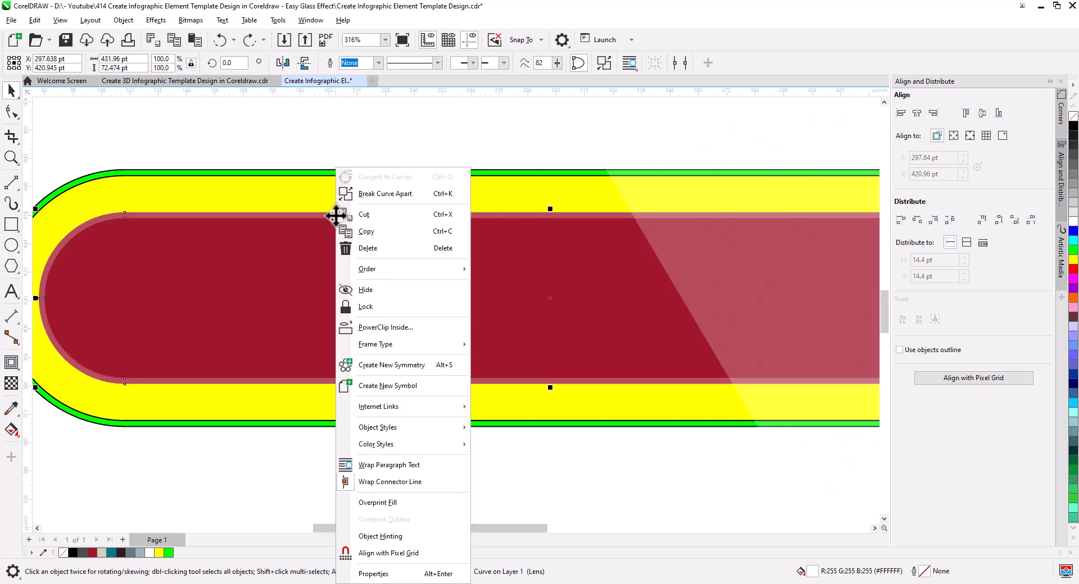
click(398, 331)
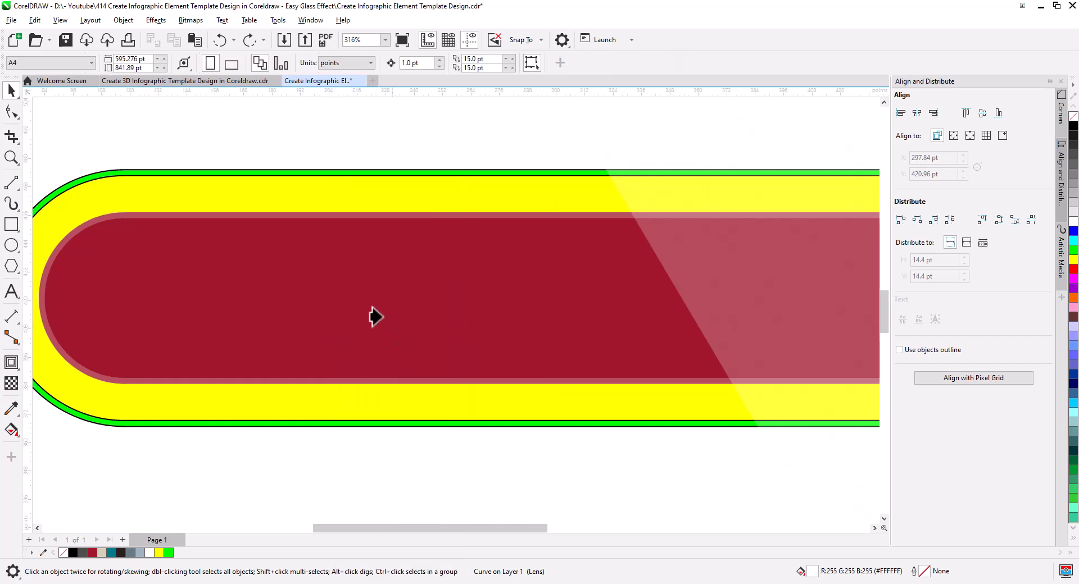
click(363, 304)
drag(398, 148, 375, 166)
key(ctrl+z)
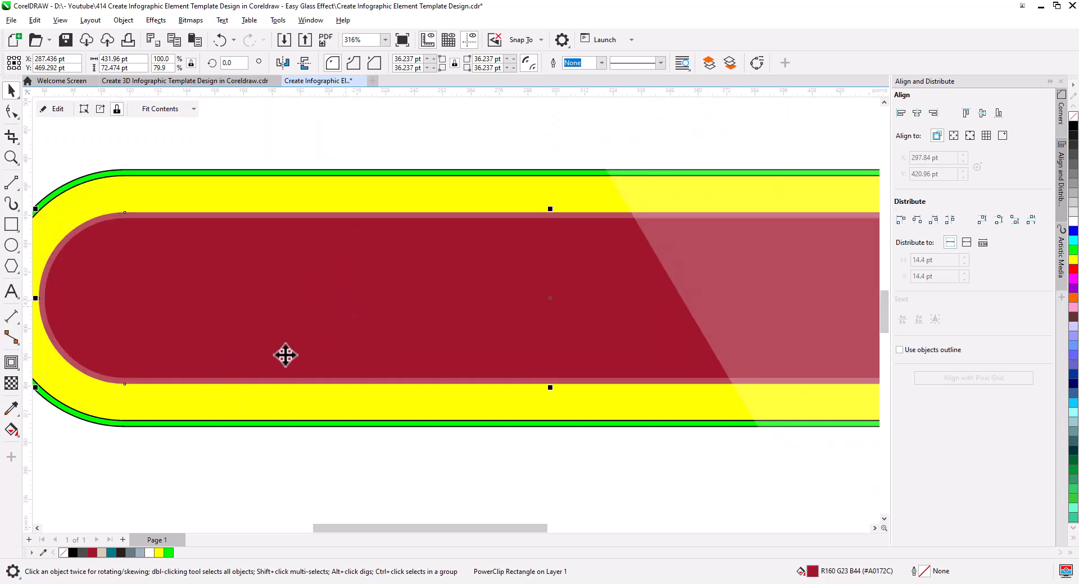
Step: Copy the translucent white polygon and paste three duplicates exactly on top of it
scroll(403, 318, down, 1)
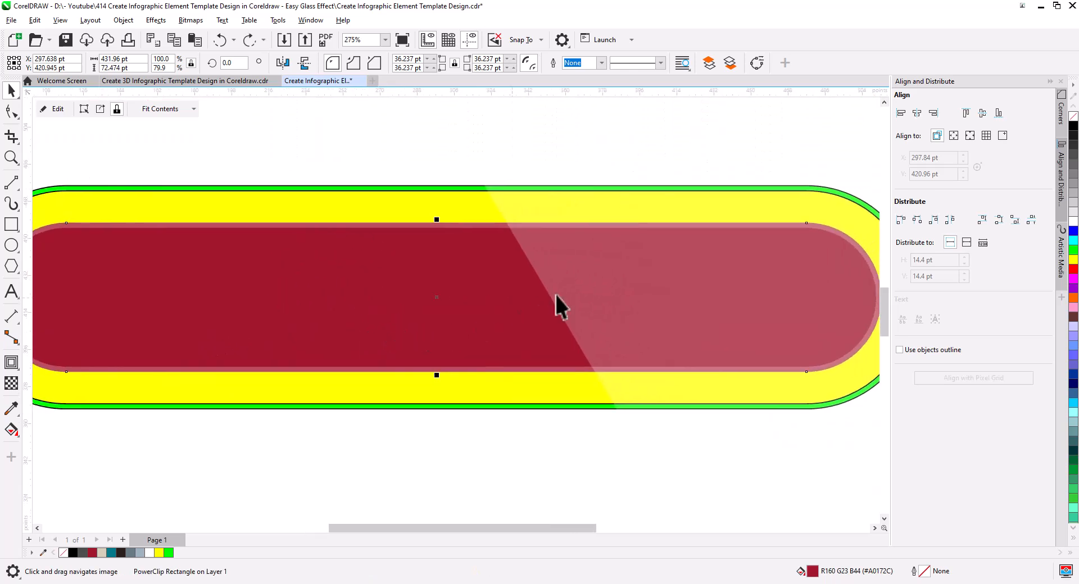
click(482, 330)
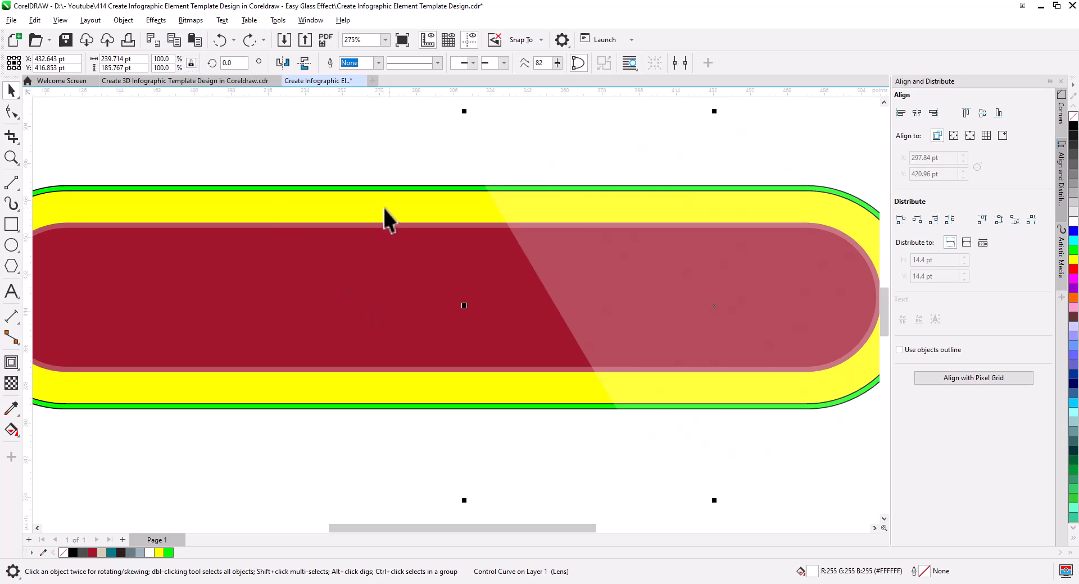
click(196, 40)
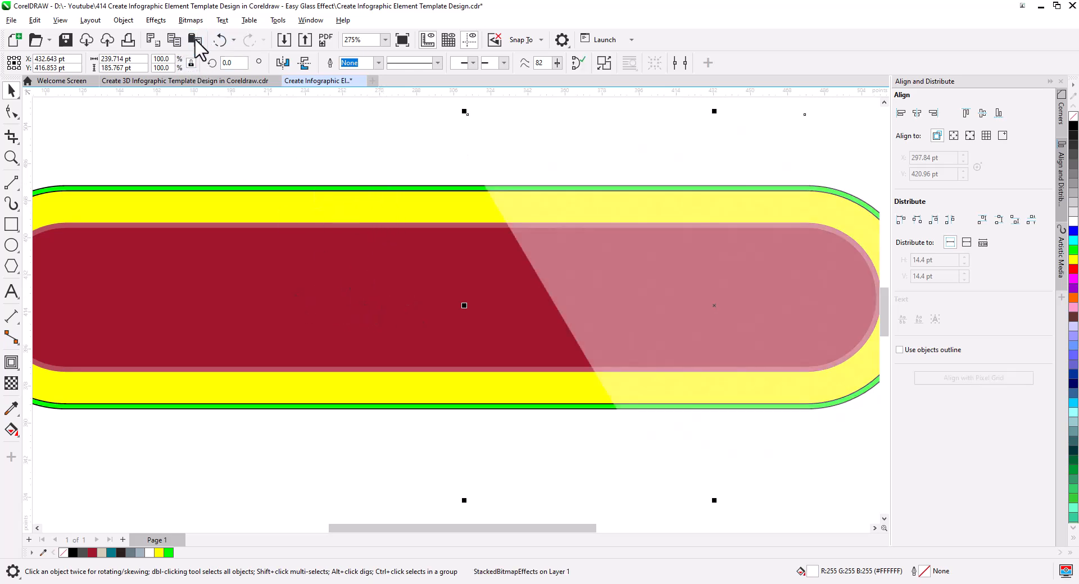
click(195, 41)
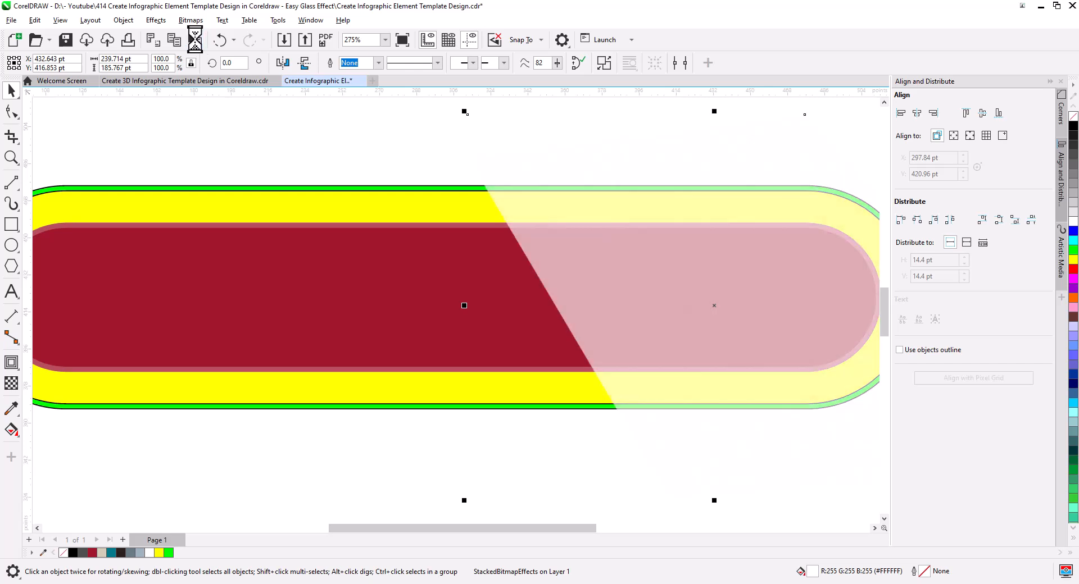
Step: PowerClip one white polygon copy each inside the green frame, the yellow ring and the red bar
right_click(517, 164)
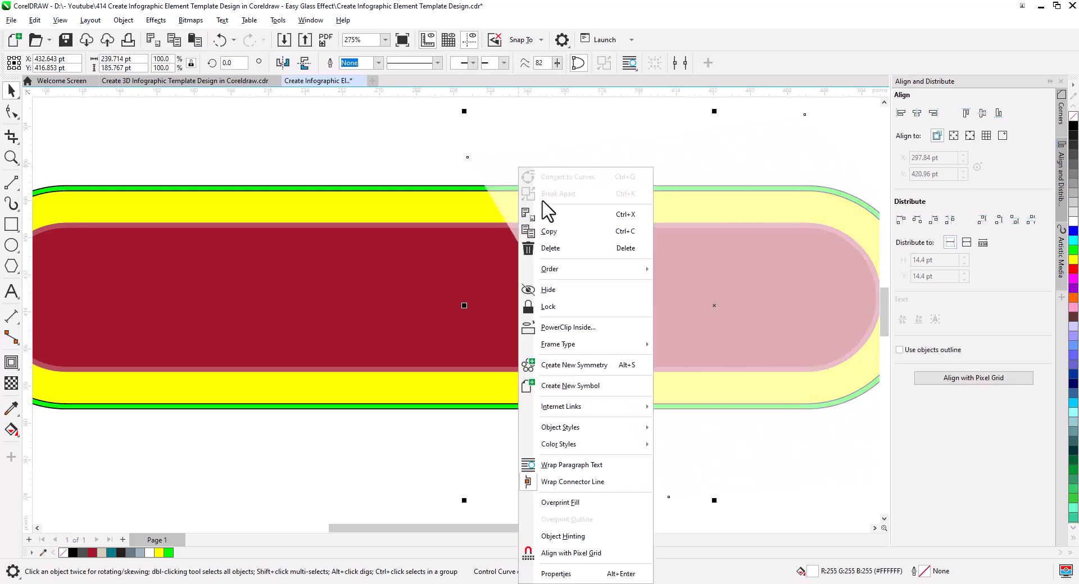
click(572, 328)
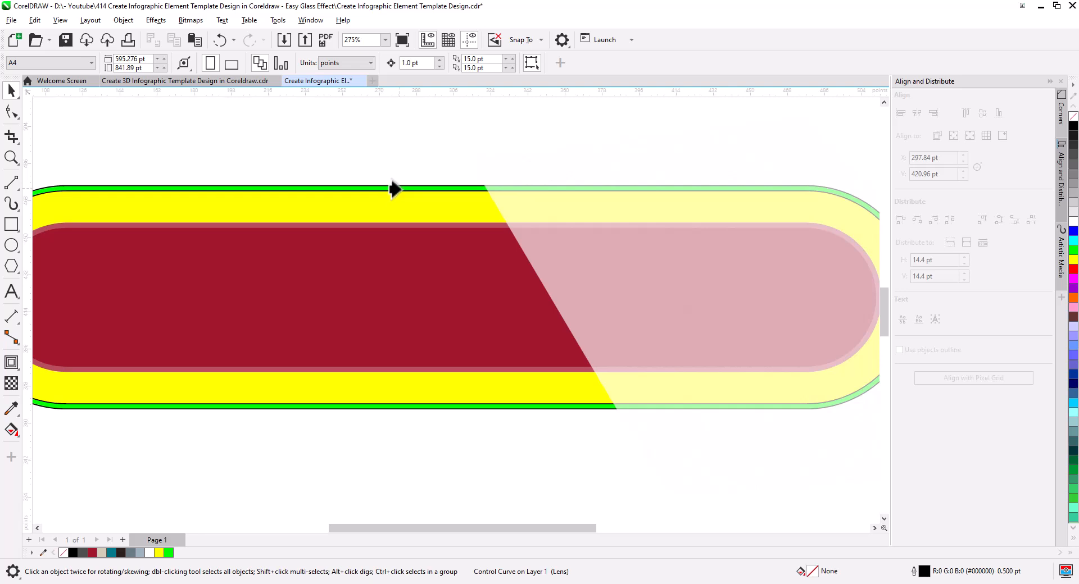
right_click(539, 216)
click(590, 328)
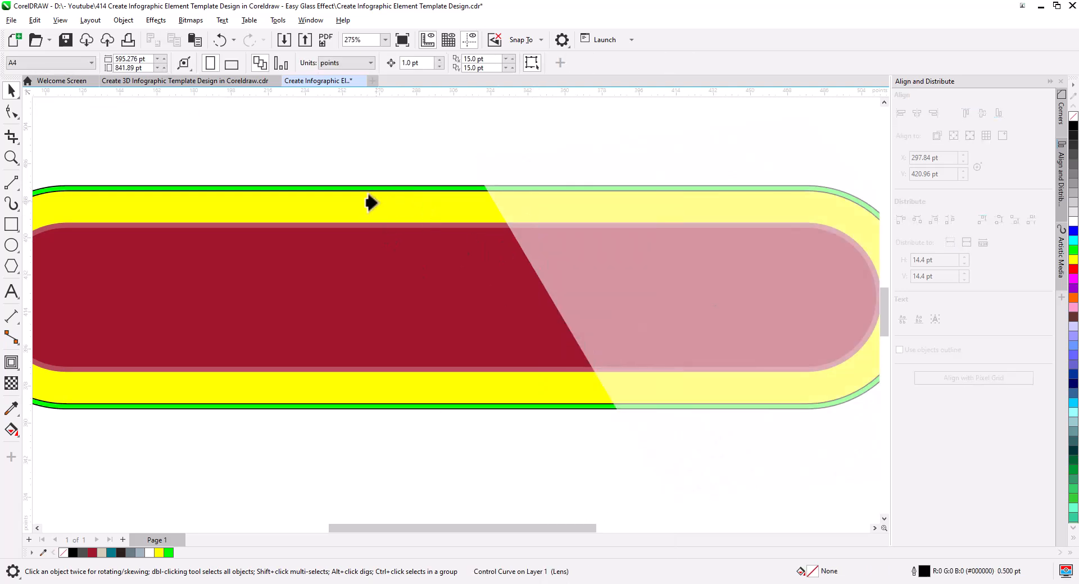
right_click(623, 294)
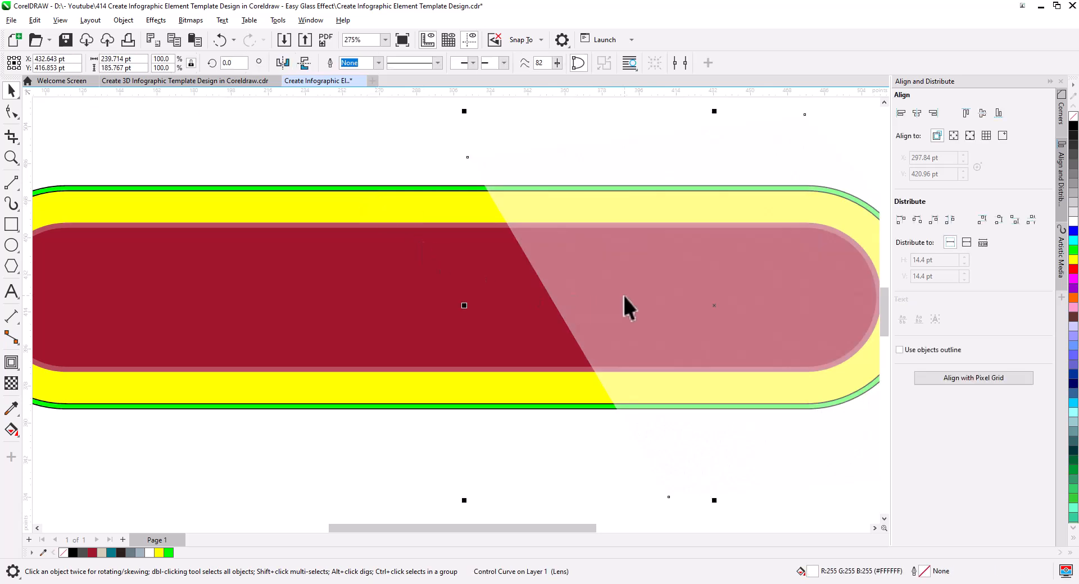
click(674, 327)
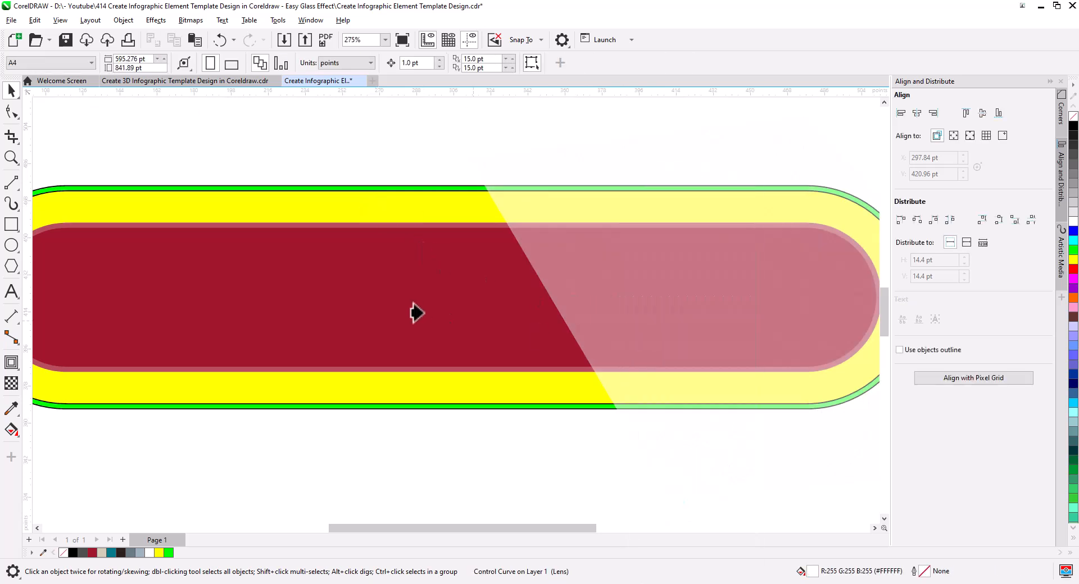
click(370, 305)
click(420, 157)
Step: Delete the leftover unclipped white polygon over the bar's right end
scroll(444, 275, down, 2)
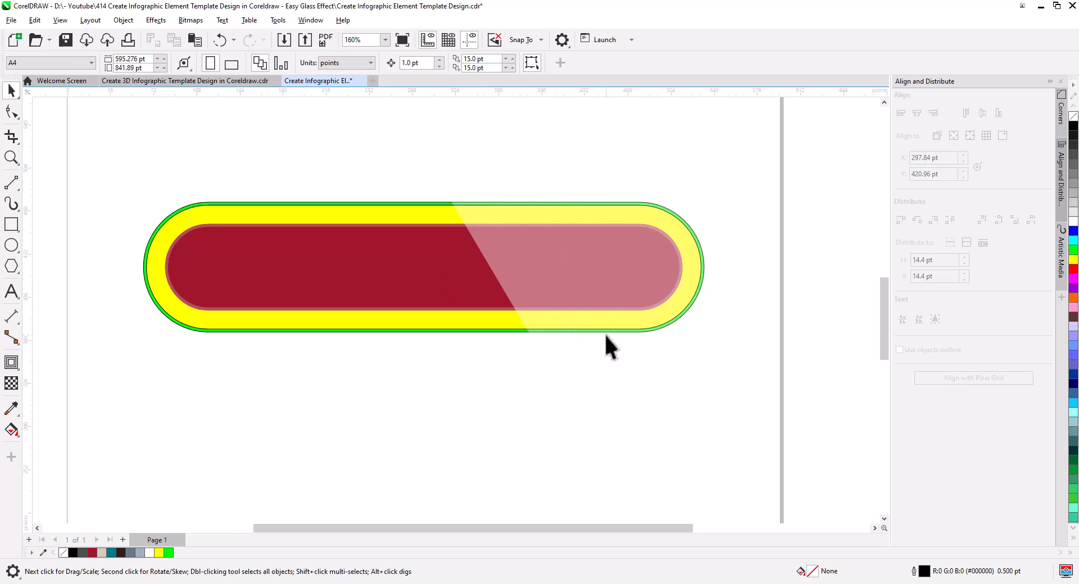
click(479, 219)
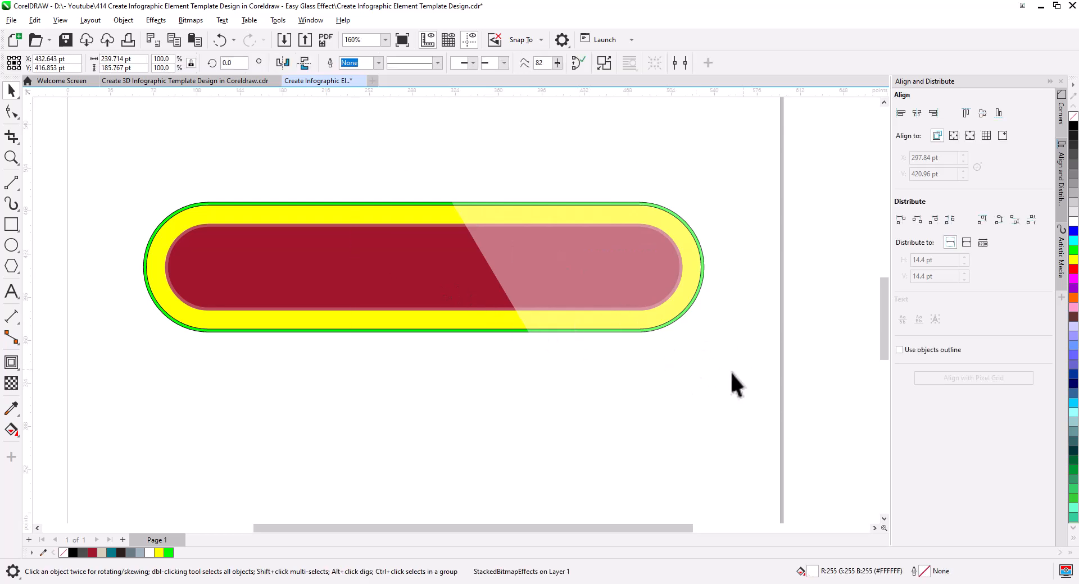
click(730, 371)
drag(619, 359, 704, 301)
key(Delete)
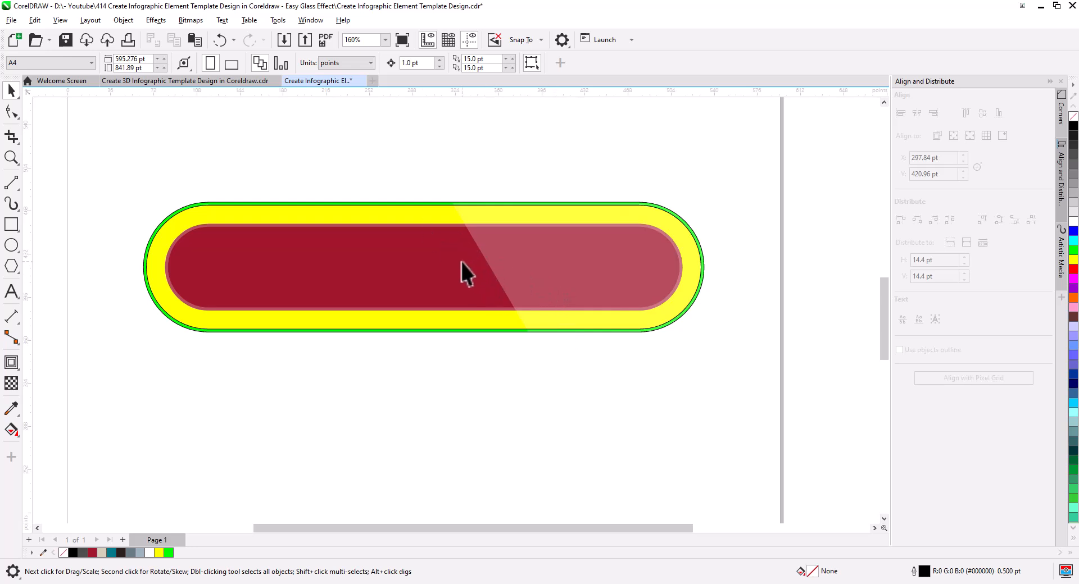
drag(461, 262, 460, 393)
key(ctrl+z)
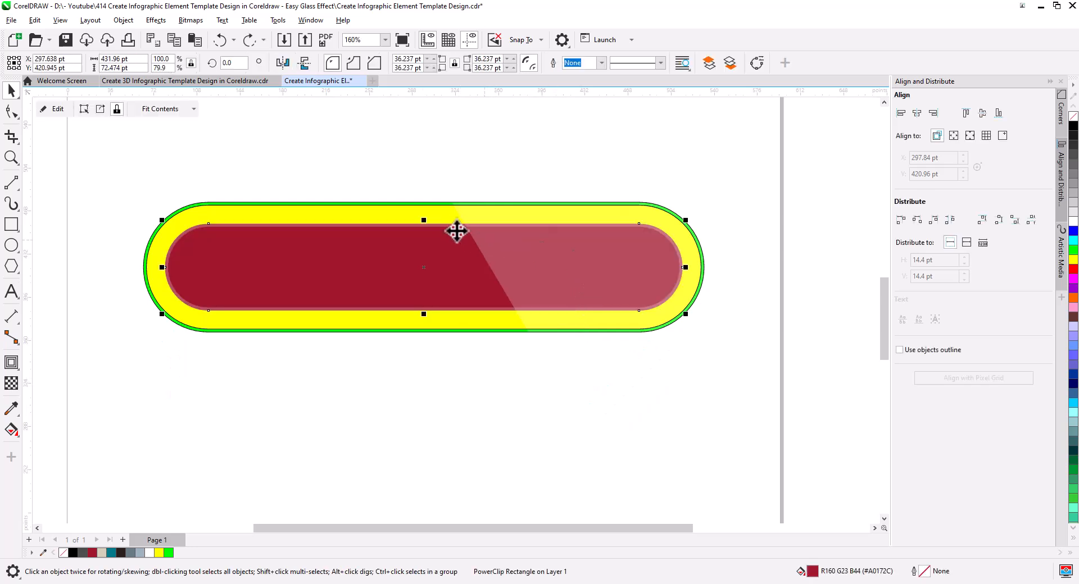
Step: Try filling the yellow ring and the thin green frame with black
scroll(487, 221, up, 5)
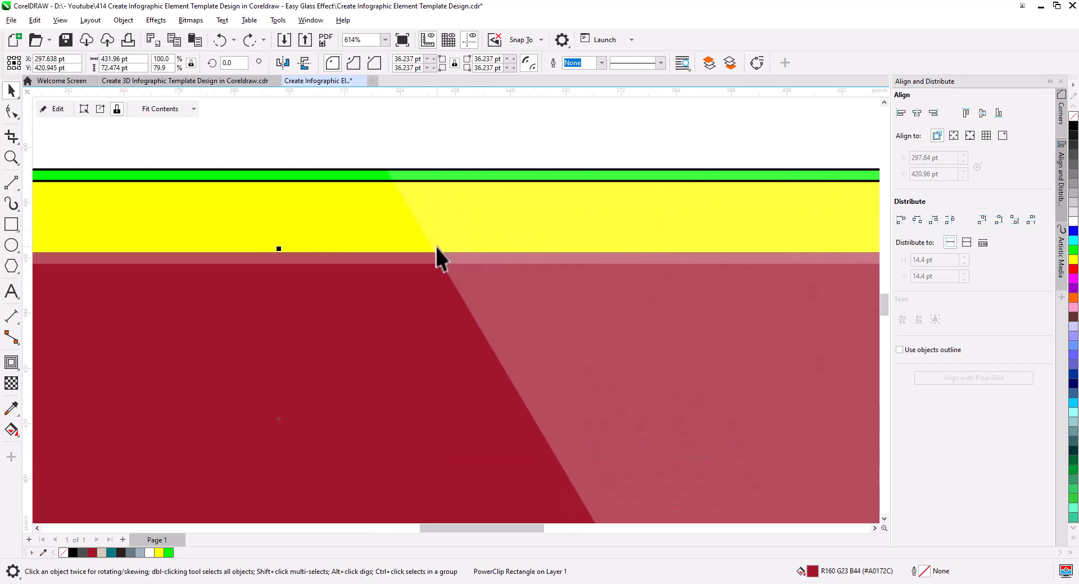
click(389, 223)
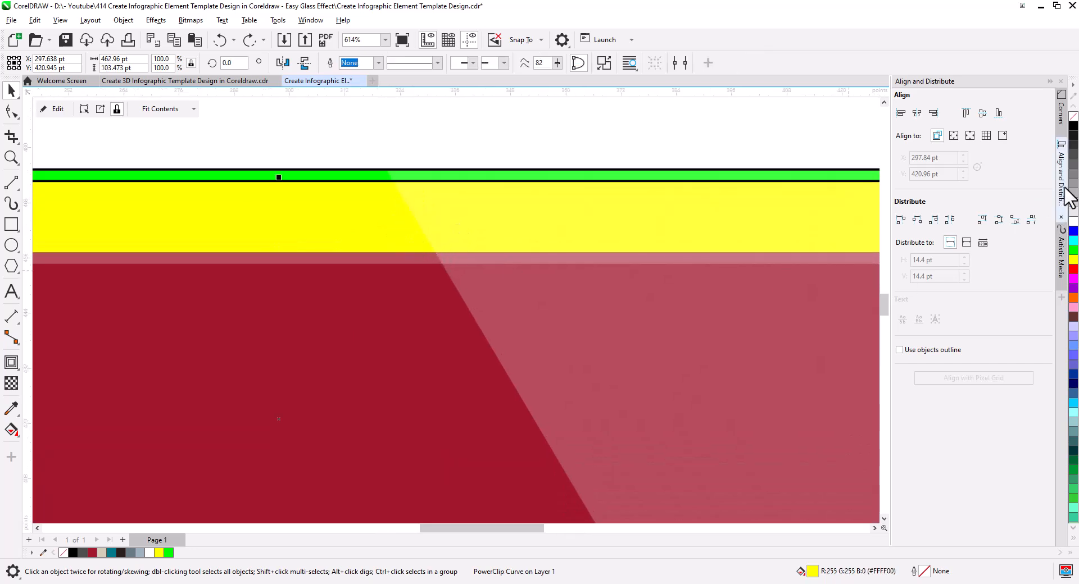
click(1072, 127)
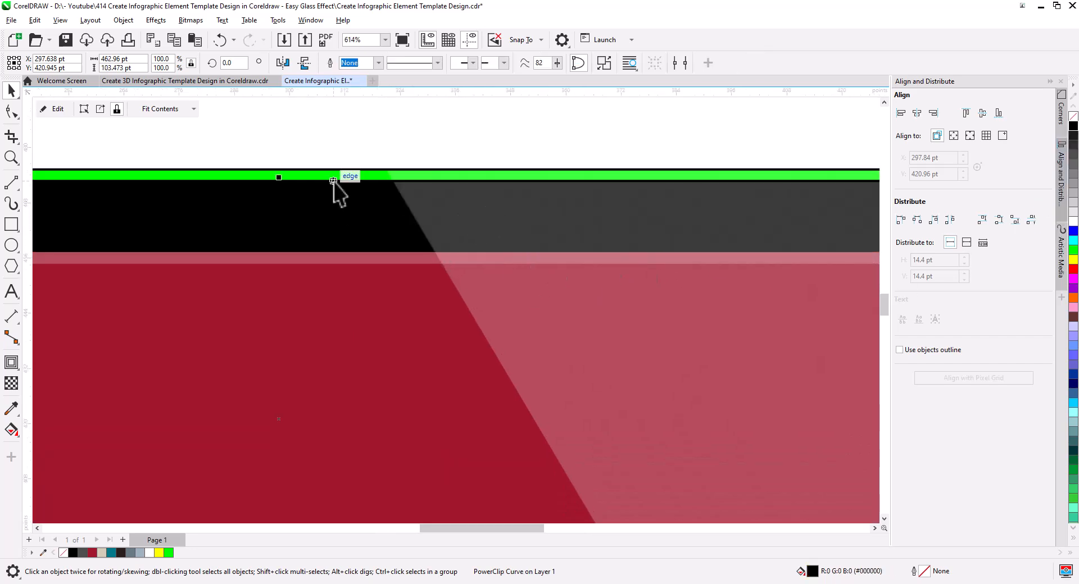
right_click(1070, 131)
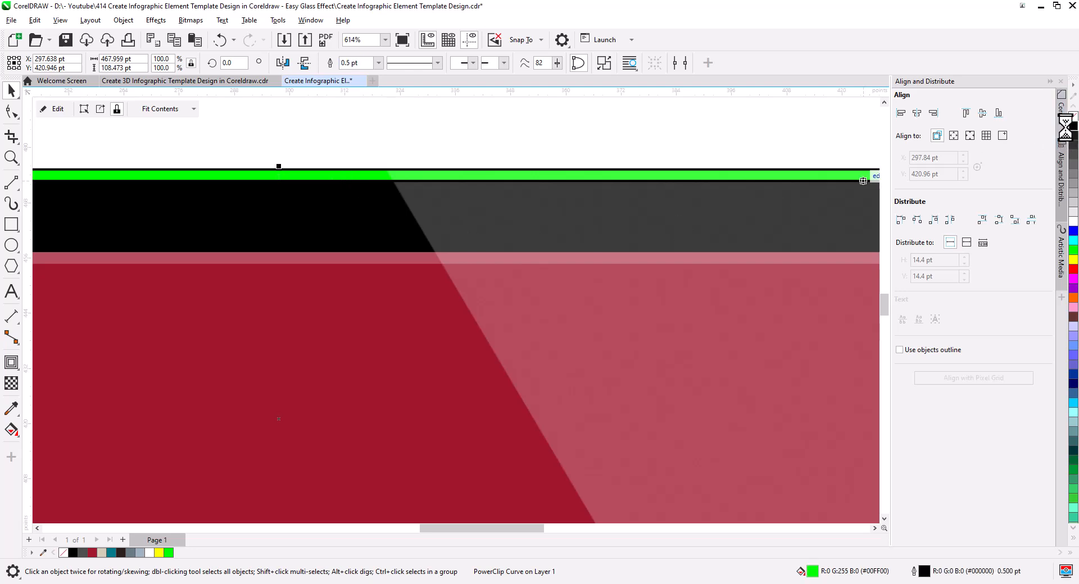
click(1073, 128)
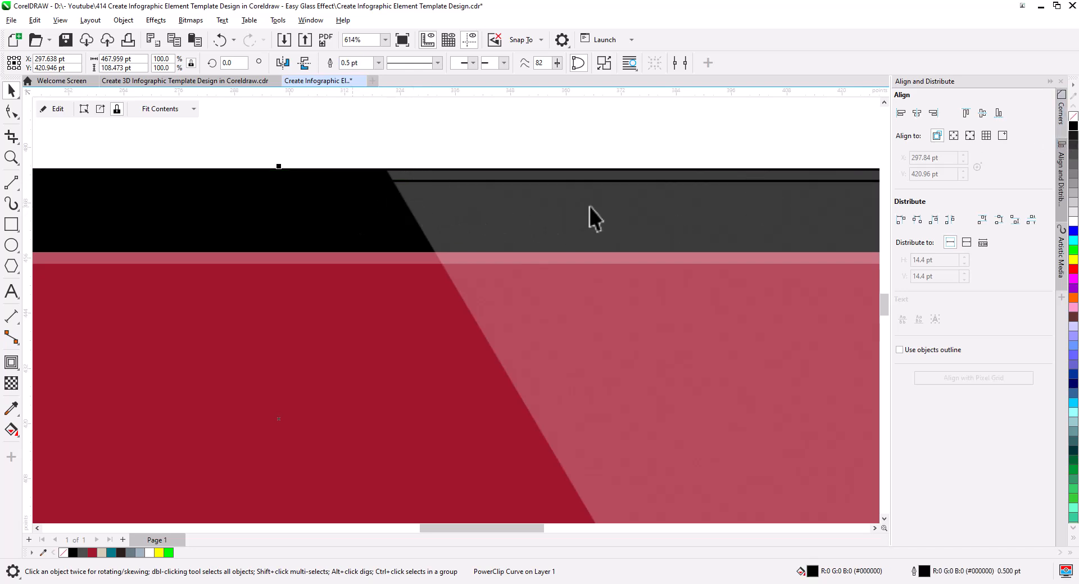
key(ctrl+z)
key(ctrl+z)
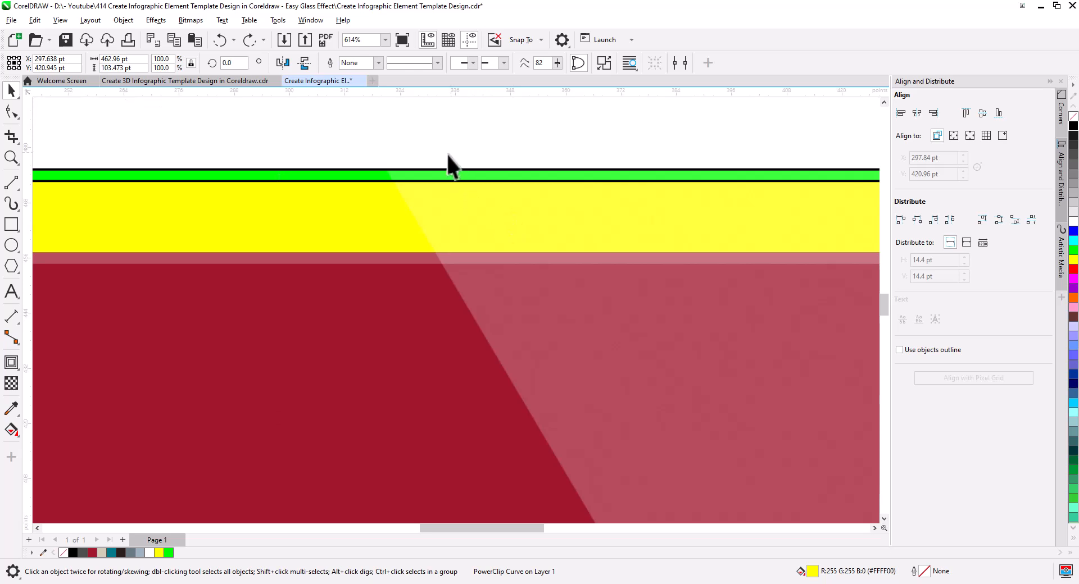
Step: Remove the fill from the yellow ring between the red bar and the green frame, and select the green frame
click(446, 153)
scroll(421, 211, down, 2)
drag(388, 257, 524, 279)
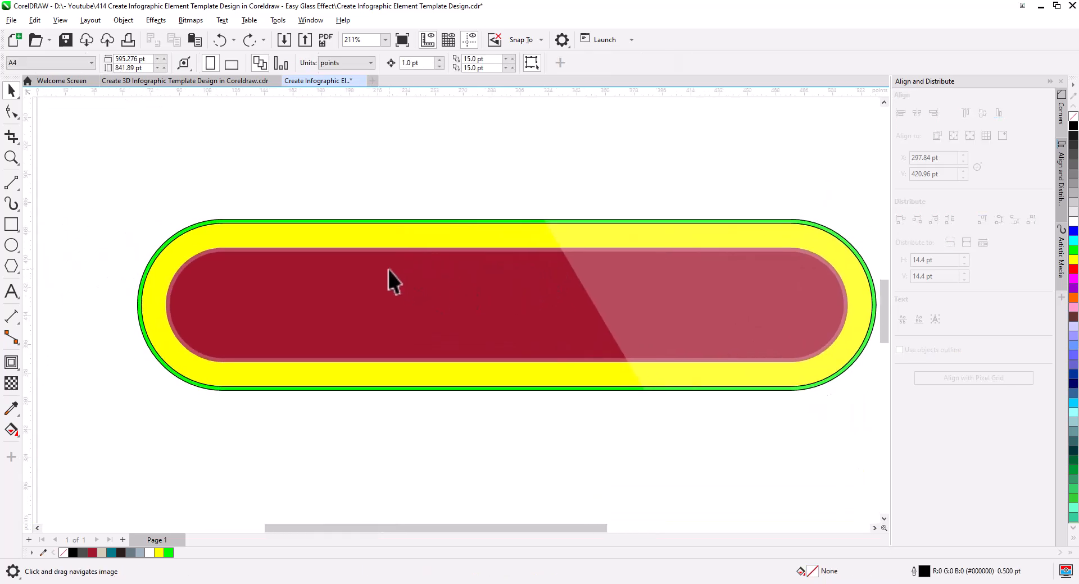
click(353, 236)
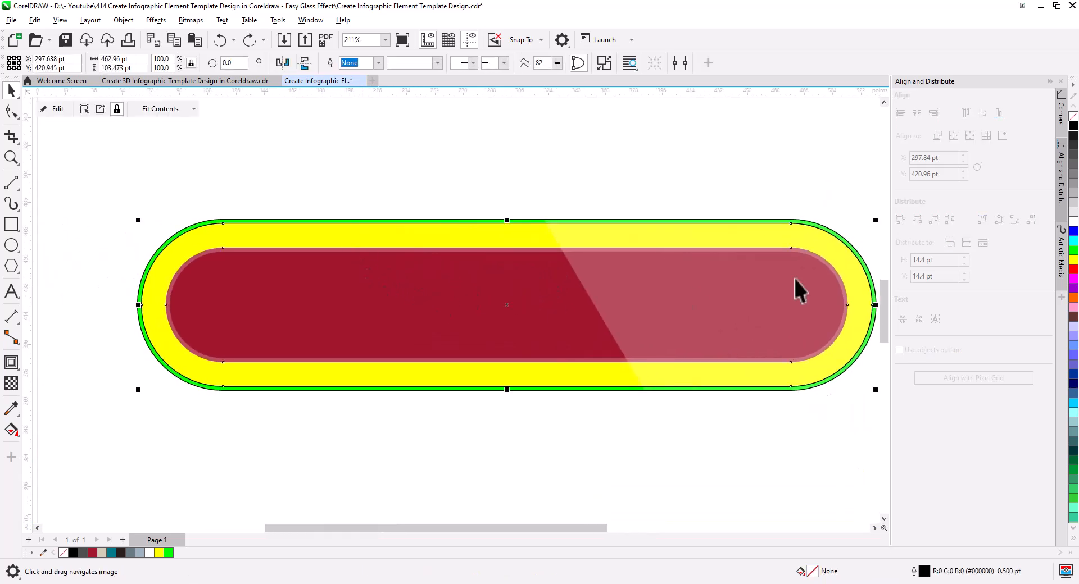
click(1071, 119)
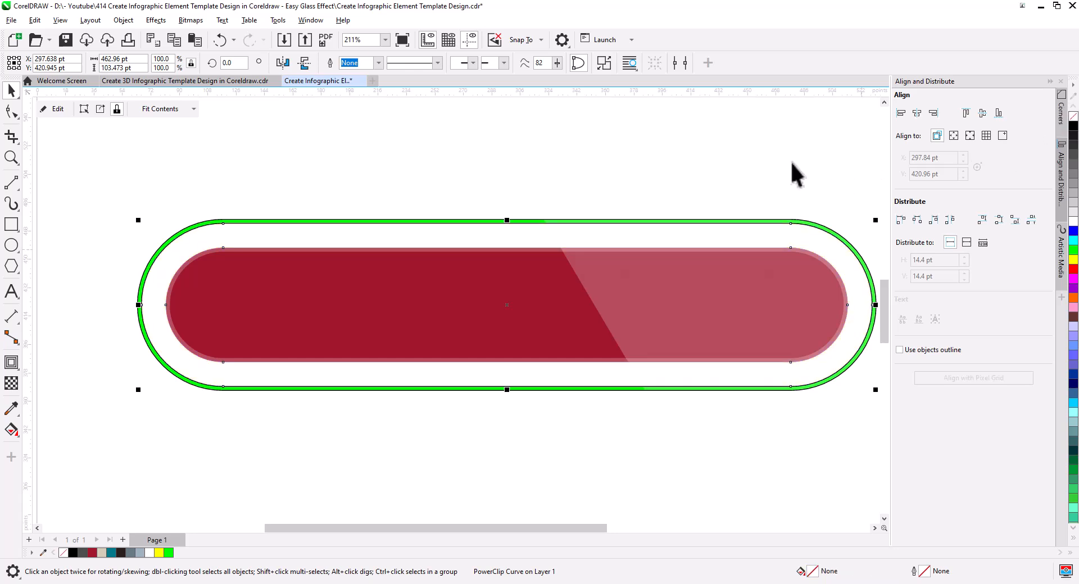
click(464, 193)
click(398, 222)
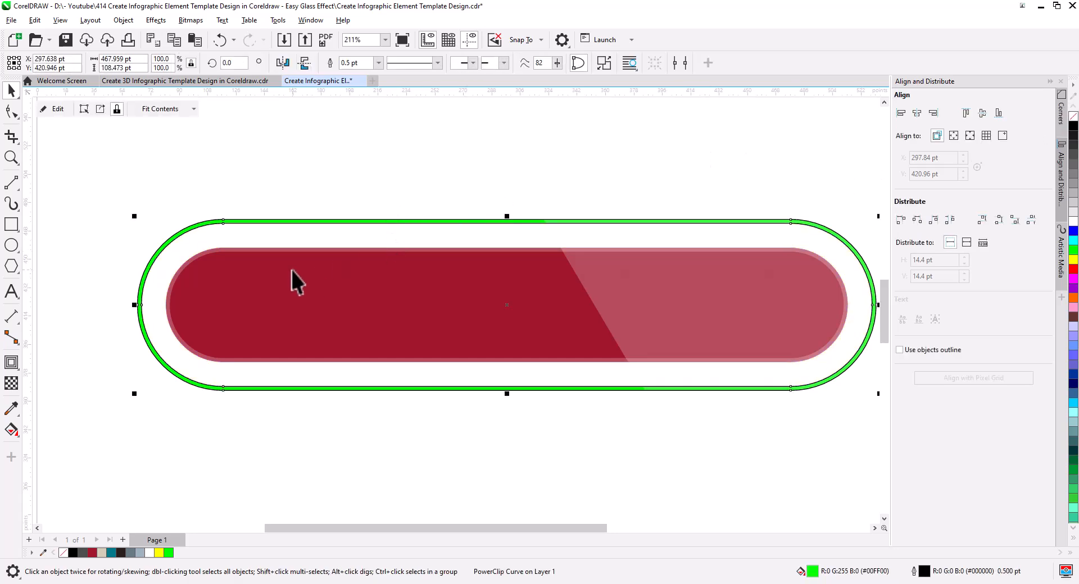
scroll(272, 284, down, 3)
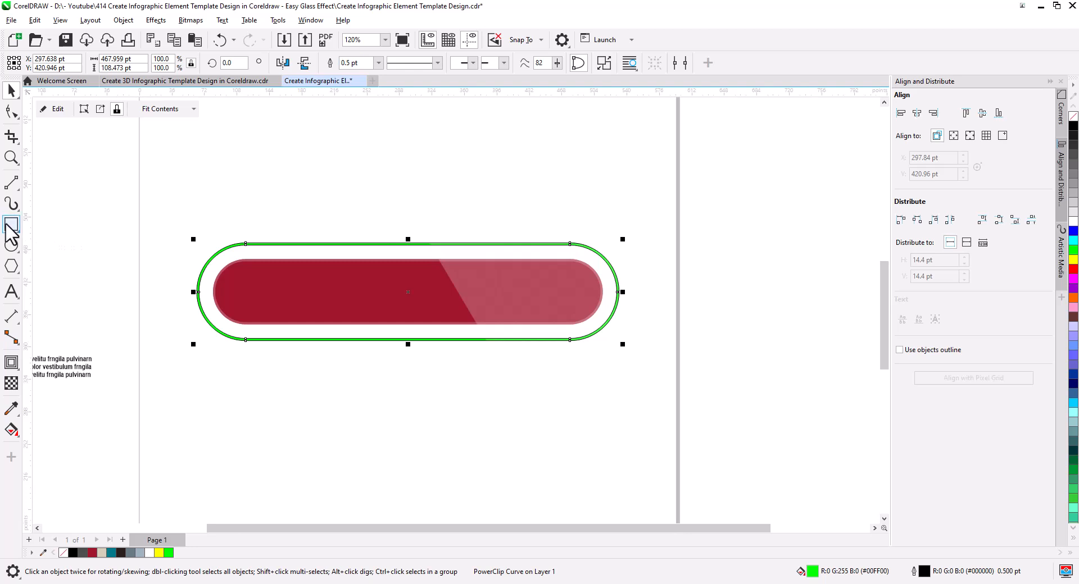
Step: Draw a rectangle about 562 by 234 pt around the bar and frames, and fill it with slate grey (#687B82)
click(10, 225)
drag(156, 184, 664, 394)
click(11, 90)
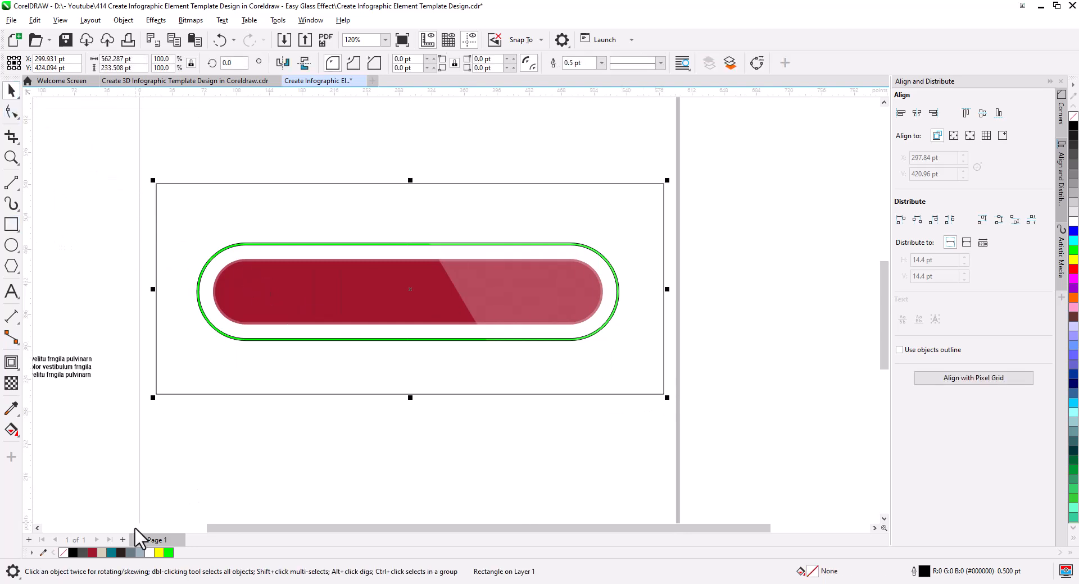
click(130, 553)
Step: Send the grey rectangle to the back as a backdrop and lock it
right_click(235, 385)
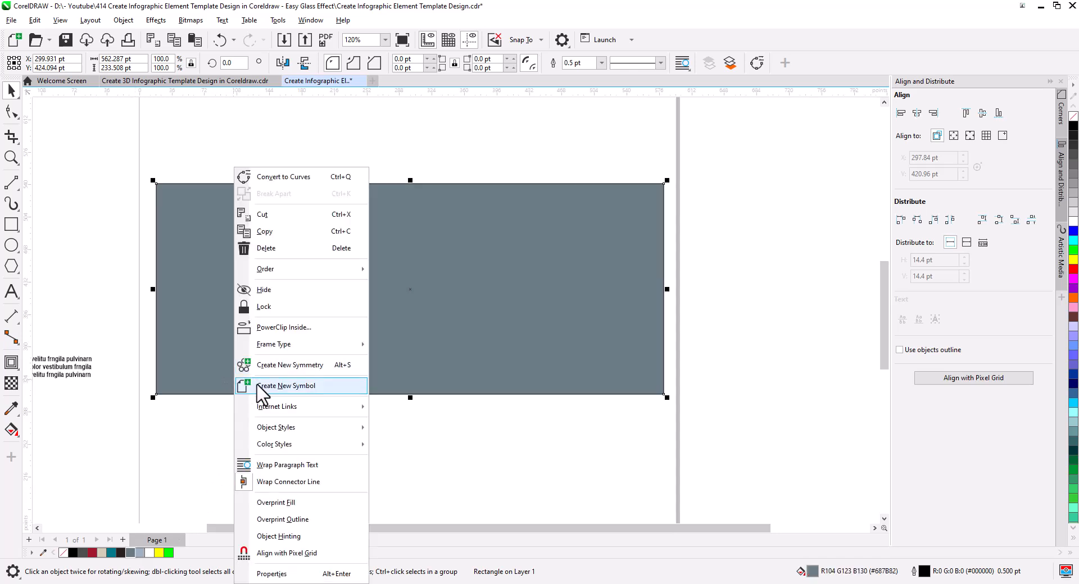
mouse_move(349, 271)
click(415, 287)
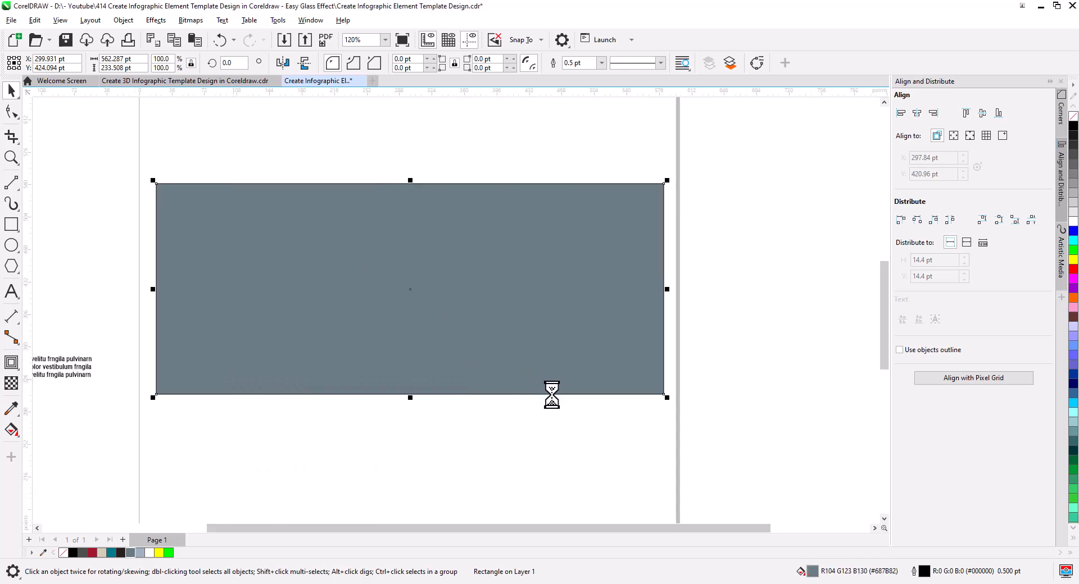
right_click(612, 379)
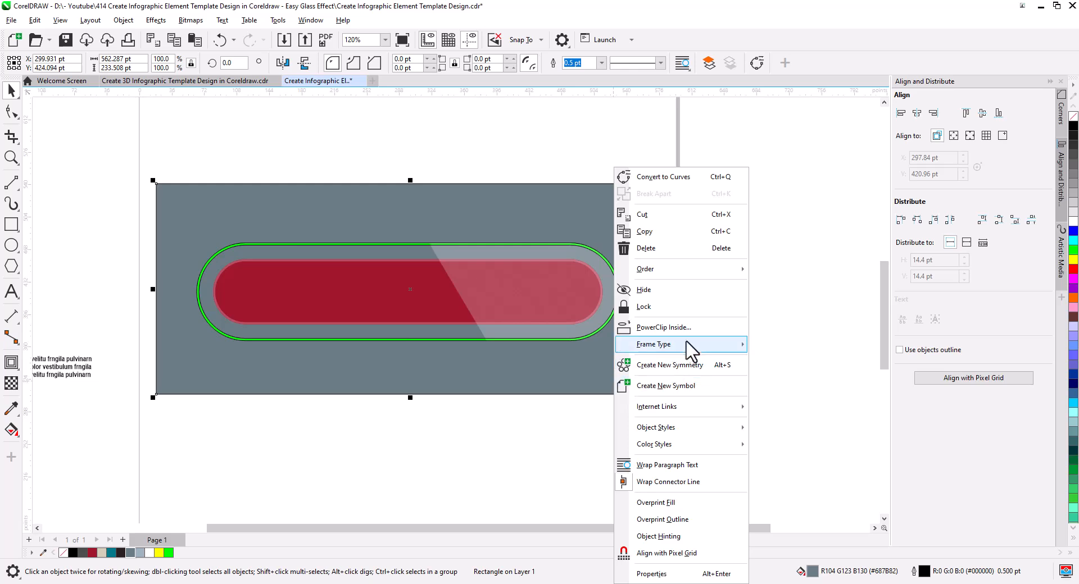
click(685, 307)
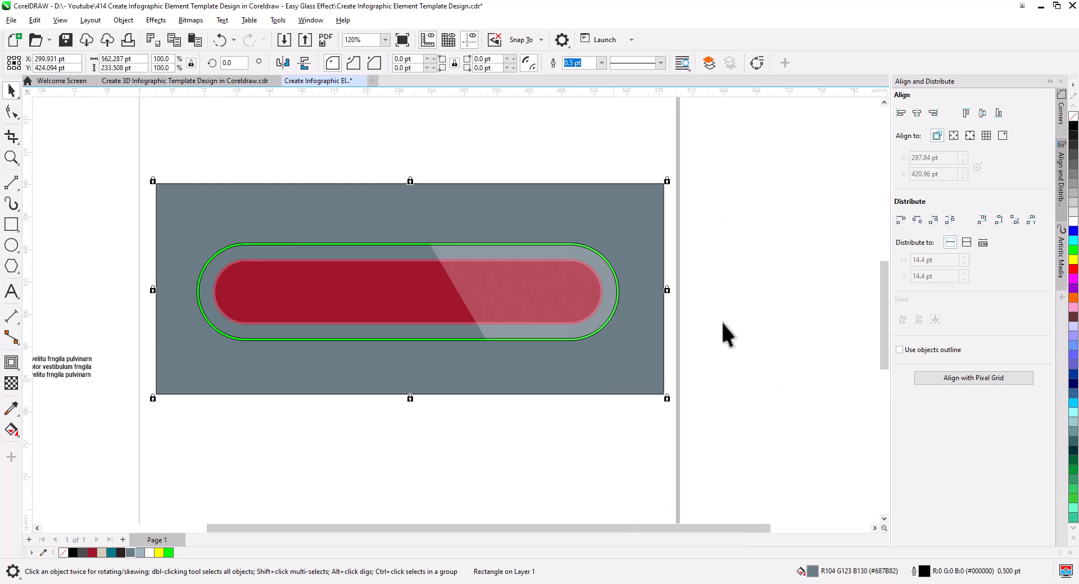
click(720, 321)
Step: Apply a horizontal fountain fill to the green frame, running from green at its left end to white at its right end
scroll(484, 286, up, 2)
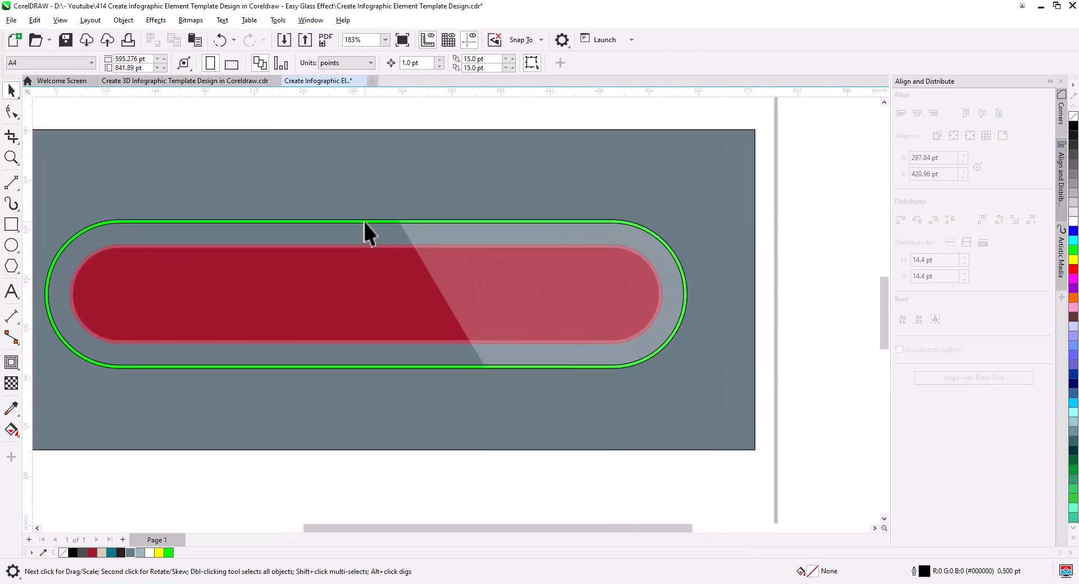
click(364, 222)
drag(272, 292, 397, 291)
scroll(393, 301, down, 1)
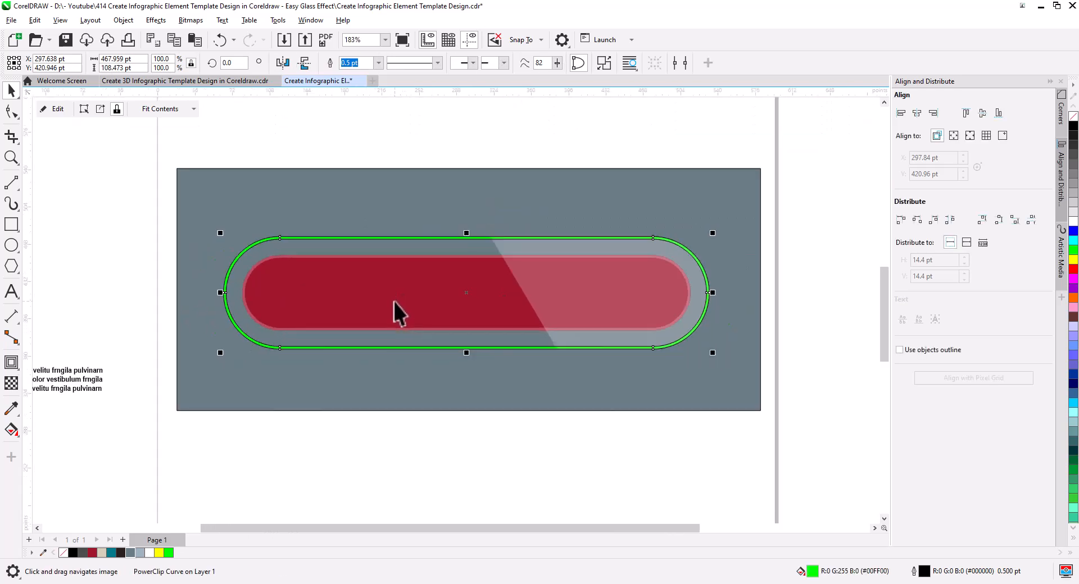
drag(439, 342, 403, 339)
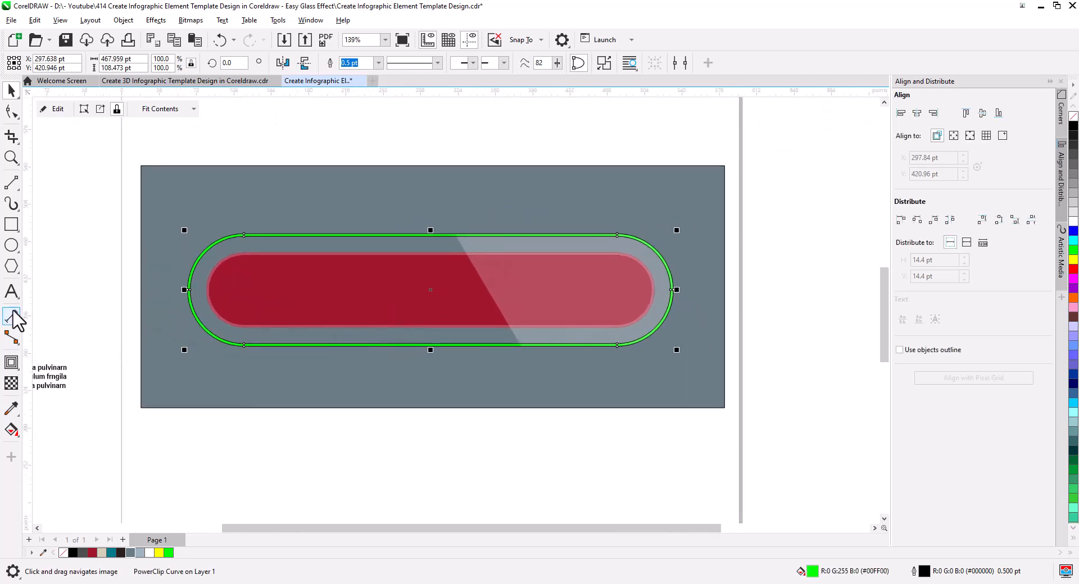
click(12, 430)
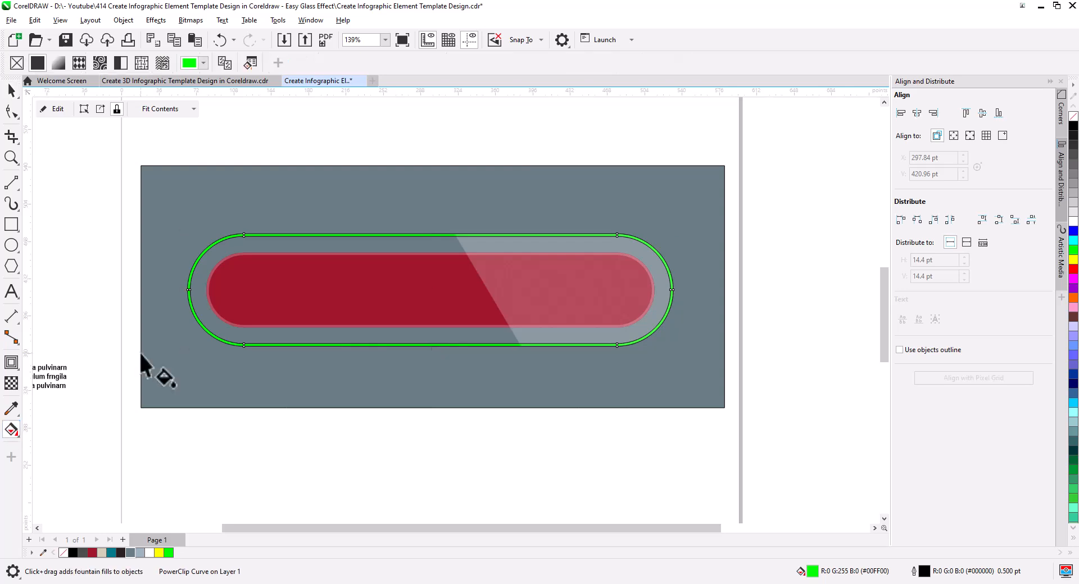
drag(188, 290, 588, 291)
drag(666, 299, 669, 292)
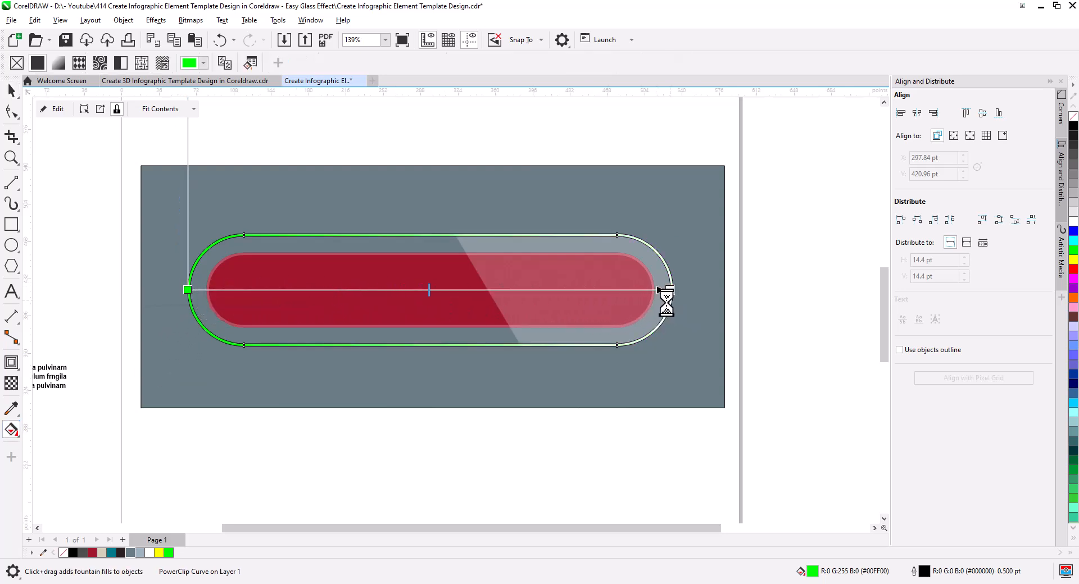
Step: Slant the frame's fountain fill by swinging its skew handle inward to the right
drag(338, 322, 361, 415)
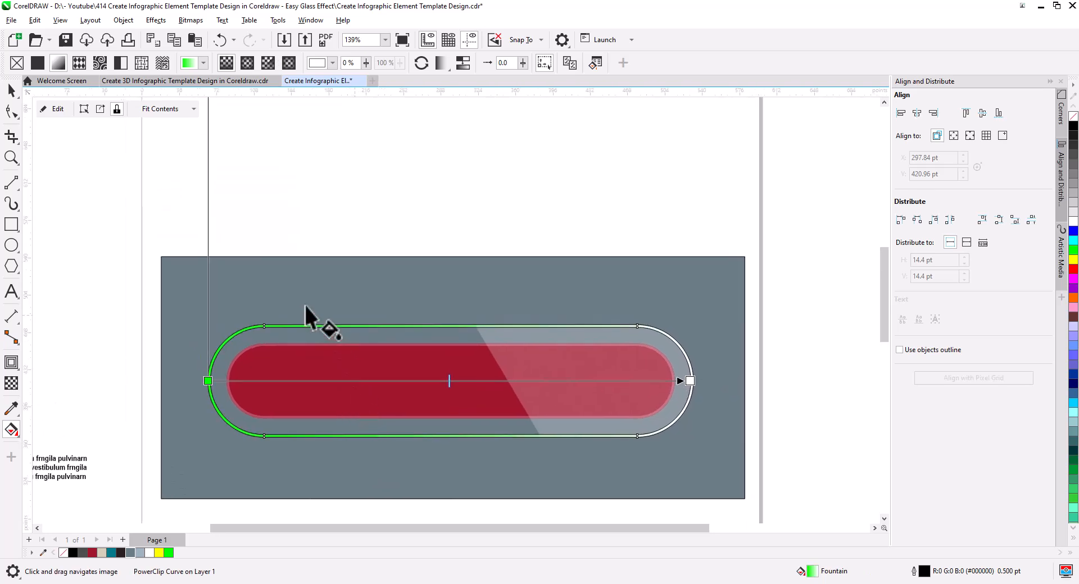
scroll(304, 307, down, 2)
drag(294, 295, 297, 365)
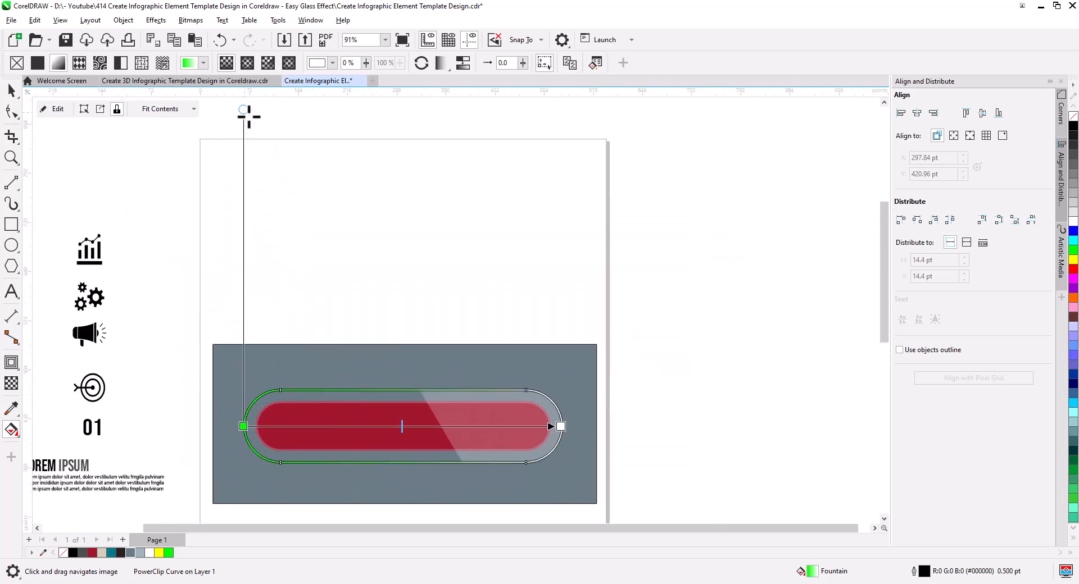
drag(245, 111, 326, 215)
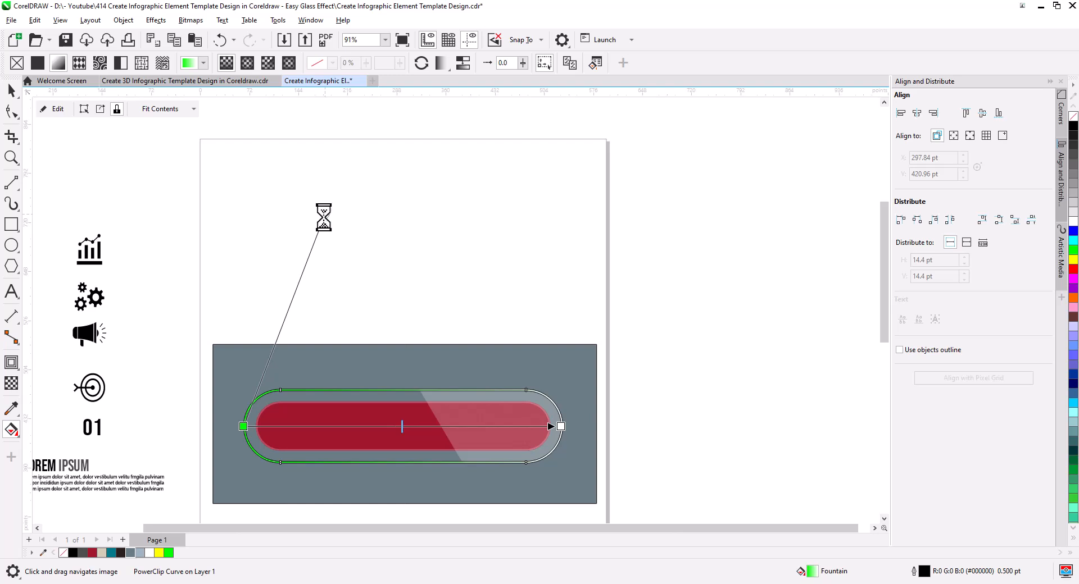
drag(356, 366, 344, 270)
scroll(346, 278, up, 2)
drag(366, 334, 419, 326)
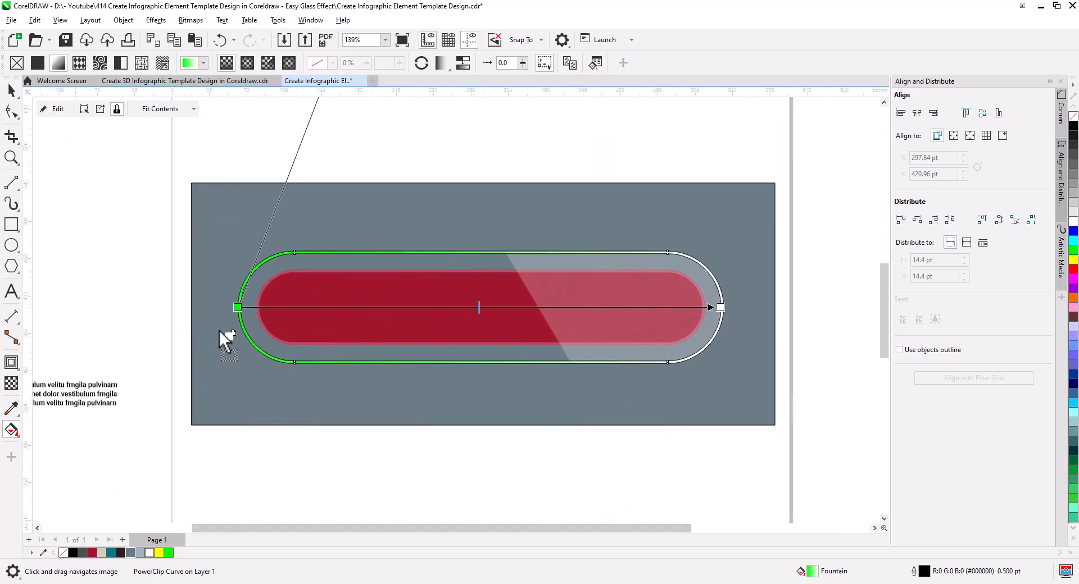
Step: Make the frame gradient's start white and add a black stop flanked by two white stops near the left end, the right one at 26%
drag(237, 310, 235, 309)
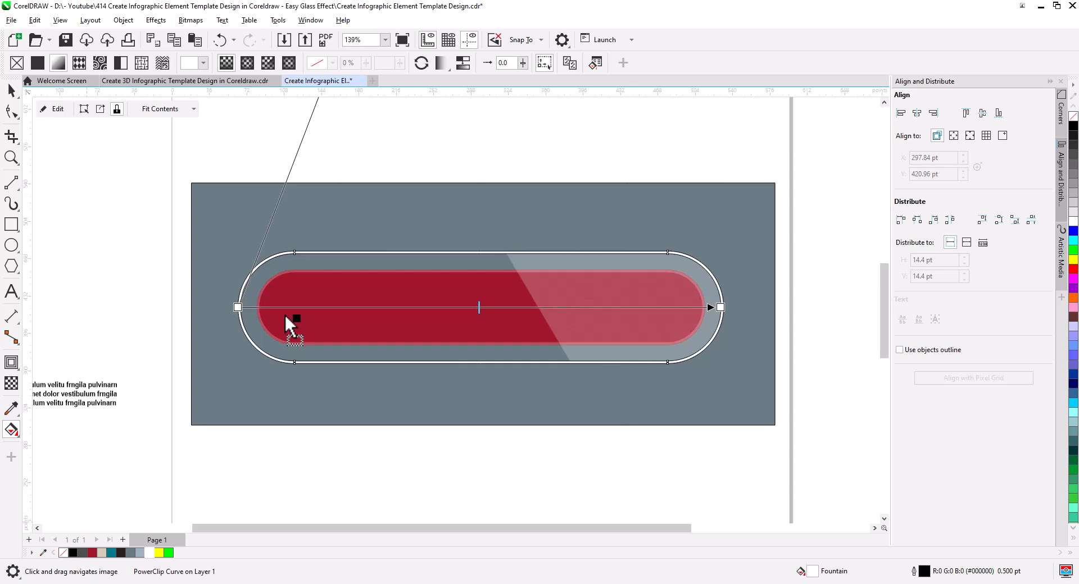
drag(284, 313, 325, 306)
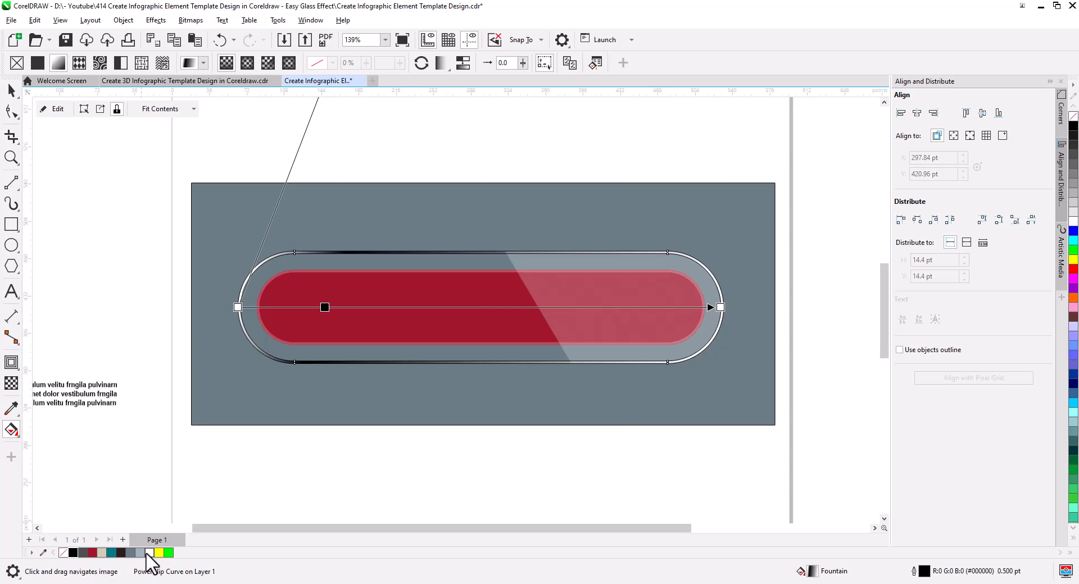
drag(147, 554, 218, 505)
drag(347, 306, 346, 306)
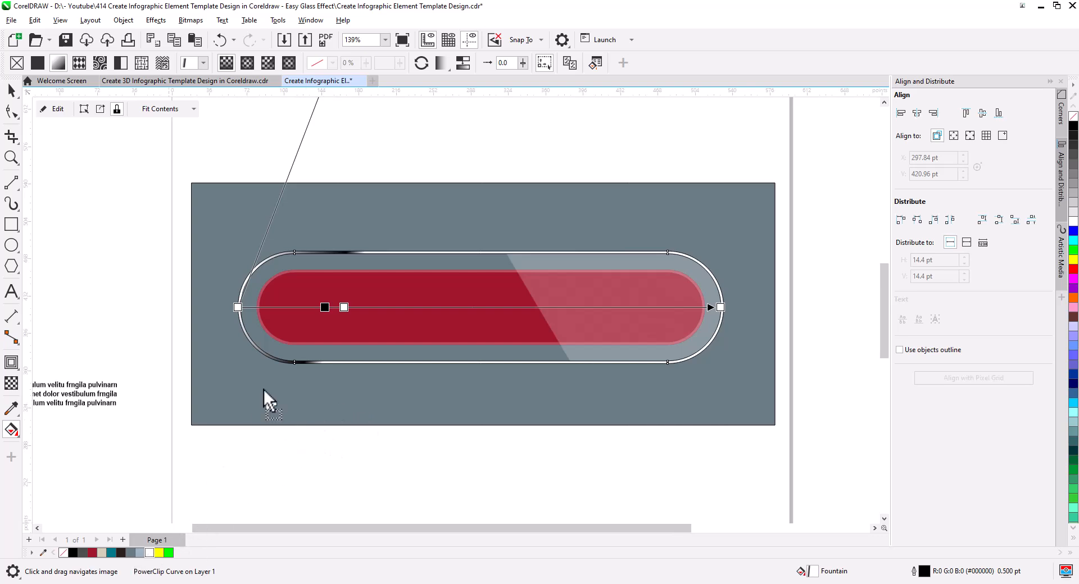
drag(293, 304, 361, 306)
click(363, 306)
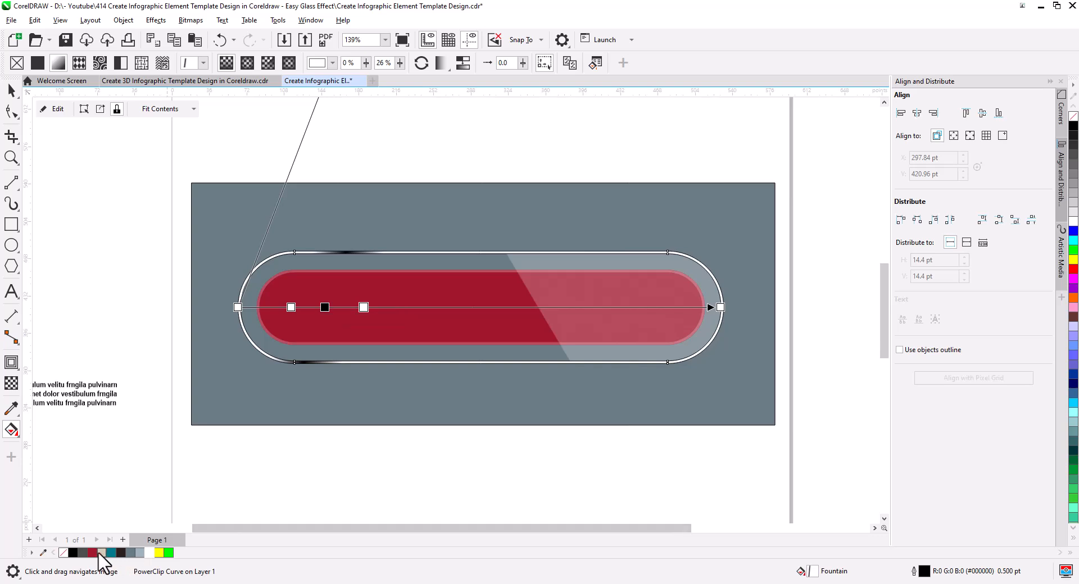
drag(73, 553, 368, 498)
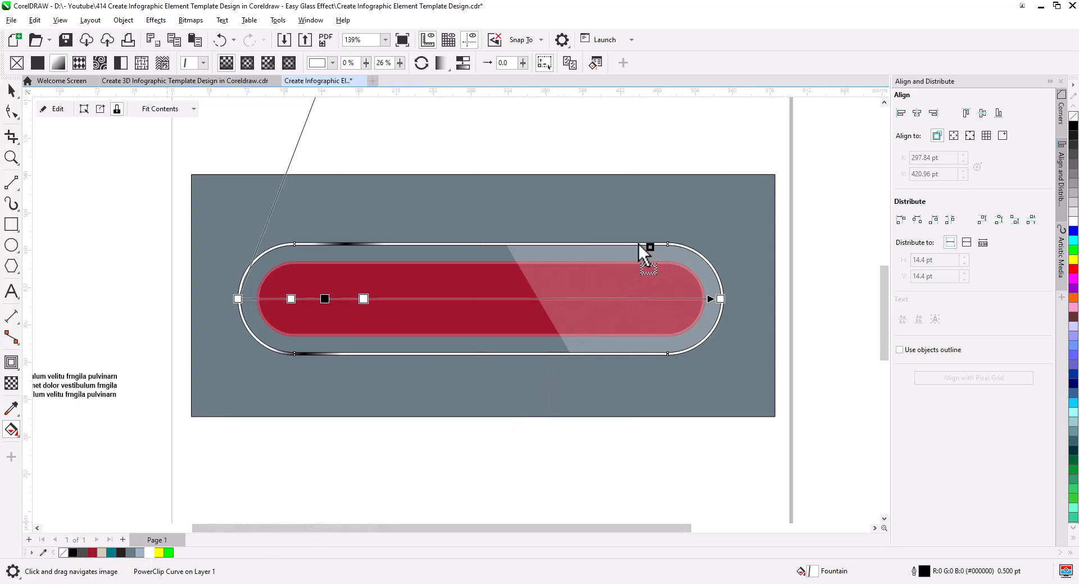
drag(639, 243, 185, 489)
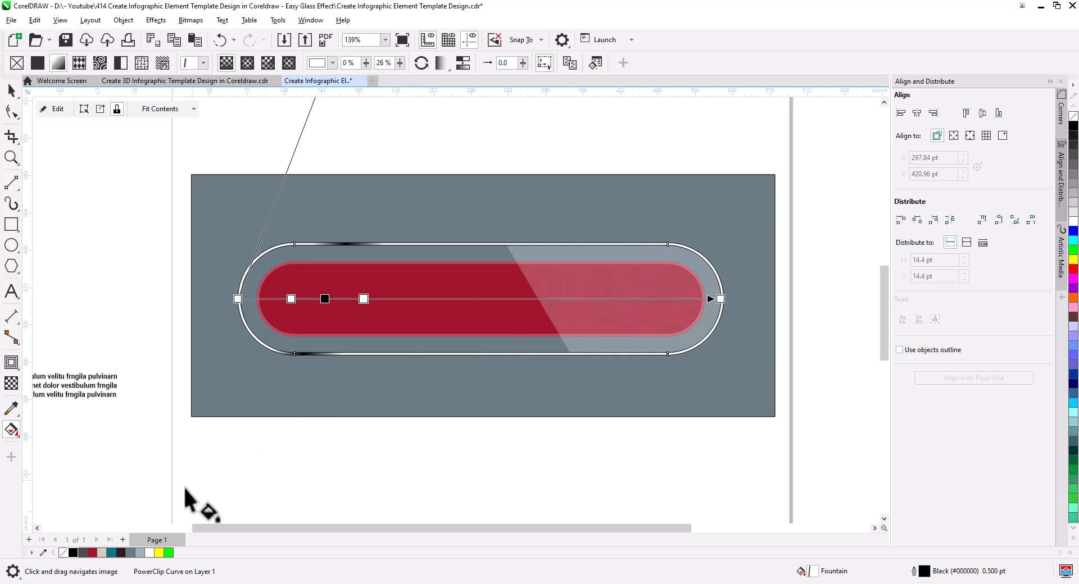
key(ctrl+z)
Step: Add a black stop flanked by two white stops near the right end of the frame's gradient
drag(73, 555, 638, 299)
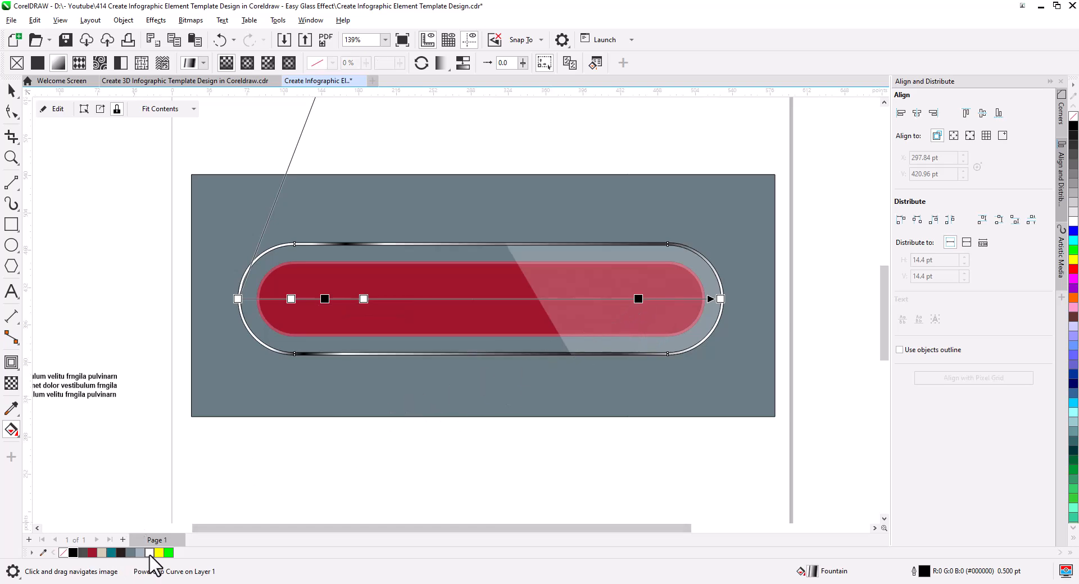
drag(149, 553, 659, 298)
drag(150, 553, 613, 299)
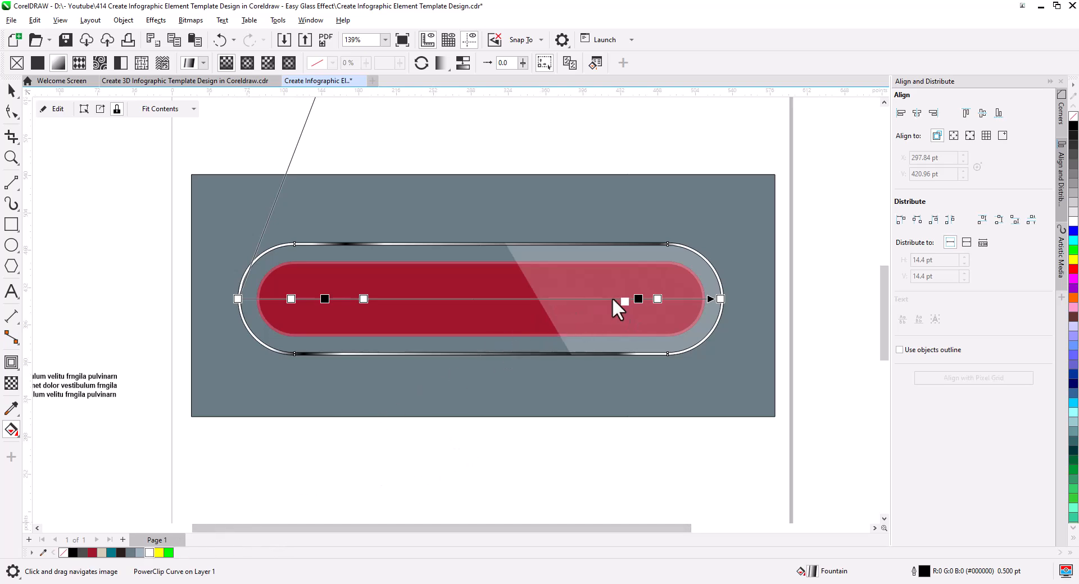
Step: Slant the frame's gradient further and spread the white stops around the right-hand black stop outward, moving the left one to 71%
scroll(482, 366, down, 2)
scroll(467, 405, up, 3)
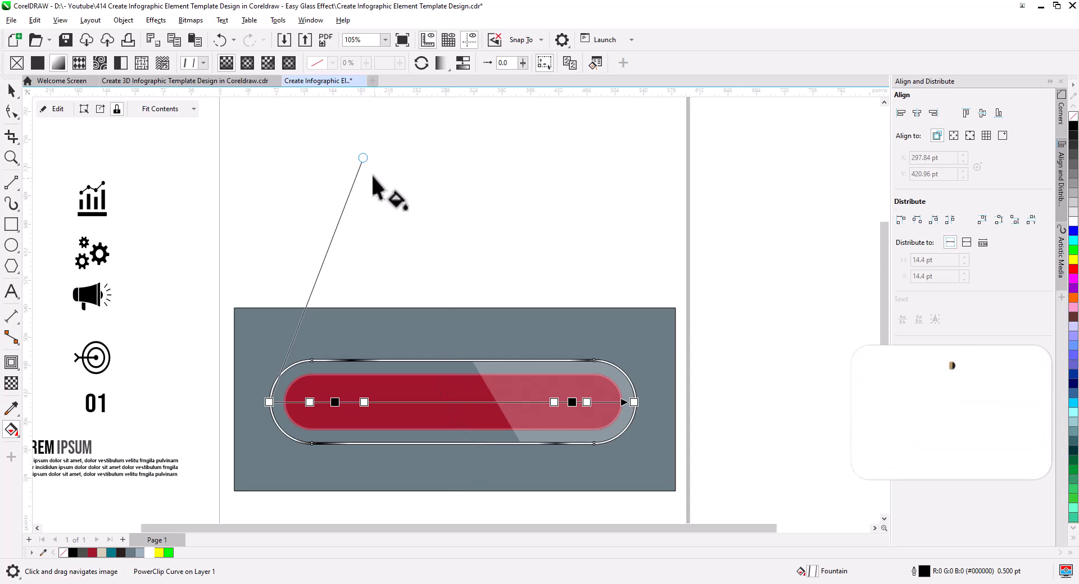
drag(363, 158, 425, 265)
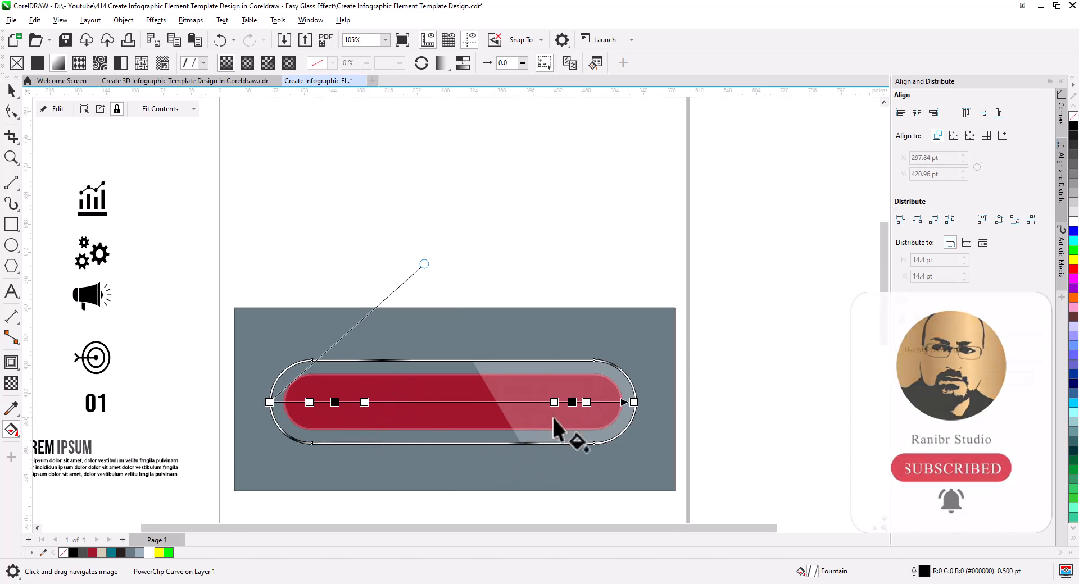
drag(555, 403, 528, 402)
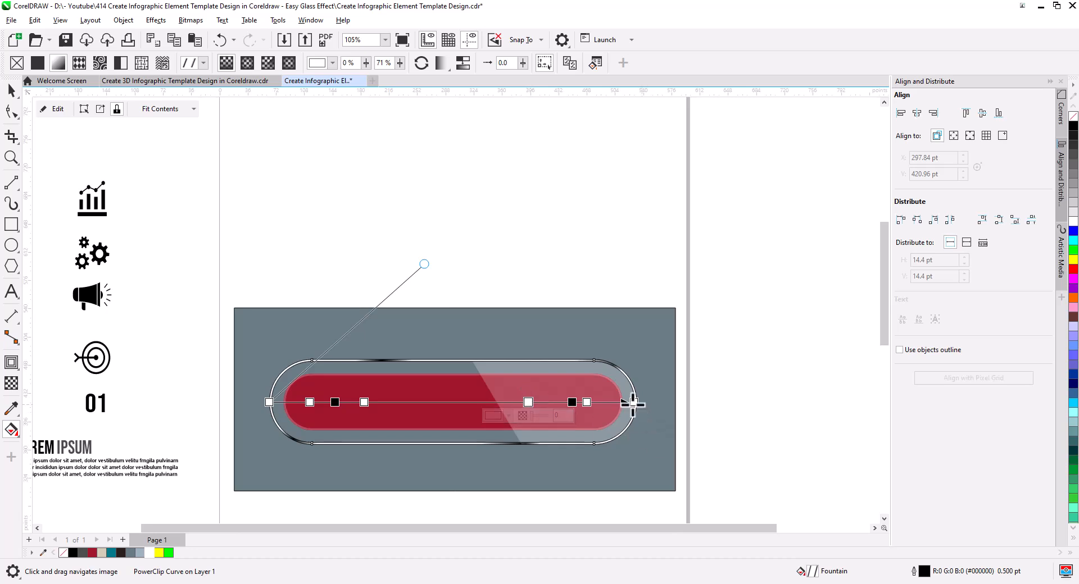
double_click(588, 403)
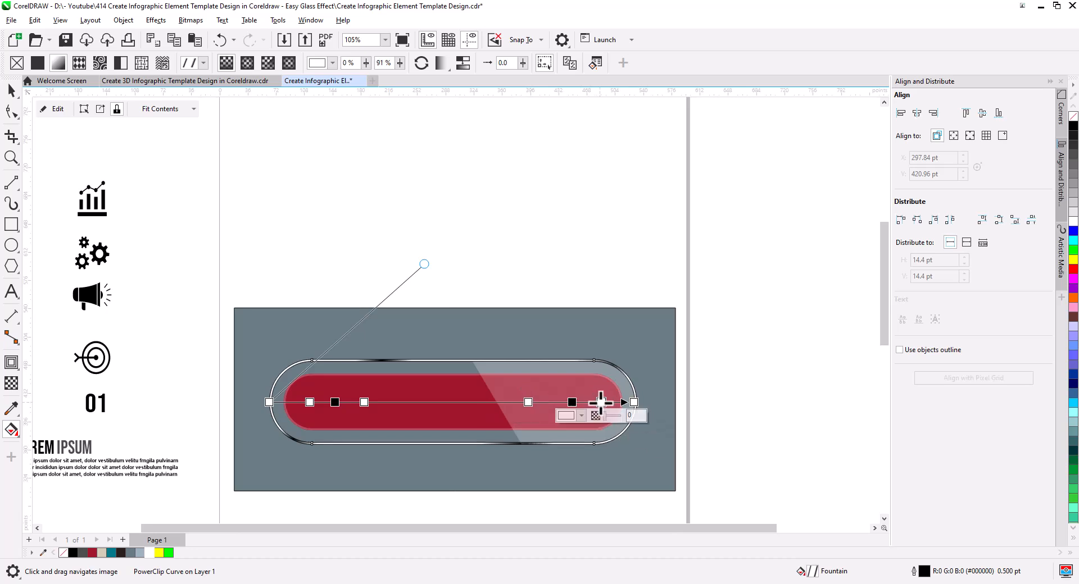
Step: Widen both dark bands of the frame's gradient with extra black stops at 75% and 16%, shifting neighbouring stops to make room
scroll(592, 406, up, 2)
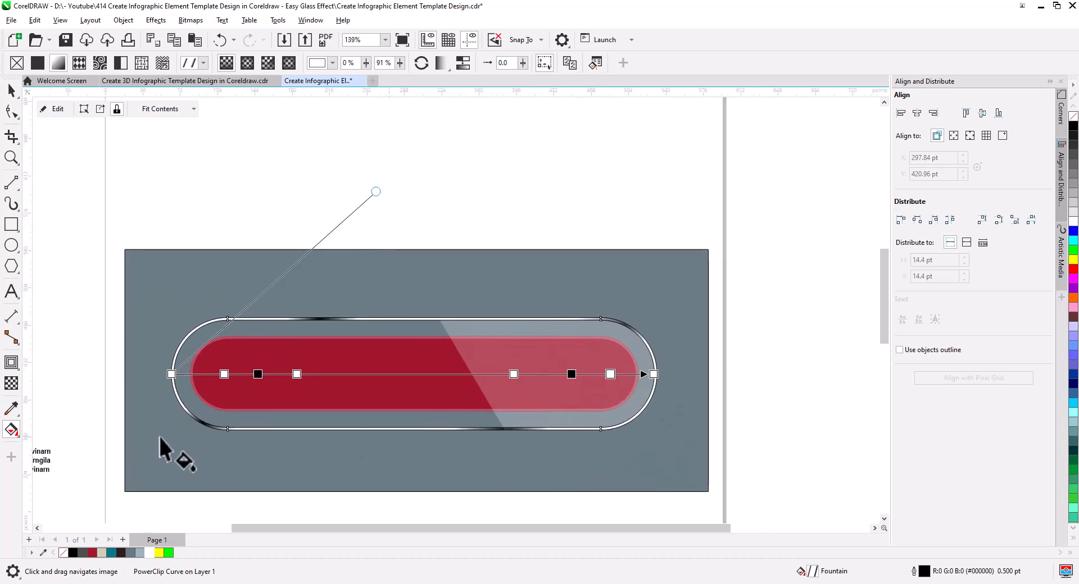
double_click(534, 375)
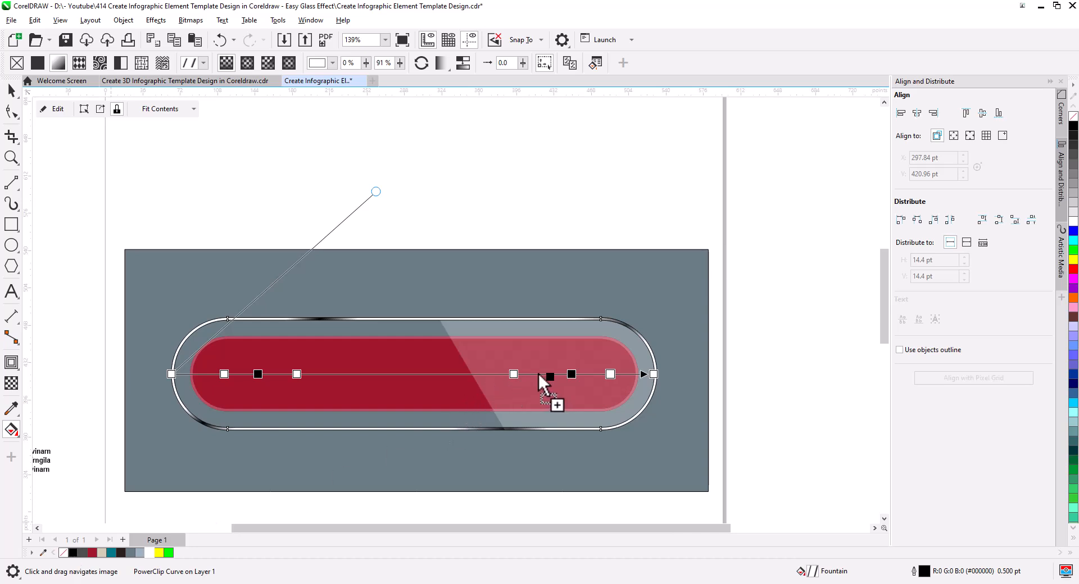
drag(572, 375, 538, 375)
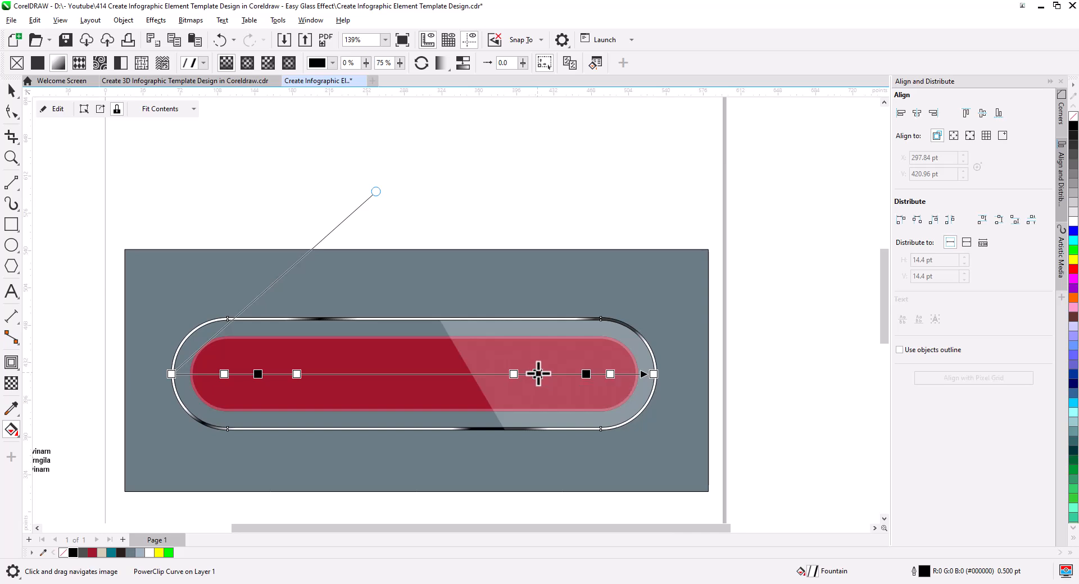
drag(297, 375, 311, 374)
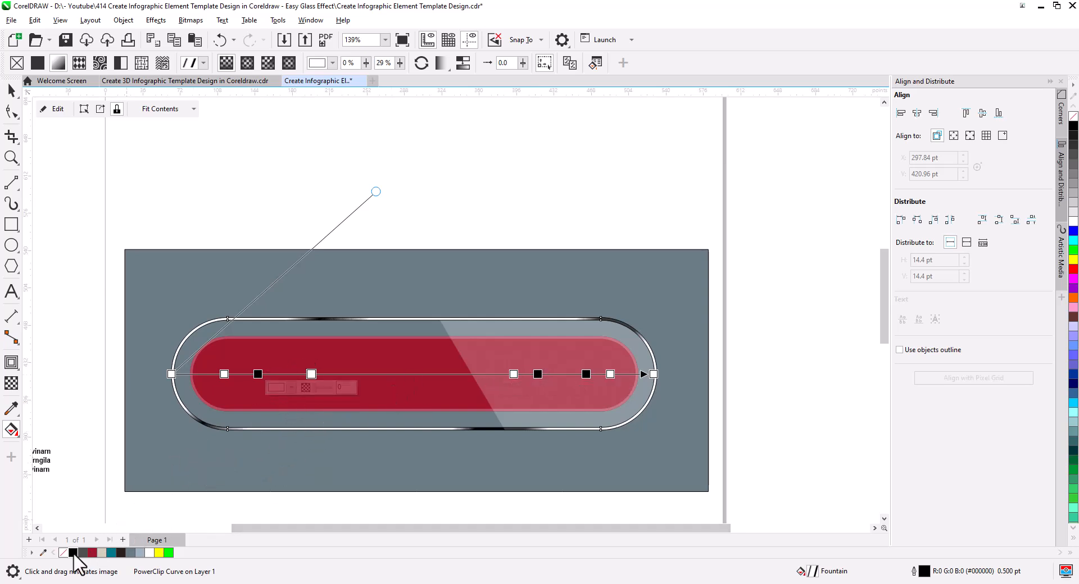
drag(73, 554, 248, 375)
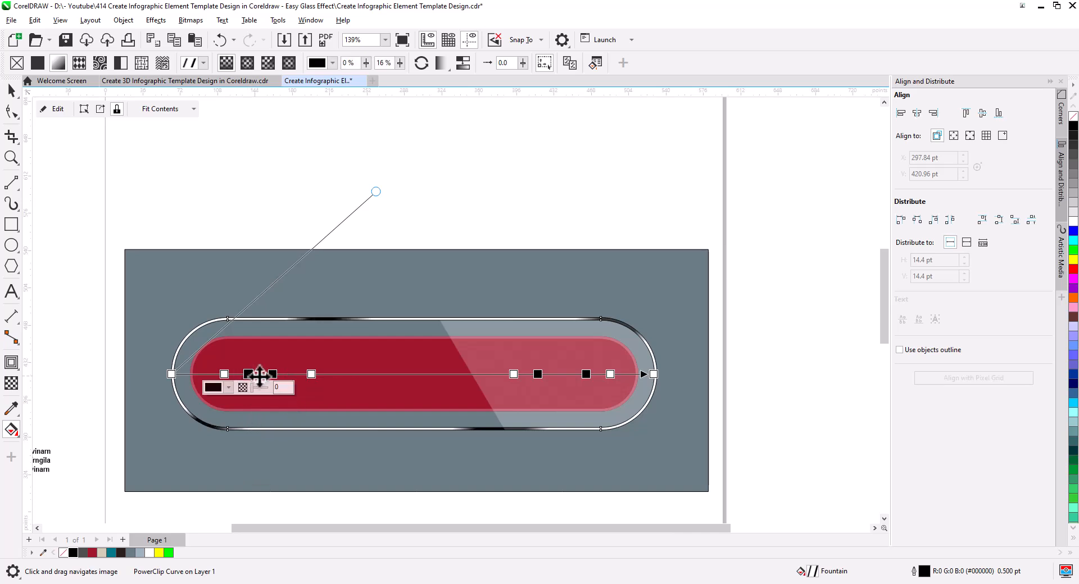
click(311, 374)
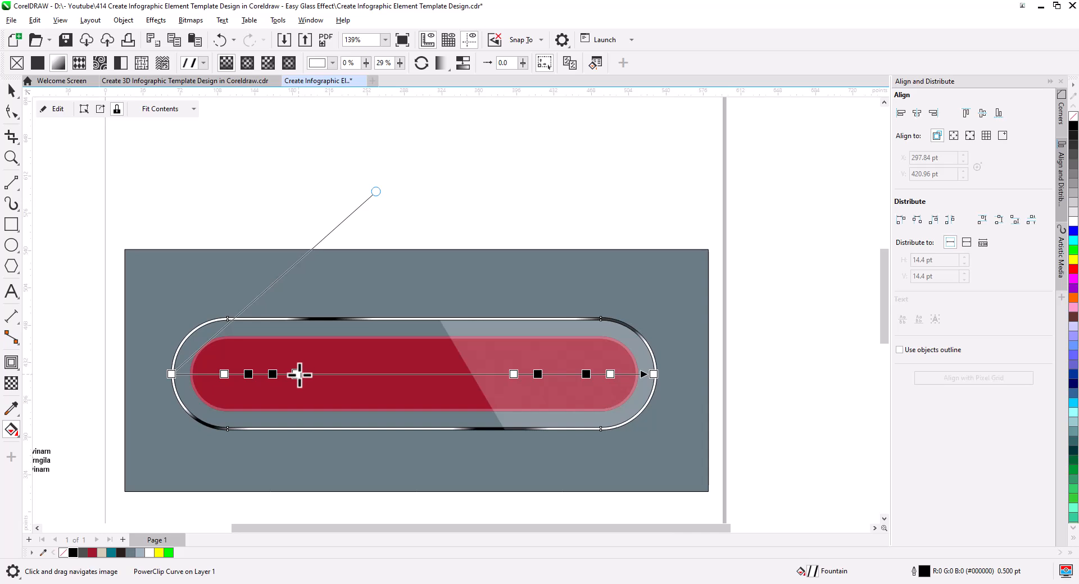
Step: Select the red bar, its ring and the gradient frame together and remove their outlines
click(11, 91)
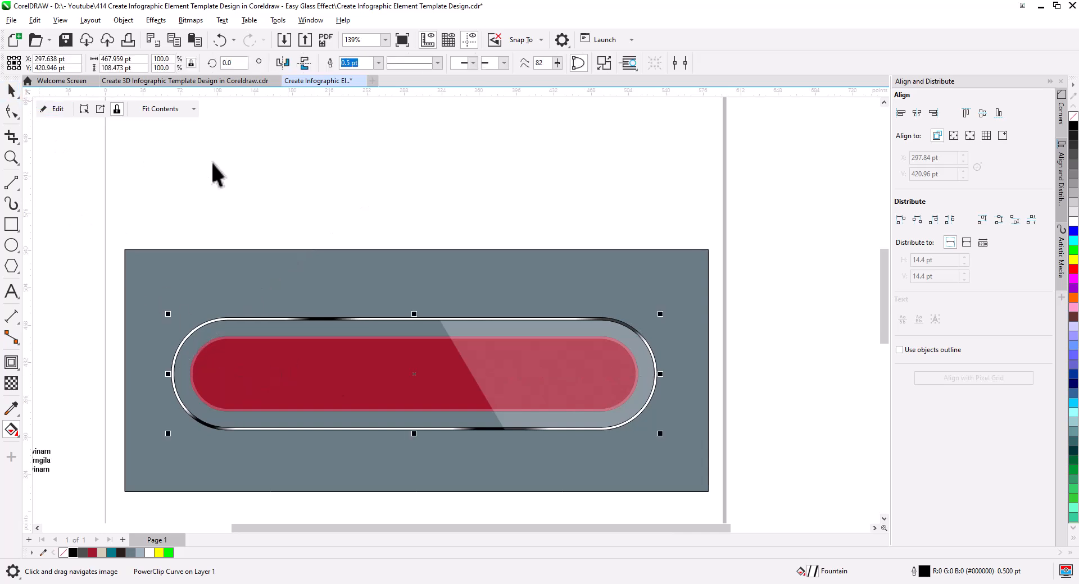
click(211, 161)
scroll(286, 224, down, 2)
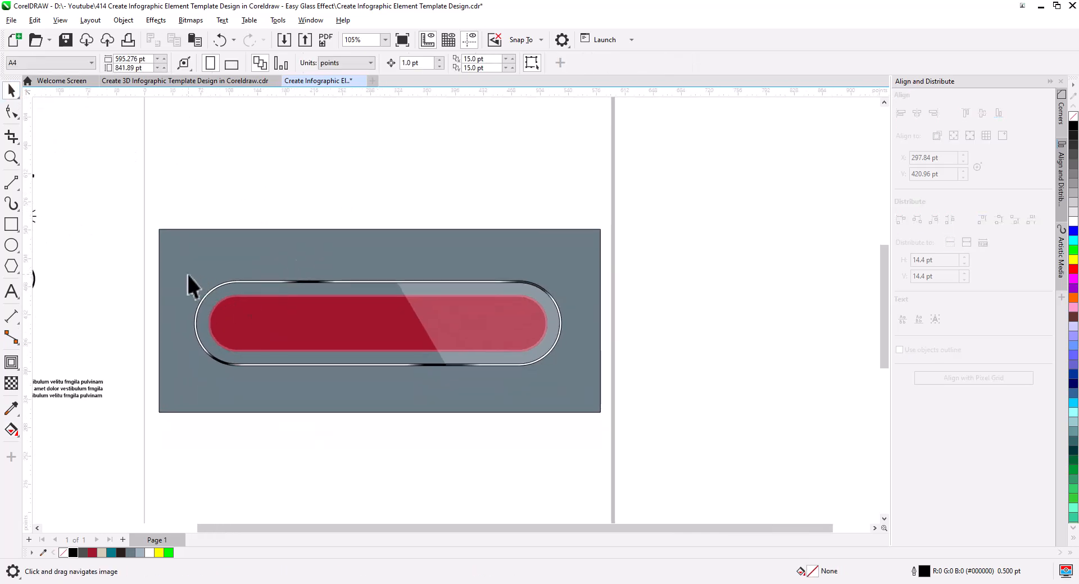
drag(593, 400, 593, 400)
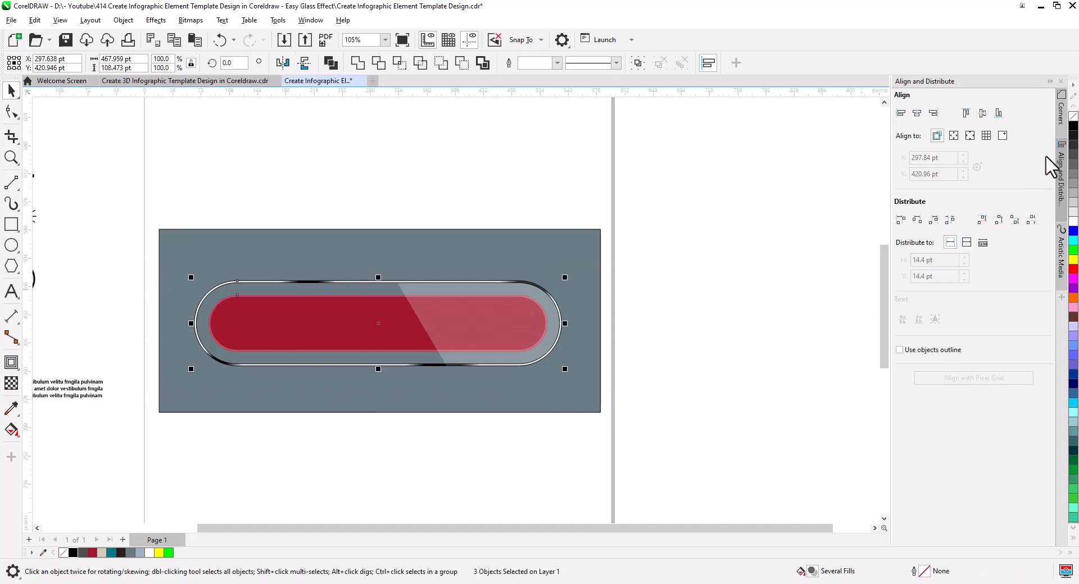
Step: Move the white stop right of the frame gradient's left dark band to 25% and recolour the black stop at 21% to grey
click(687, 366)
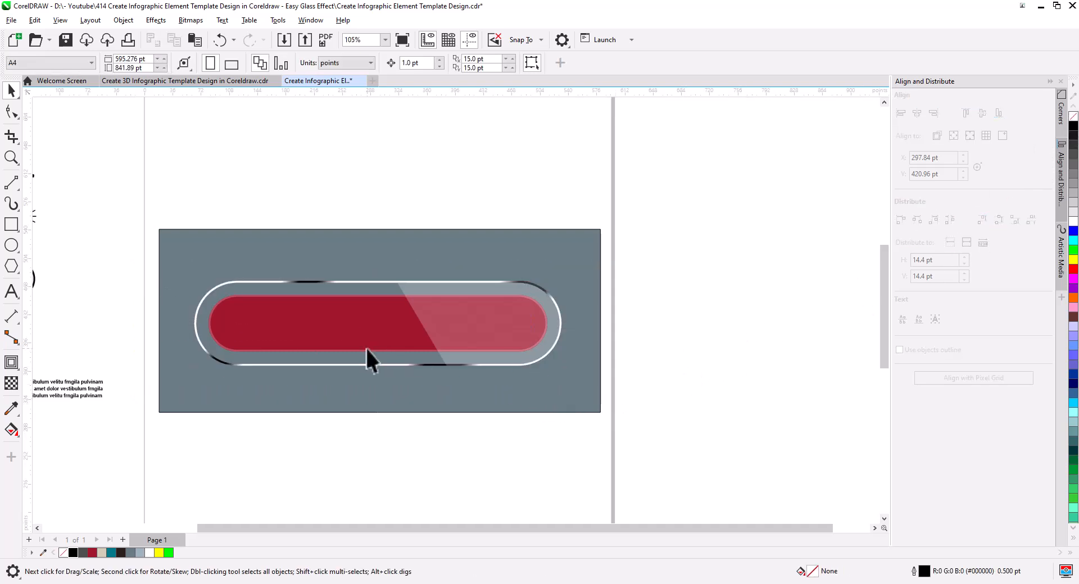
scroll(355, 343, up, 1)
drag(355, 343, 473, 377)
scroll(416, 359, up, 3)
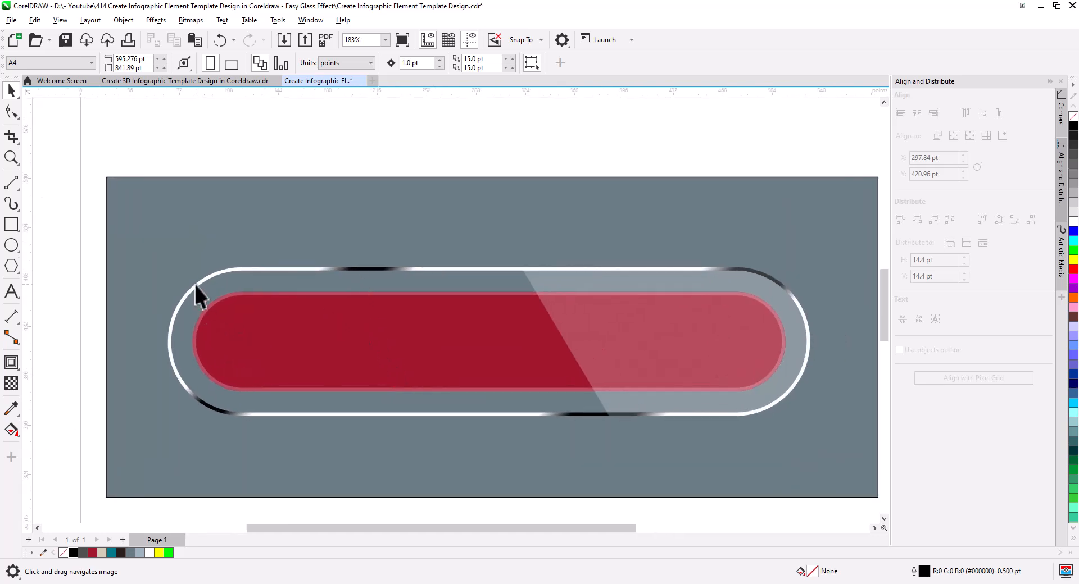
click(194, 285)
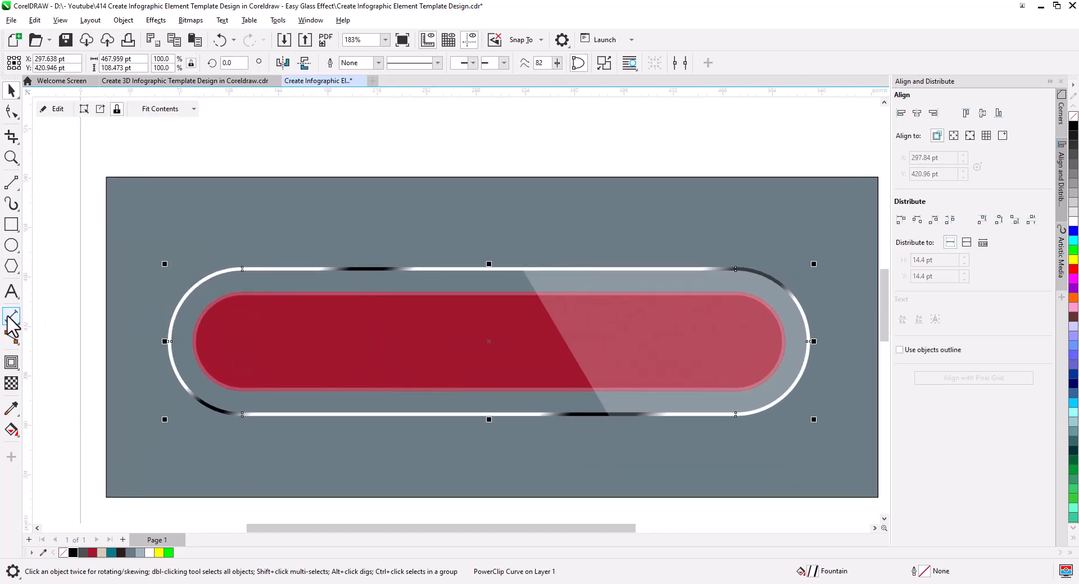
click(11, 431)
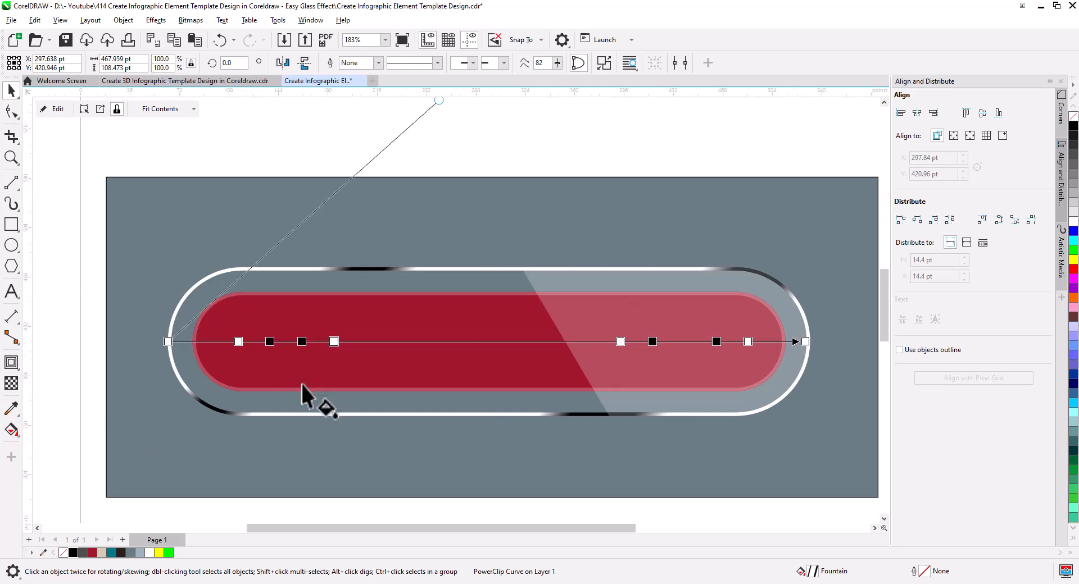
click(303, 341)
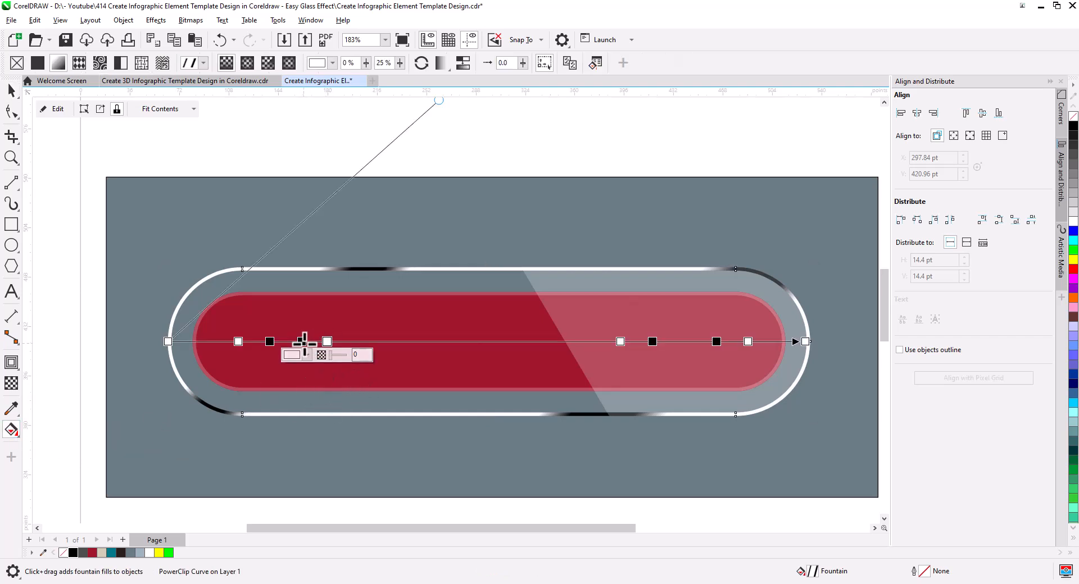
click(302, 341)
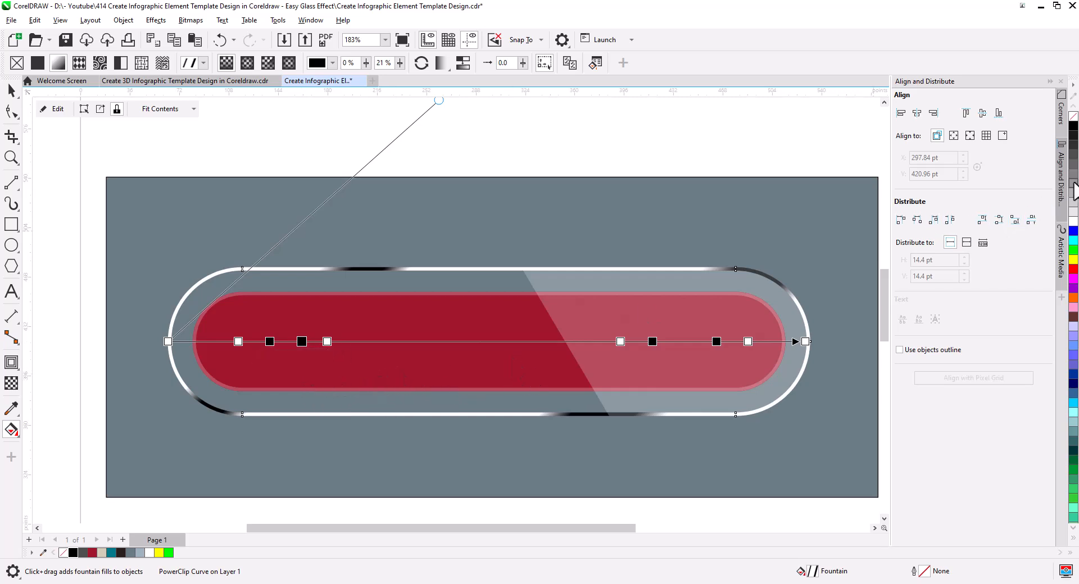
drag(447, 312, 302, 342)
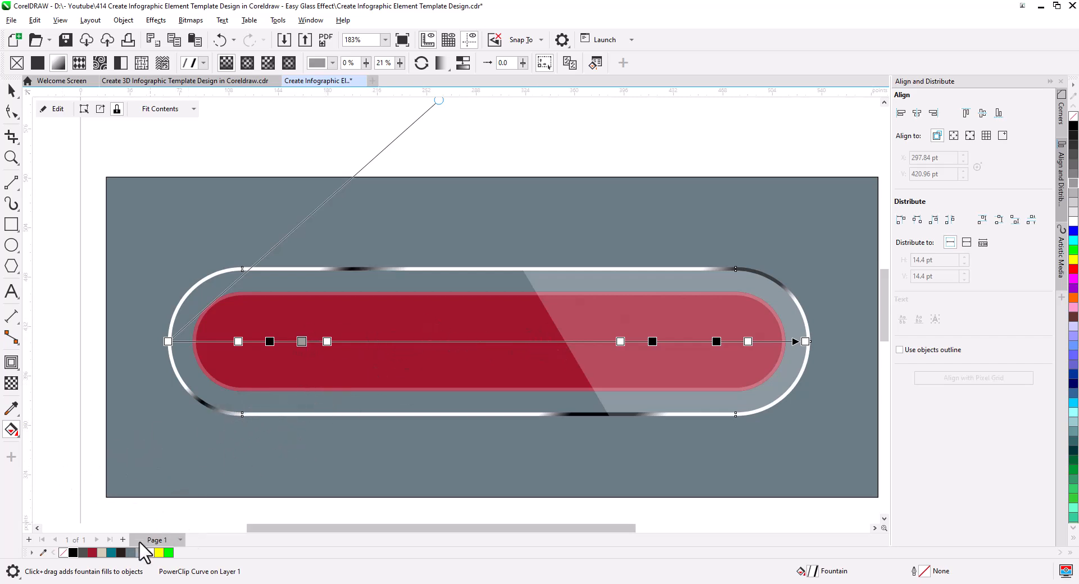
Step: Add a grey stop at 13% to the left dark band, centre its black stop between the greys, and move the neighbouring white stop to 24%
drag(145, 555, 254, 341)
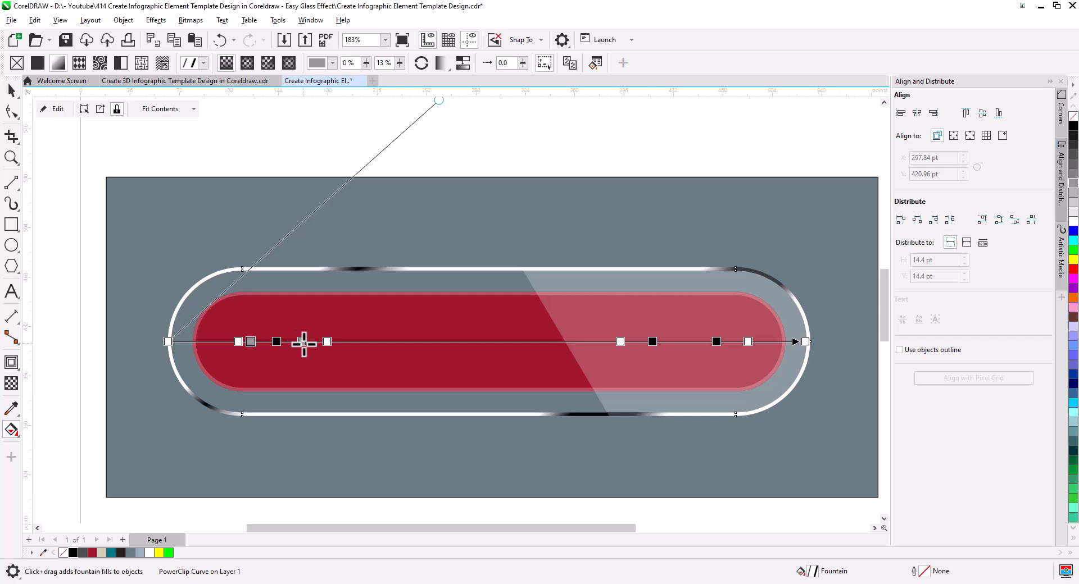
click(327, 341)
drag(327, 342, 321, 342)
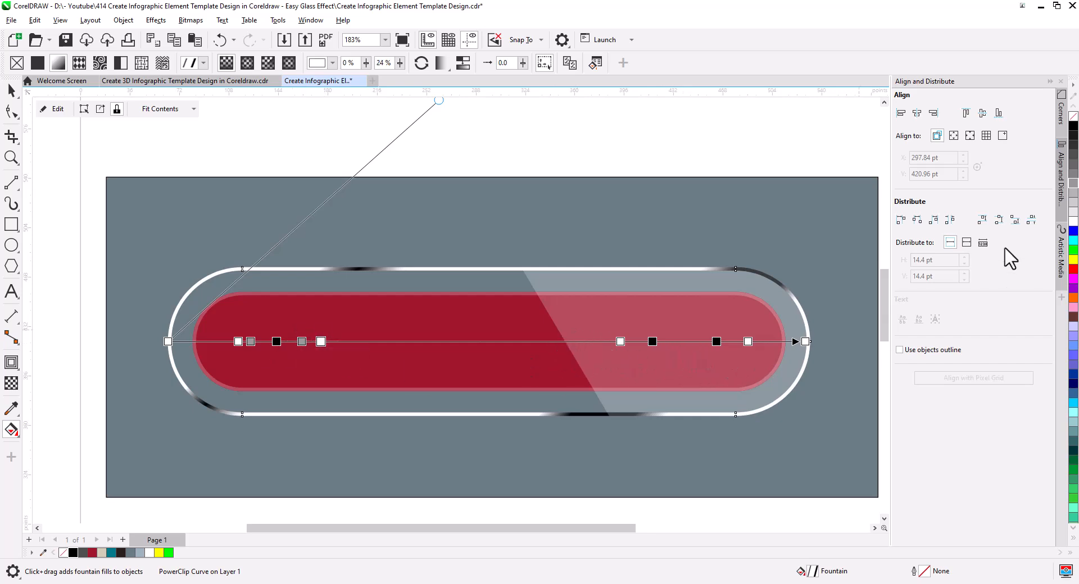
Step: Soften the right dark band with a black stop at 82% between two grey stops, and move the white stop before it to 72%
drag(655, 338, 691, 342)
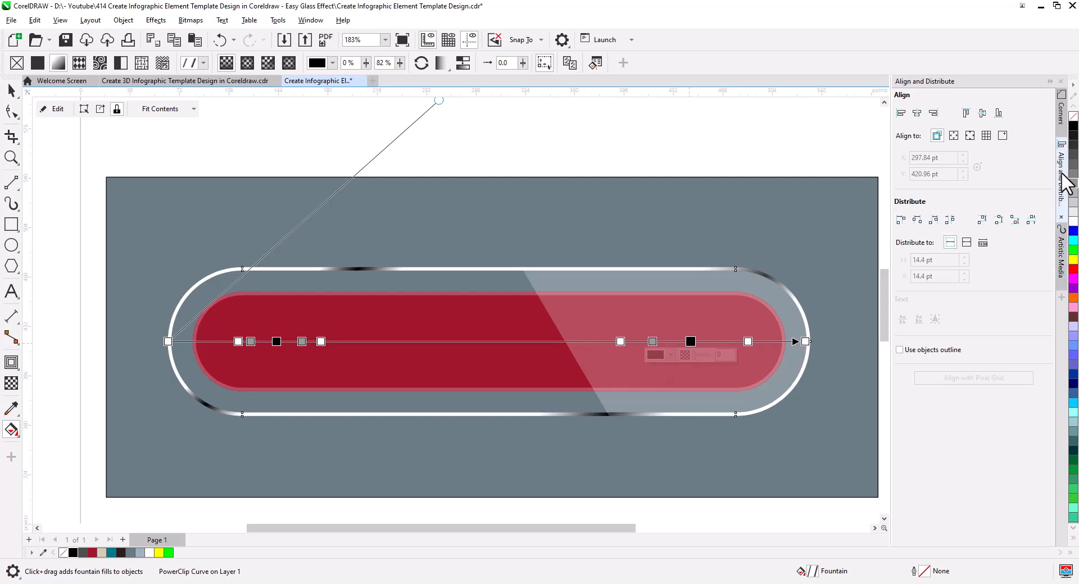
drag(1073, 184, 686, 343)
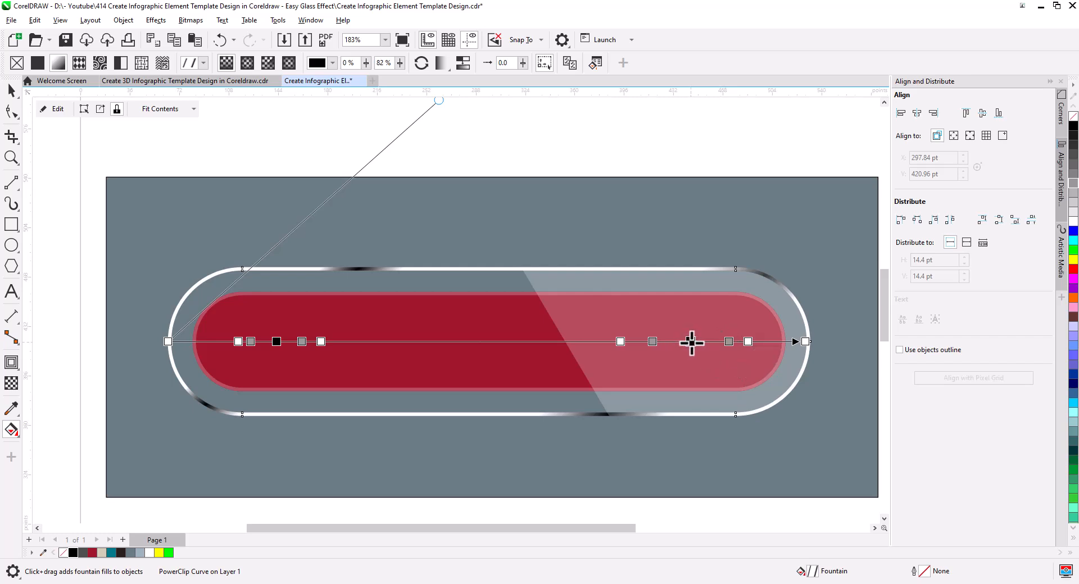
click(653, 342)
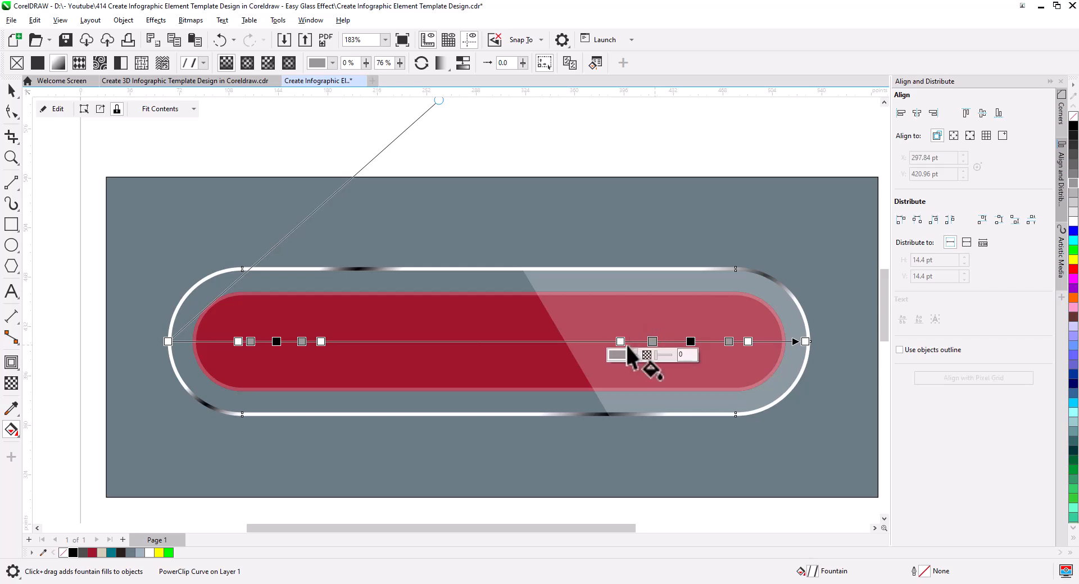
drag(621, 343, 628, 346)
scroll(498, 354, down, 1)
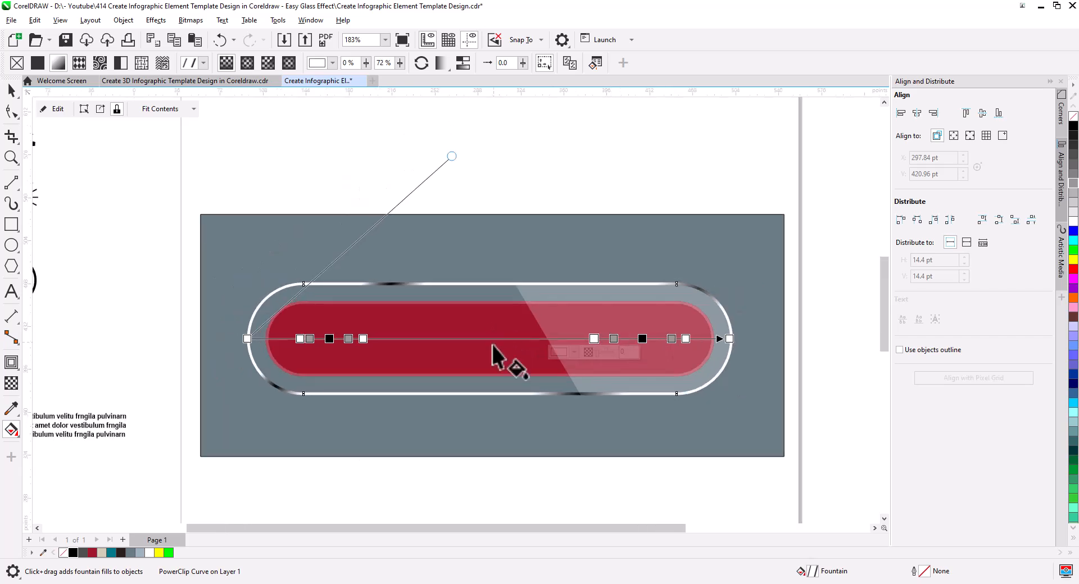
click(11, 90)
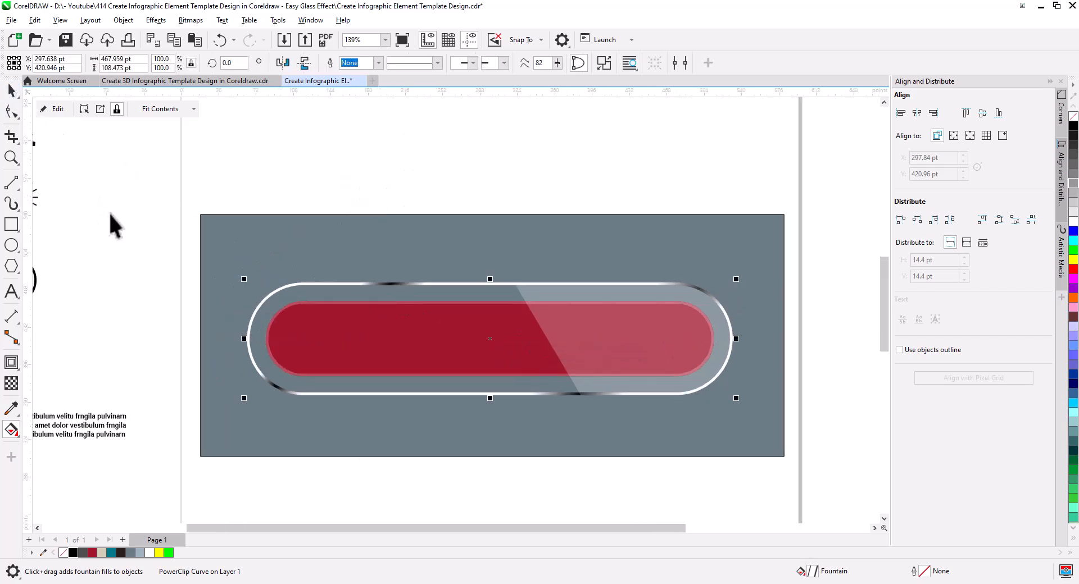
click(113, 224)
scroll(528, 341, down, 1)
scroll(562, 360, up, 2)
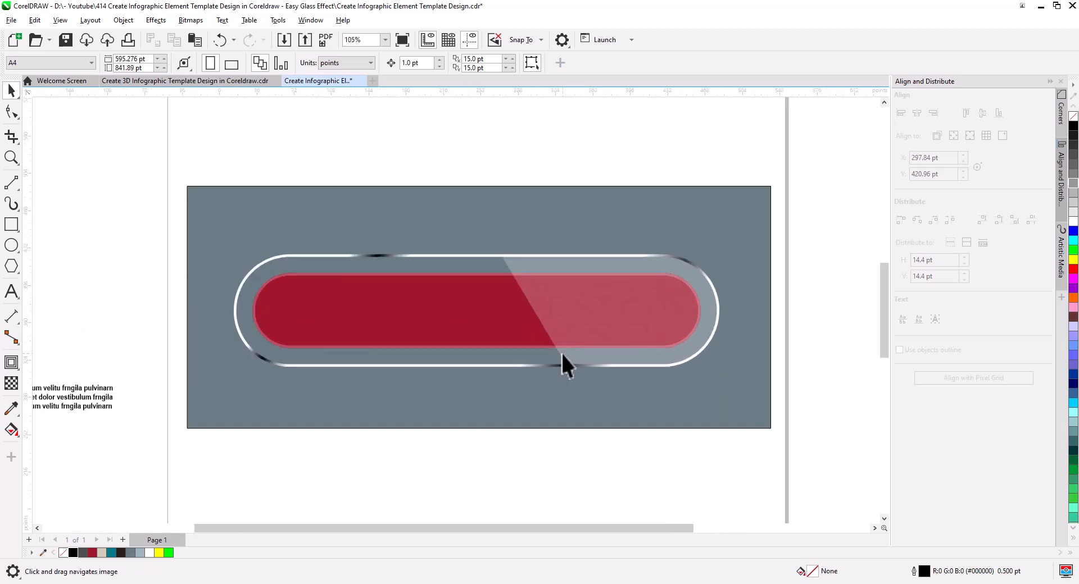
Step: Open the red bar's PowerClip contents and set the white ring's transparency to 0
click(396, 353)
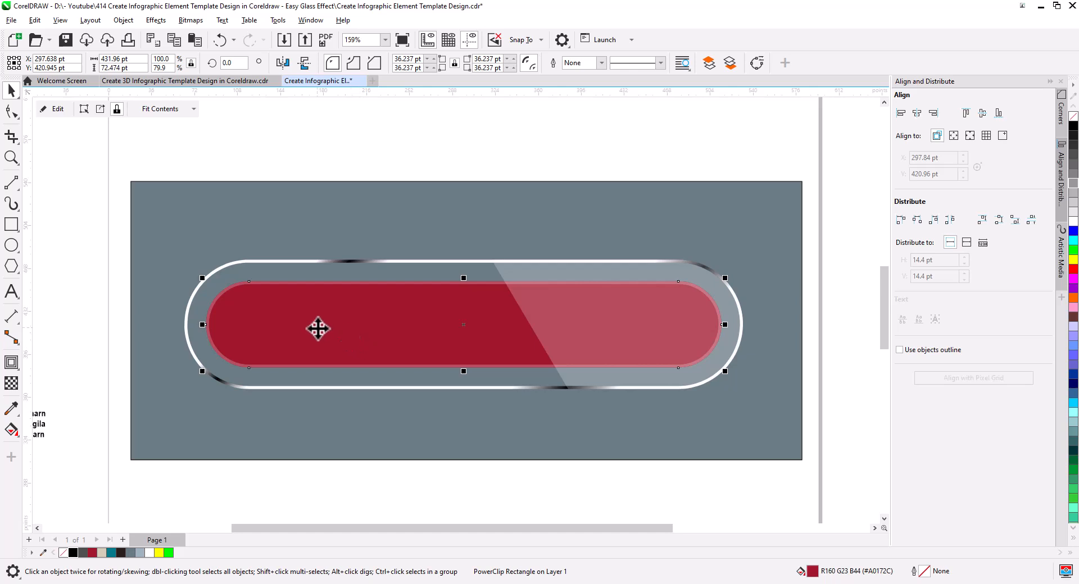
click(58, 110)
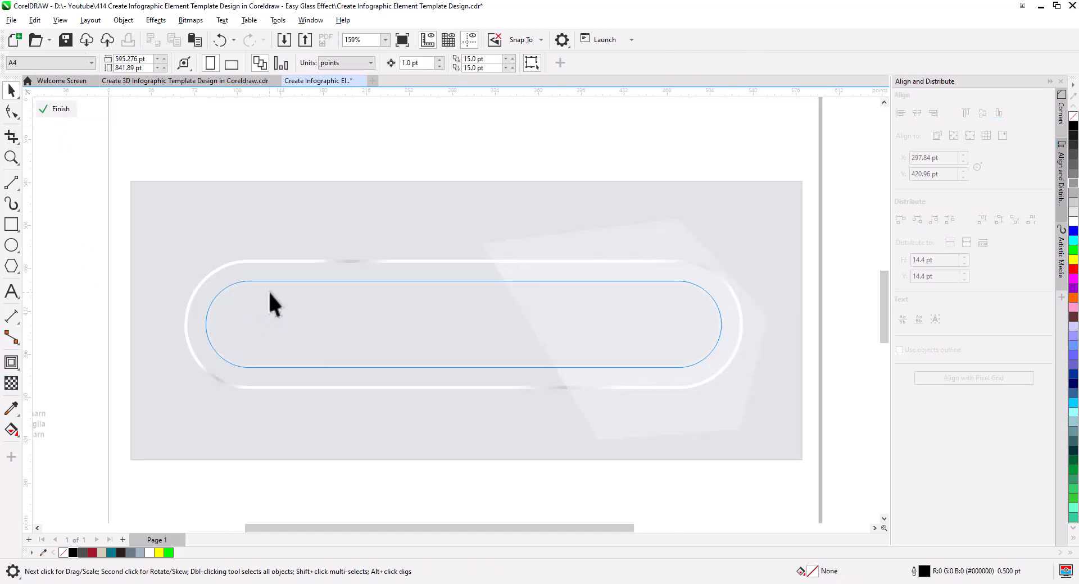
scroll(268, 291, up, 3)
click(198, 264)
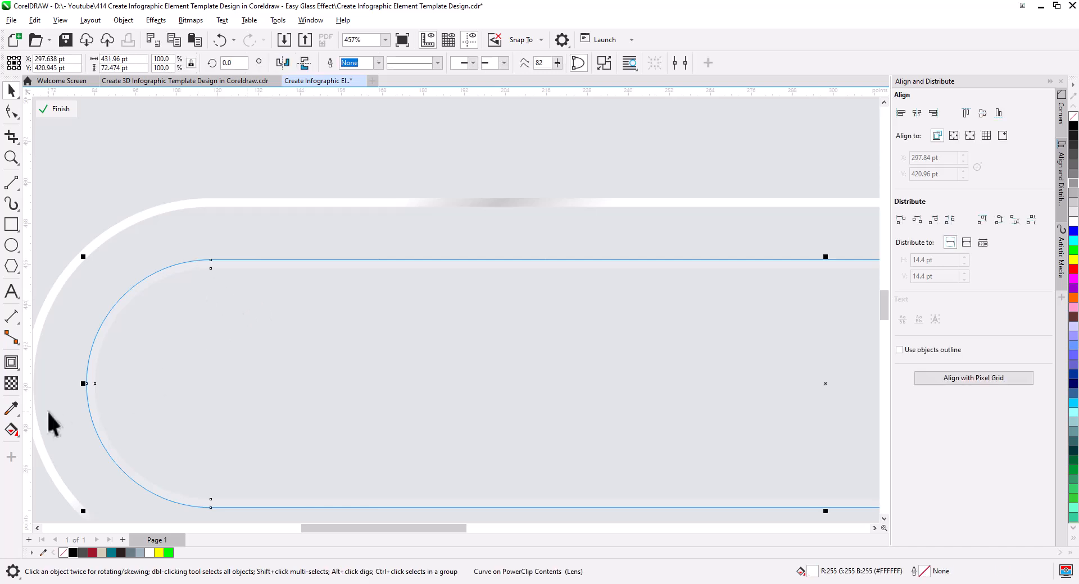
click(11, 384)
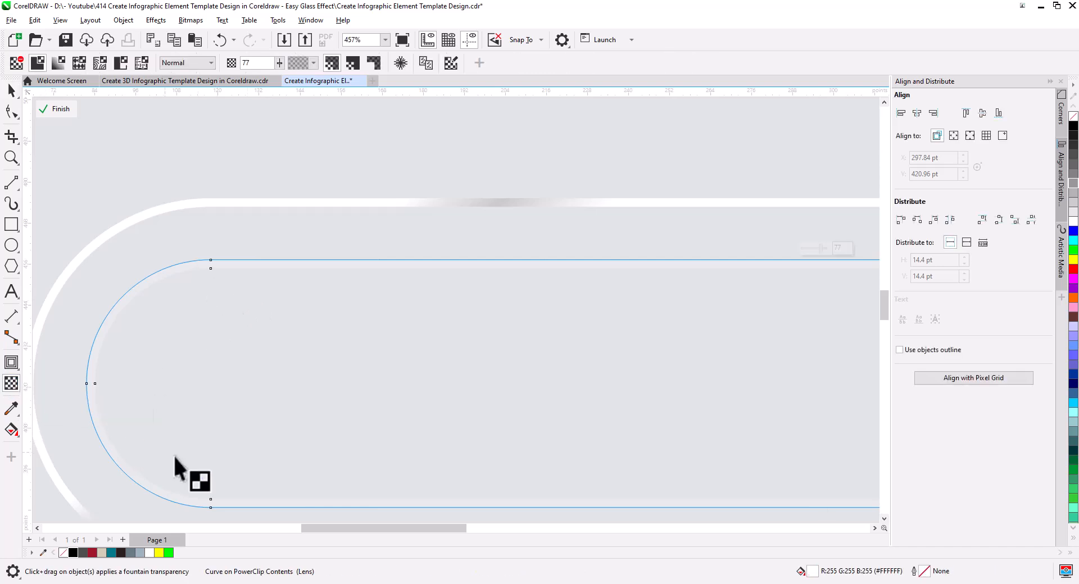
scroll(416, 397, down, 2)
drag(453, 441, 367, 373)
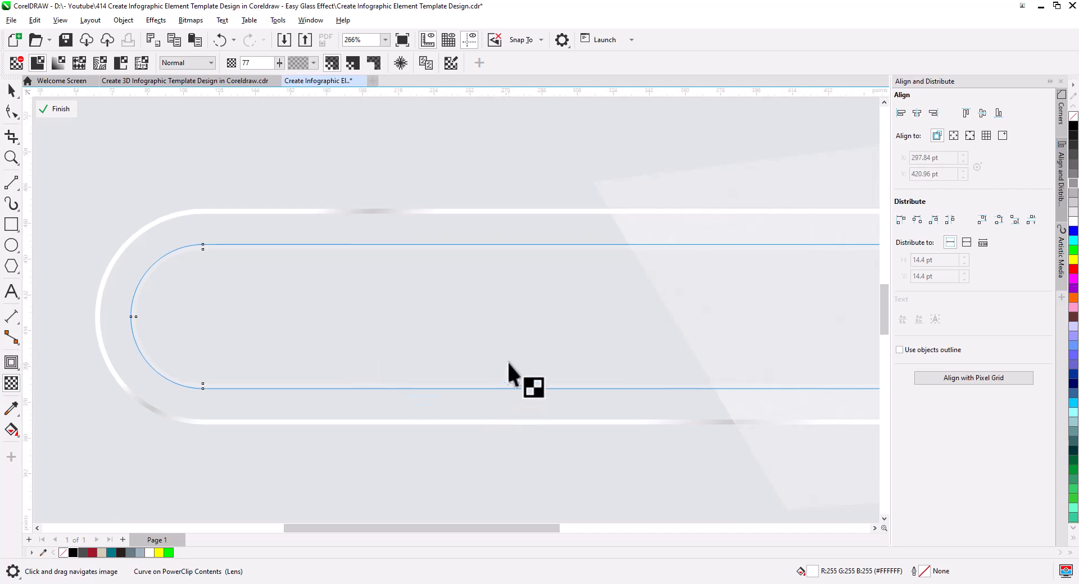
click(523, 398)
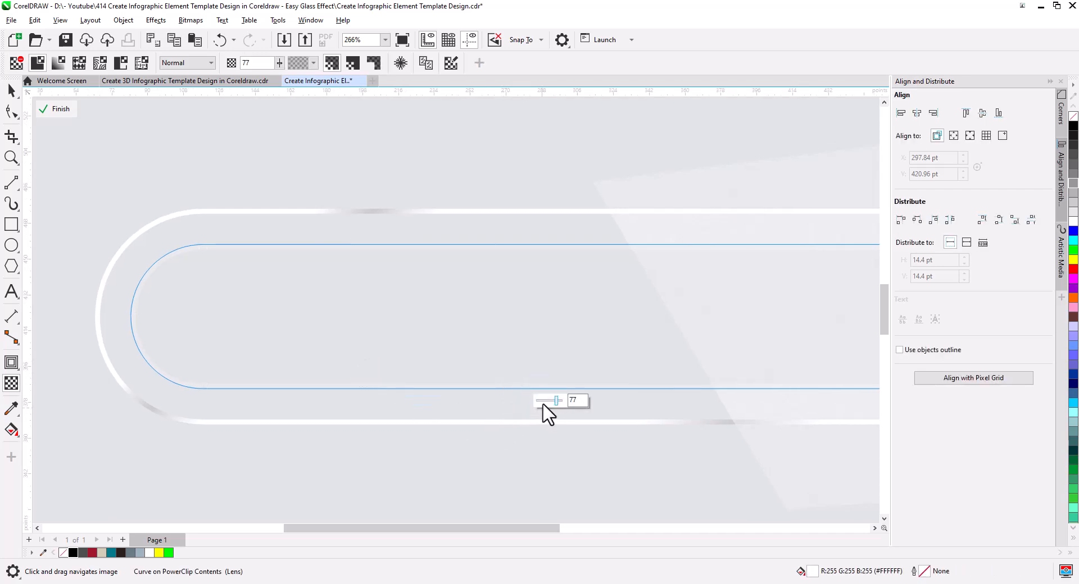
drag(557, 401, 509, 404)
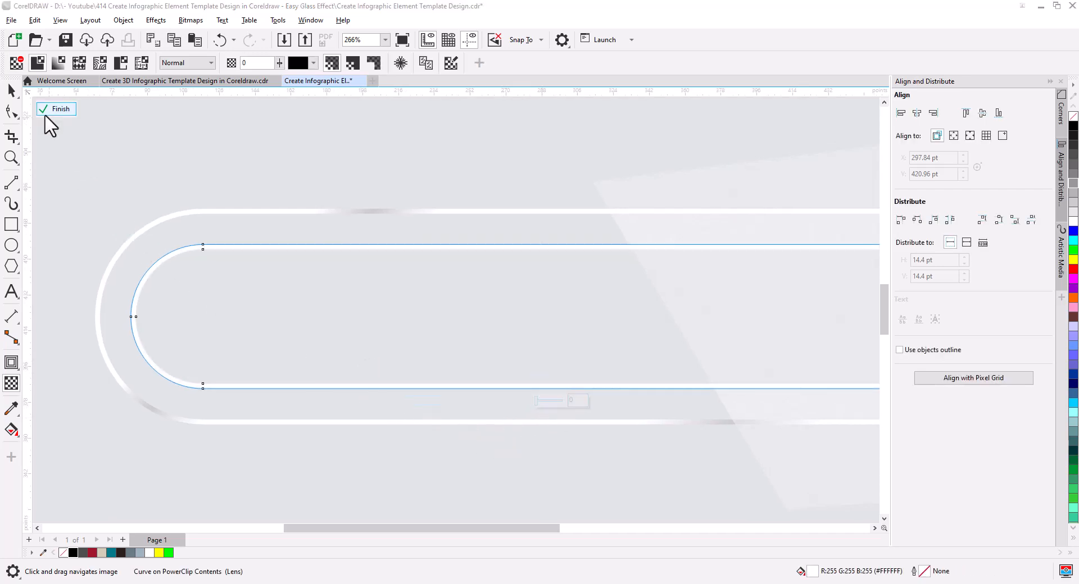
click(11, 91)
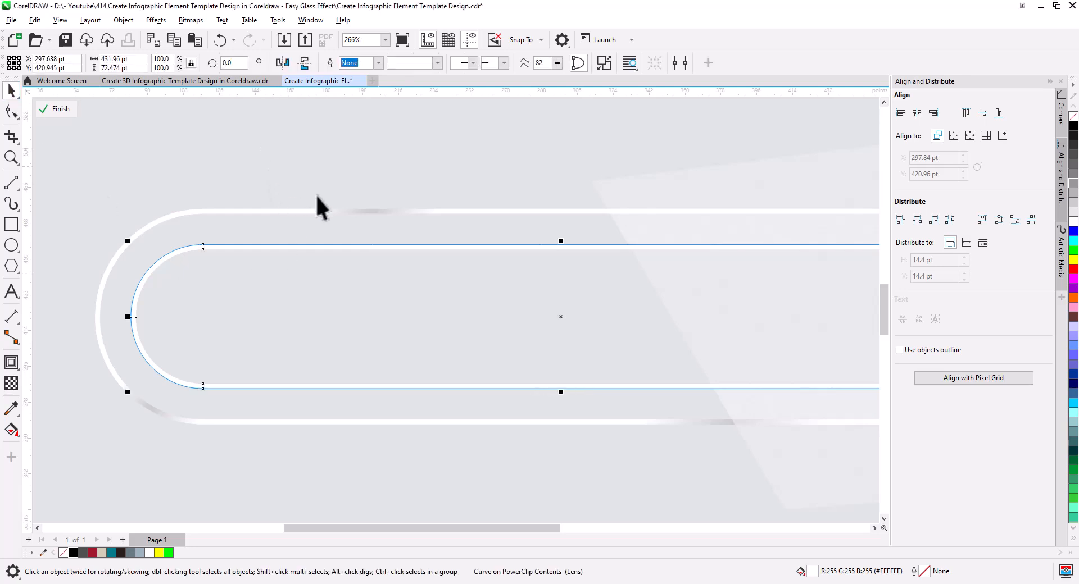
Step: Apply a Gaussian Blur with a 3.6-pixel radius to the white ring and finish editing the PowerClip
scroll(317, 197, up, 2)
click(155, 21)
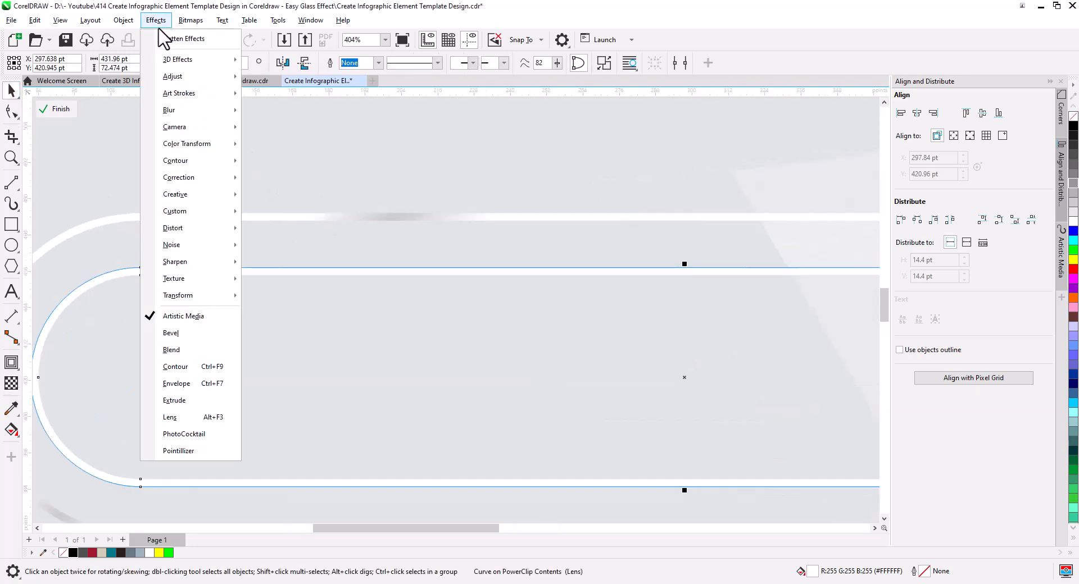
mouse_move(188, 118)
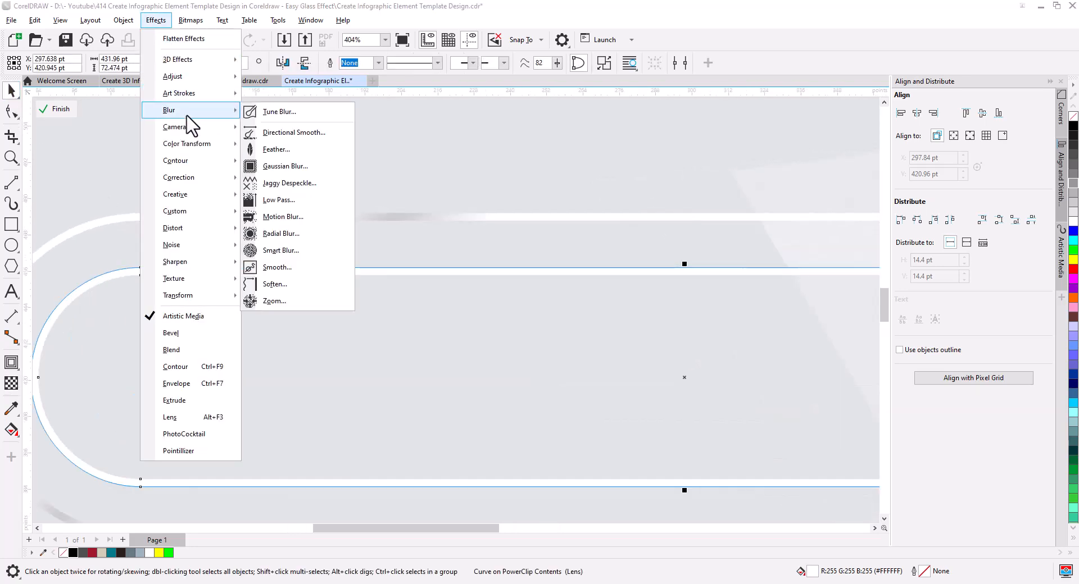
click(301, 167)
click(469, 282)
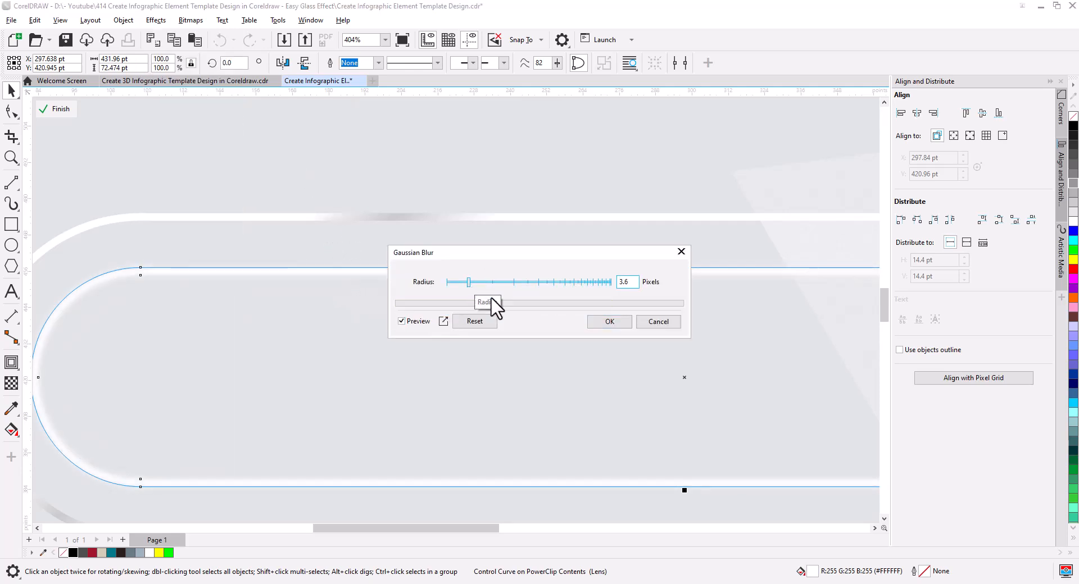
click(610, 322)
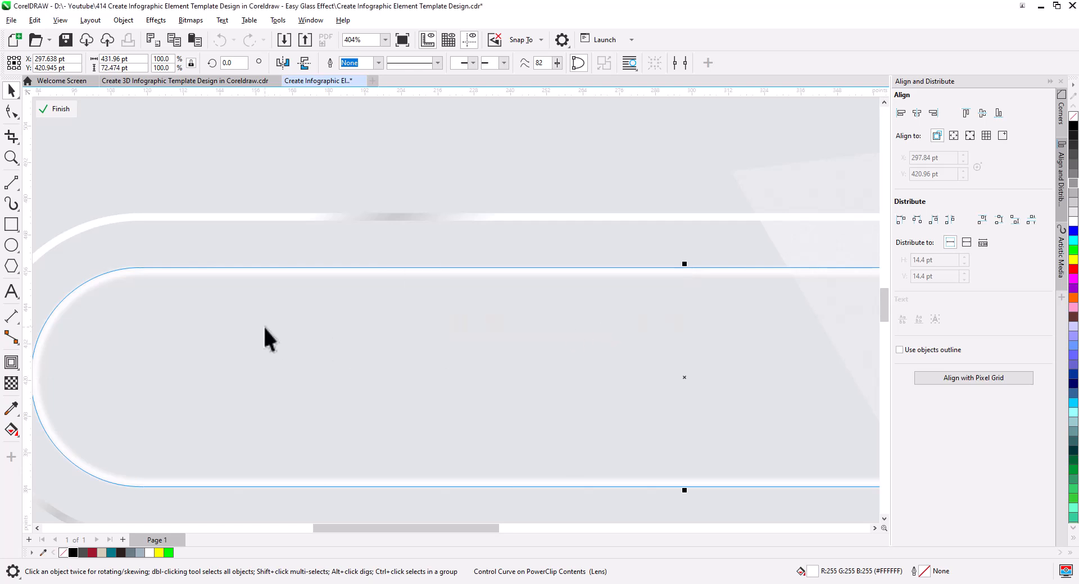
click(59, 111)
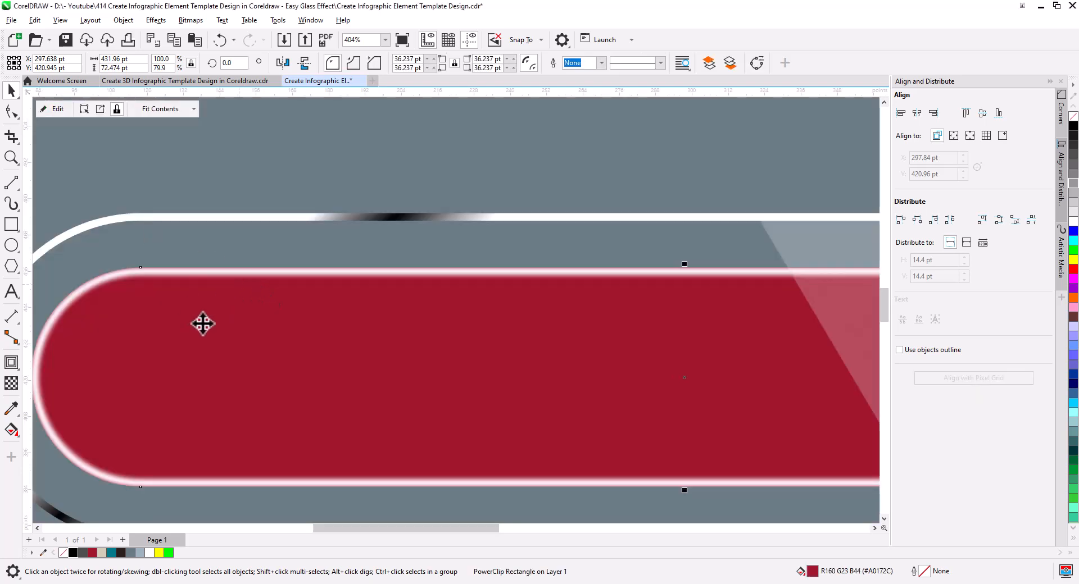
Step: Reopen the red bar's PowerClip, set the blurred ring's transparency to 47, and finish editing
click(56, 110)
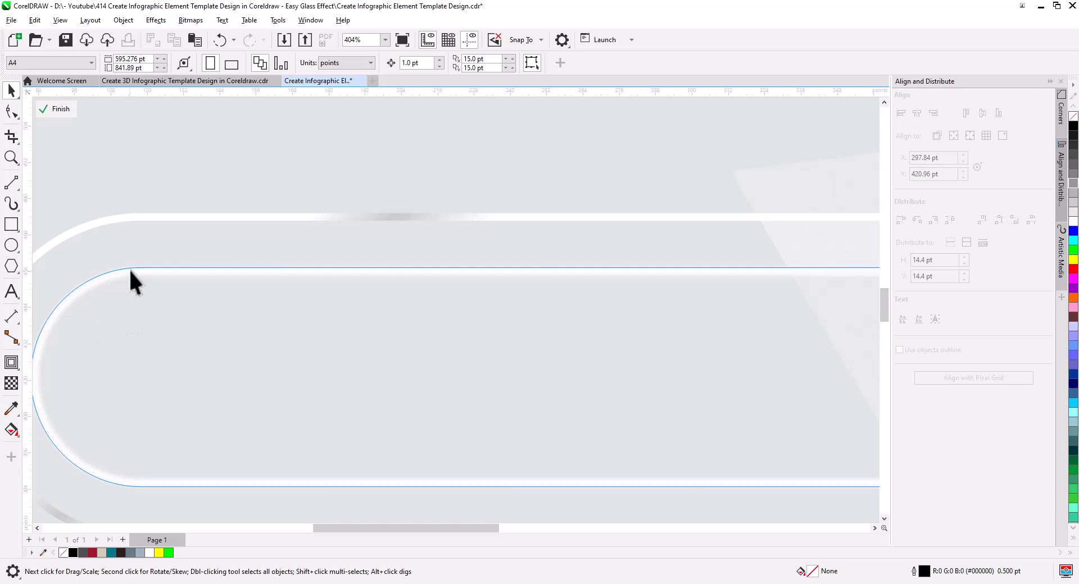
click(130, 272)
click(11, 383)
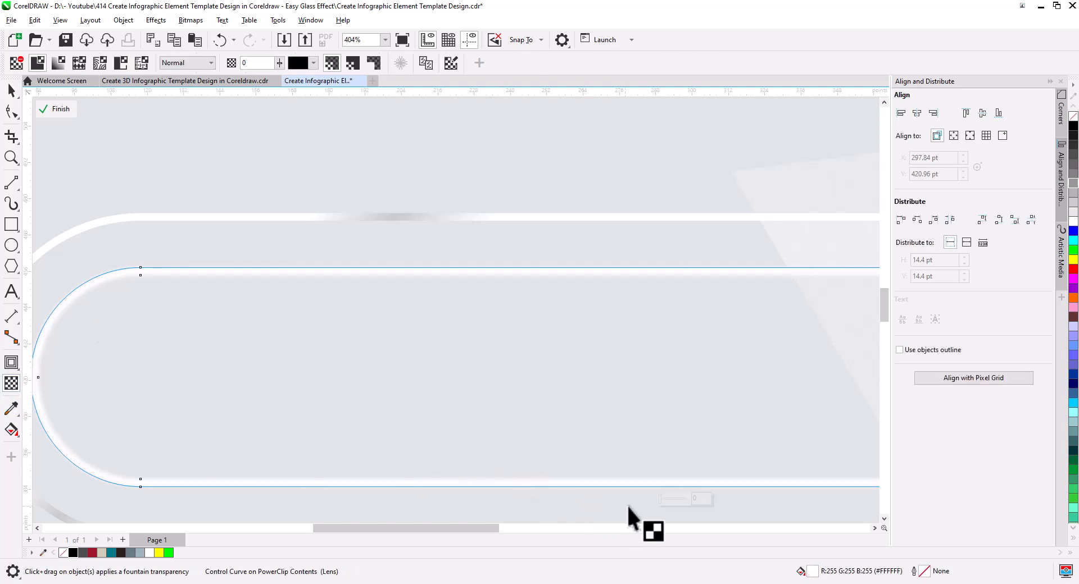
click(670, 500)
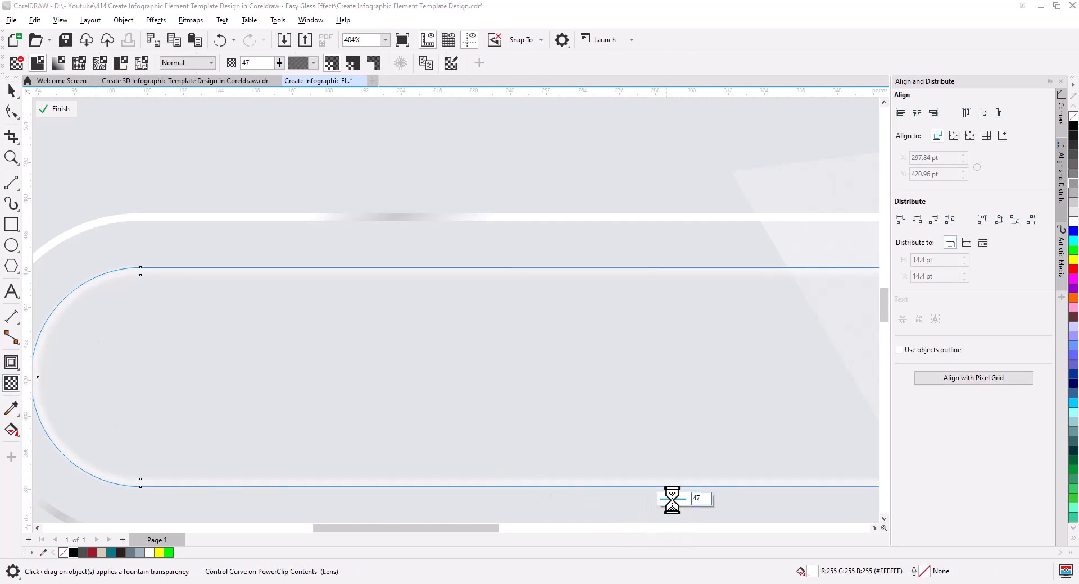
click(56, 109)
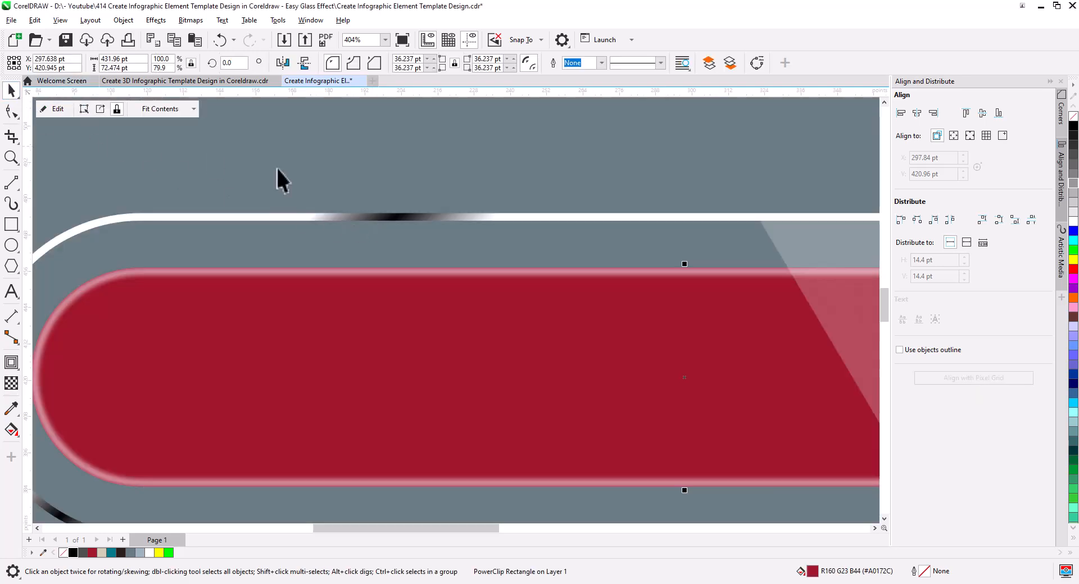
scroll(413, 217, down, 3)
click(130, 281)
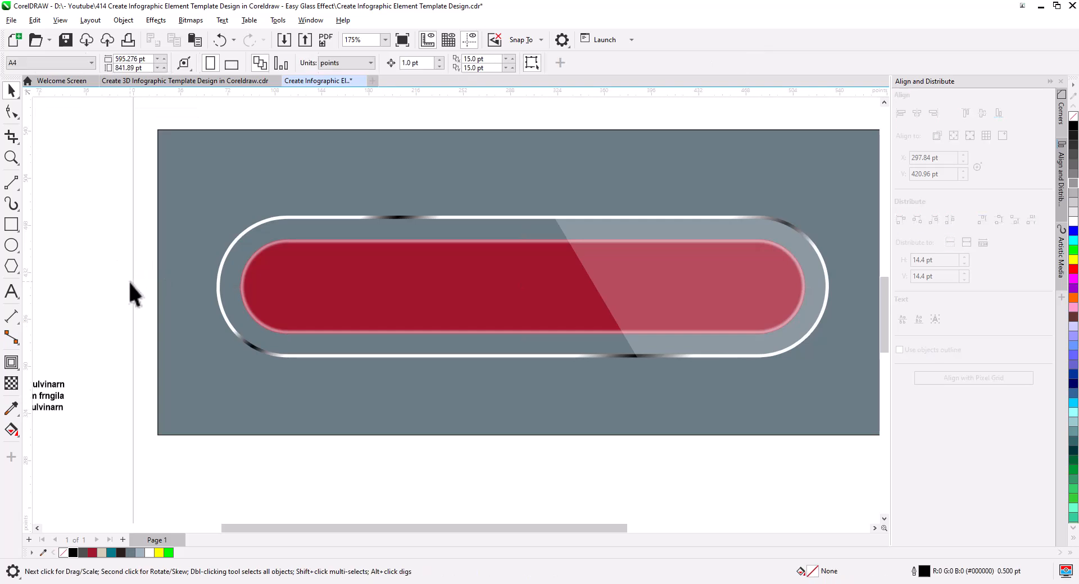
Step: Draw a circle about 45 pt in diameter inside the red bar's left end and centre it vertically on the bar
scroll(315, 315, up, 1)
scroll(334, 326, up, 1)
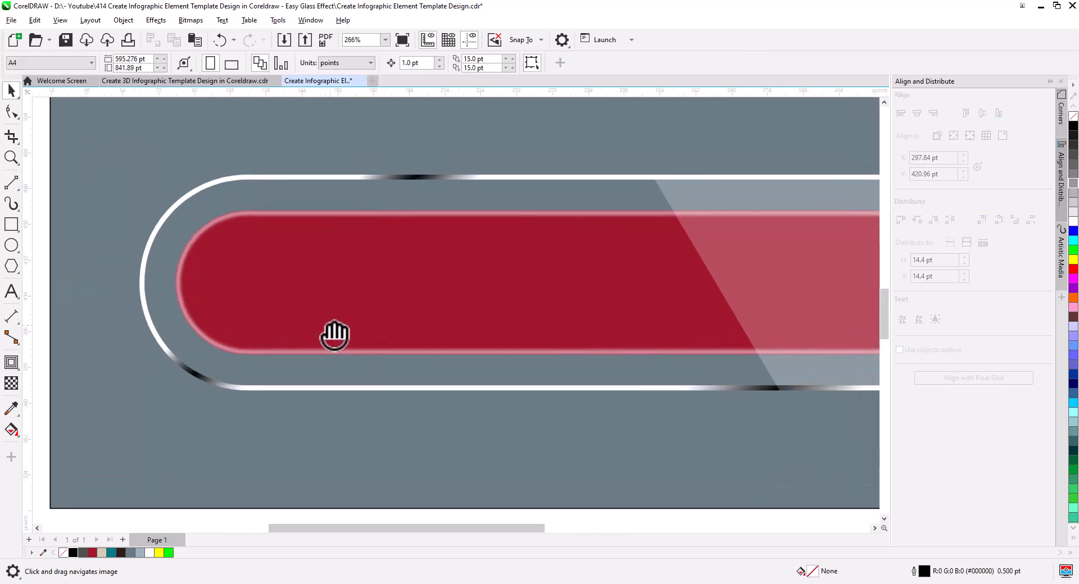
click(17, 249)
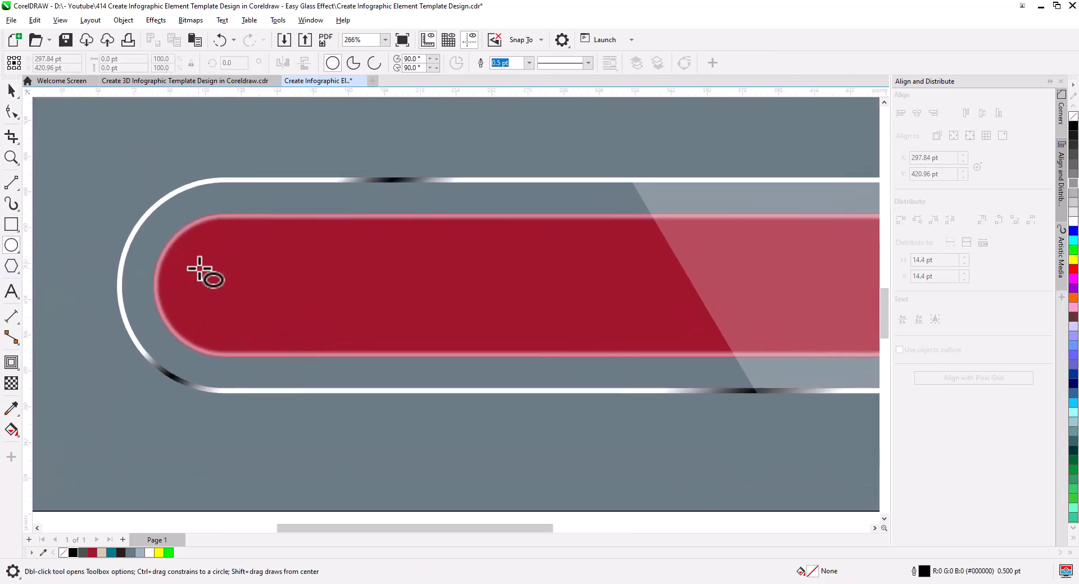
drag(209, 251, 299, 335)
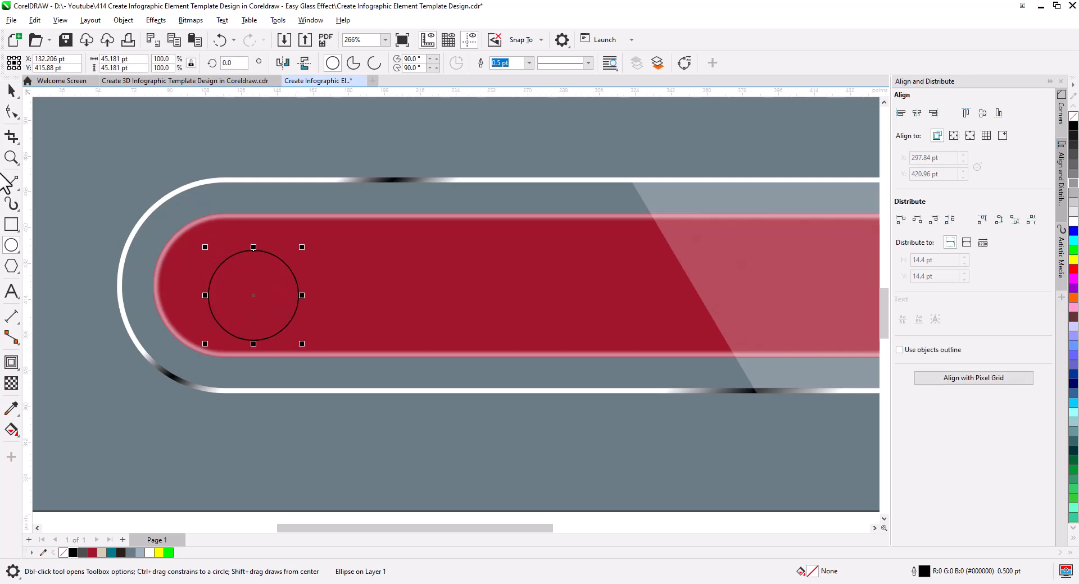
click(11, 91)
click(241, 284)
shift+click(241, 283)
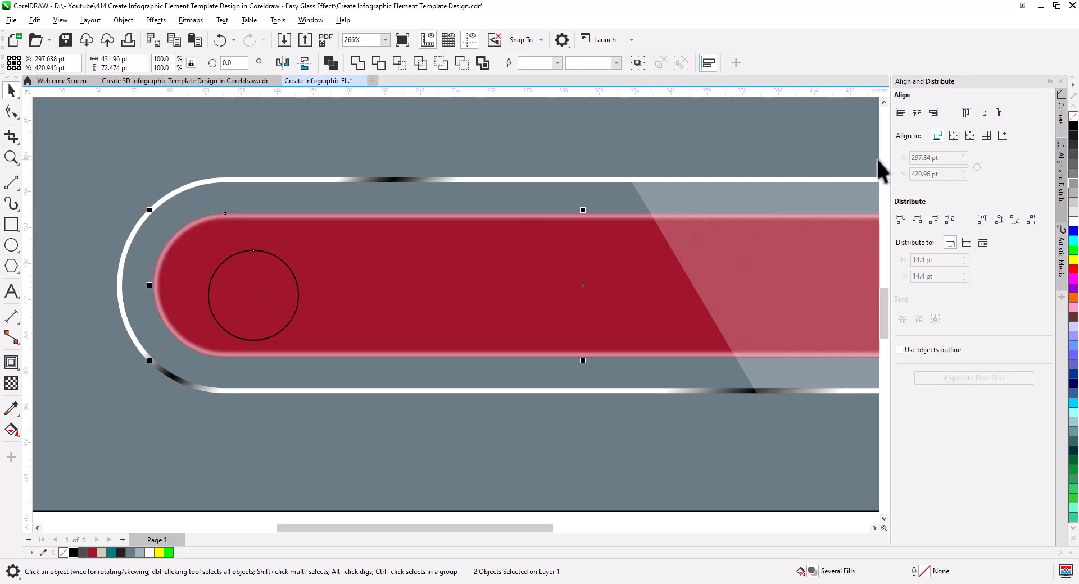
click(983, 113)
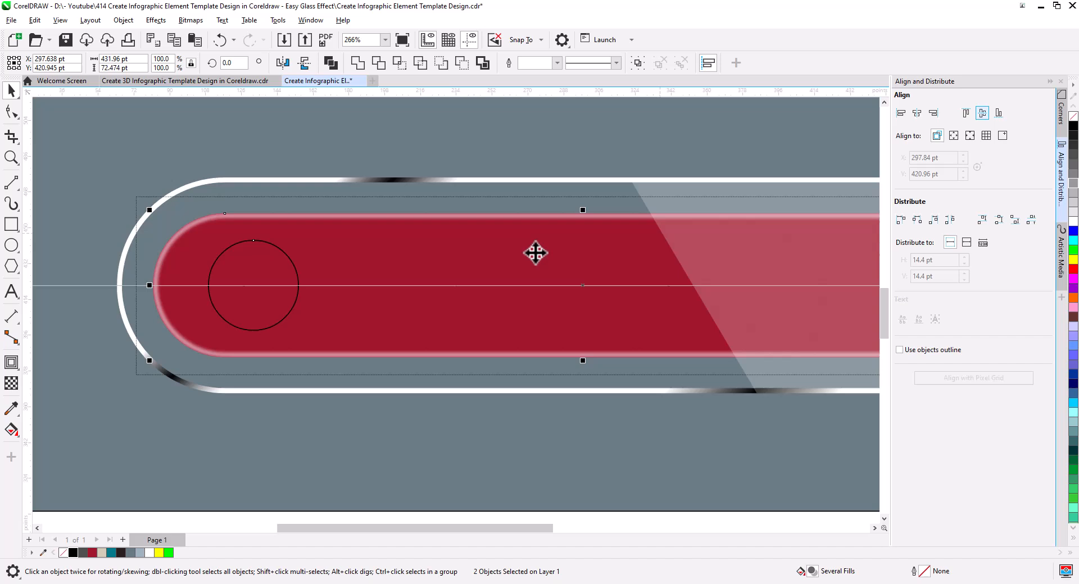
click(328, 155)
Step: Copy the circle horizontally to the red bar's right end and shift the copy closer to the bar's edge
scroll(241, 237, down, 1)
drag(364, 275, 342, 275)
drag(256, 268, 655, 264)
click(683, 288)
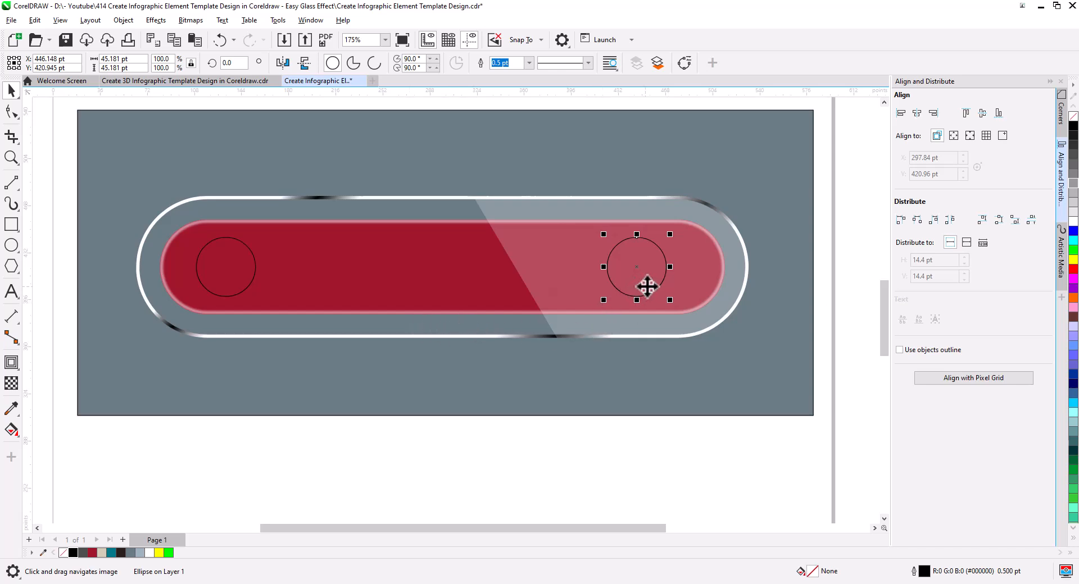
drag(652, 281, 681, 281)
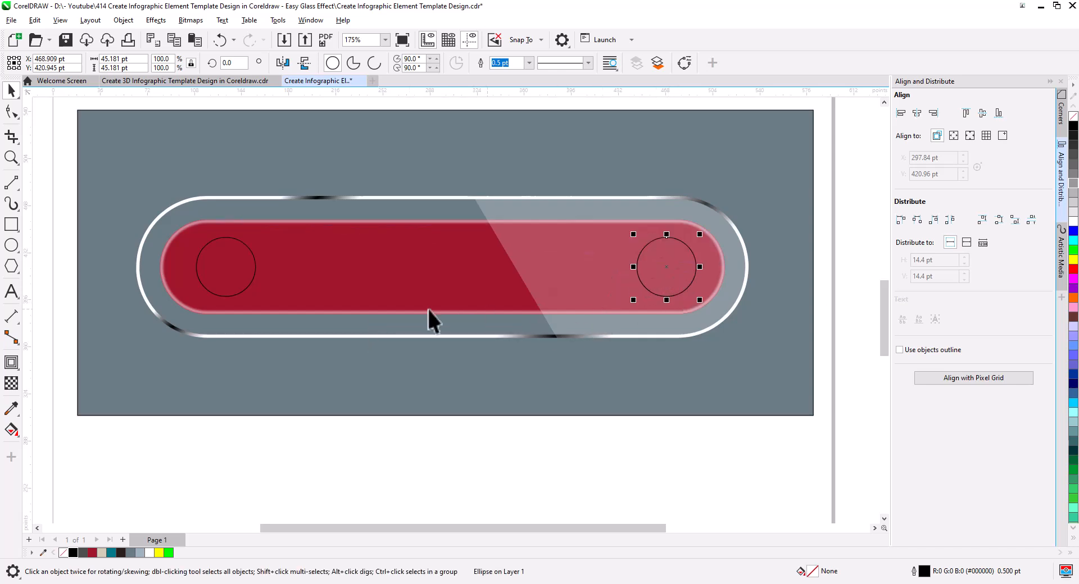
Step: Group the two outlined circles and centre the group horizontally on the red bar
shift+click(239, 283)
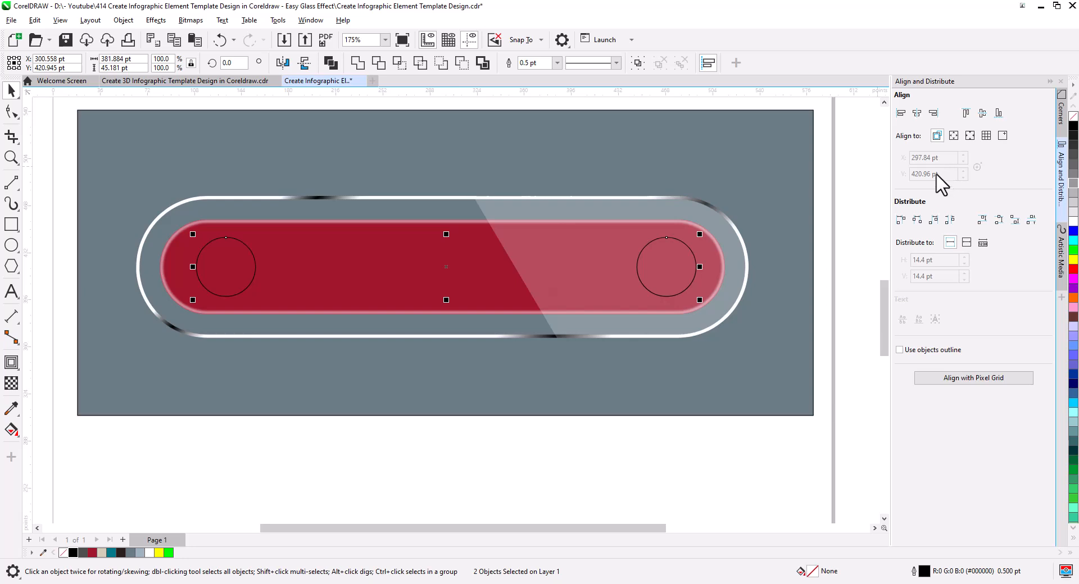
right_click(233, 286)
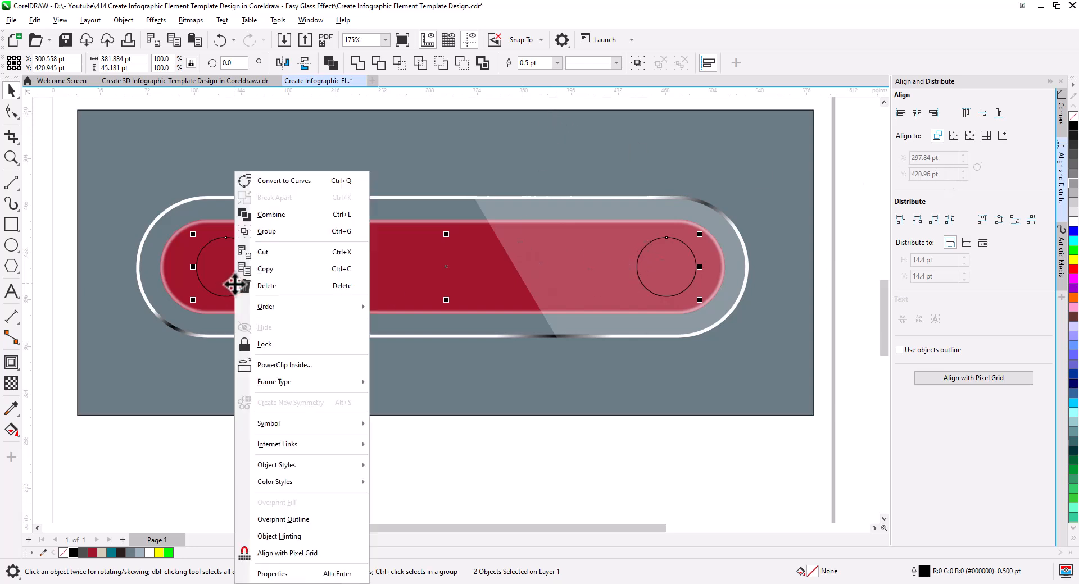
click(278, 232)
shift+click(366, 263)
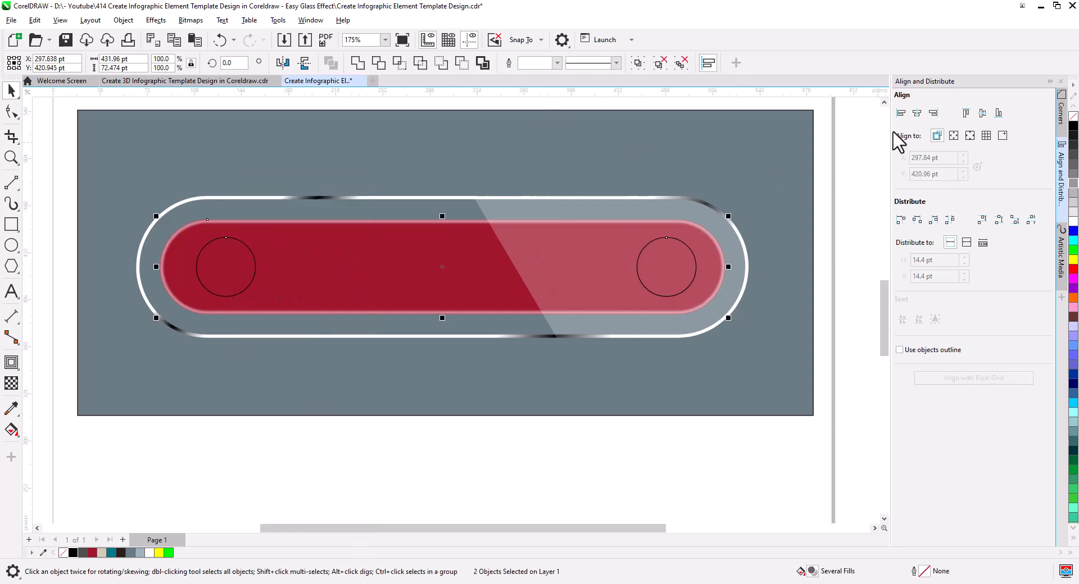
click(917, 113)
click(619, 456)
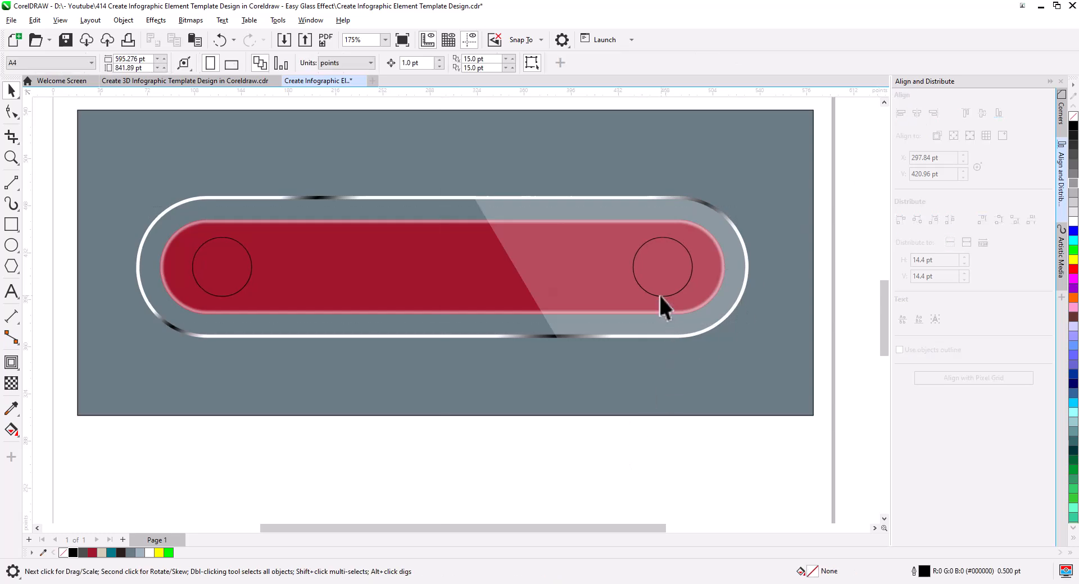
Step: Fill both circles with white and remove their outlines
click(658, 293)
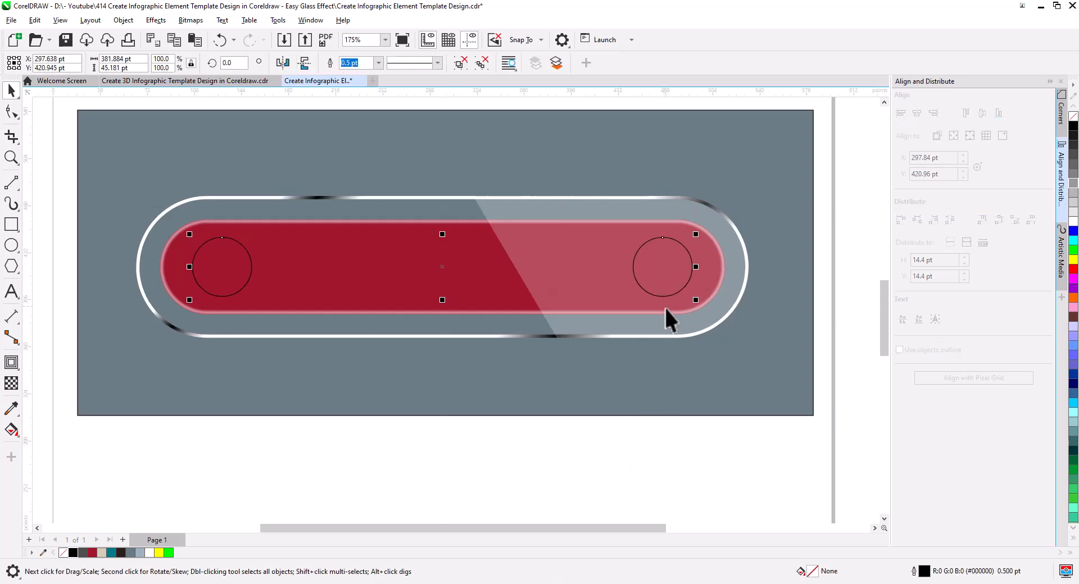
click(1073, 220)
right_click(1072, 115)
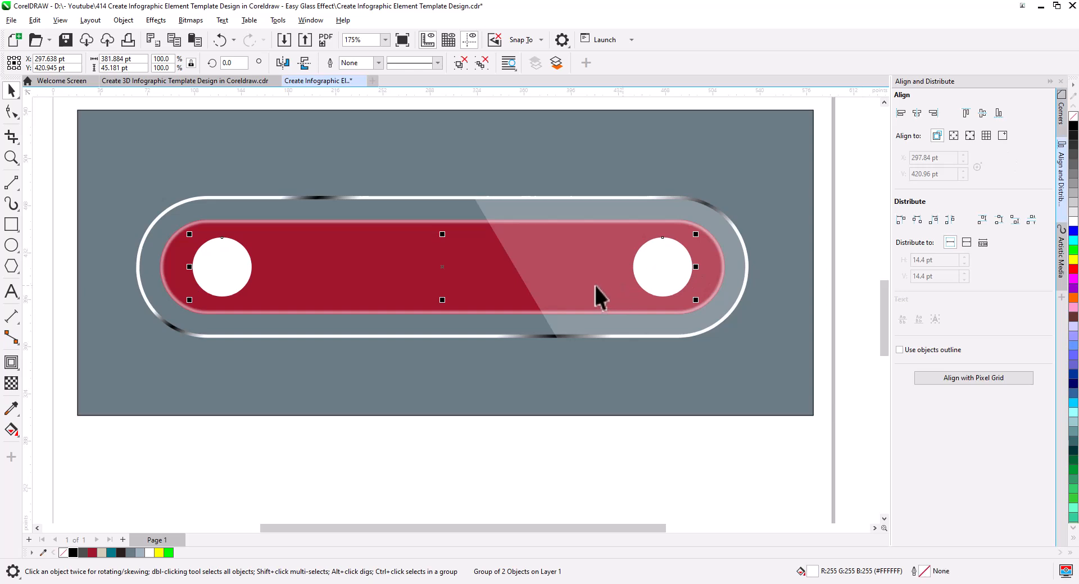
click(360, 420)
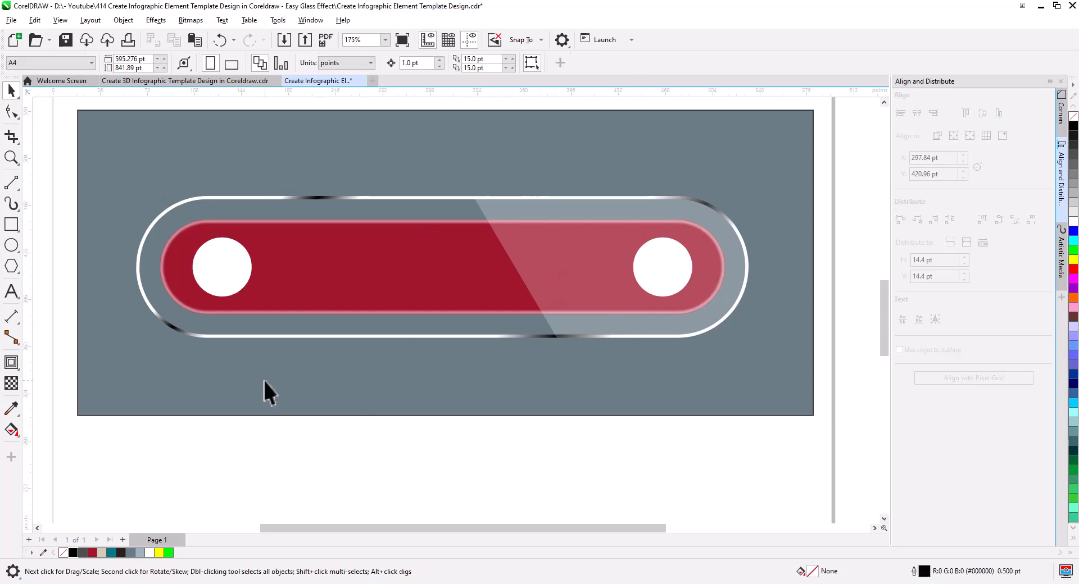
Step: Apply an elliptical fountain transparency to the left white circle, fully transparent at its centre and 0% transparent at the outer end
click(221, 273)
click(11, 383)
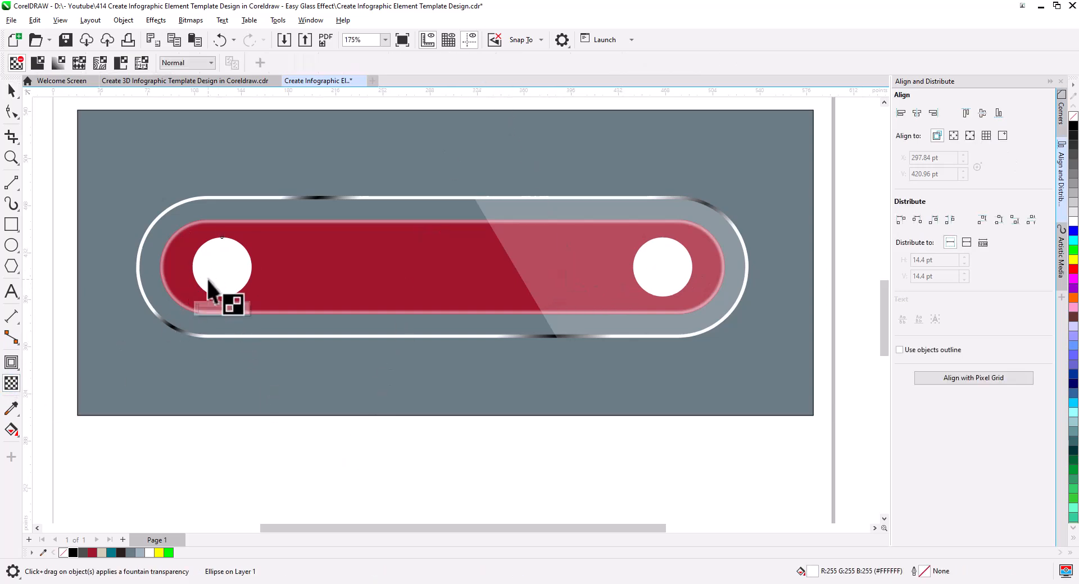
drag(216, 267, 234, 283)
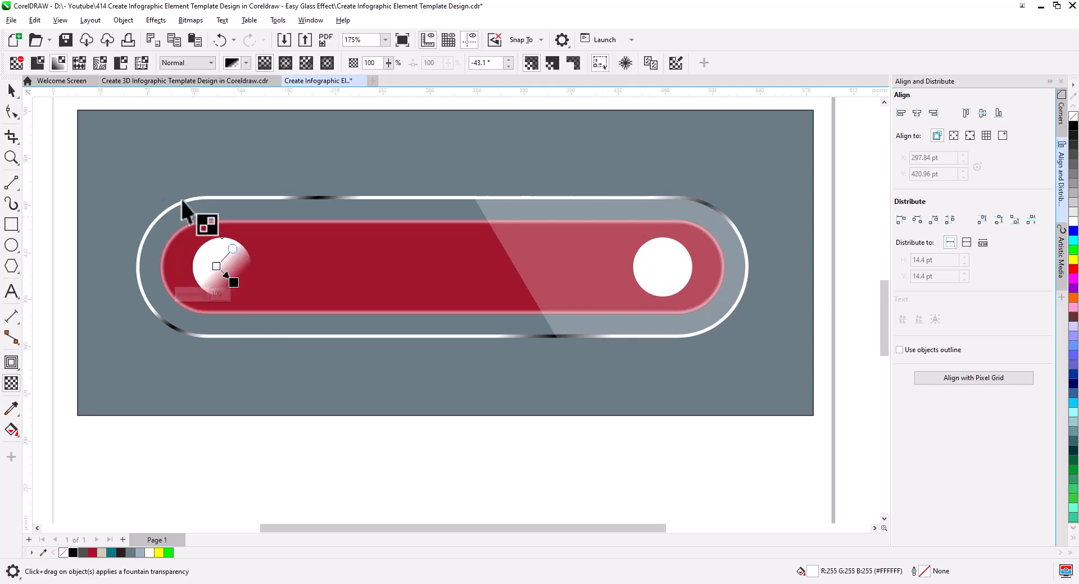
click(287, 61)
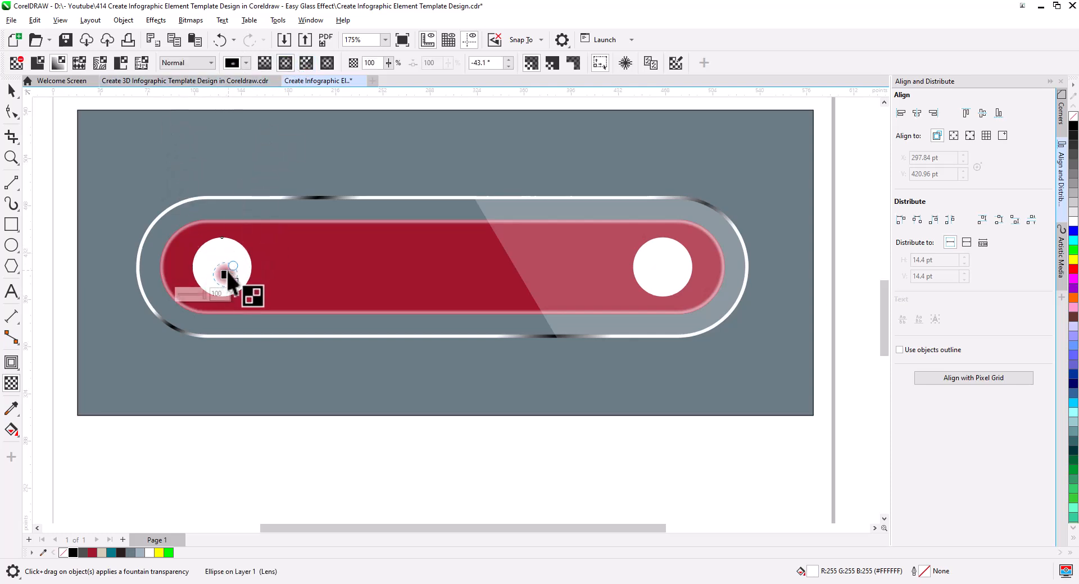
drag(226, 275, 251, 296)
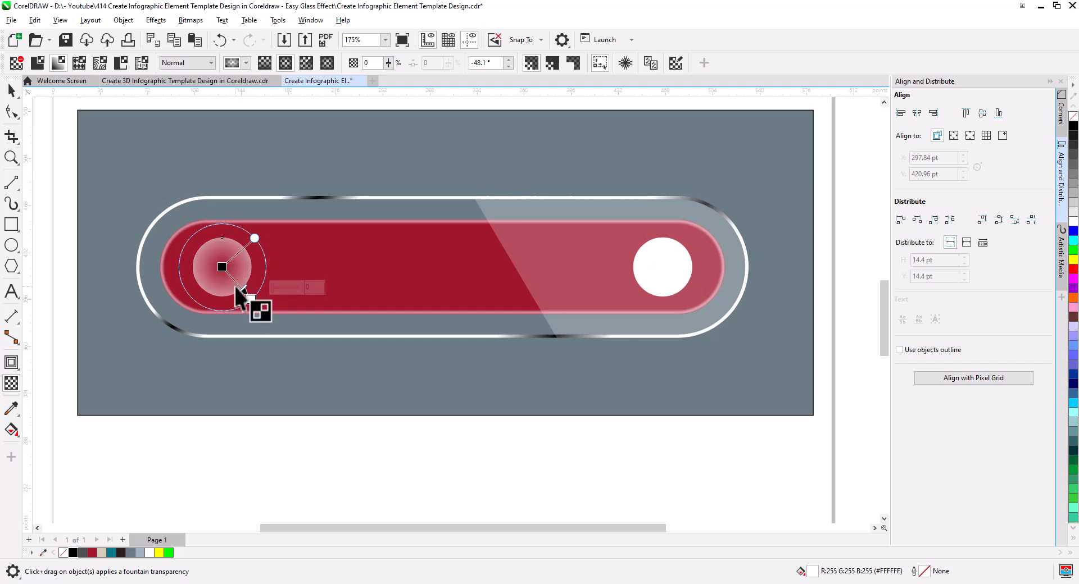
Step: Extend the left circle's elliptical transparency beyond its edge and add a 94% transparency stop about midway to the outer end
scroll(240, 294, up, 2)
drag(261, 308, 272, 319)
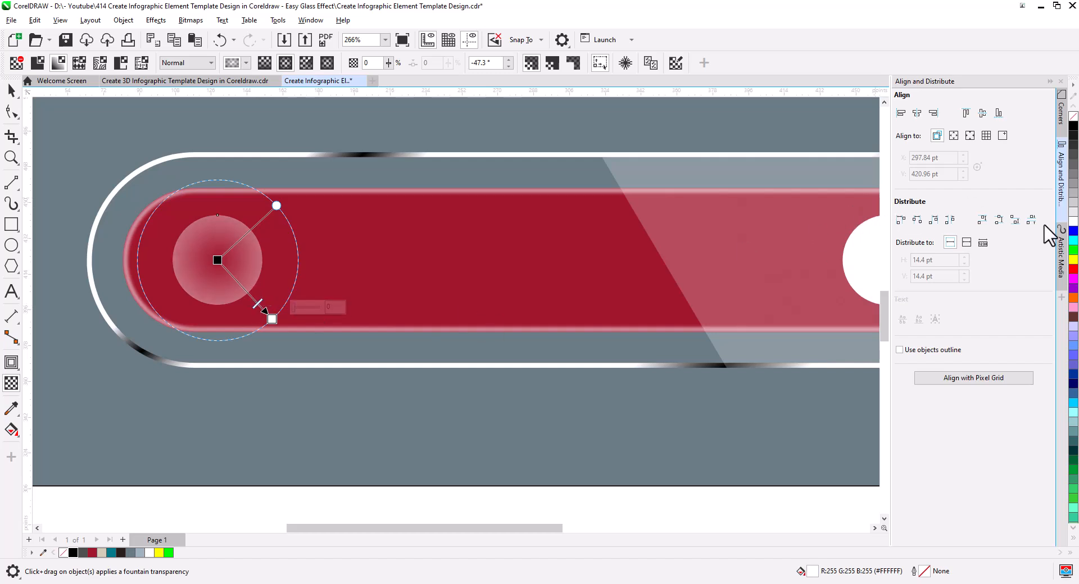
double_click(240, 283)
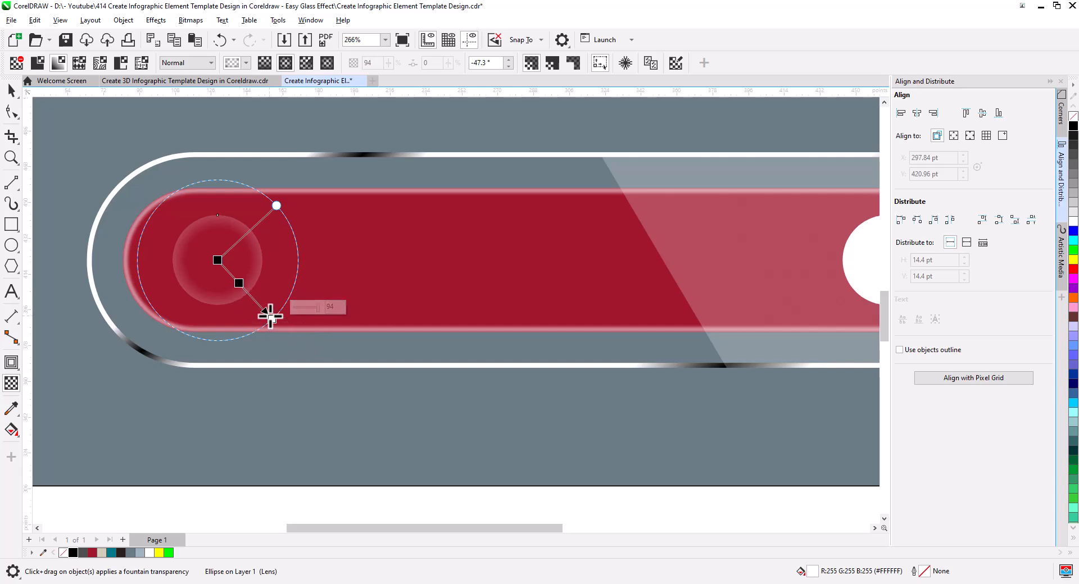
drag(271, 316, 270, 313)
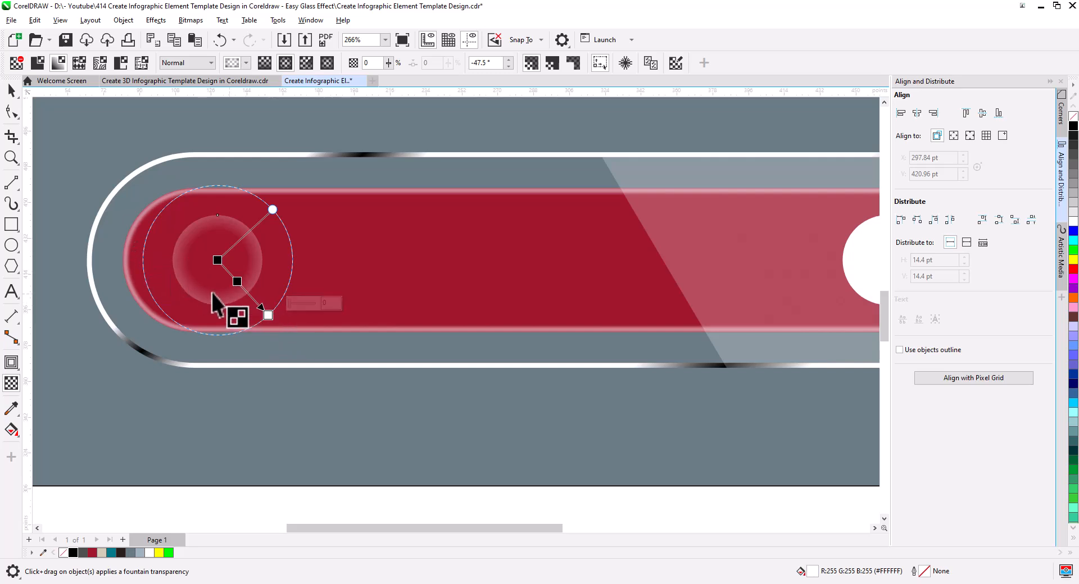
click(11, 91)
Step: Delete the right solid white circle and replace it with a copy of the left glass circle
scroll(227, 328, down, 2)
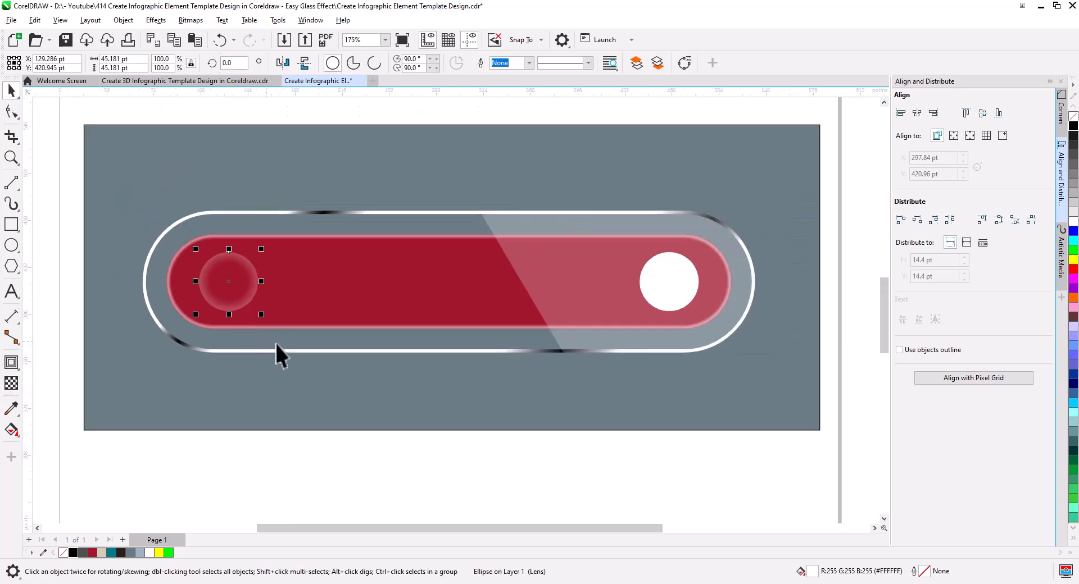
click(662, 288)
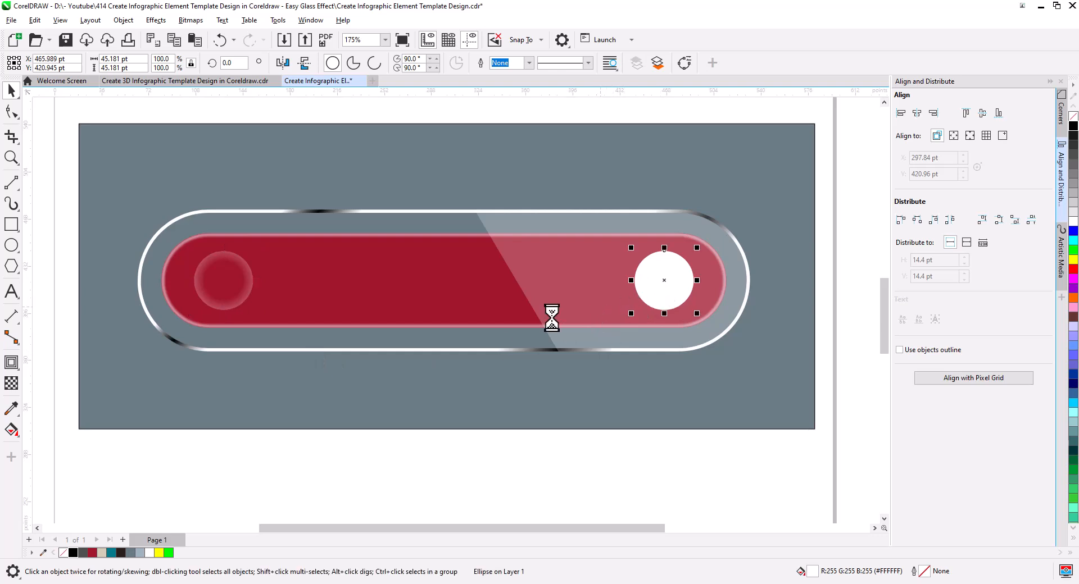
key(Delete)
click(229, 294)
drag(229, 294, 674, 293)
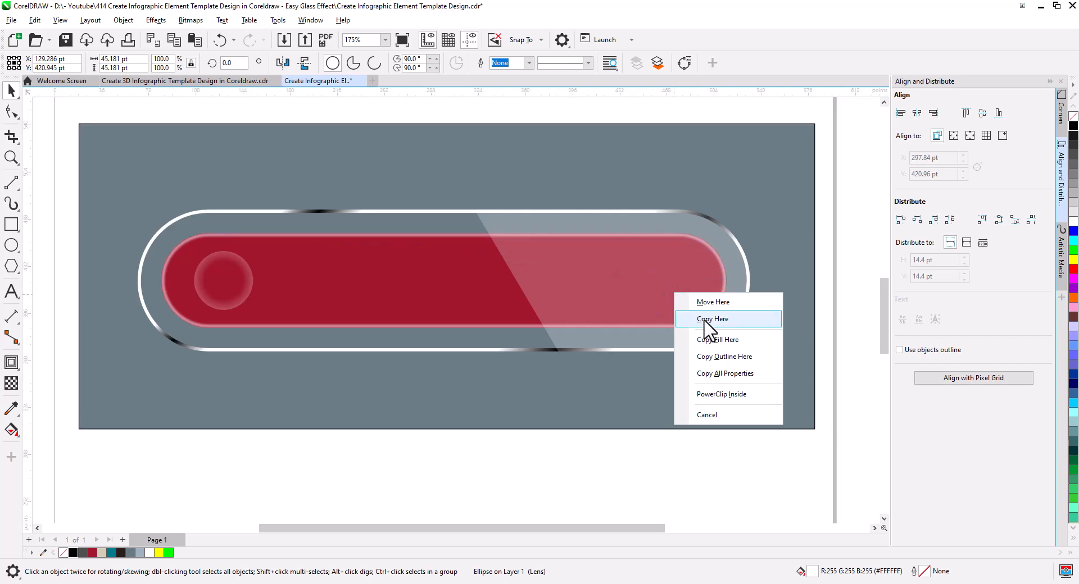
click(704, 315)
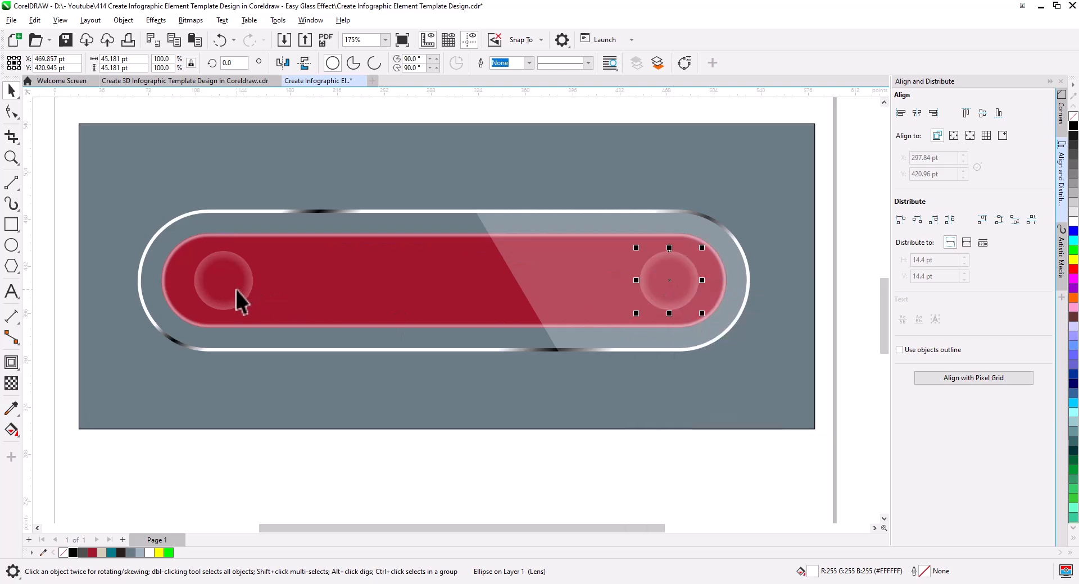
Step: Group the two translucent glass circles and centre them horizontally on the red bar
drag(301, 357, 376, 352)
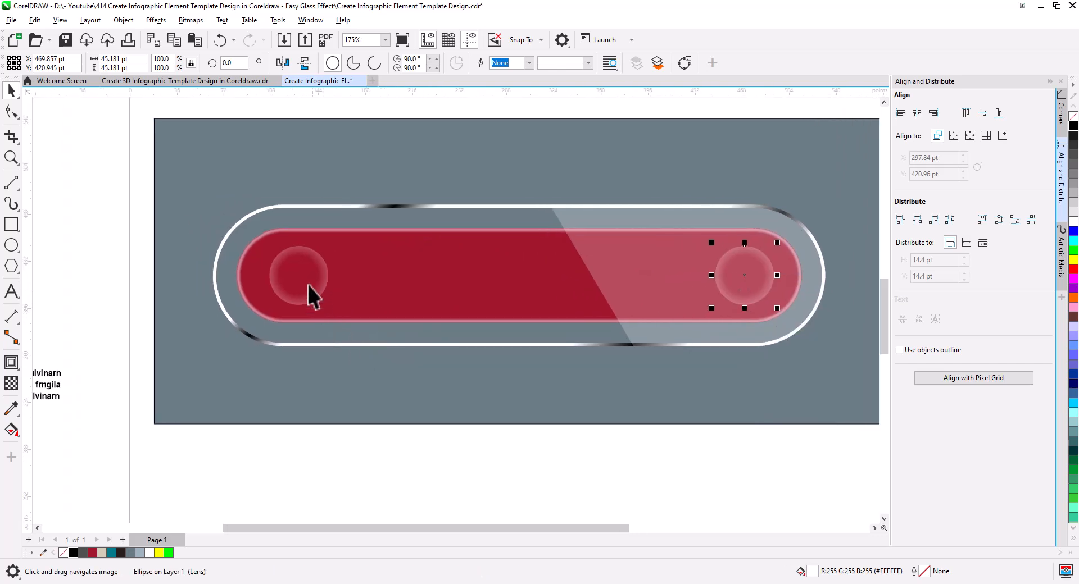
shift+click(305, 277)
right_click(318, 285)
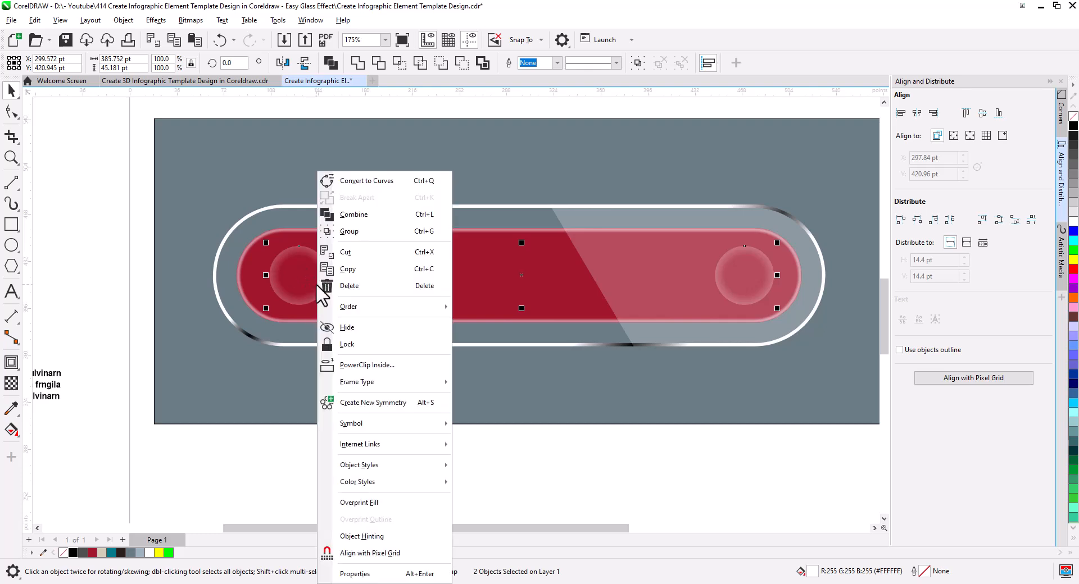
click(366, 231)
click(436, 279)
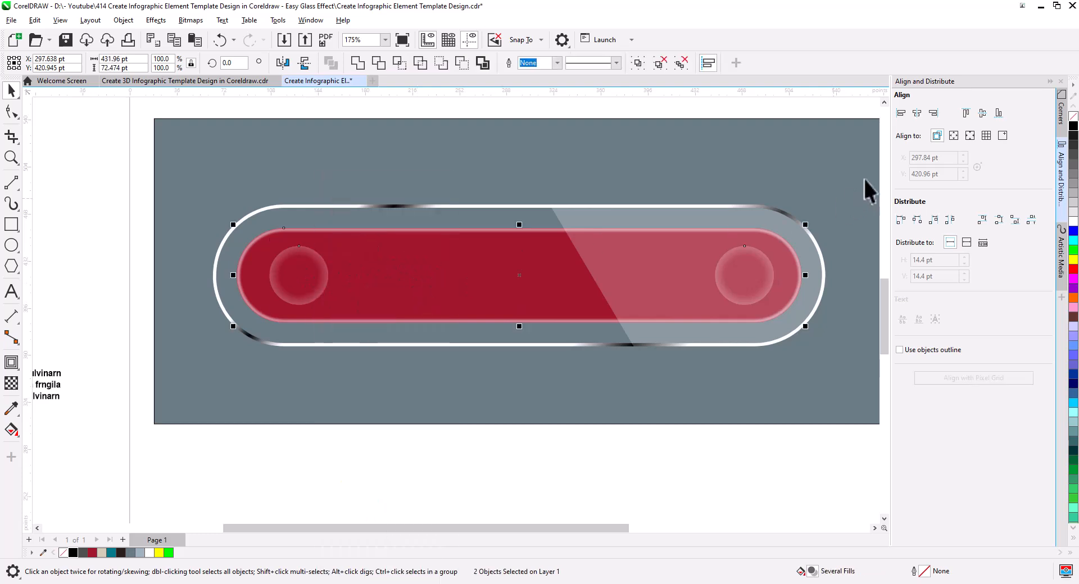
click(917, 113)
click(539, 432)
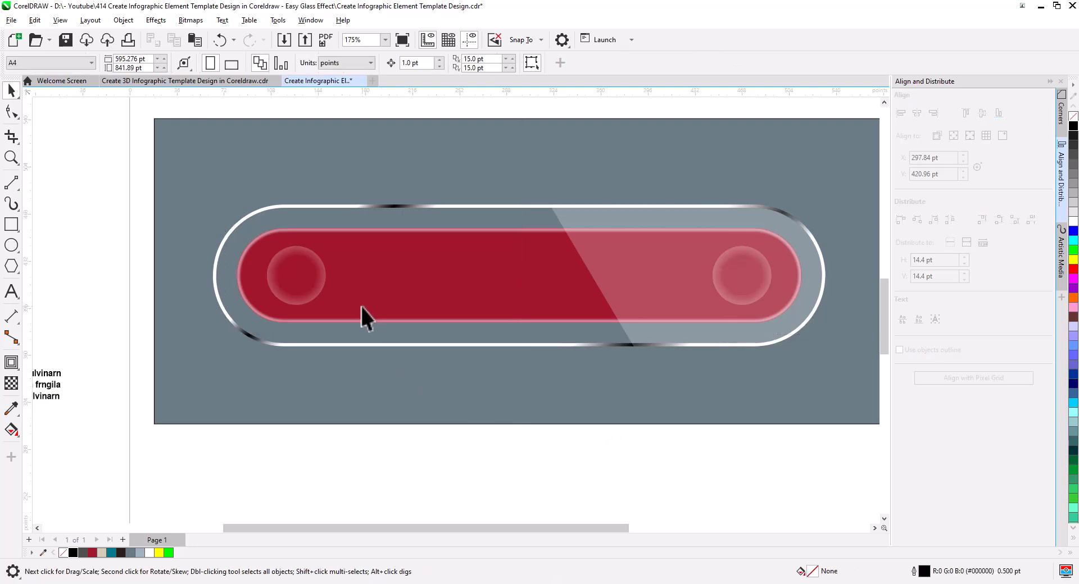
Step: PowerClip the grouped glass circles inside the red bar
click(318, 279)
right_click(319, 280)
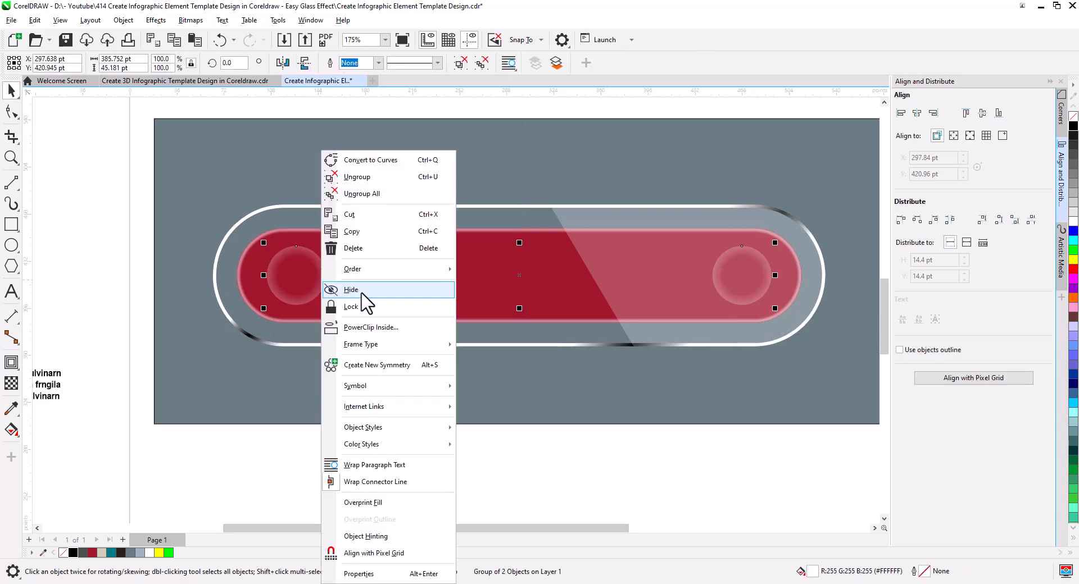
click(378, 328)
click(385, 332)
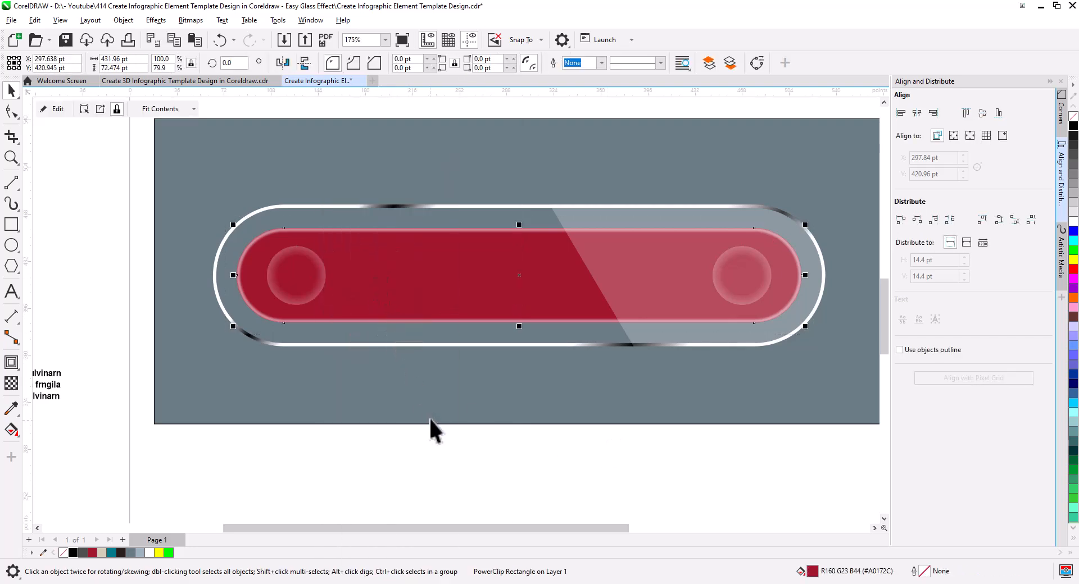
click(427, 444)
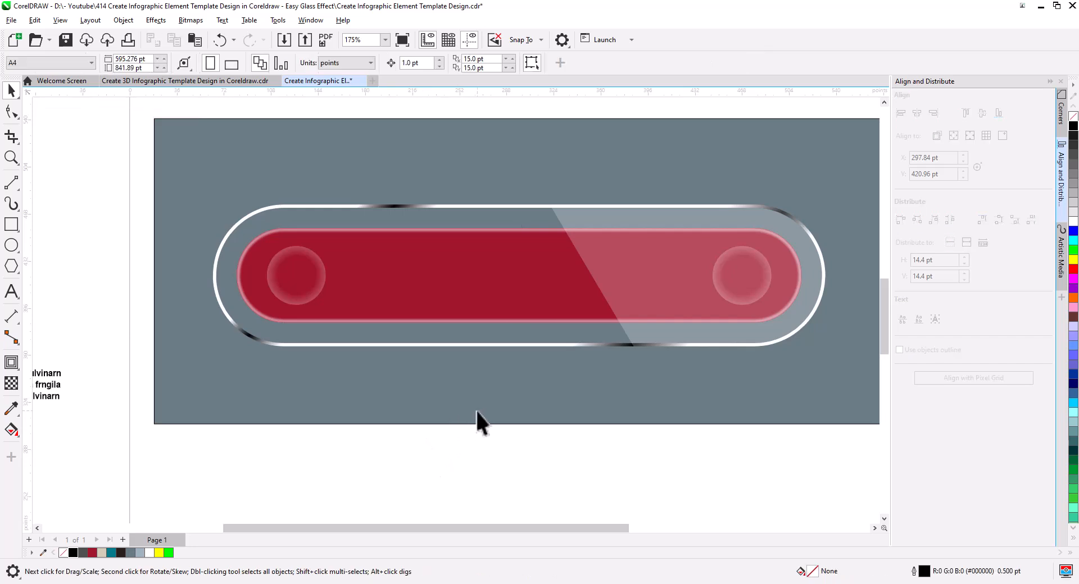
Step: Edit the red bar's PowerClip contents and bring the slanted highlight shape in front of the glass circles
click(345, 283)
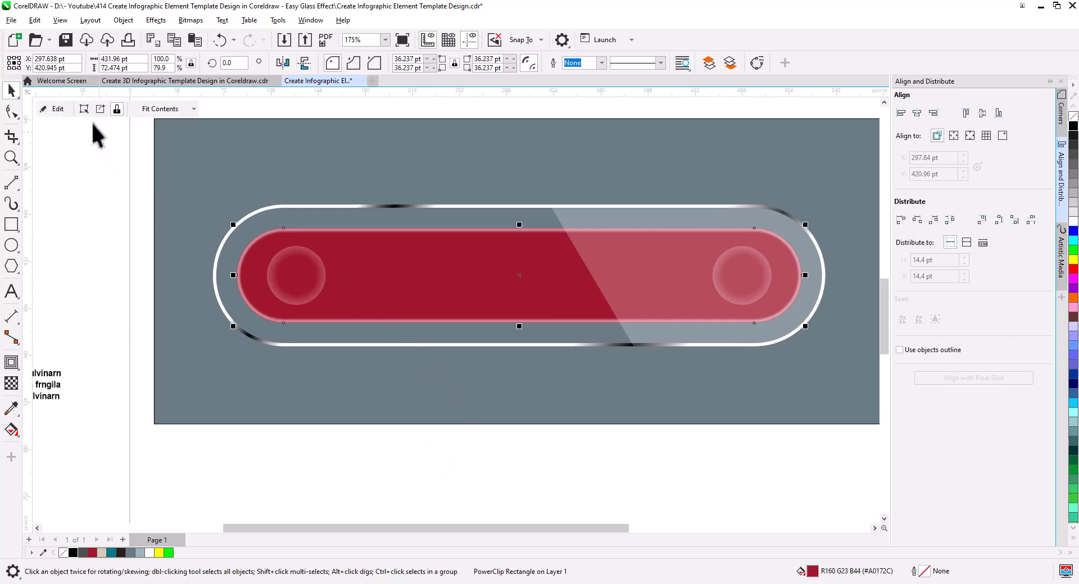
click(62, 111)
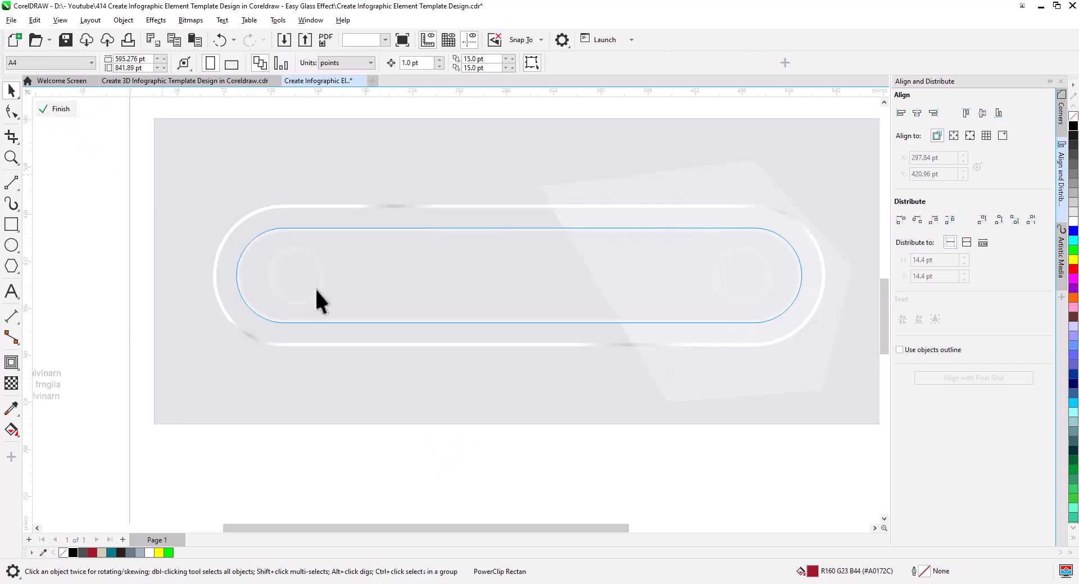
click(717, 287)
right_click(717, 287)
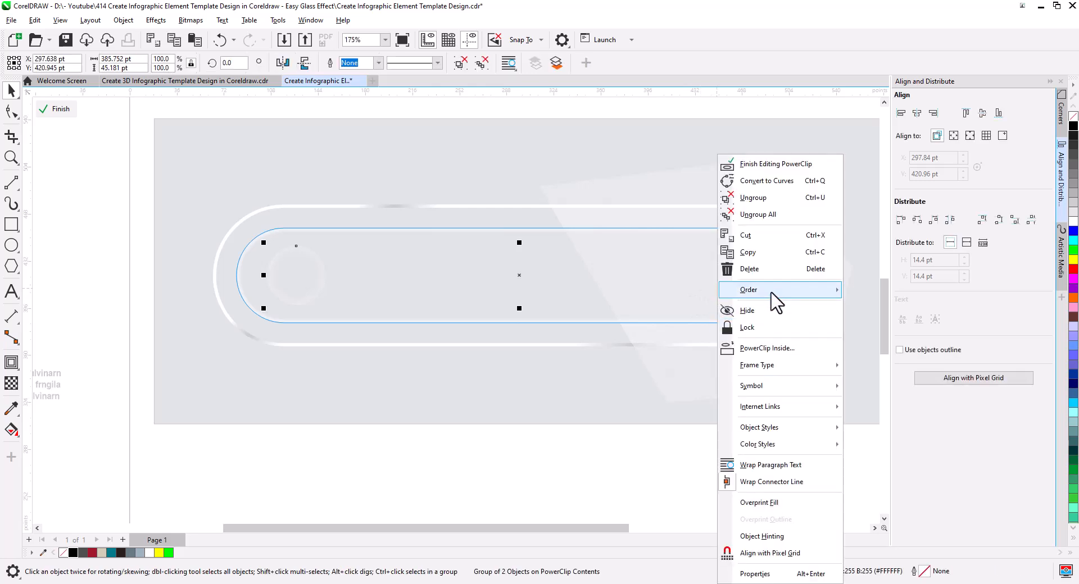
mouse_move(777, 290)
click(460, 378)
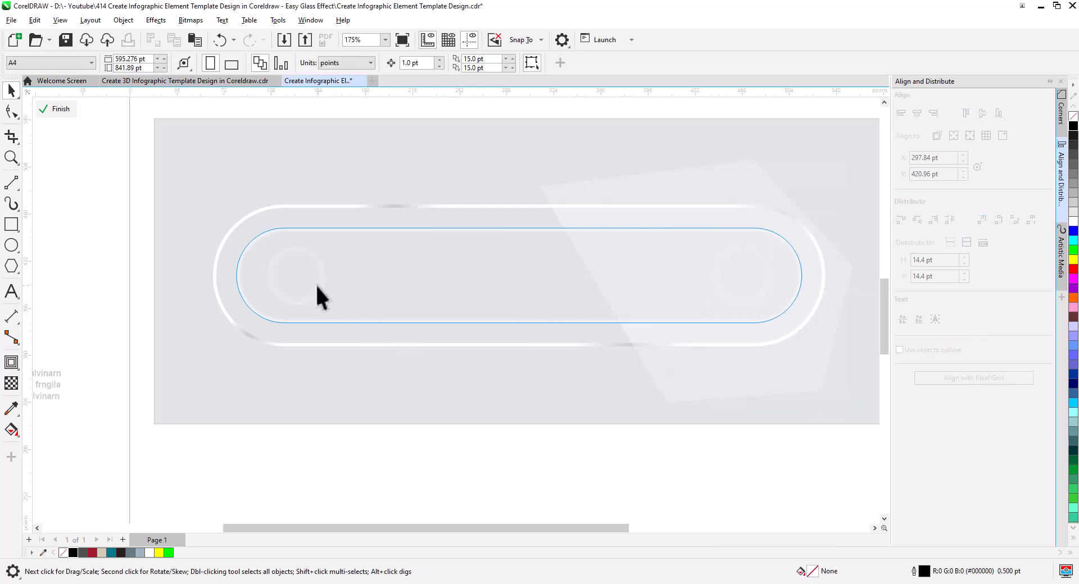
click(668, 267)
right_click(649, 271)
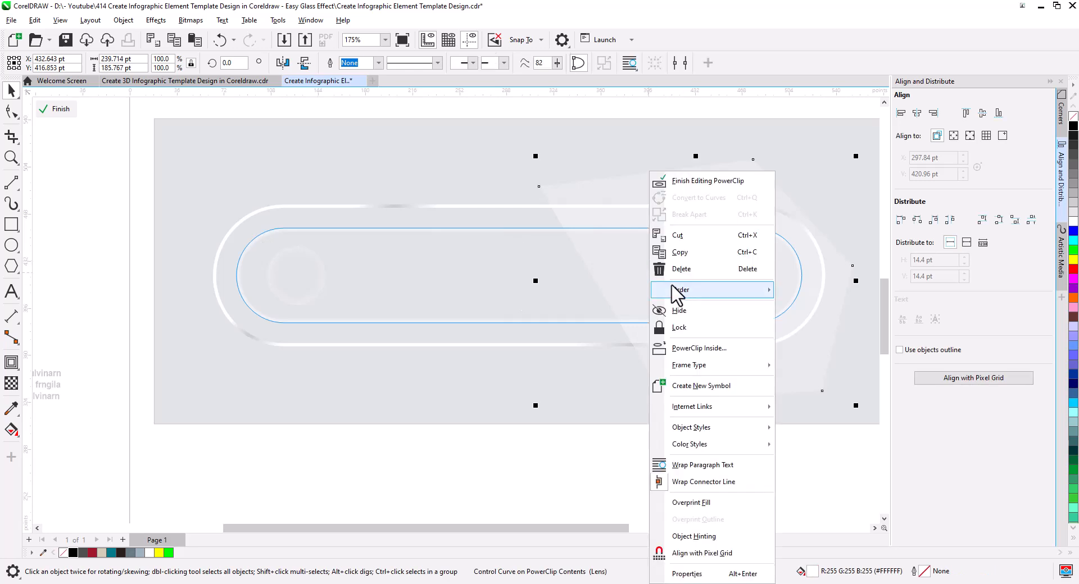
mouse_move(730, 292)
click(819, 330)
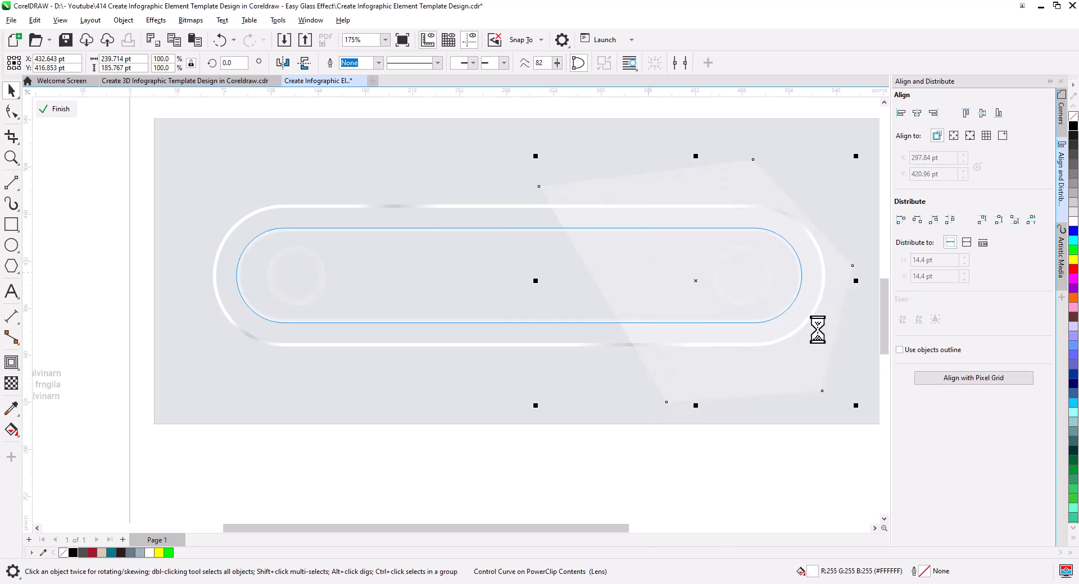
click(553, 441)
click(63, 111)
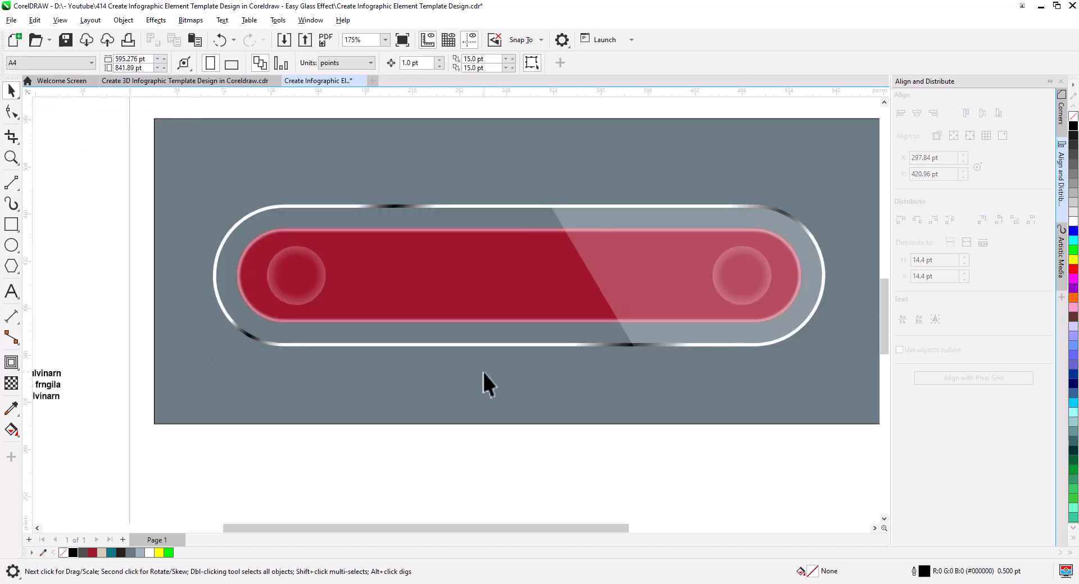
Step: Place the "01" number in the middle of the left glass circle on the red bar
scroll(475, 381, down, 3)
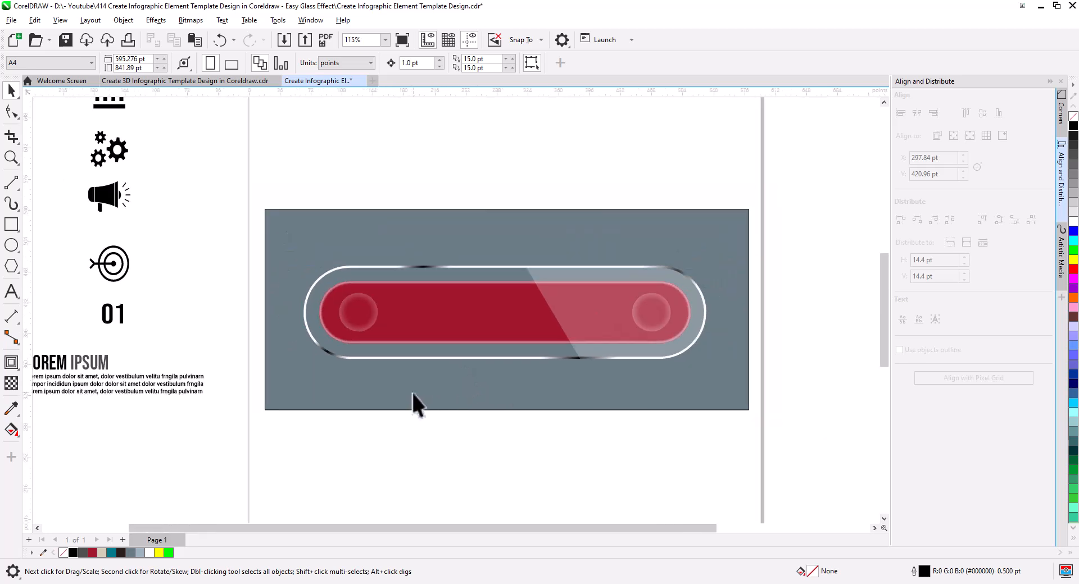
drag(136, 328, 366, 320)
click(422, 356)
scroll(392, 351, up, 4)
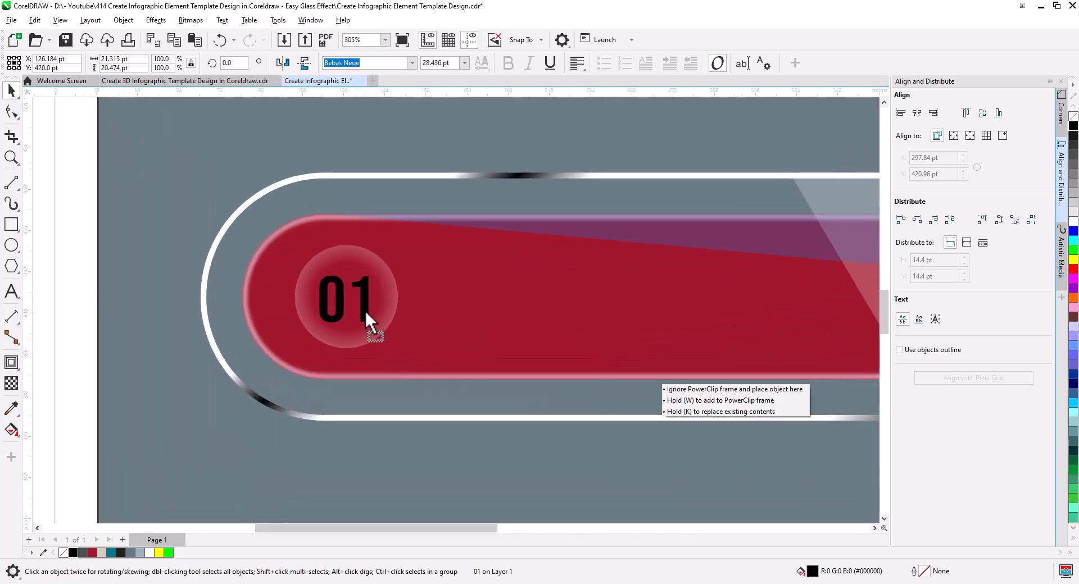
click(386, 308)
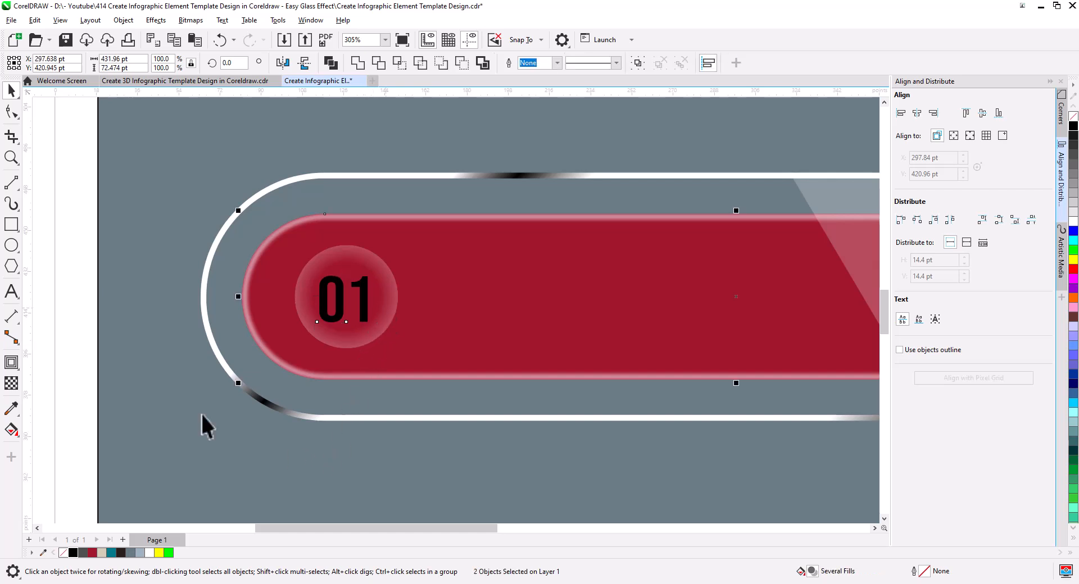
click(102, 298)
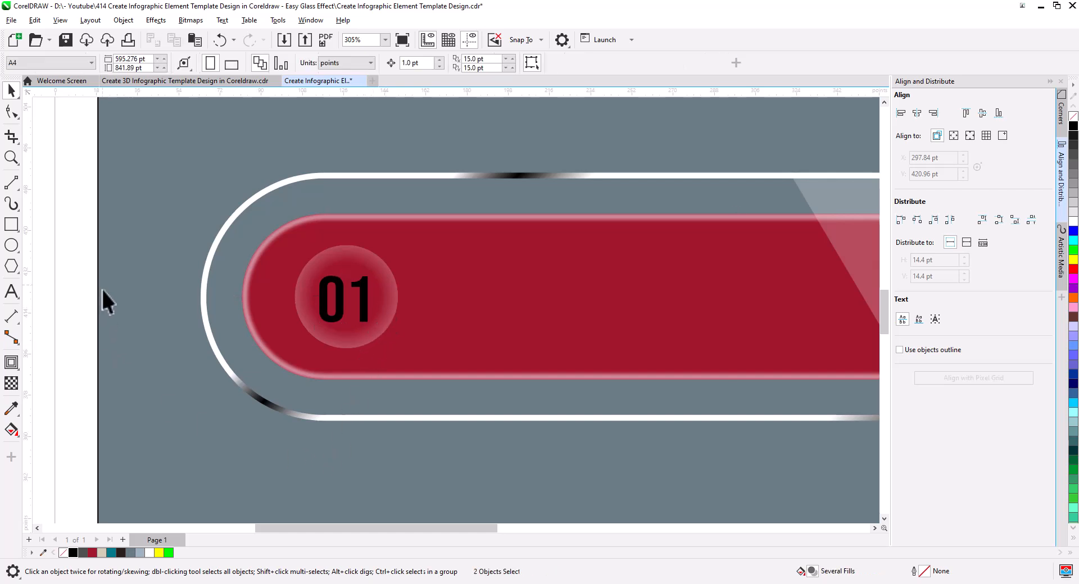
Step: Fill the "01" number on the left glass circle with white
click(366, 298)
click(1074, 221)
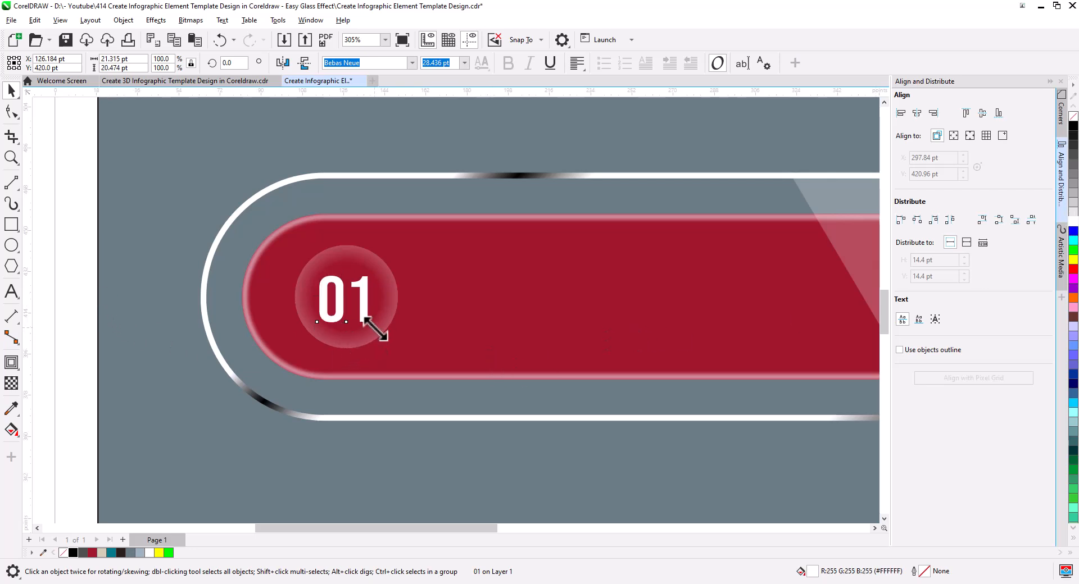
click(120, 301)
Step: Draw a rectangle with fully rounded ends, about 391 by 29 pt, across the red bar spanning both glass circles
scroll(337, 356, down, 2)
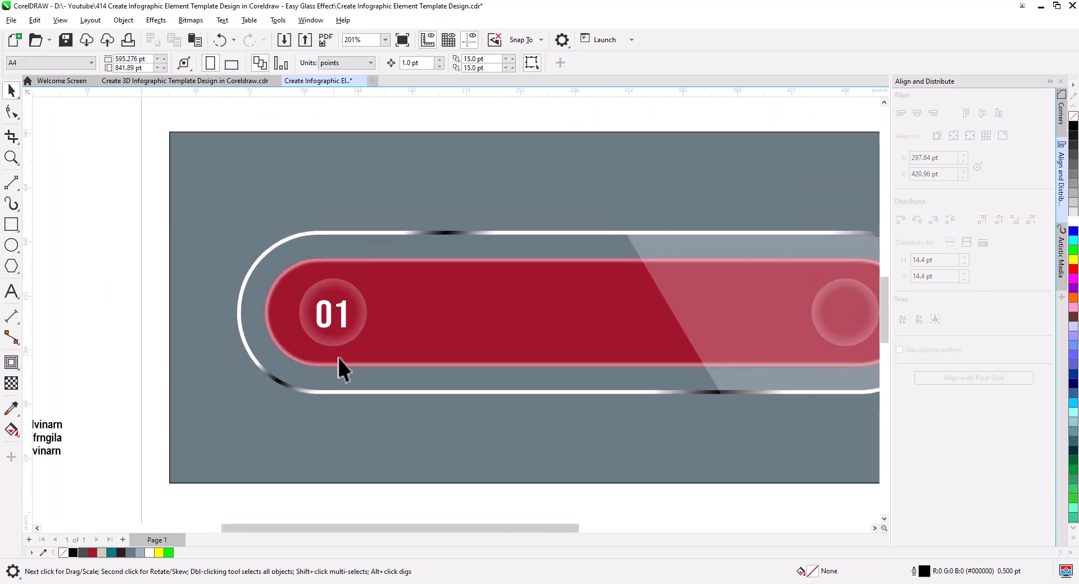
drag(418, 379, 361, 370)
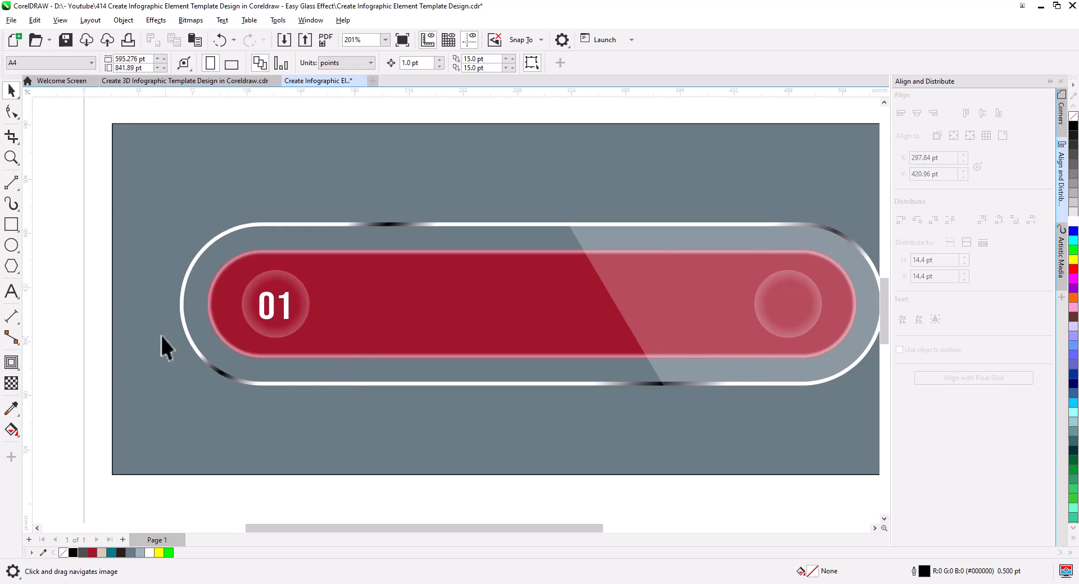
click(12, 226)
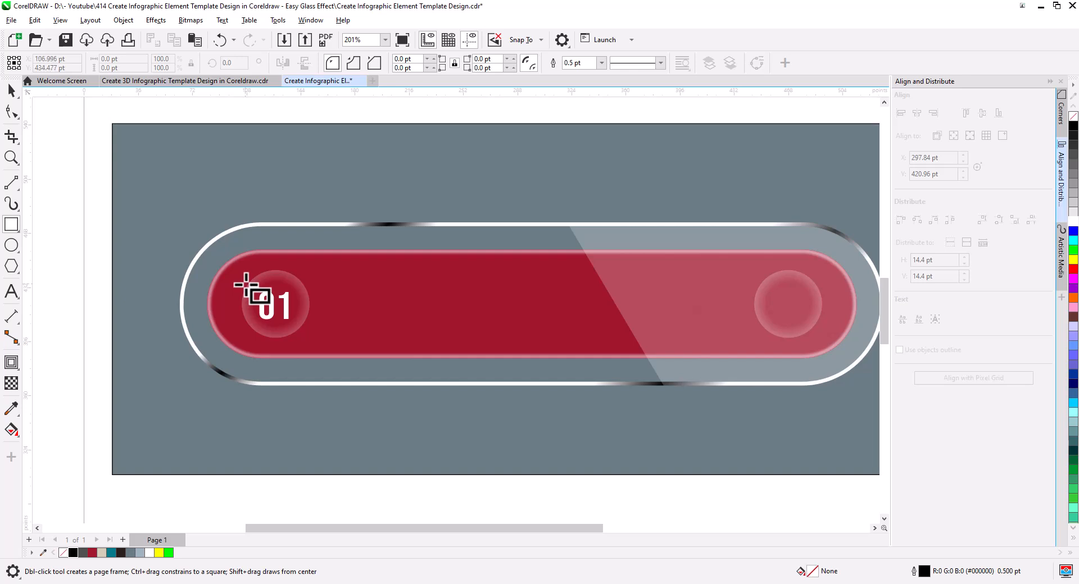
drag(245, 285, 822, 327)
click(12, 112)
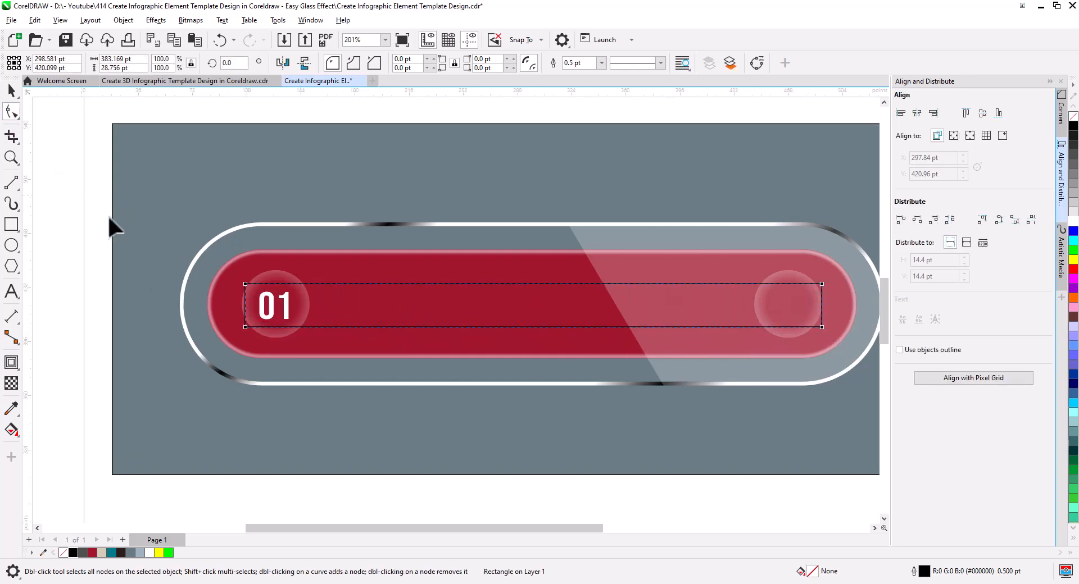
drag(245, 285, 241, 332)
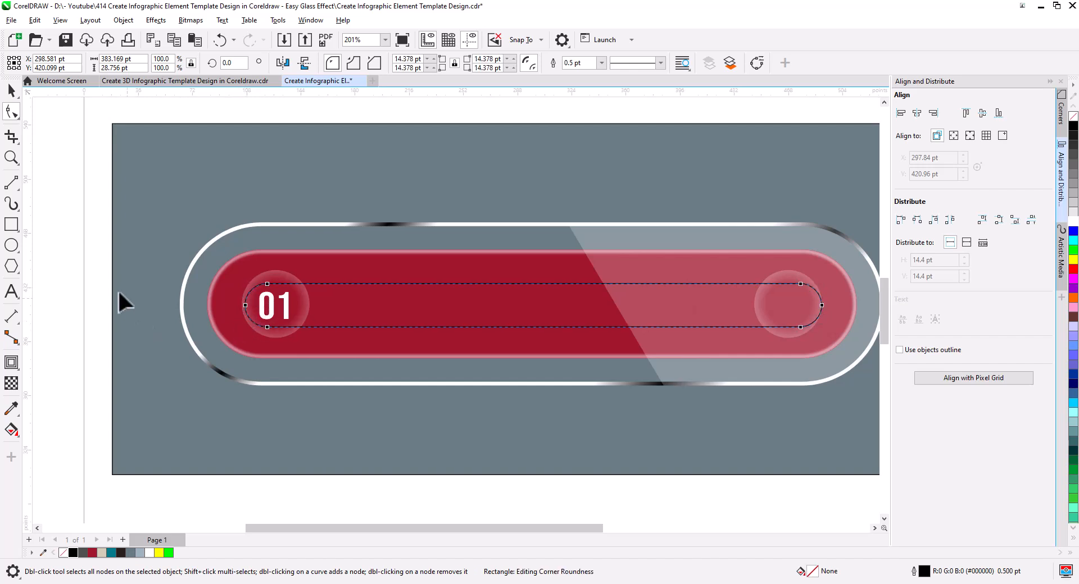
key(space)
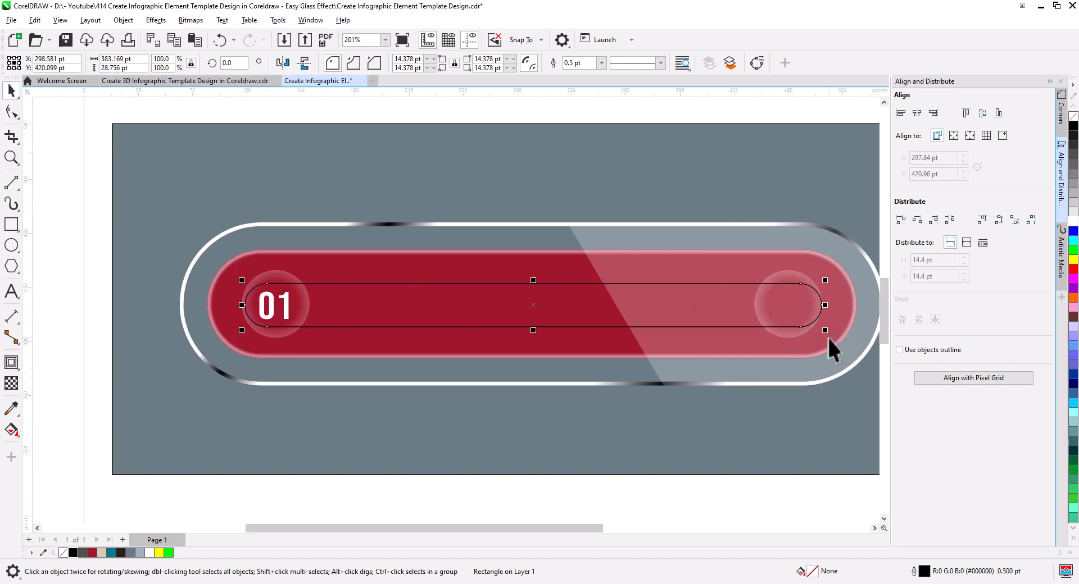
drag(827, 331, 834, 337)
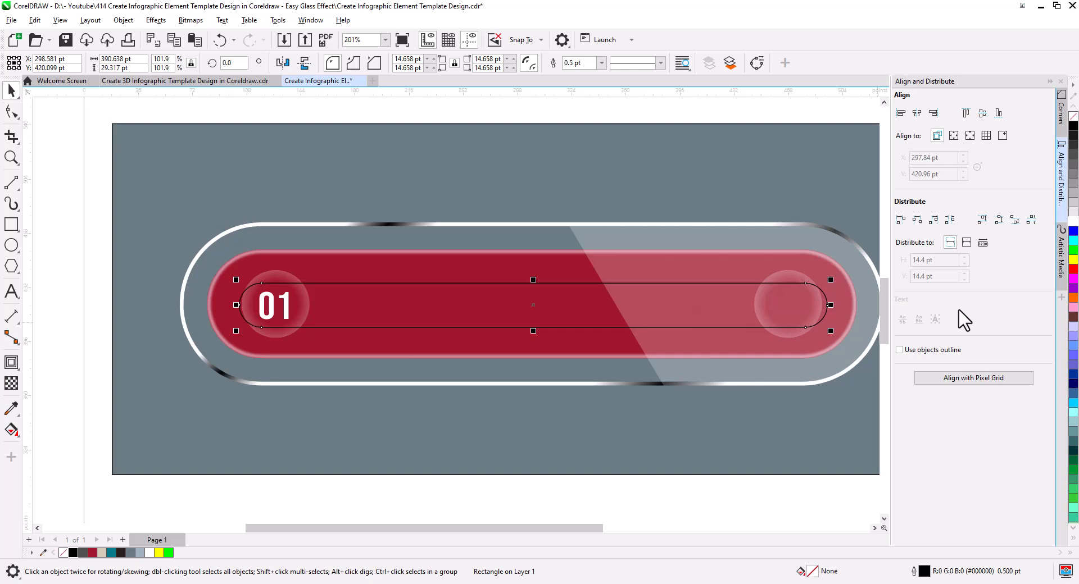
Step: Fill the rounded rectangle across the red bar with white and remove its outline
click(1073, 220)
right_click(1071, 116)
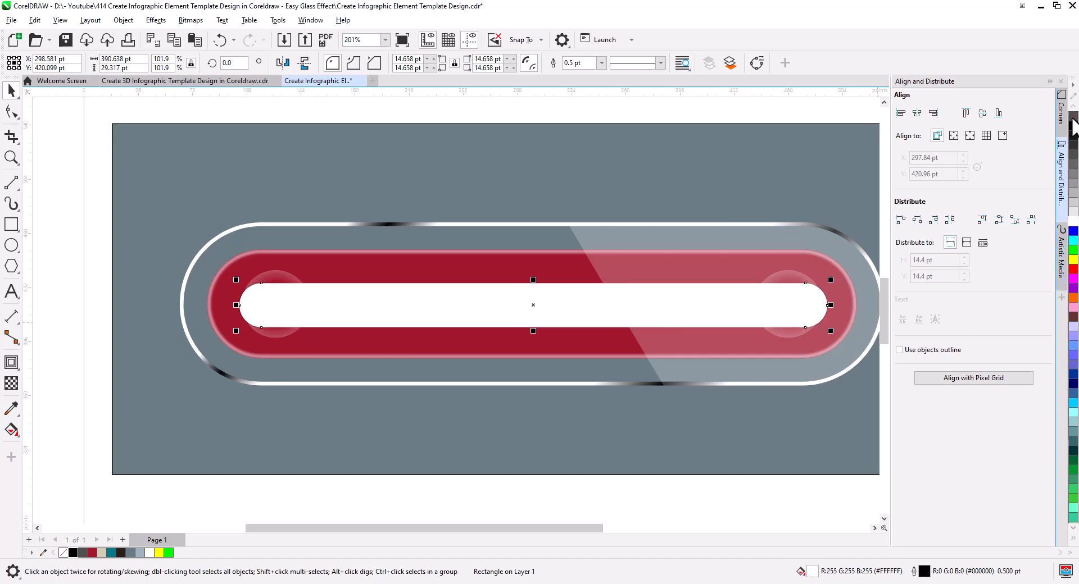
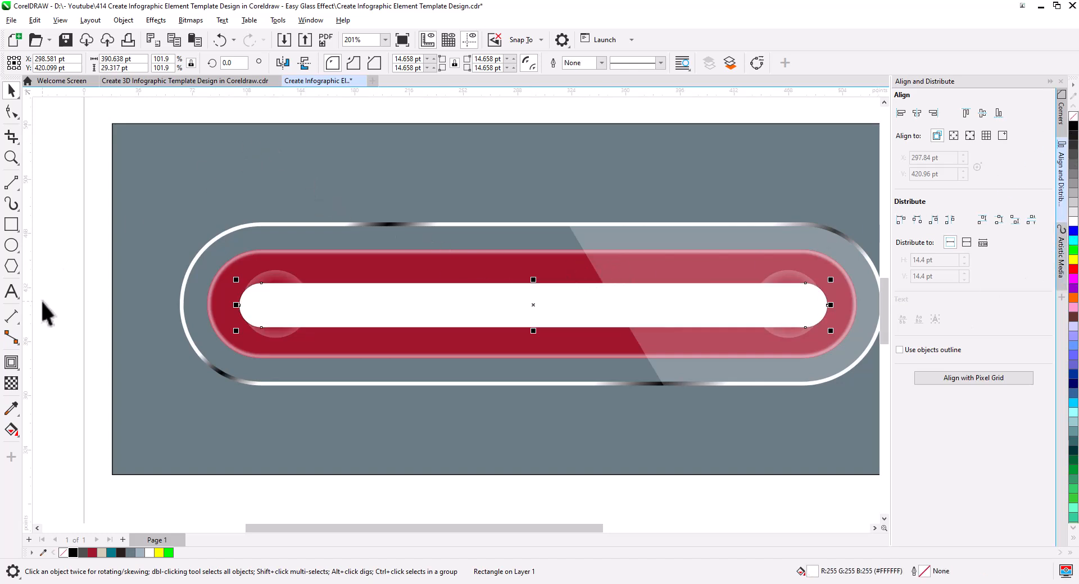
Step: Set the transparency merge mode of the white rounded rectangle across the red bar to Overlay
click(11, 383)
click(192, 64)
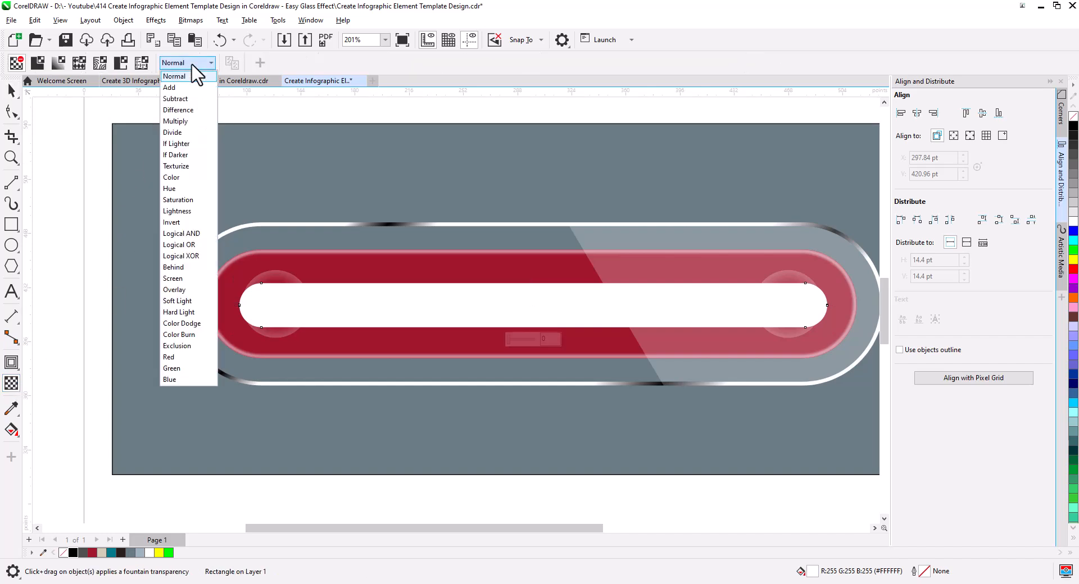
click(193, 289)
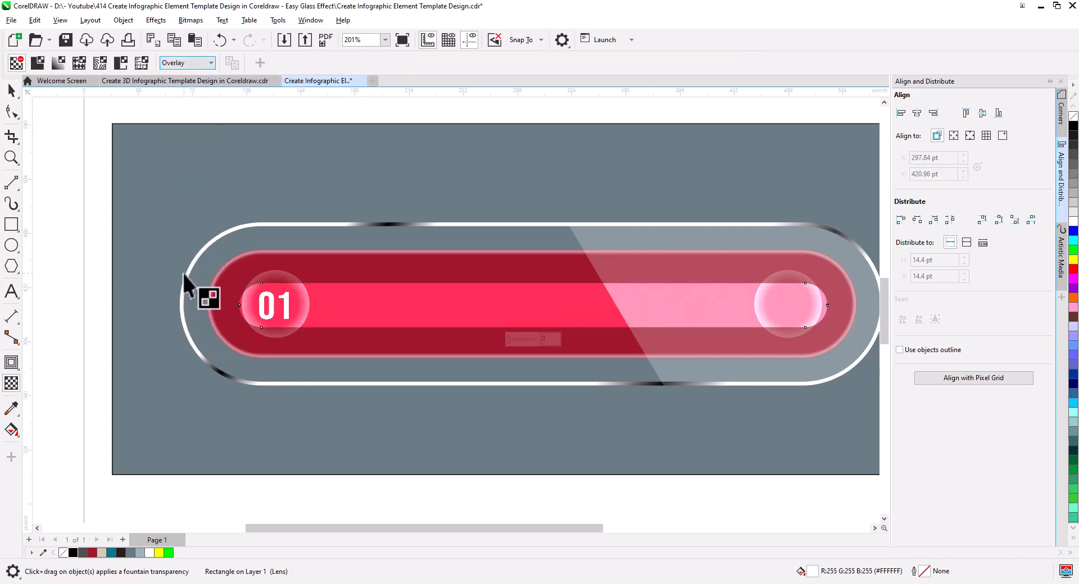
click(12, 91)
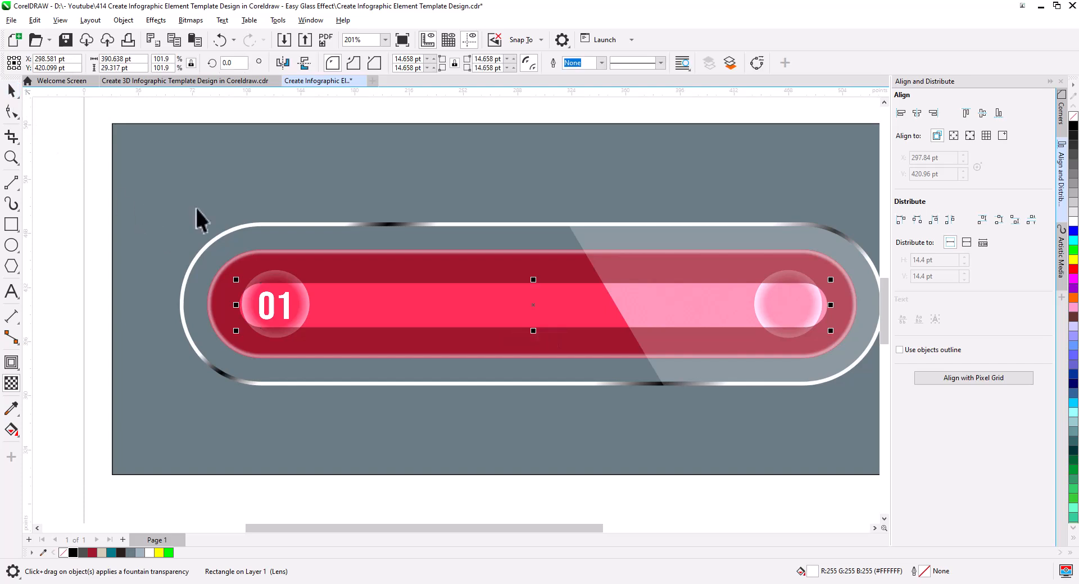
Step: Apply a Gaussian Blur with a radius of 26.8 pixels to the rounded overlay rectangle
click(155, 21)
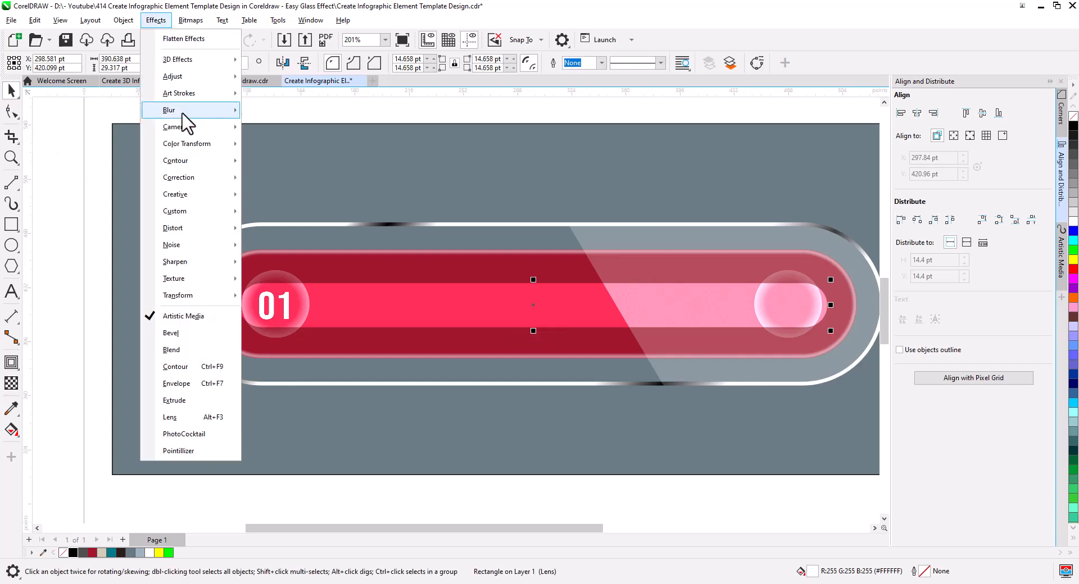
mouse_move(203, 116)
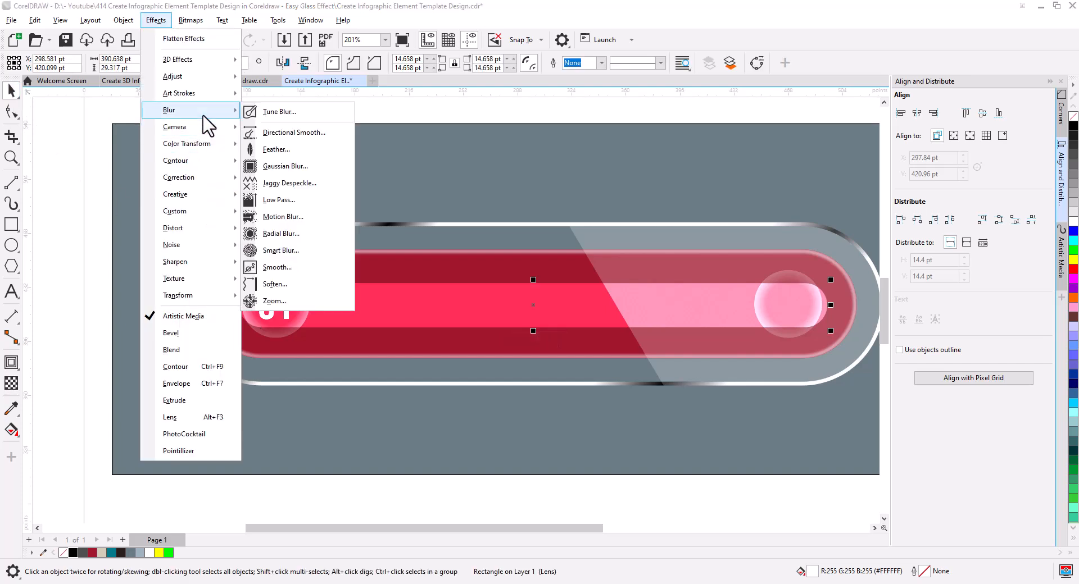
click(288, 169)
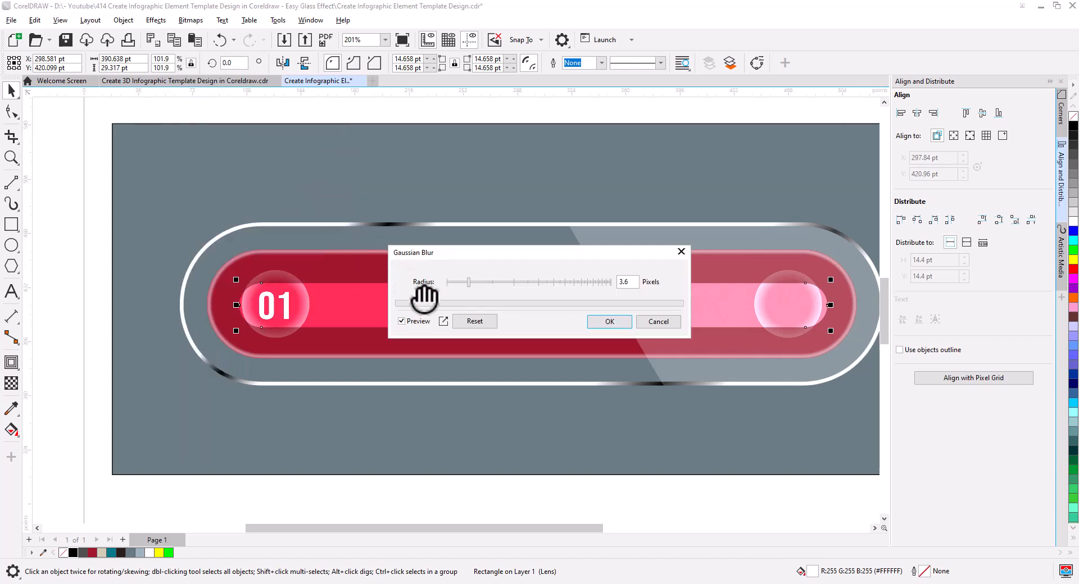
click(514, 283)
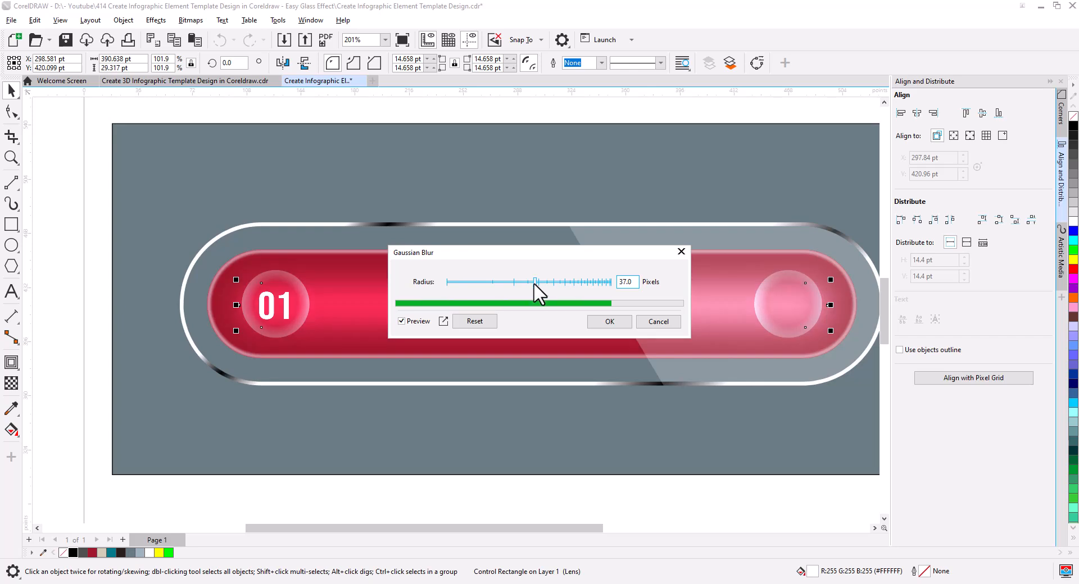
click(523, 282)
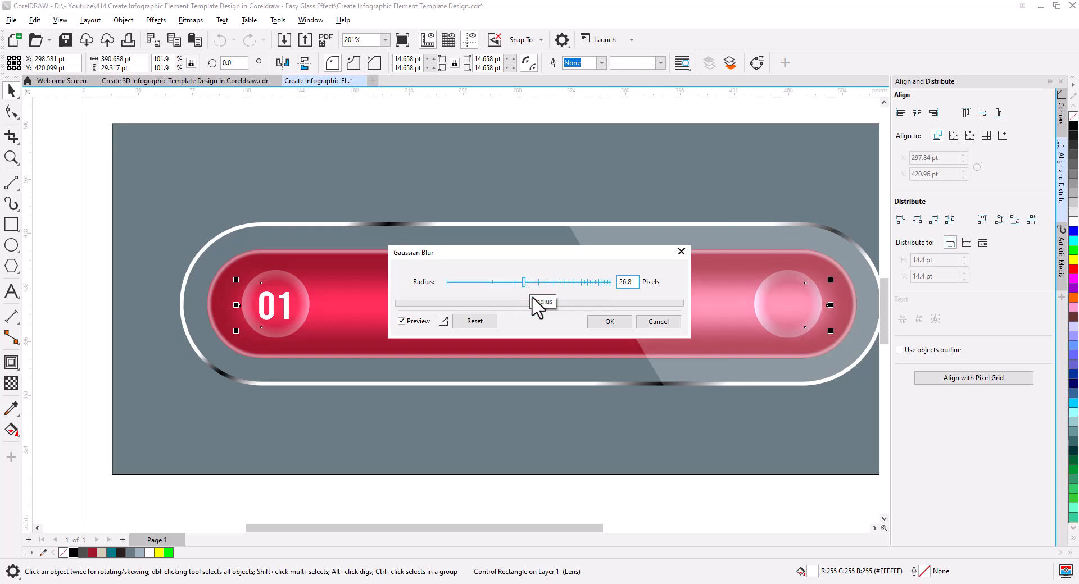
click(608, 322)
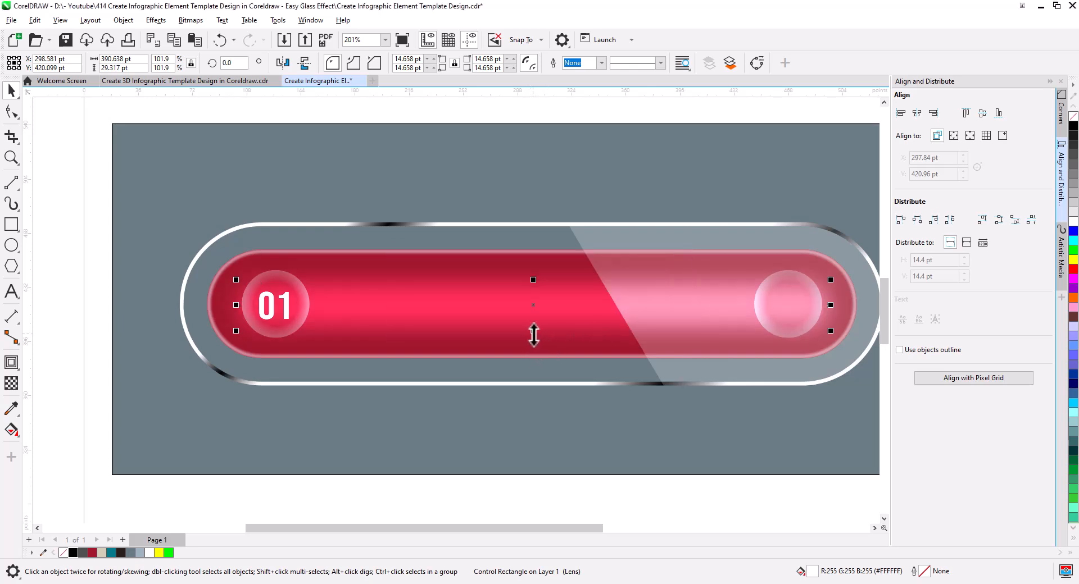
Step: Enlarge the blurred rectangle from its centre to about 398 by 41 pt and PowerClip it inside the red bar
drag(534, 336, 537, 343)
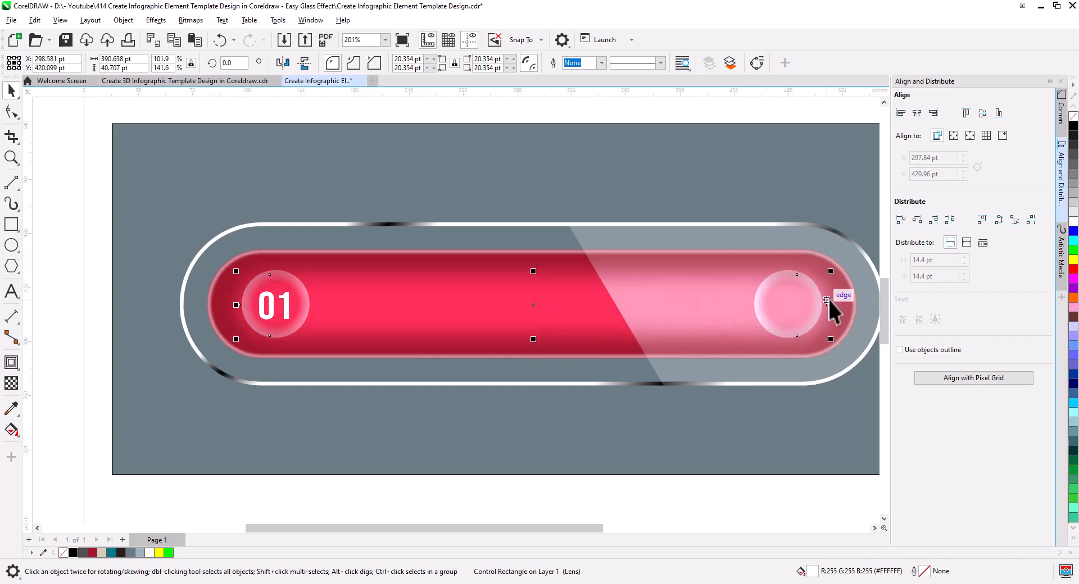
drag(831, 304, 837, 305)
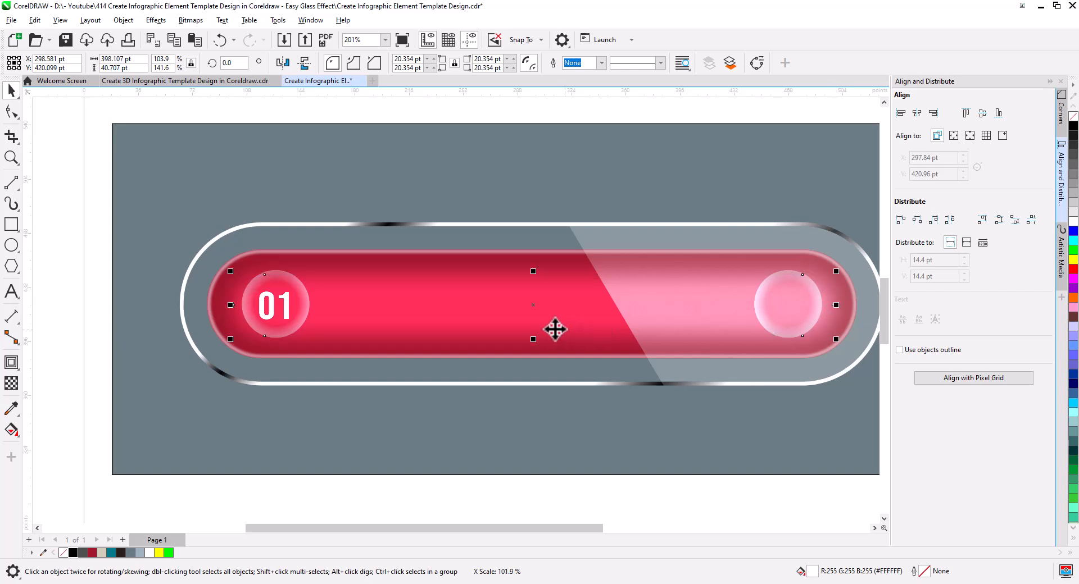
right_click(465, 305)
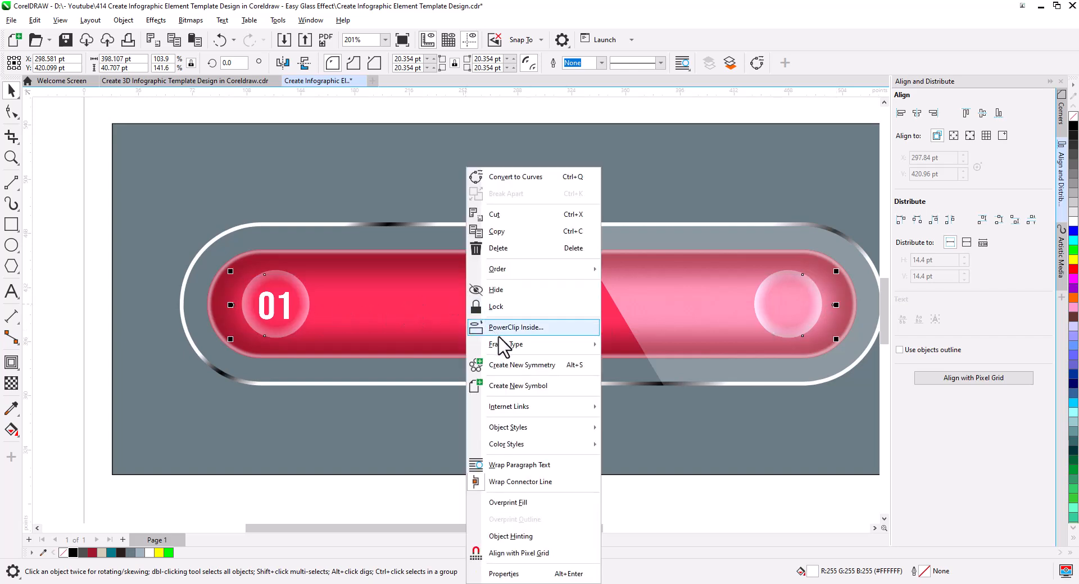
click(511, 329)
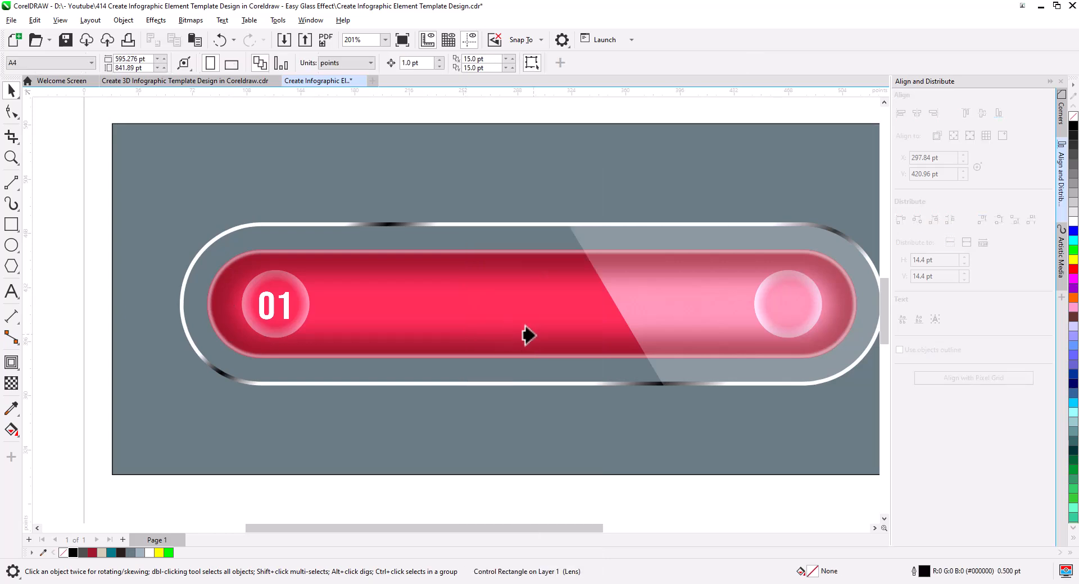
click(520, 289)
click(98, 295)
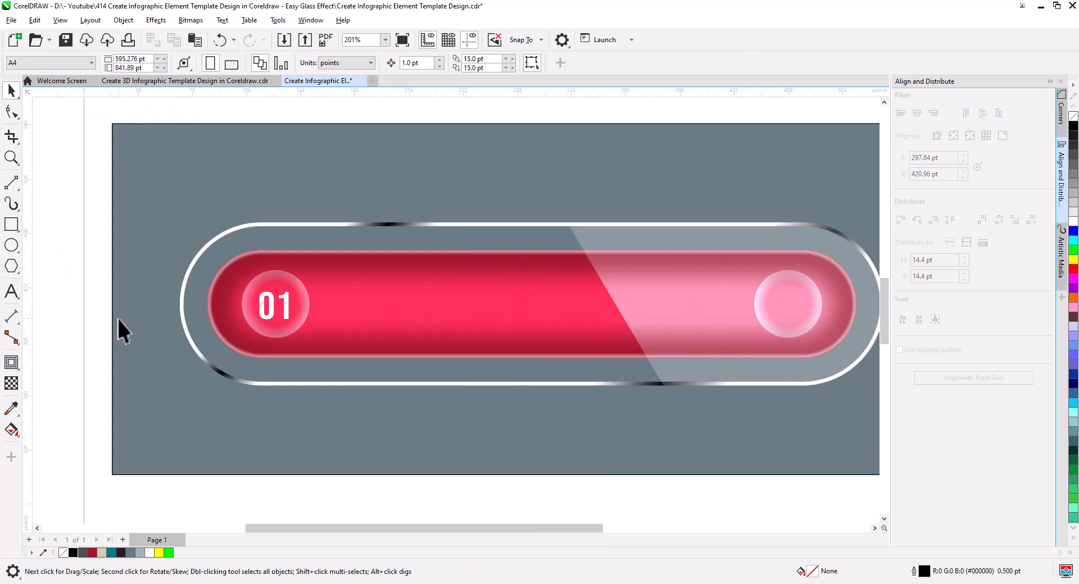
Step: Cut the grouped glass circles out of the red bar's PowerClip contents and paste them onto the page over the bar
click(348, 297)
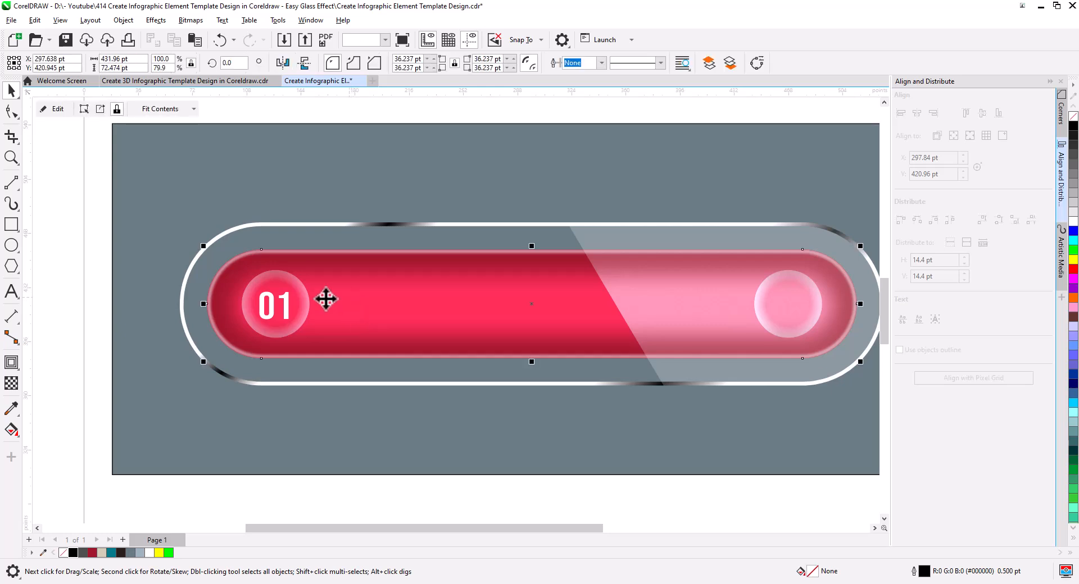
click(55, 110)
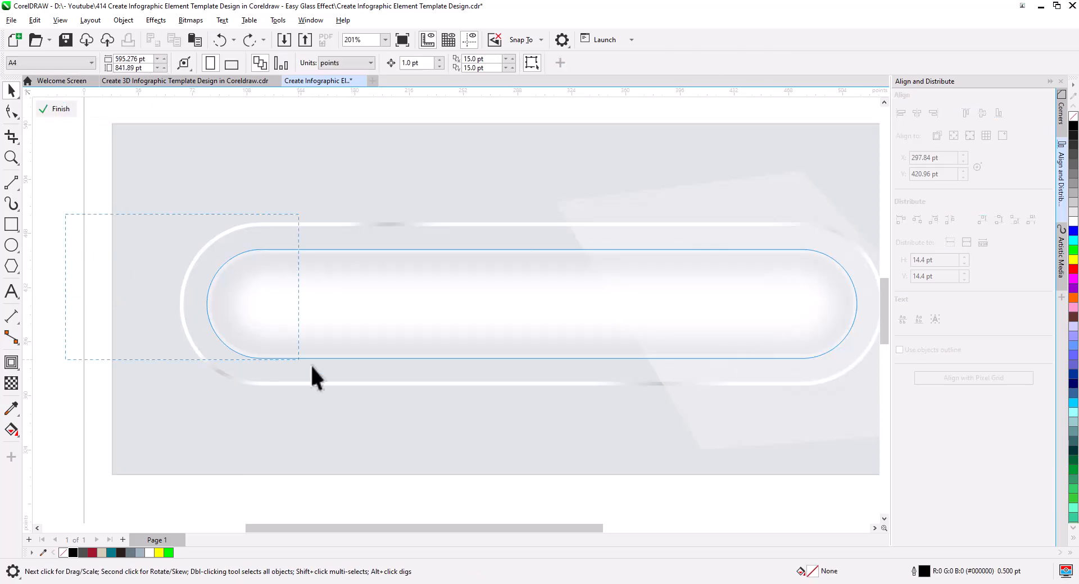
scroll(230, 356, down, 1)
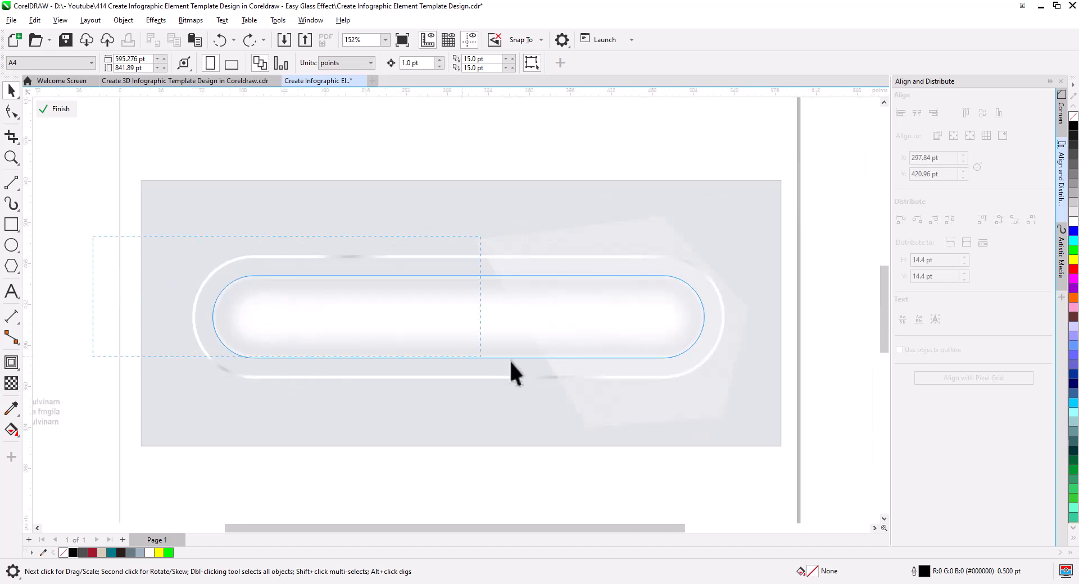
drag(732, 383, 733, 385)
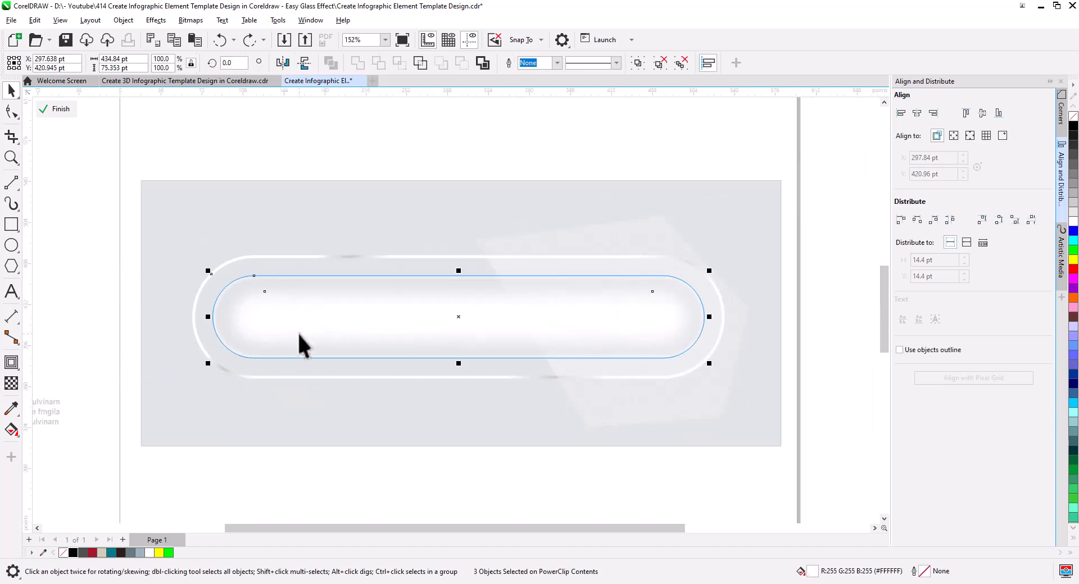
shift+click(282, 278)
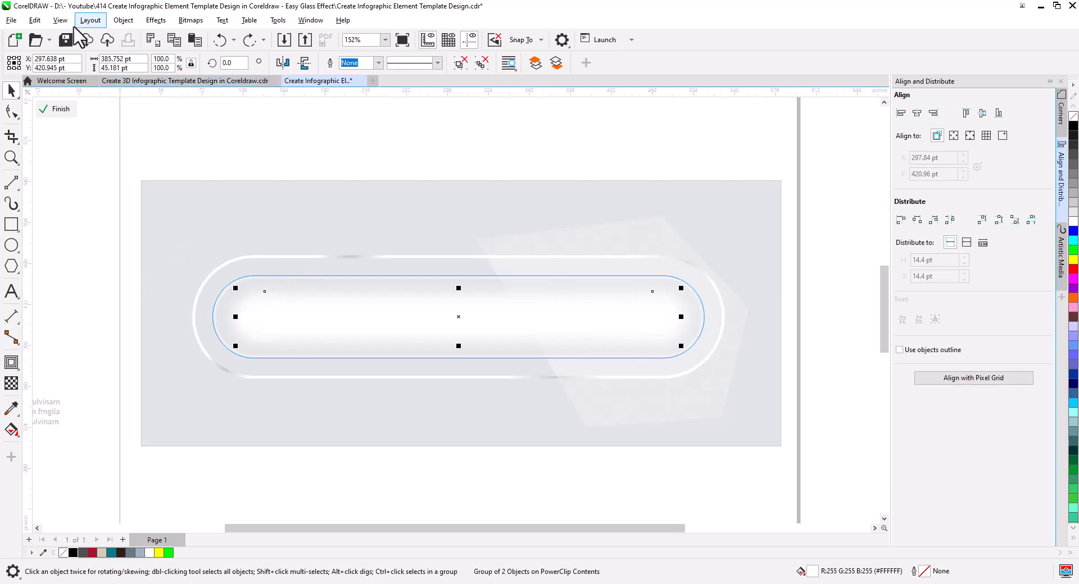
click(35, 20)
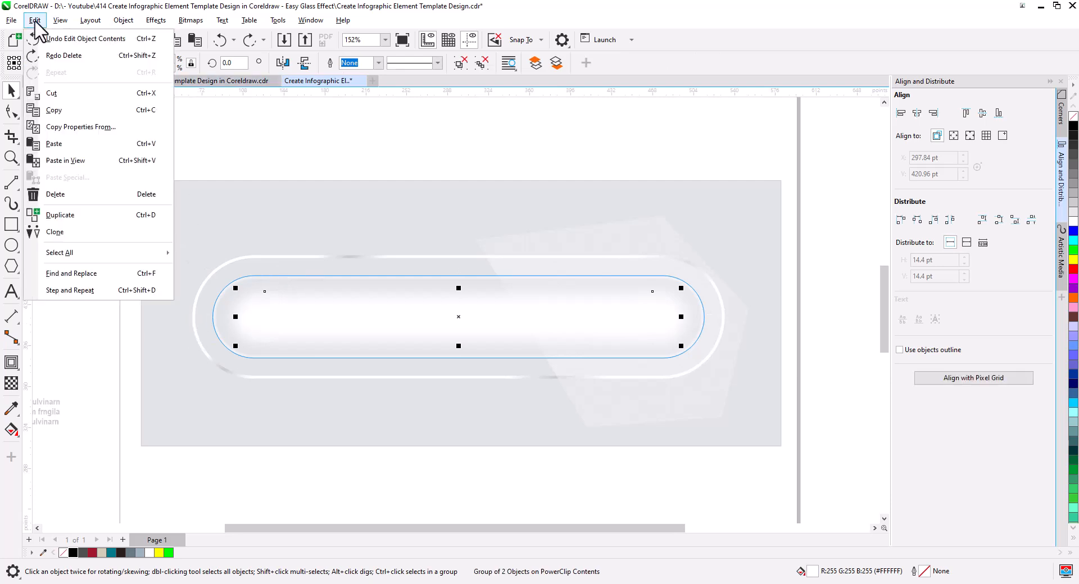
click(54, 94)
click(56, 108)
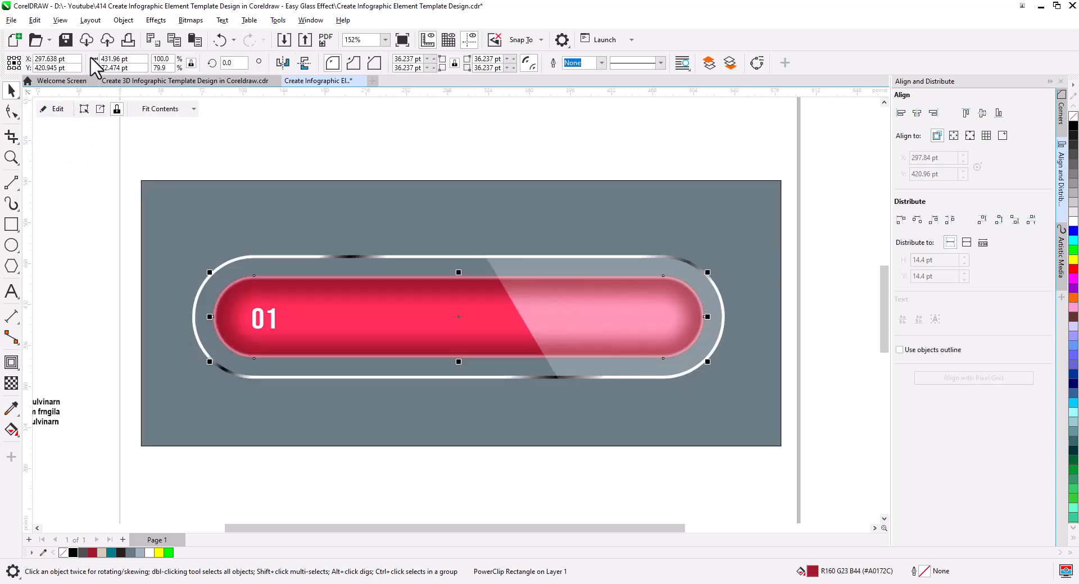
click(194, 41)
click(107, 278)
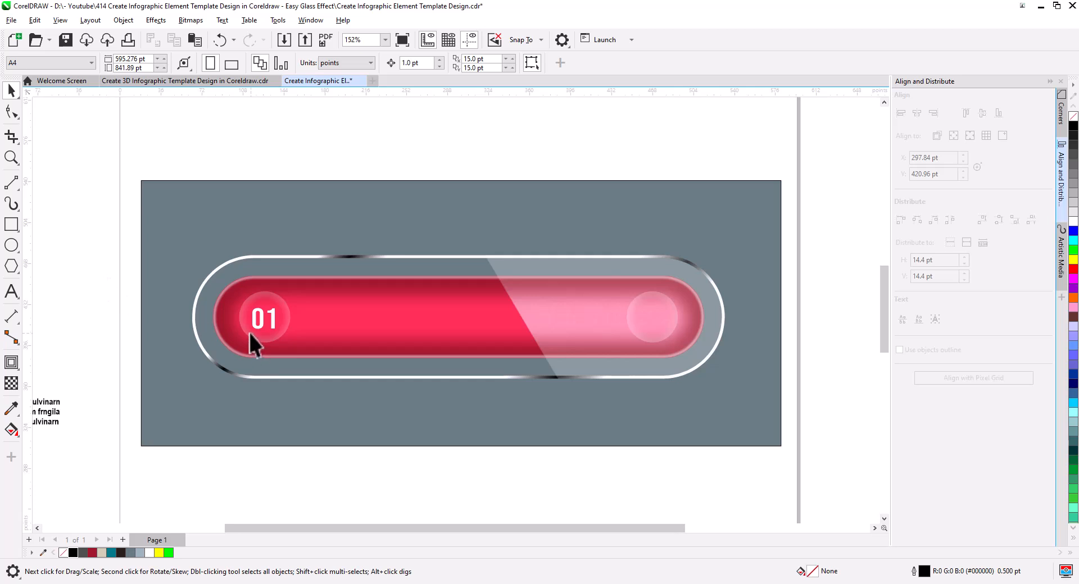
Step: Bring the "01" number to the front of the page, above the pasted glass circles
drag(285, 342, 286, 342)
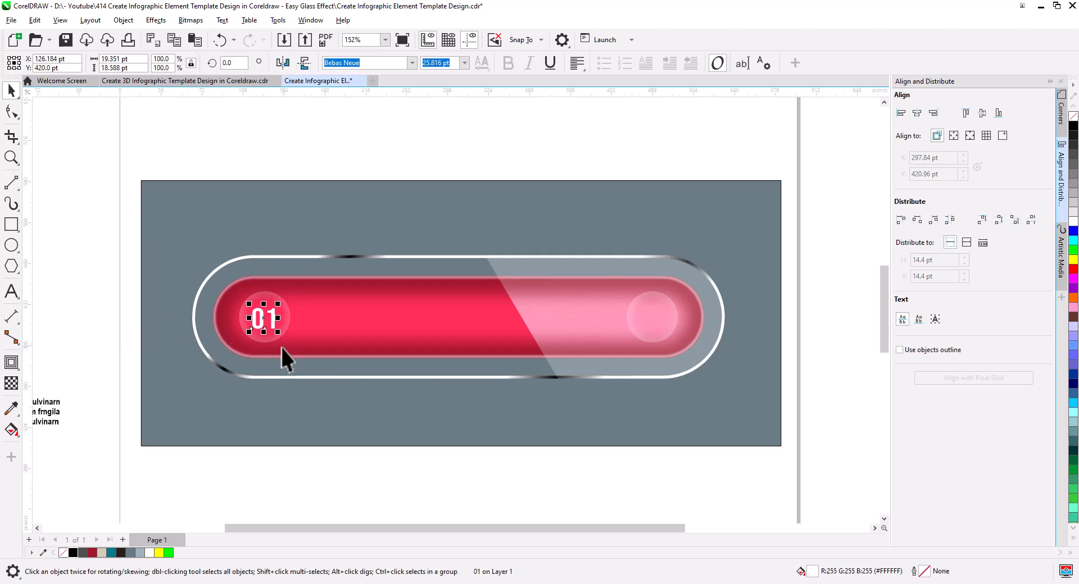
right_click(264, 319)
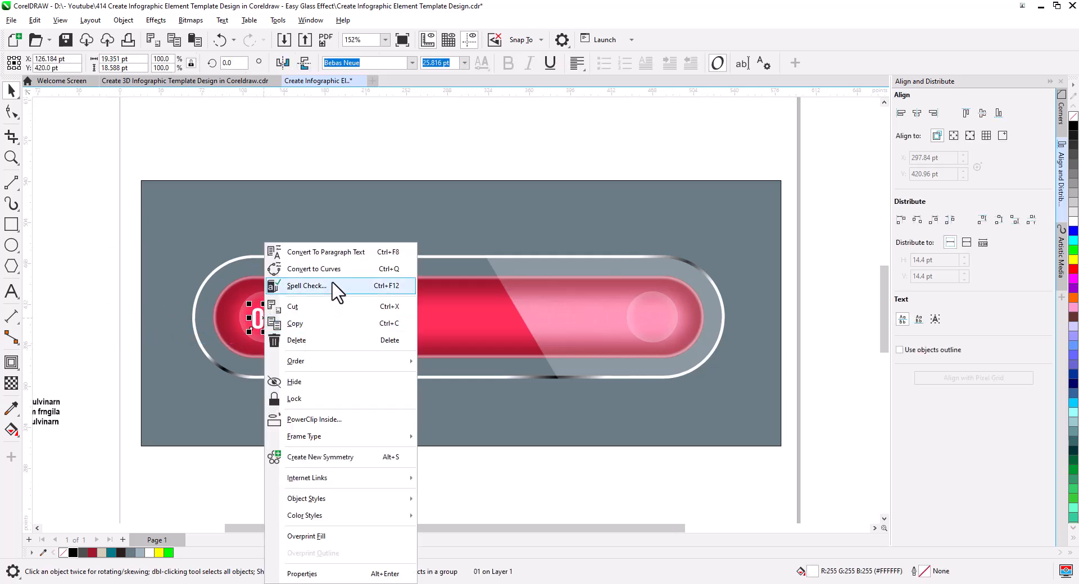
mouse_move(358, 362)
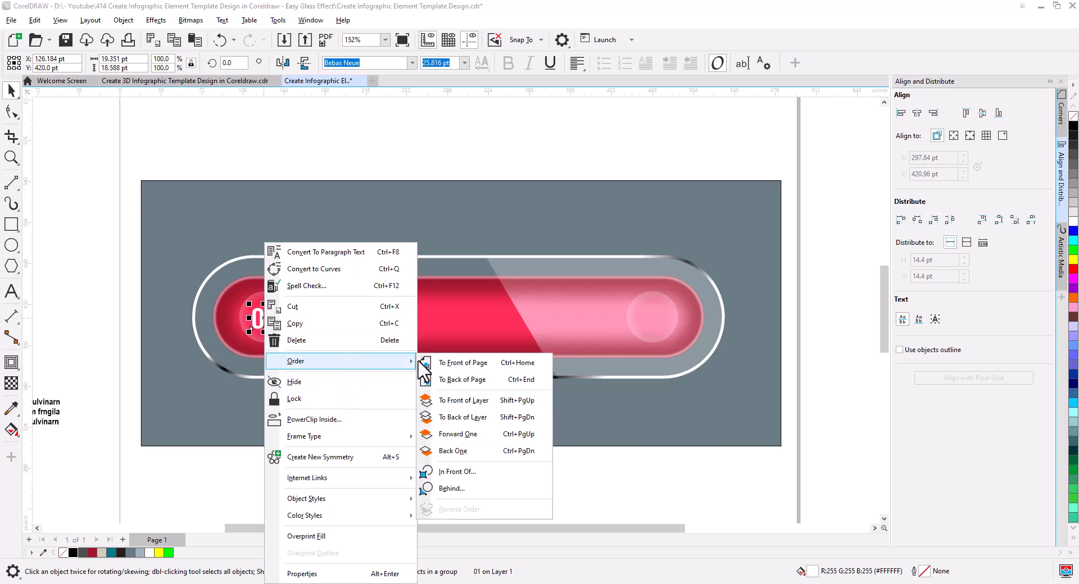
click(461, 363)
Step: Ungroup the two glass circles on the red bar
scroll(277, 323, up, 4)
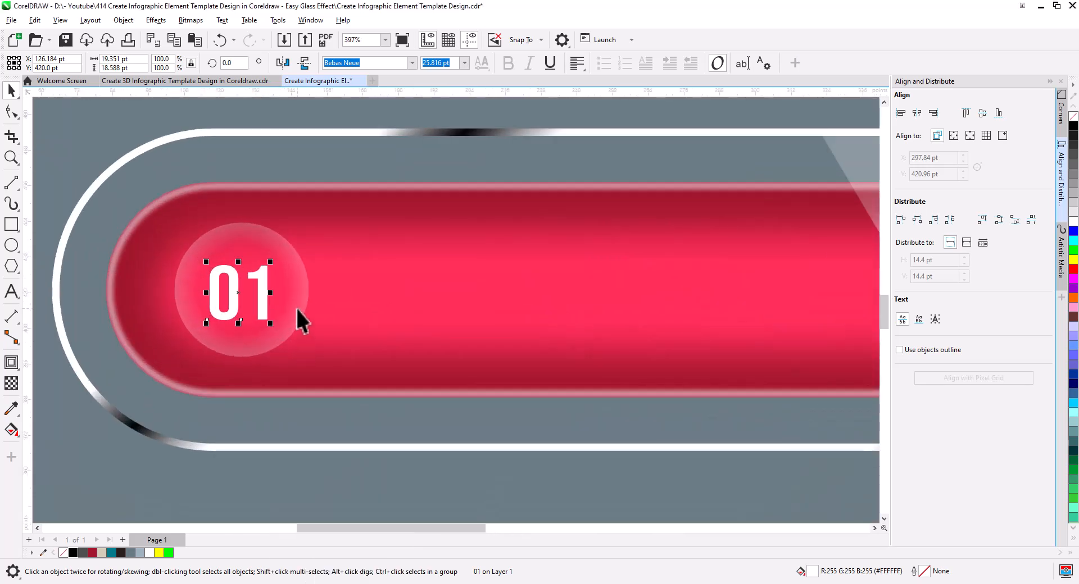
click(270, 354)
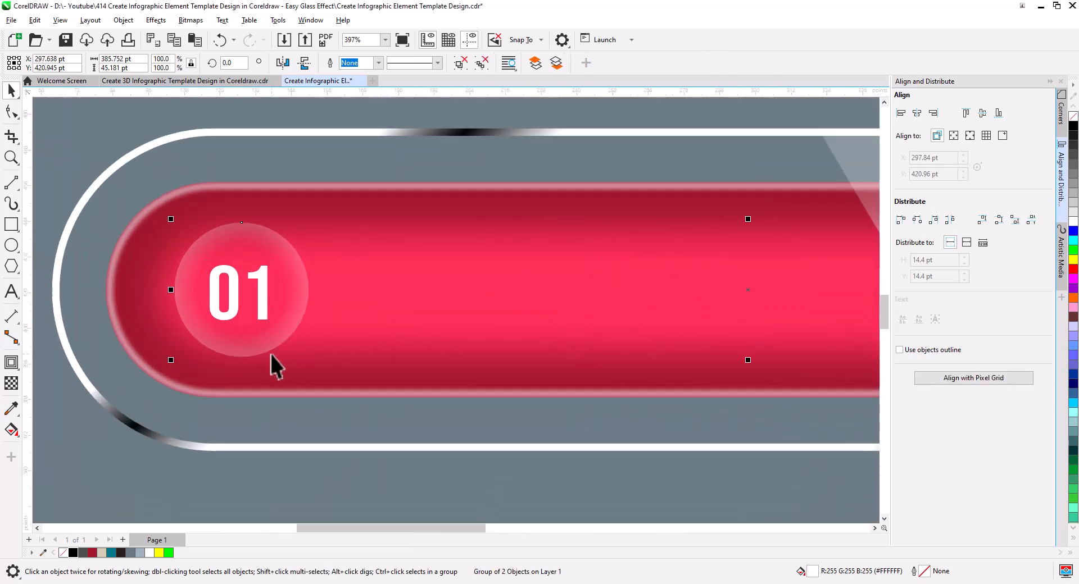
click(481, 63)
Step: Shrink the left glass circle's elliptical transparency closer to its rim and shift the fully transparent node outward to position 46%
click(292, 287)
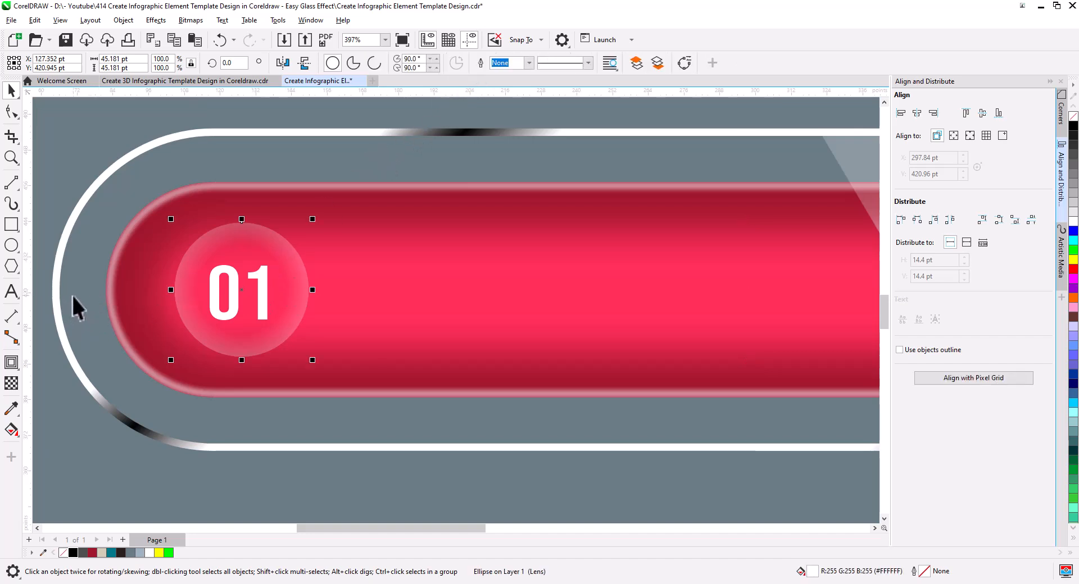
click(12, 383)
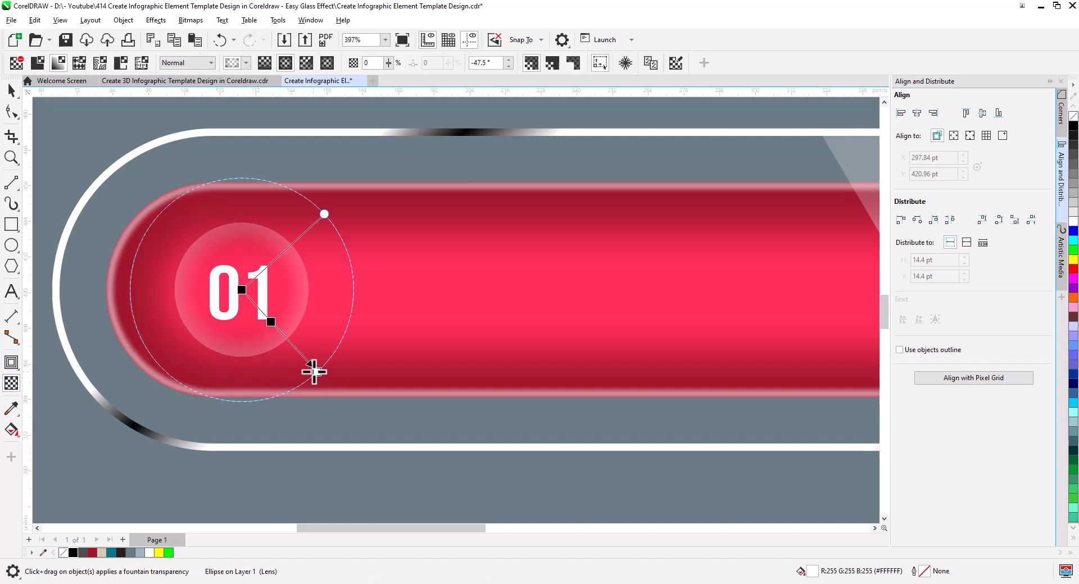
drag(314, 370, 299, 349)
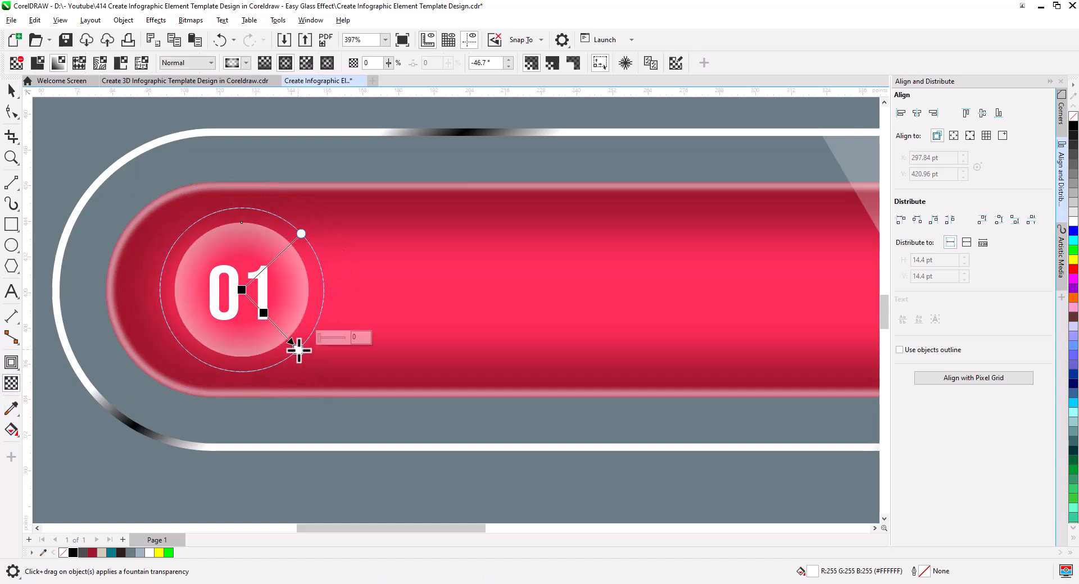
drag(263, 313, 278, 329)
double_click(277, 329)
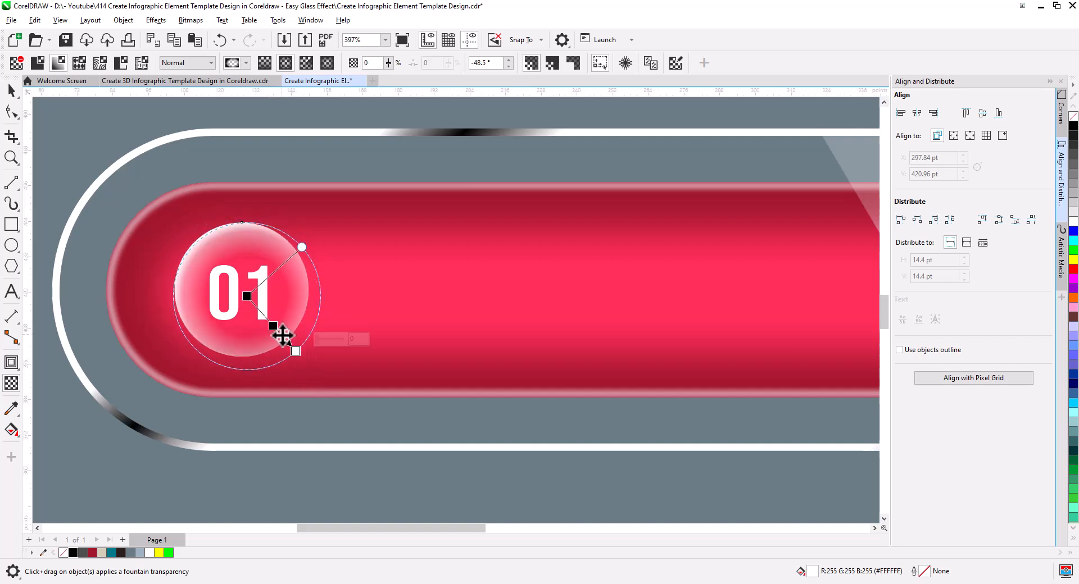
key(ctrl+z)
key(ctrl+z)
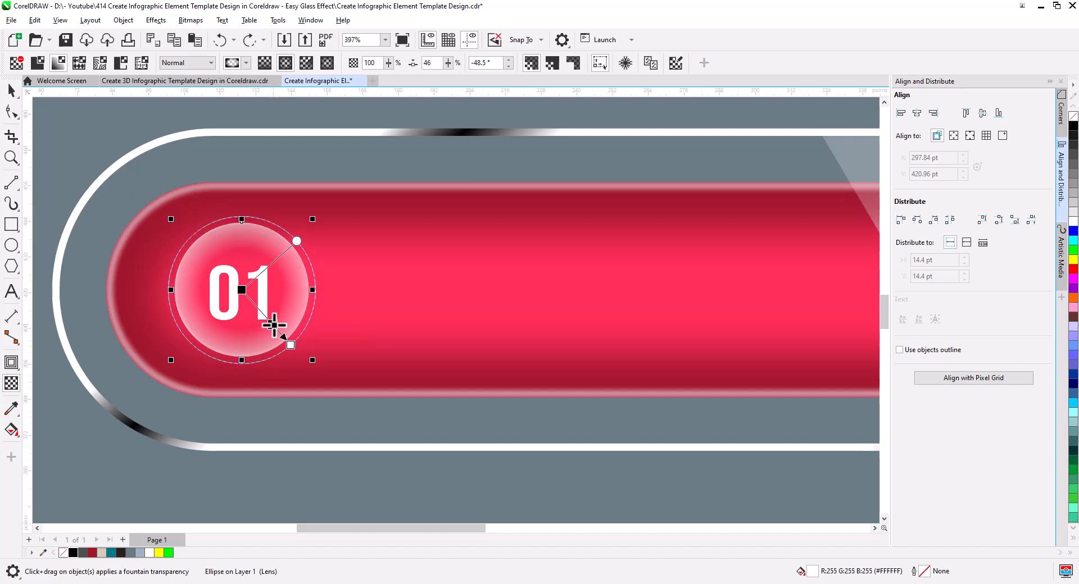
Step: Move the fully transparent node of the left circle's transparency further outward to position 25%
double_click(275, 326)
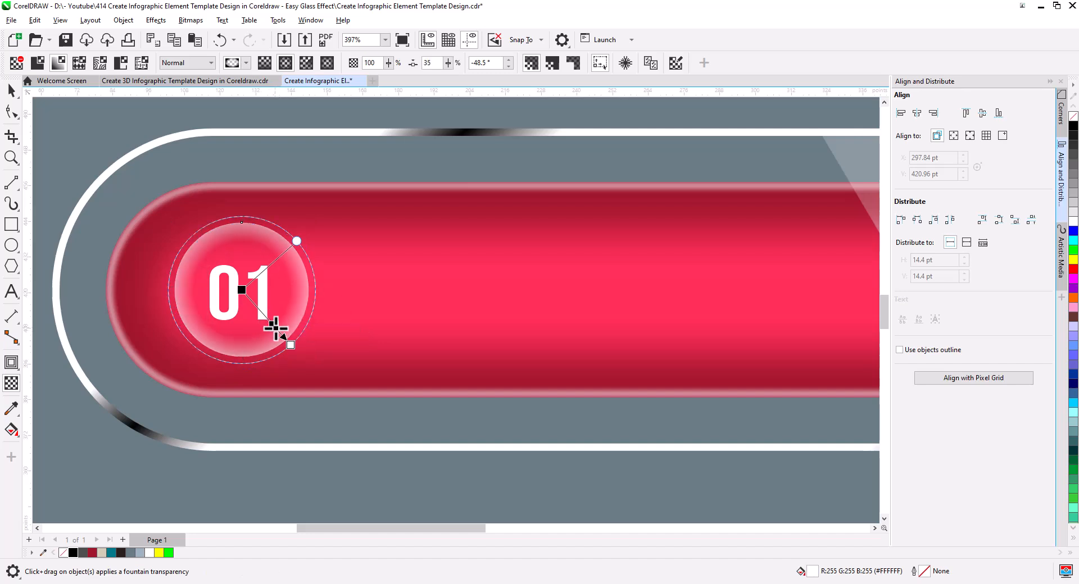
double_click(279, 332)
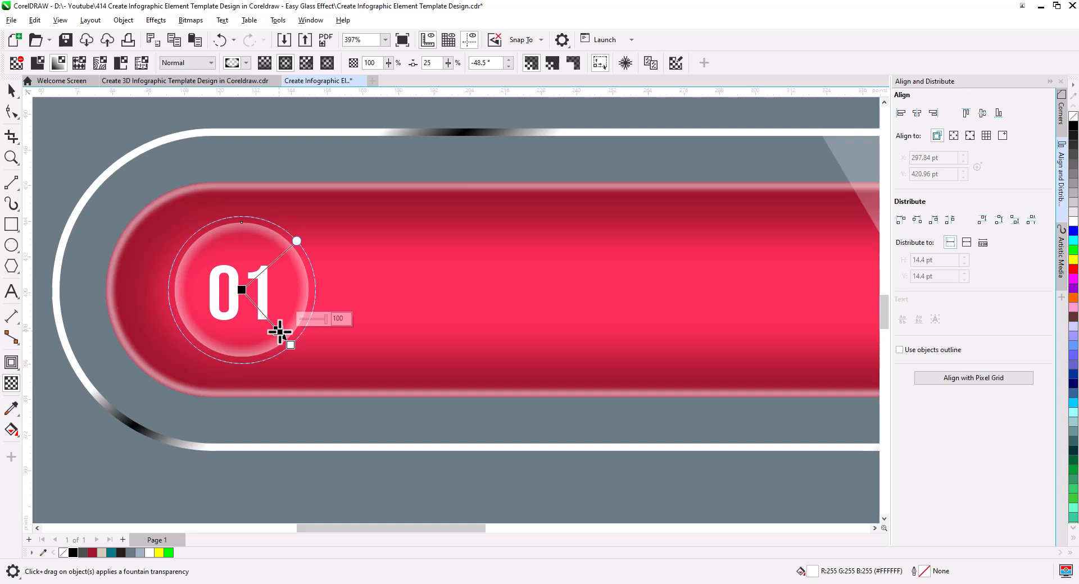
click(11, 91)
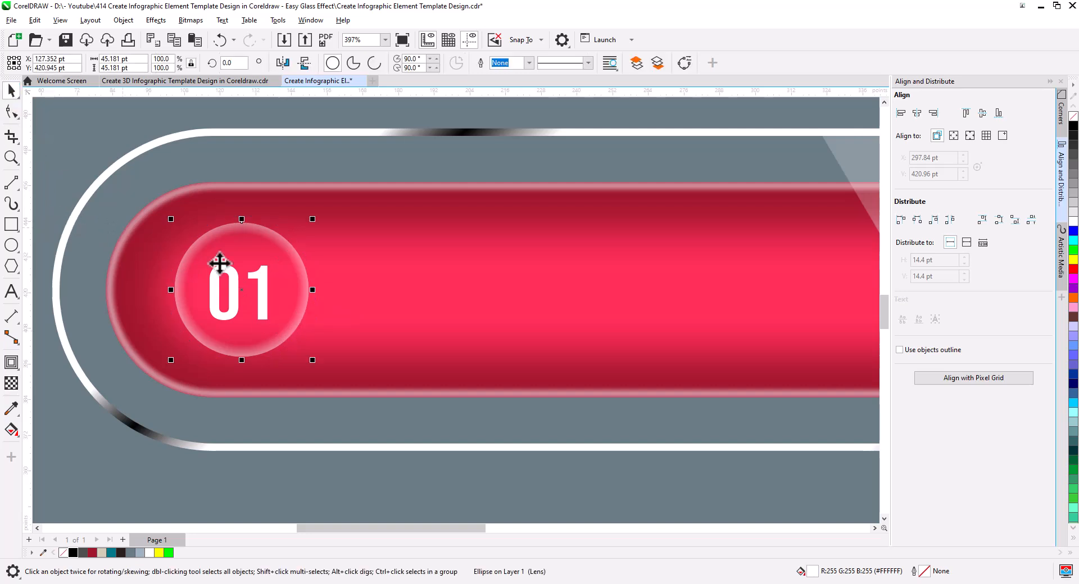
Step: Replace the right glass circle with a copy of the left one, placed at the right end of the red bar
scroll(278, 276, down, 2)
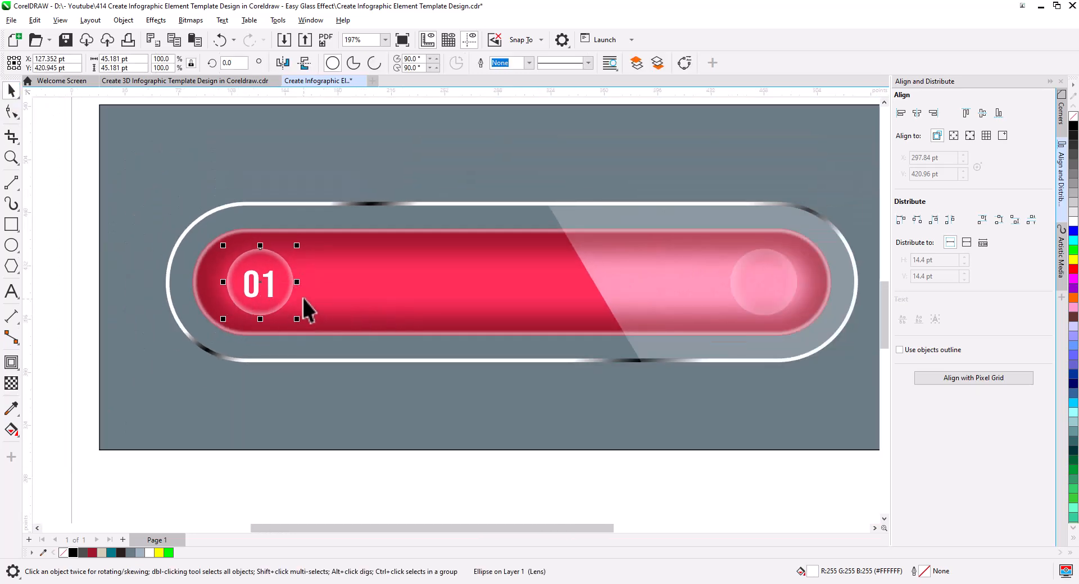
drag(304, 309, 700, 320)
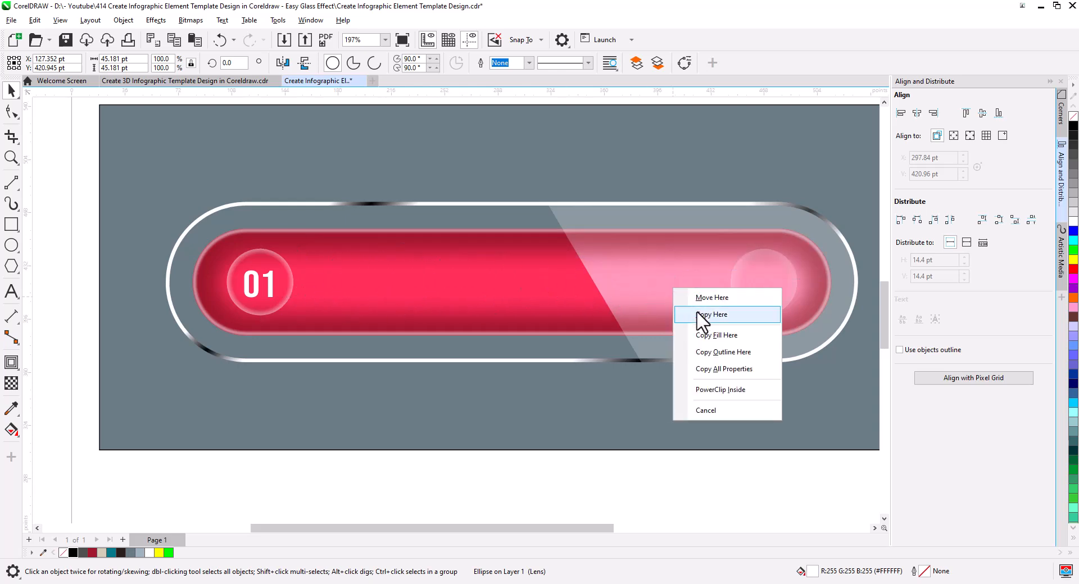
click(712, 315)
click(764, 299)
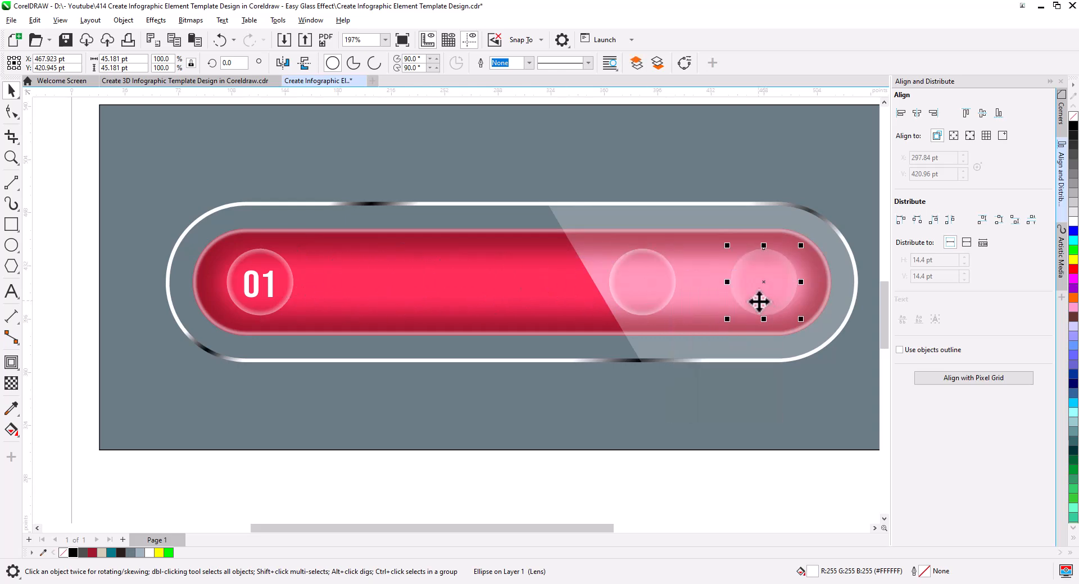
key(Delete)
drag(666, 294, 795, 291)
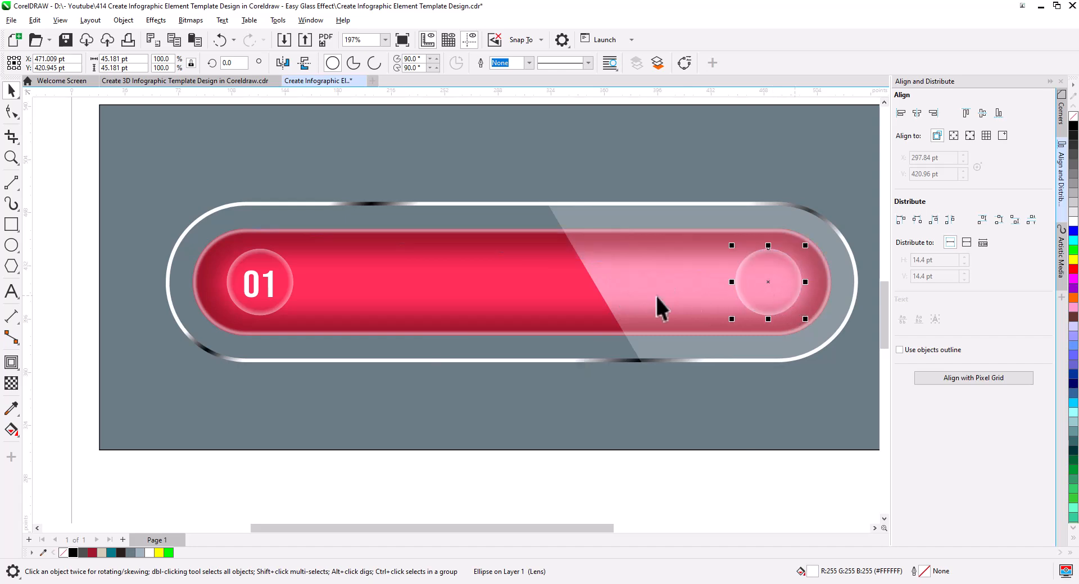
Step: Copy the black megaphone icon from beside the page onto the right glass circle
scroll(477, 253, down, 1)
click(106, 310)
scroll(127, 350, down, 1)
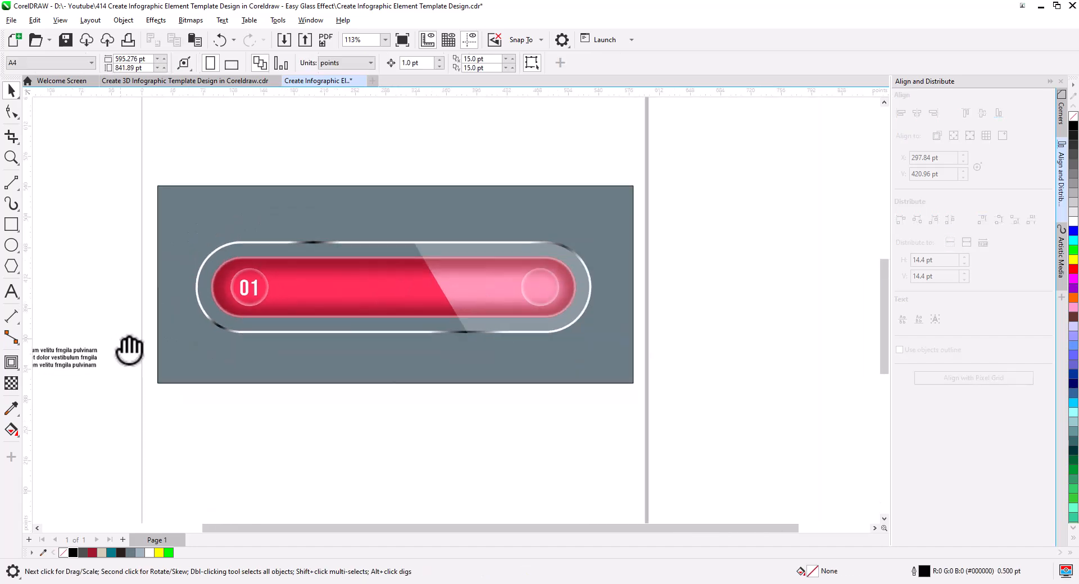
drag(116, 208, 657, 328)
click(668, 344)
scroll(660, 336, up, 3)
Step: Align the megaphone icon and the right glass circle on their horizontal and vertical centers
shift+click(633, 322)
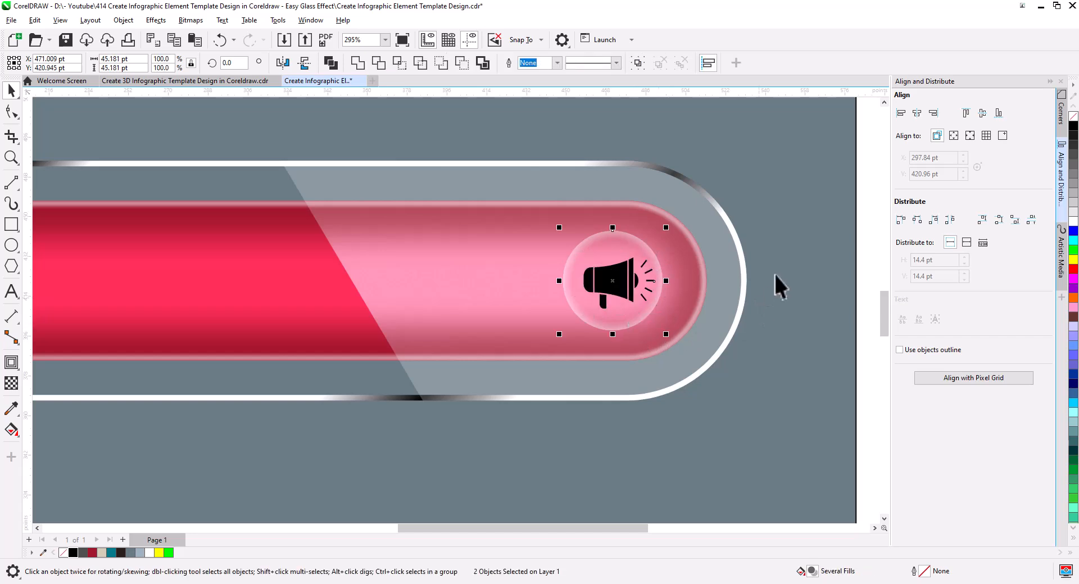
click(917, 113)
click(982, 114)
click(817, 181)
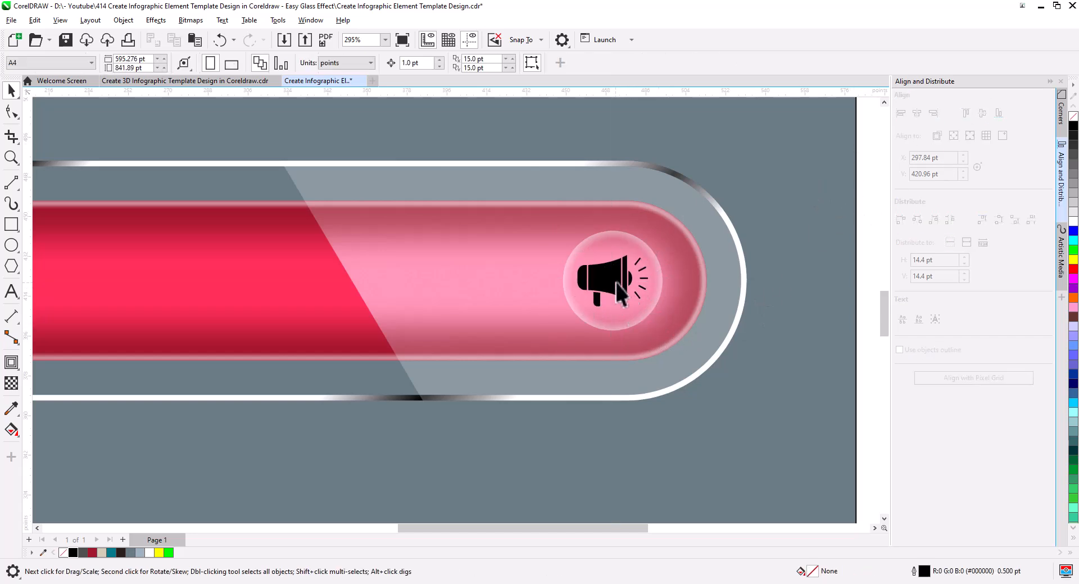
Step: Fill the megaphone icon with white and add a short black drop shadow toward its lower right, with Multiply, opacity 100 and feather 15
click(616, 282)
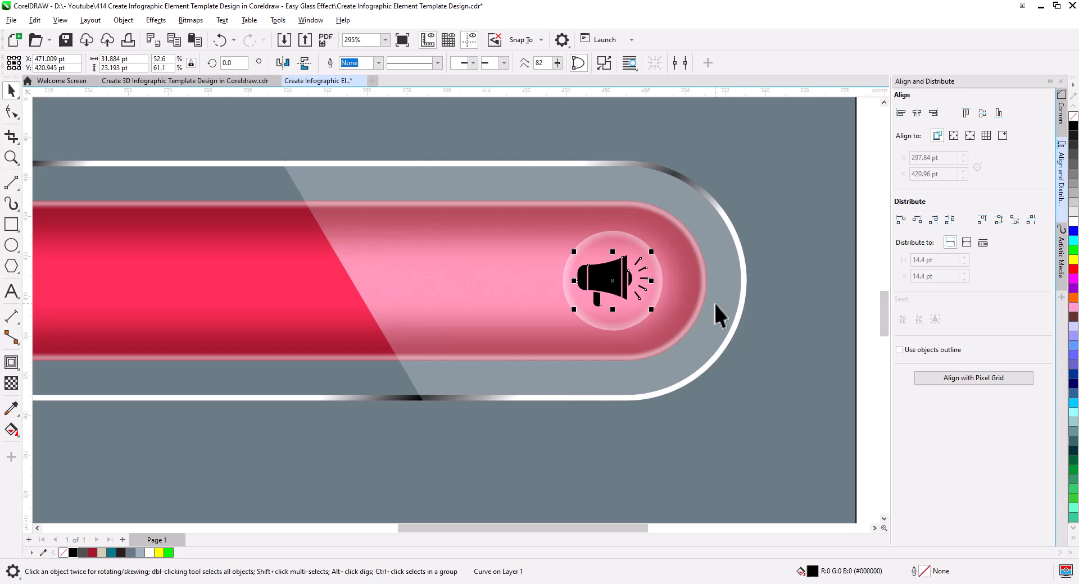
click(1074, 223)
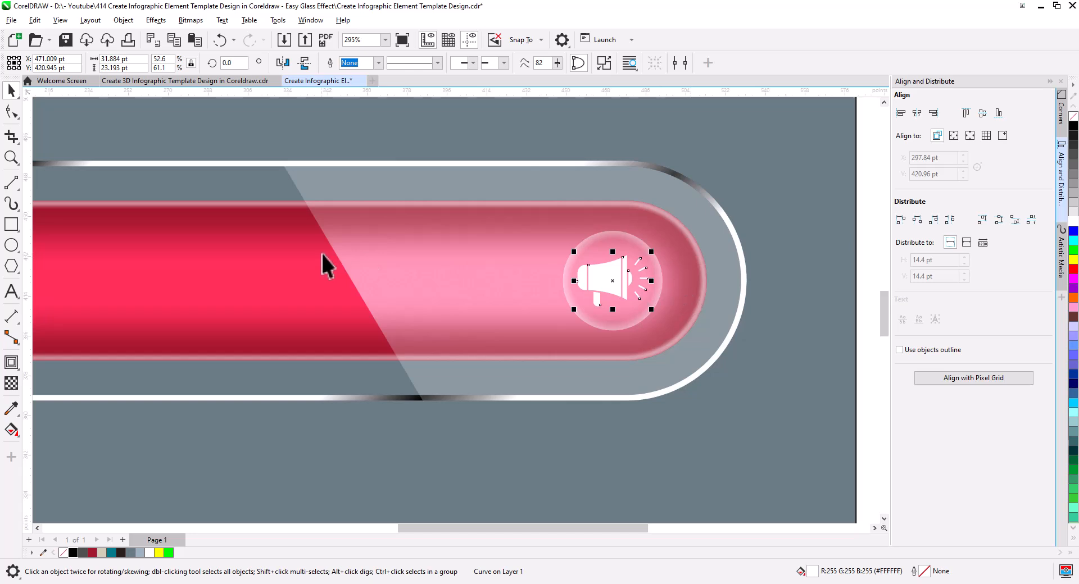
click(12, 368)
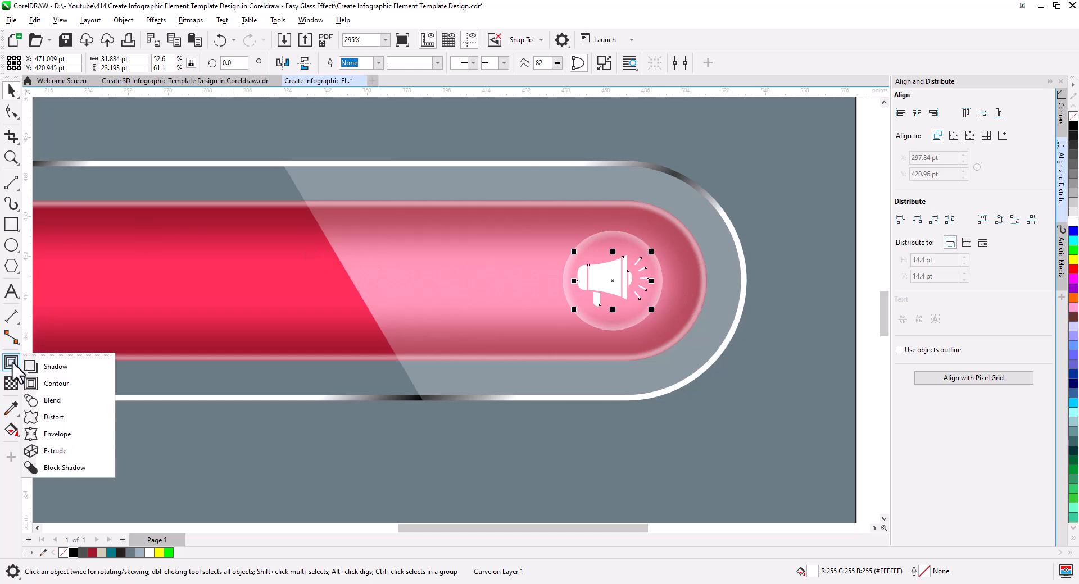
click(49, 367)
drag(618, 298, 629, 312)
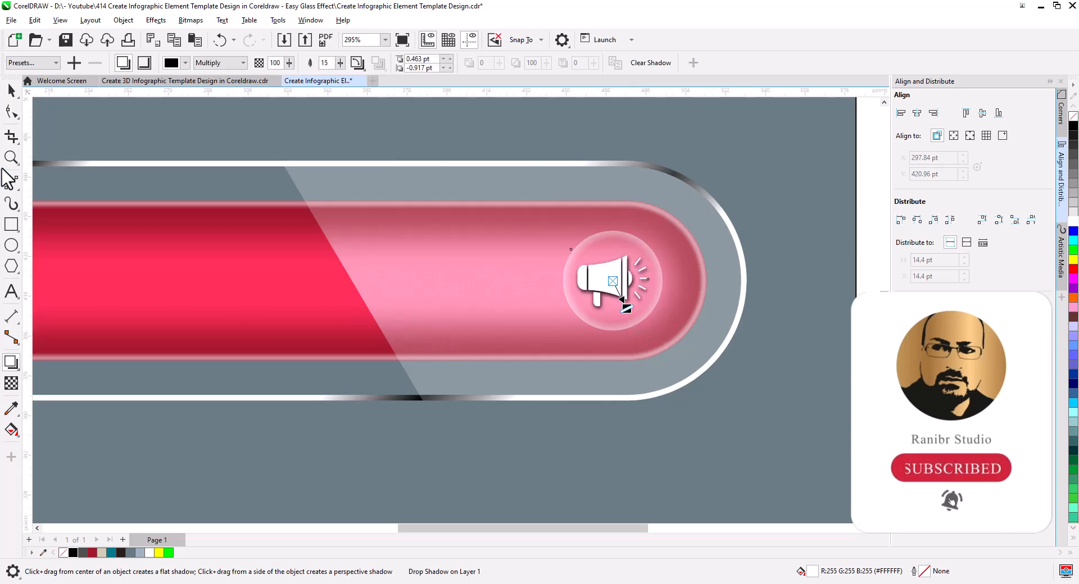
click(11, 90)
Step: Add a short black drop shadow toward the lower right of the "01" number, with Multiply, opacity 100 and feather 15
scroll(395, 303, down, 2)
scroll(398, 328, down, 1)
drag(343, 343, 469, 366)
scroll(265, 325, up, 3)
click(254, 316)
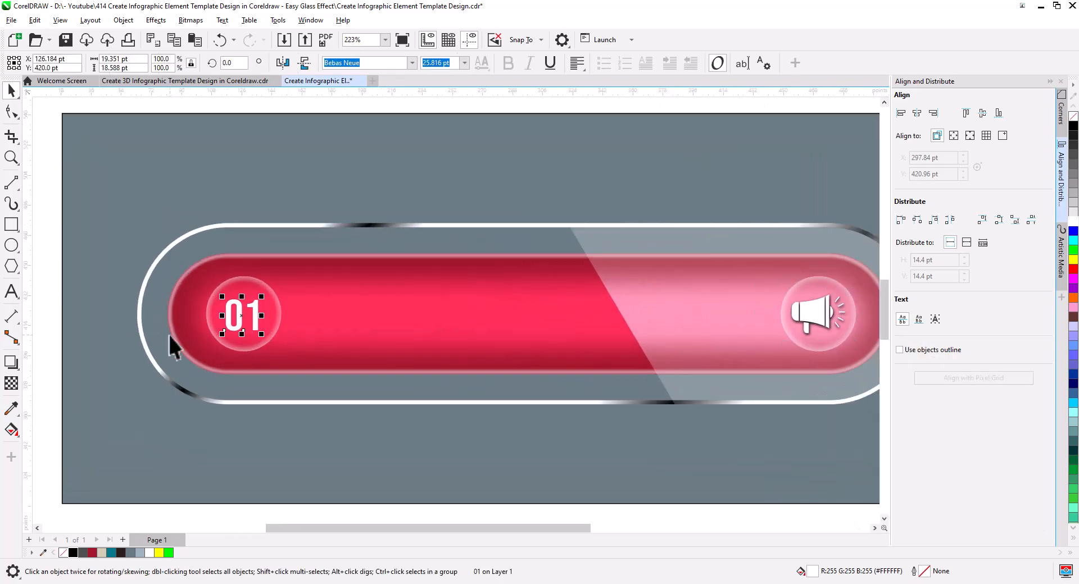
click(11, 364)
scroll(234, 315, up, 2)
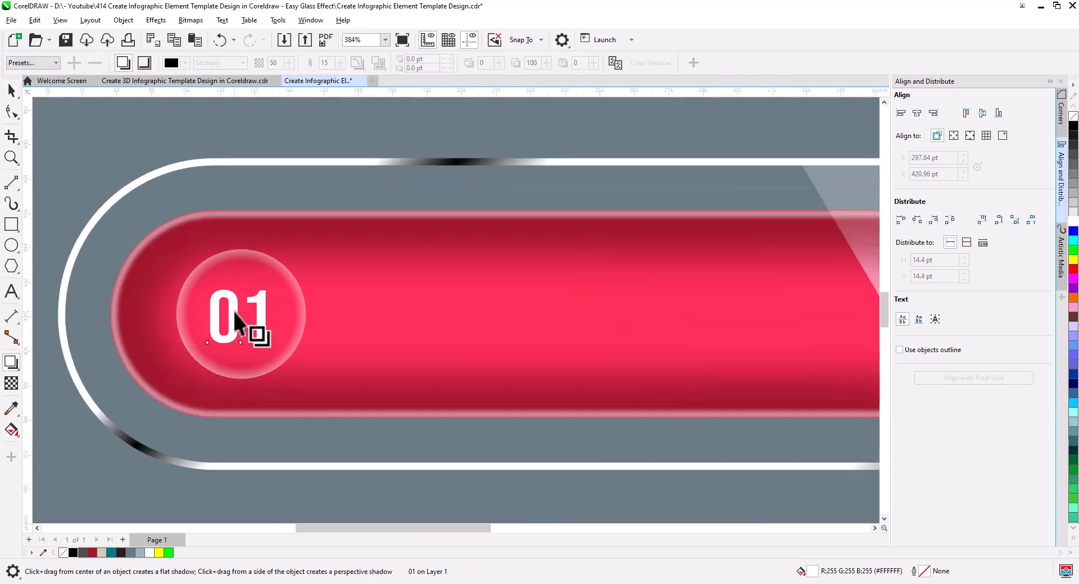
drag(251, 330, 262, 345)
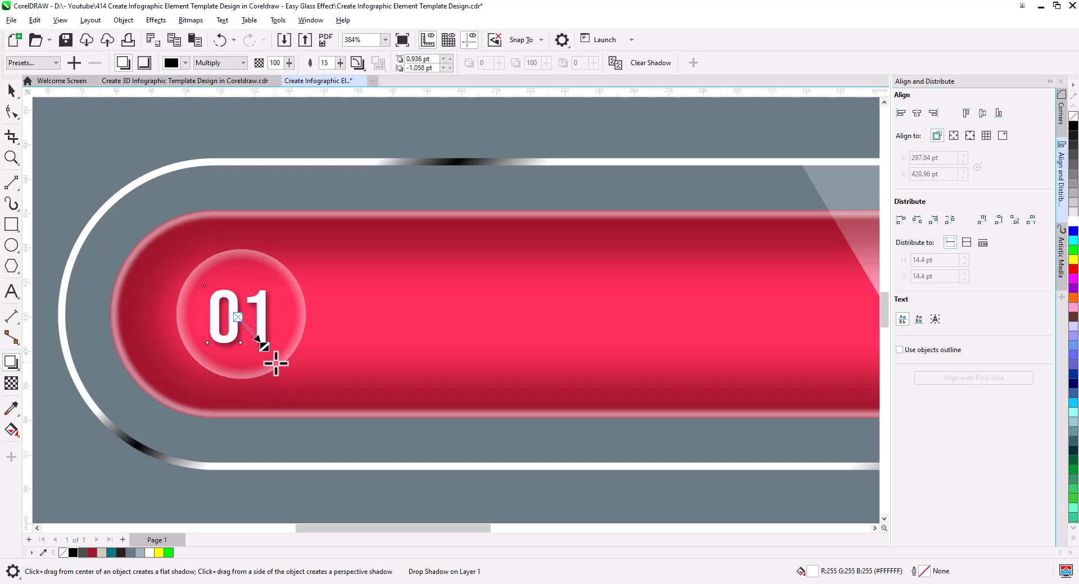
click(11, 90)
scroll(291, 264, down, 3)
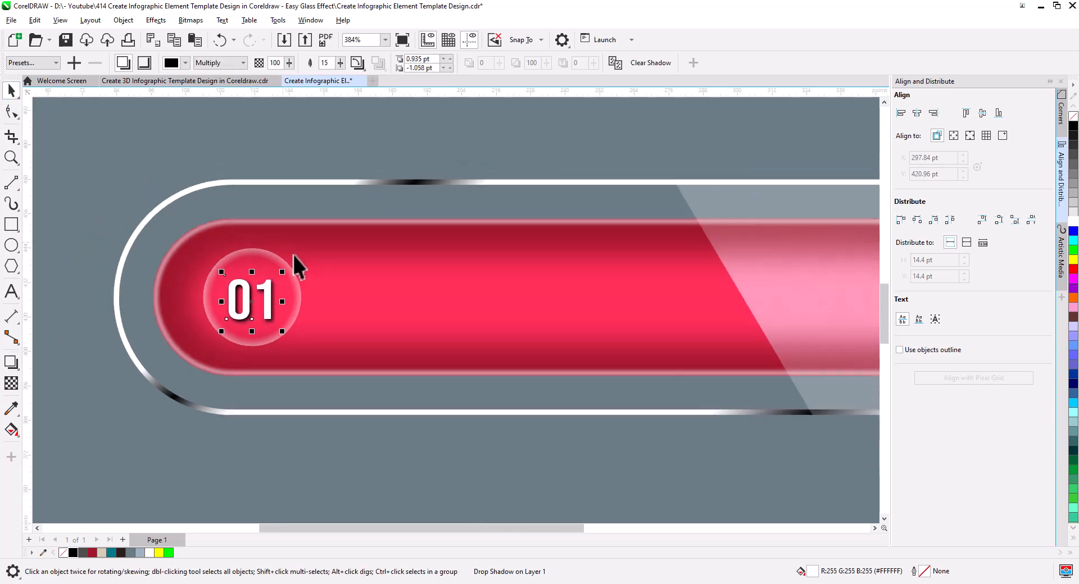
drag(347, 300, 334, 293)
click(255, 401)
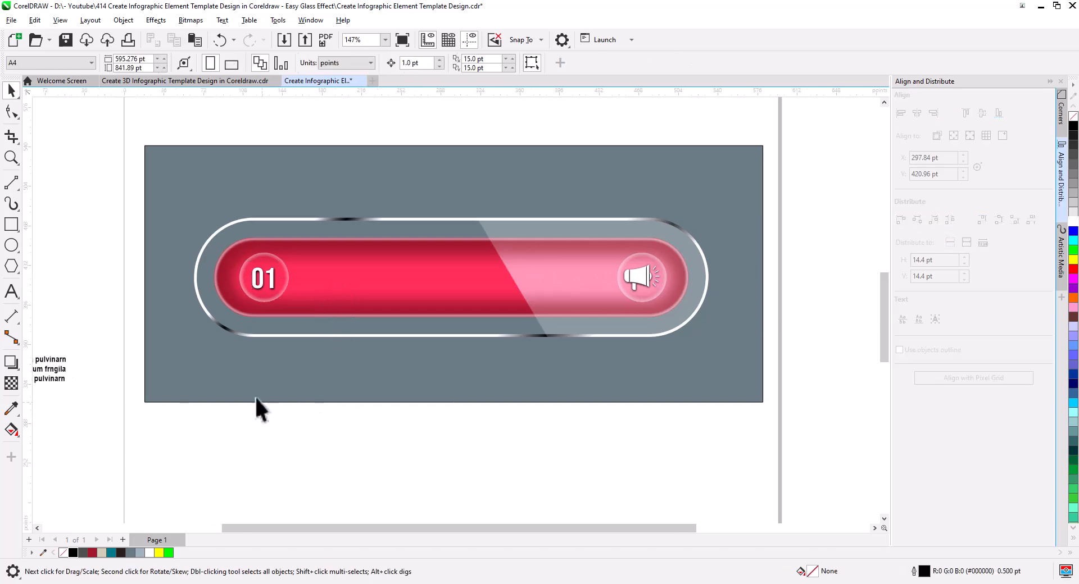
Step: Copy the "LOREM IPSUM" heading and its paragraph from beside the page onto the red bar and fill both with white
scroll(231, 387, down, 2)
drag(214, 390, 370, 377)
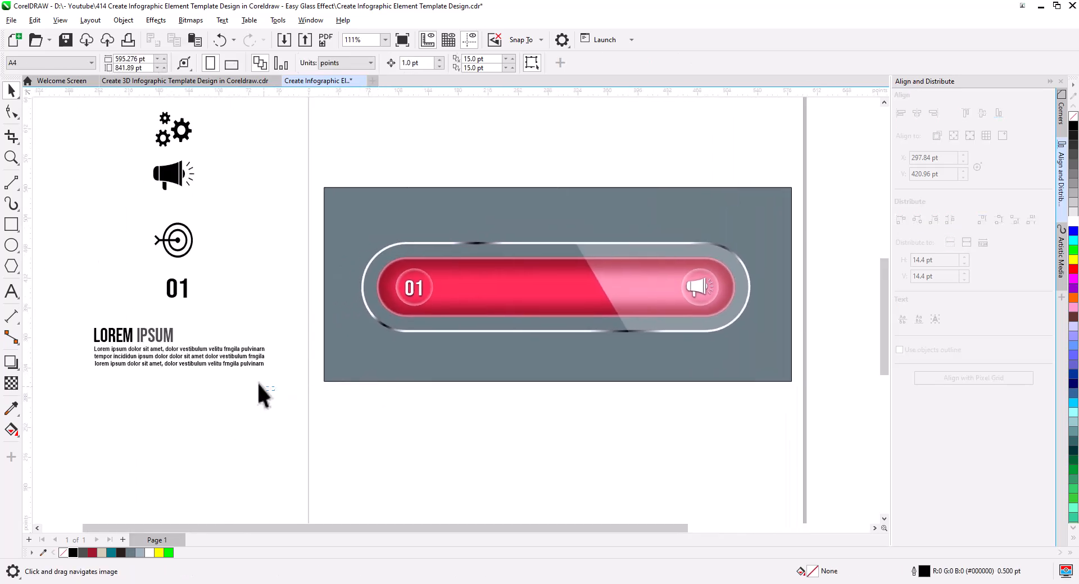
drag(82, 319, 487, 282)
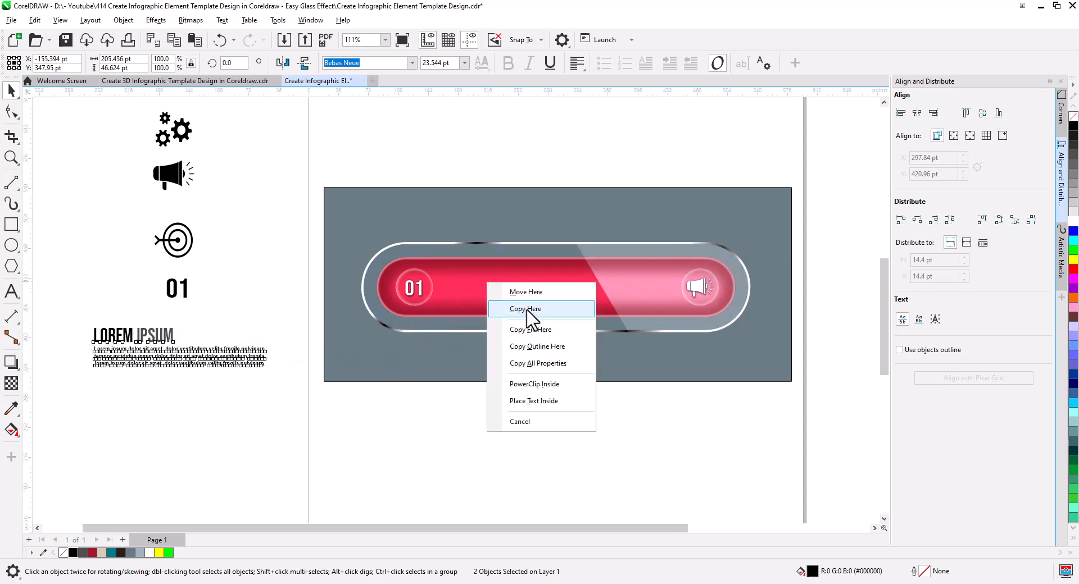
click(549, 305)
scroll(571, 308, up, 3)
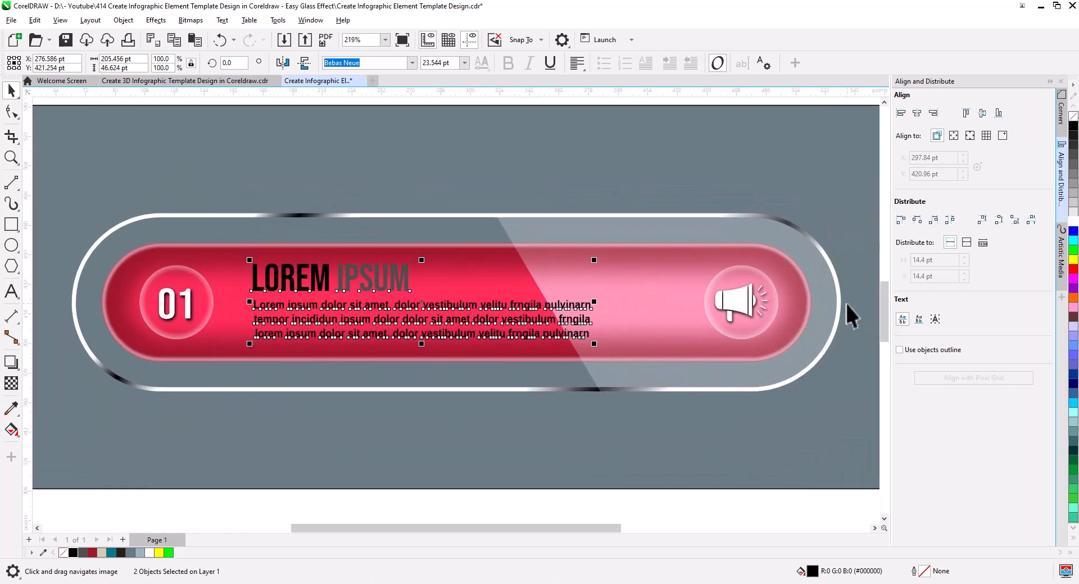
click(1074, 222)
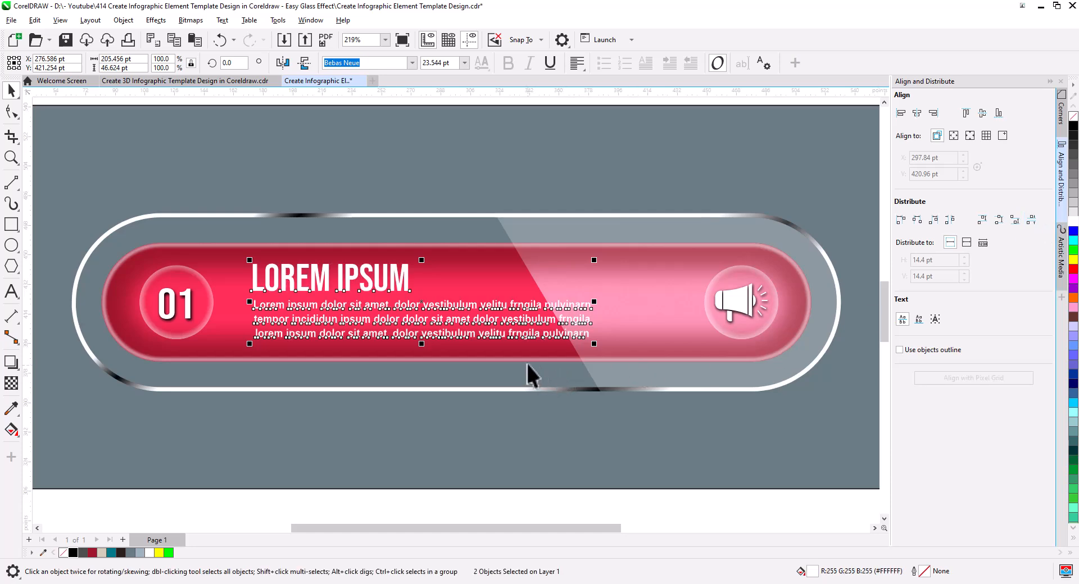
Step: Shift the text block slightly toward the number, scale it to about 192 pt wide, and reduce the heading to about 17.5 pt
drag(375, 333, 369, 333)
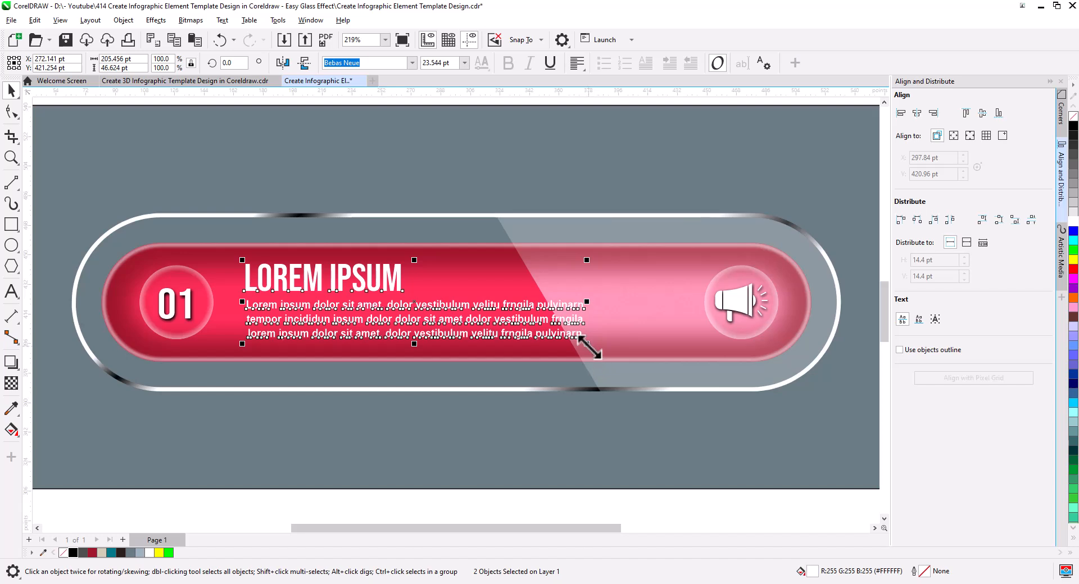
drag(587, 344, 586, 349)
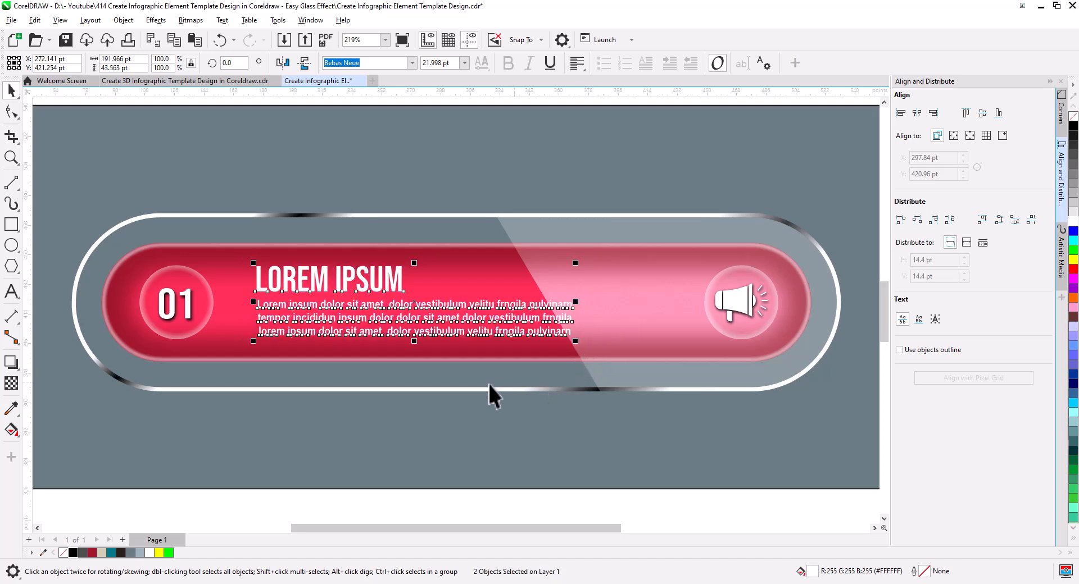
click(436, 353)
click(394, 292)
mouse_move(405, 294)
mouse_down()
mouse_move(414, 303)
mouse_move(394, 305)
mouse_up()
Step: Enlarge the paragraph to 115.2% and center it horizontally on the red bar
click(396, 306)
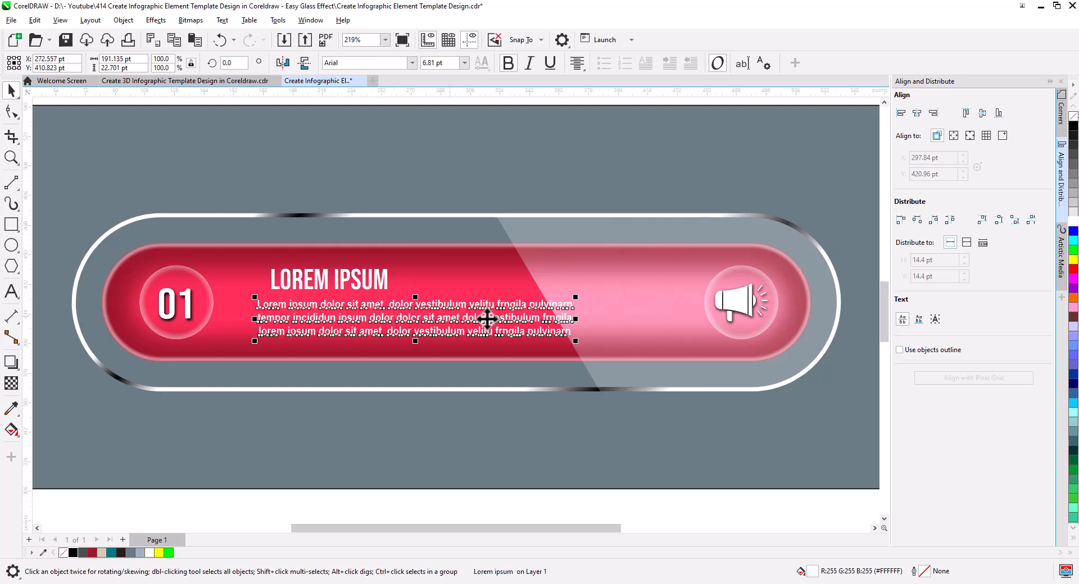
drag(576, 298, 626, 288)
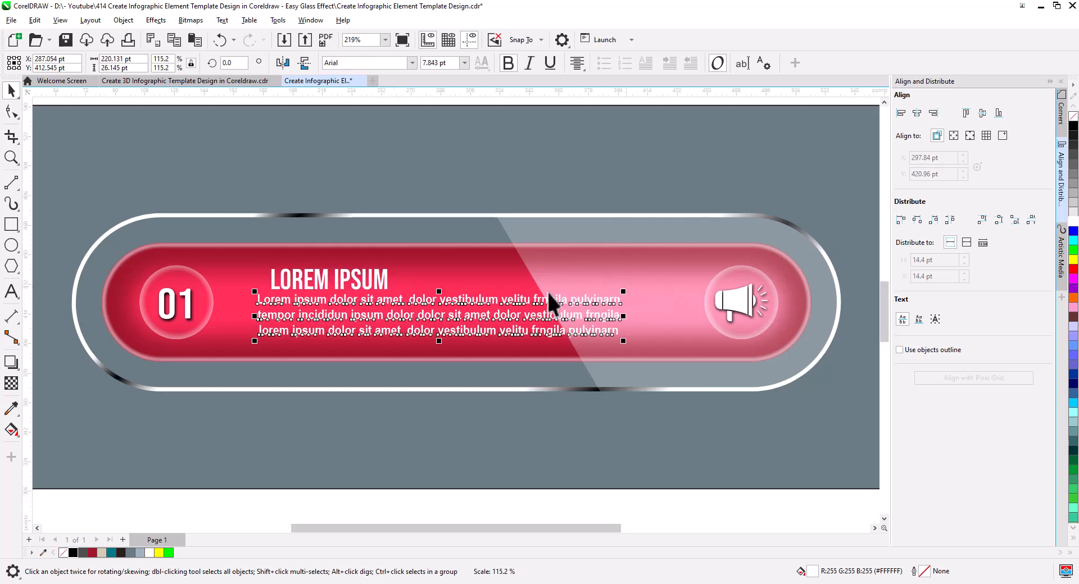
shift+click(489, 270)
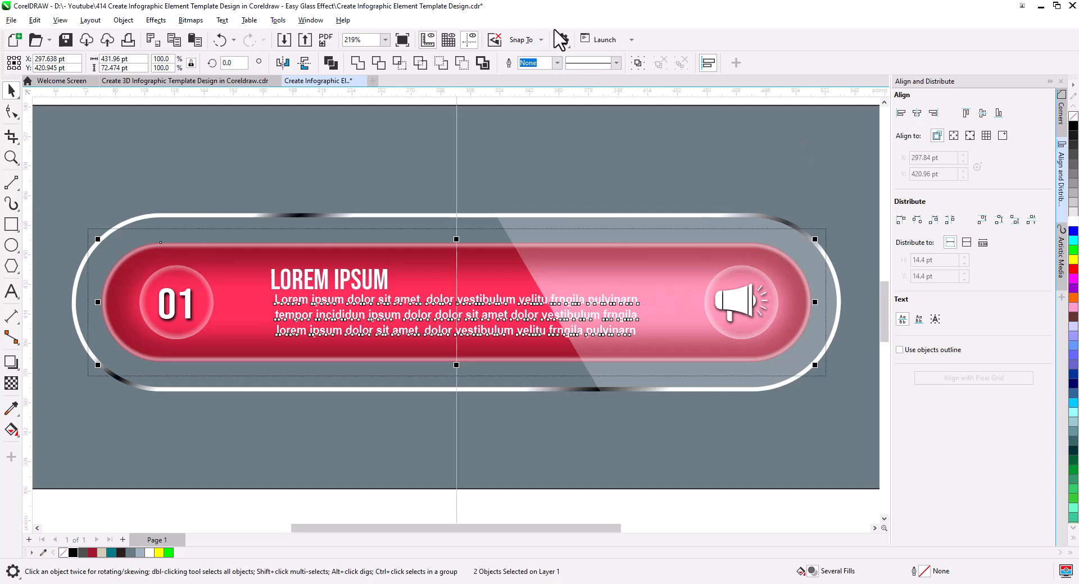
Step: Widen the paragraph's character spacing with the Shape tool until the text spans about 251 pt
click(15, 112)
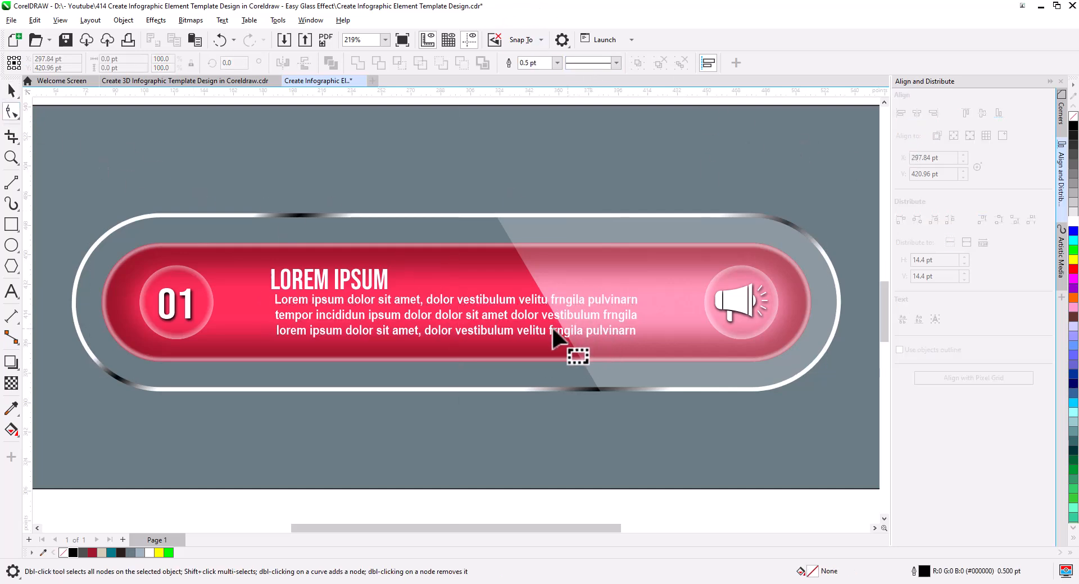
click(506, 332)
drag(645, 344, 706, 352)
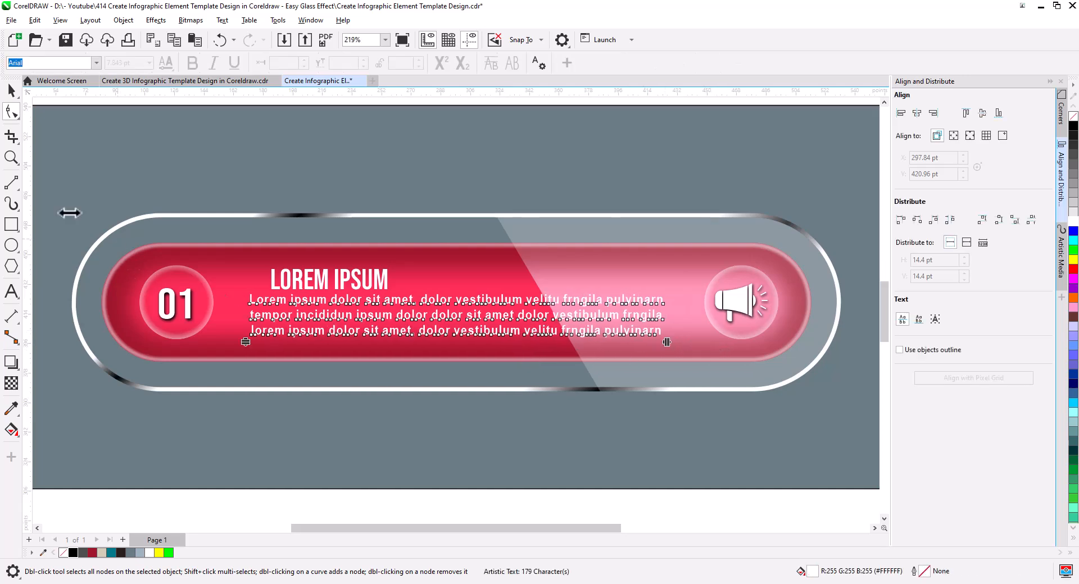
click(15, 99)
Step: Align the "LOREM IPSUM" heading to the paragraph's left edge
click(318, 282)
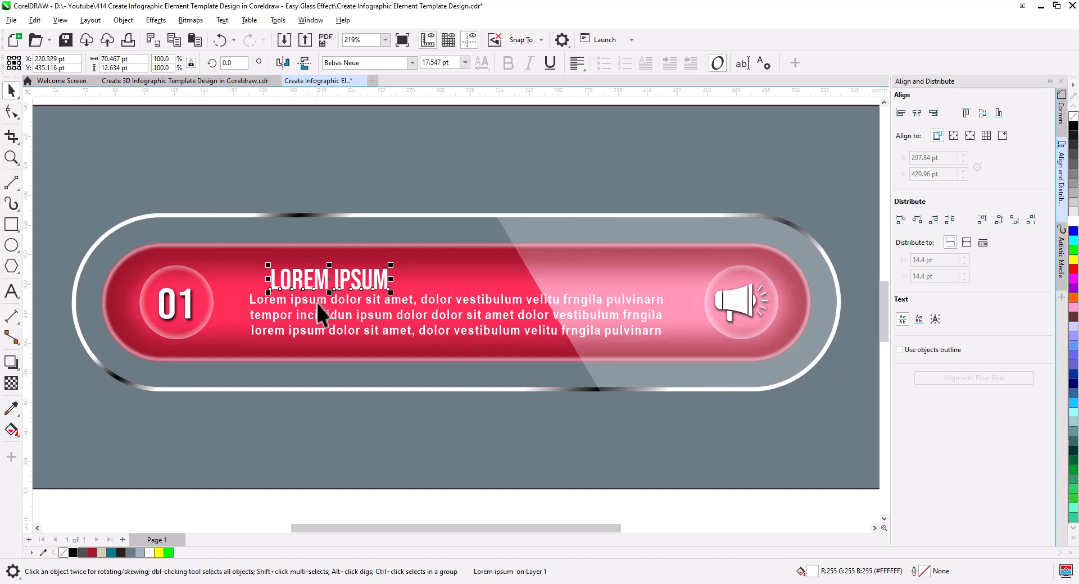
shift+click(316, 302)
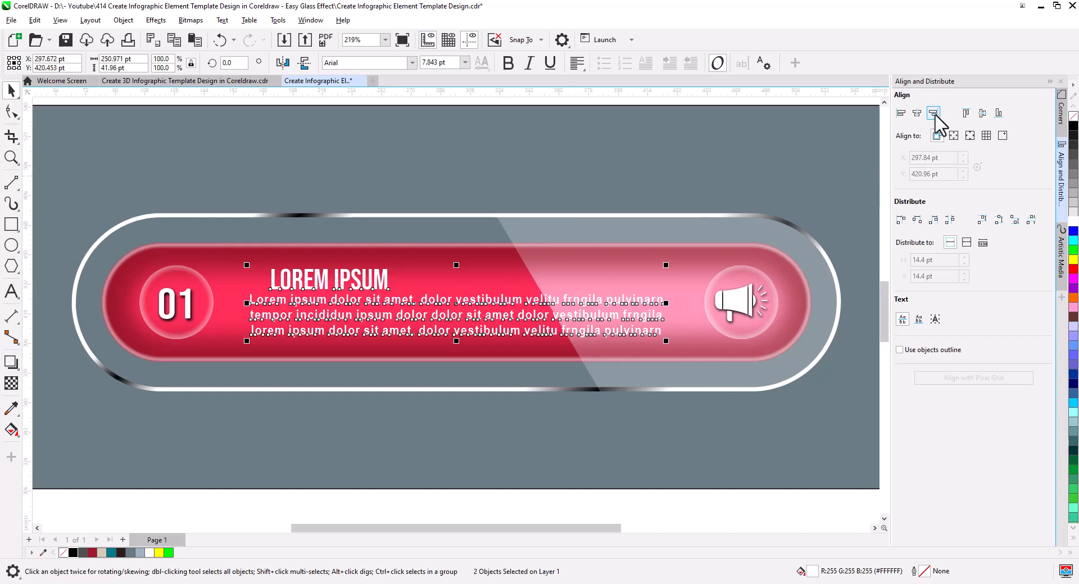
click(901, 114)
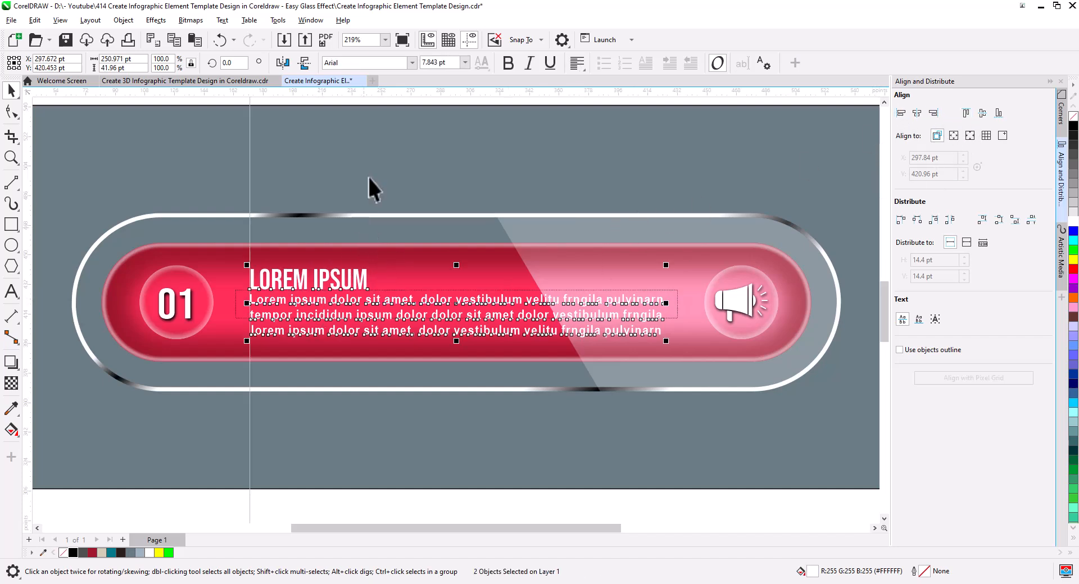
key(Escape)
Step: Unlock the gray background rectangle and stretch it vertically from its center to almost the full page height
scroll(293, 277, down, 2)
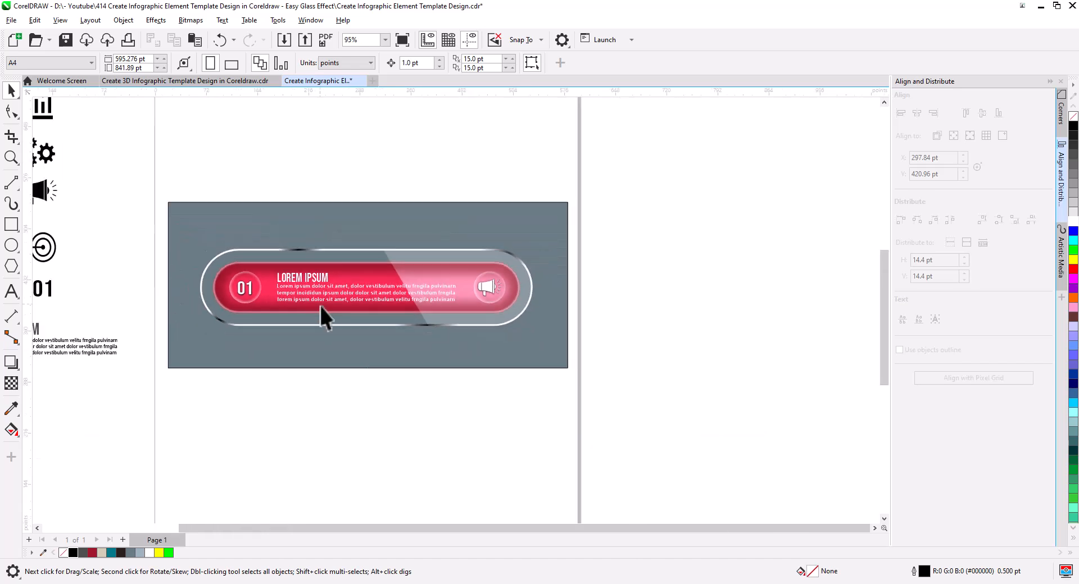
drag(333, 325, 387, 295)
right_click(370, 327)
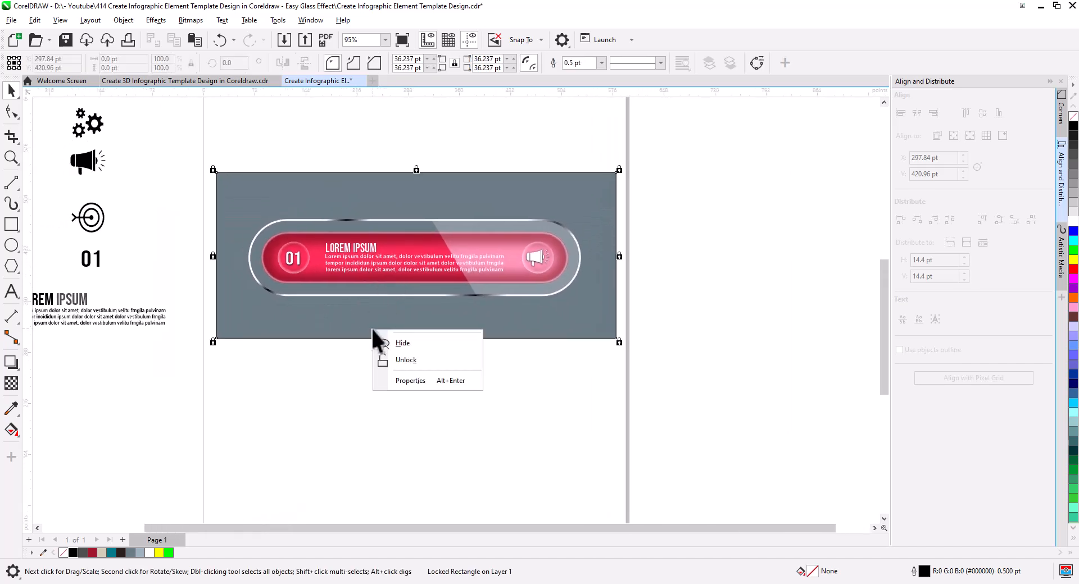
click(396, 361)
scroll(389, 359, down, 2)
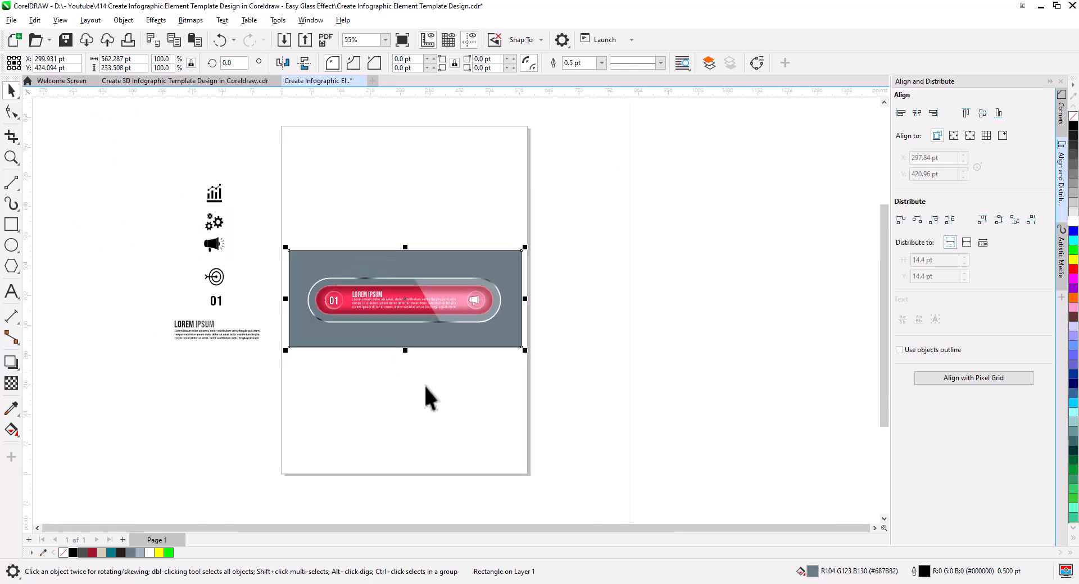
drag(409, 354, 413, 459)
click(540, 377)
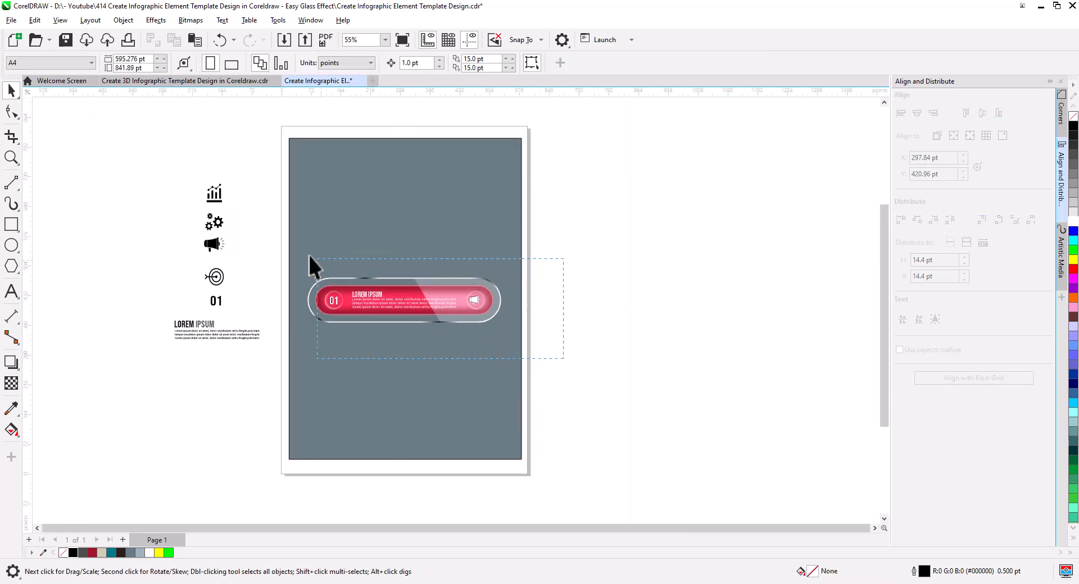
Step: Move the complete red bar up near the background's top and copy it straight down three times at equal spacing for four bars
drag(309, 255, 310, 258)
drag(382, 301, 388, 265)
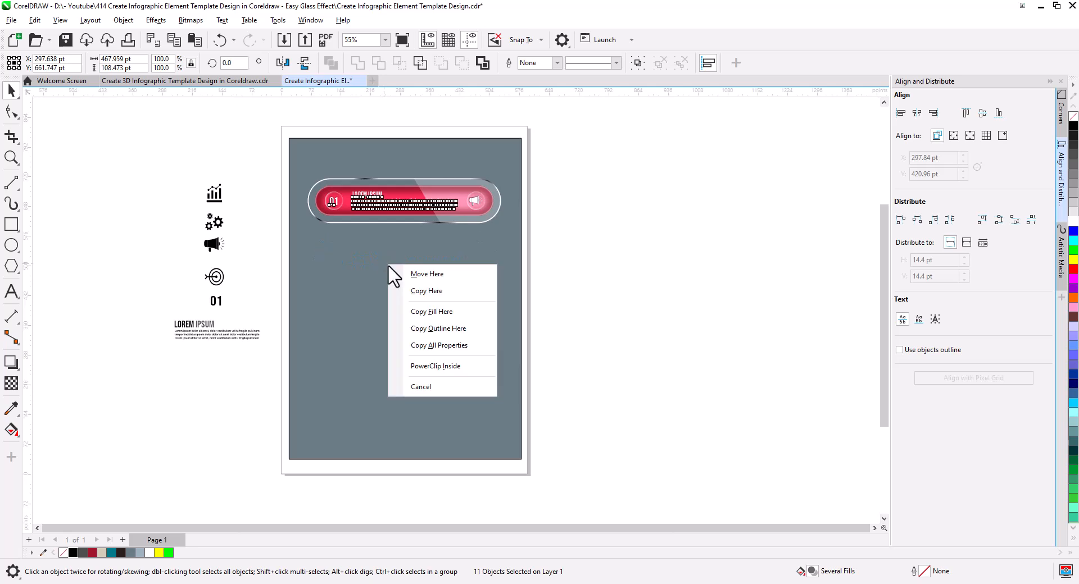
click(410, 292)
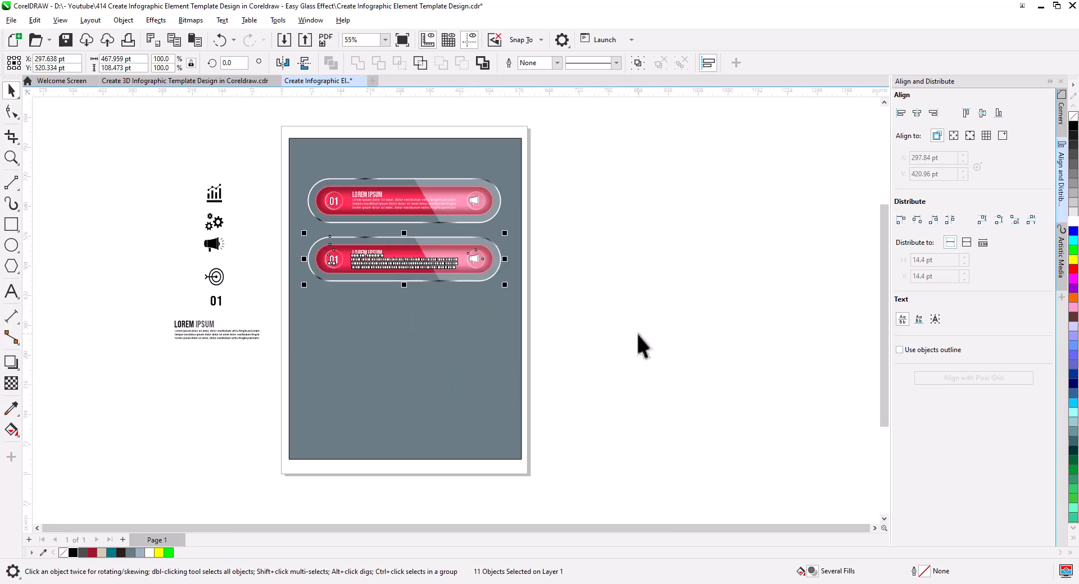
key(ctrl+r)
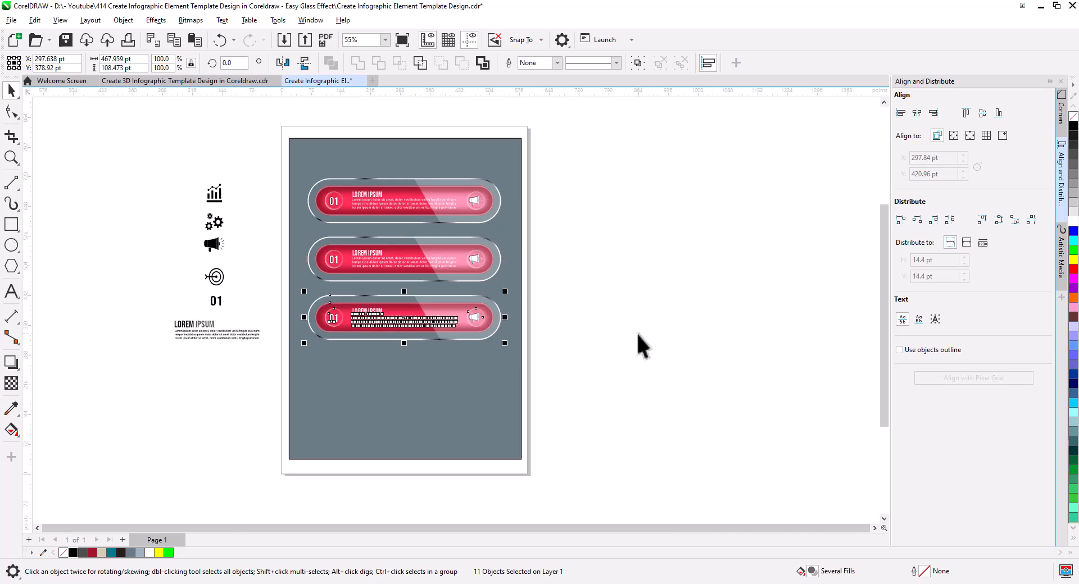
key(ctrl+r)
click(589, 382)
Step: Recolor the second bar teal, the third dark brown and the fourth blue
scroll(379, 353, up, 3)
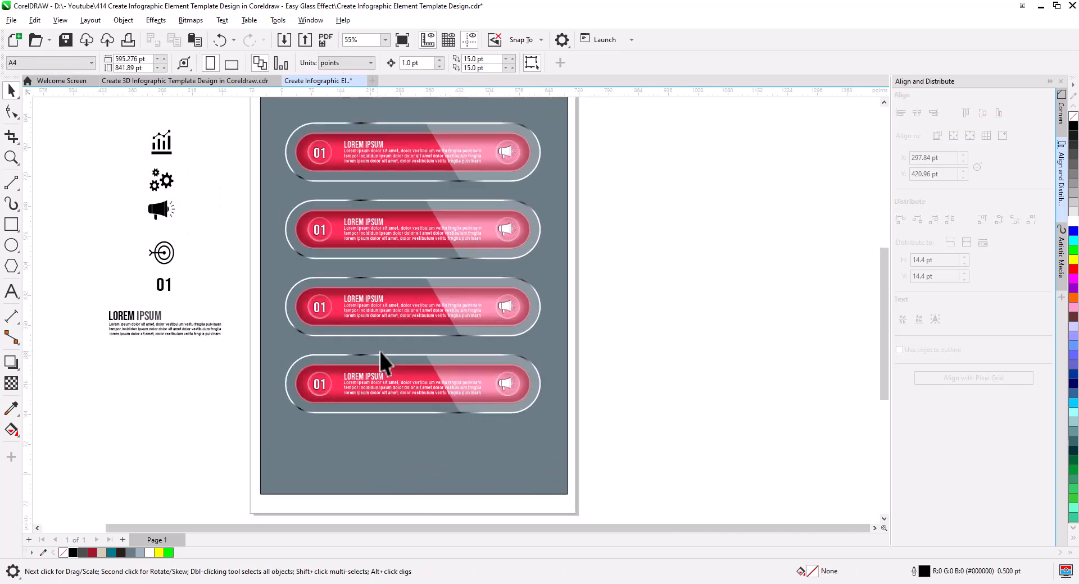
drag(390, 354, 395, 400)
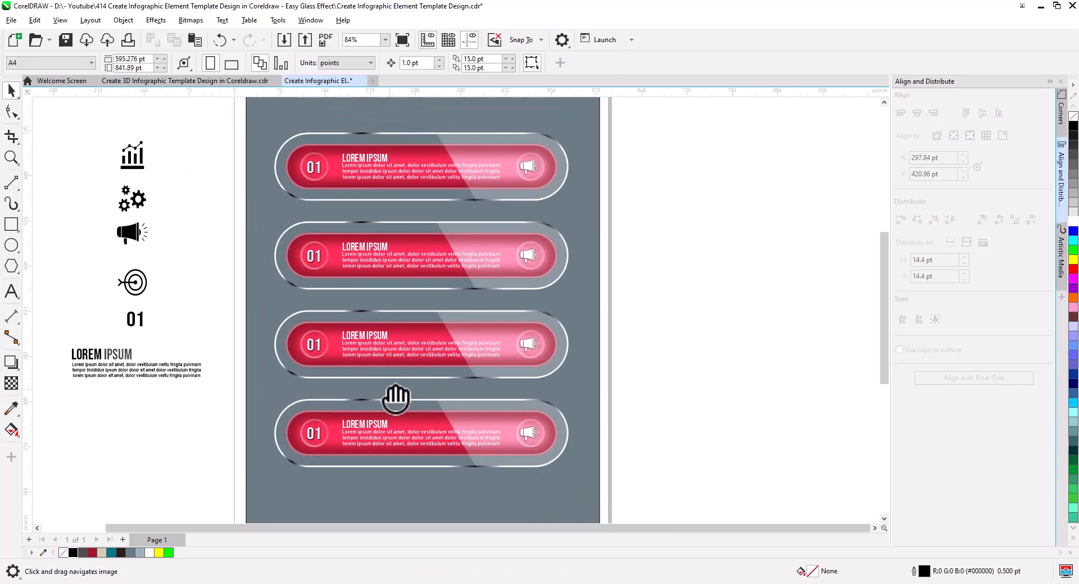
ctrl+click(410, 256)
click(111, 553)
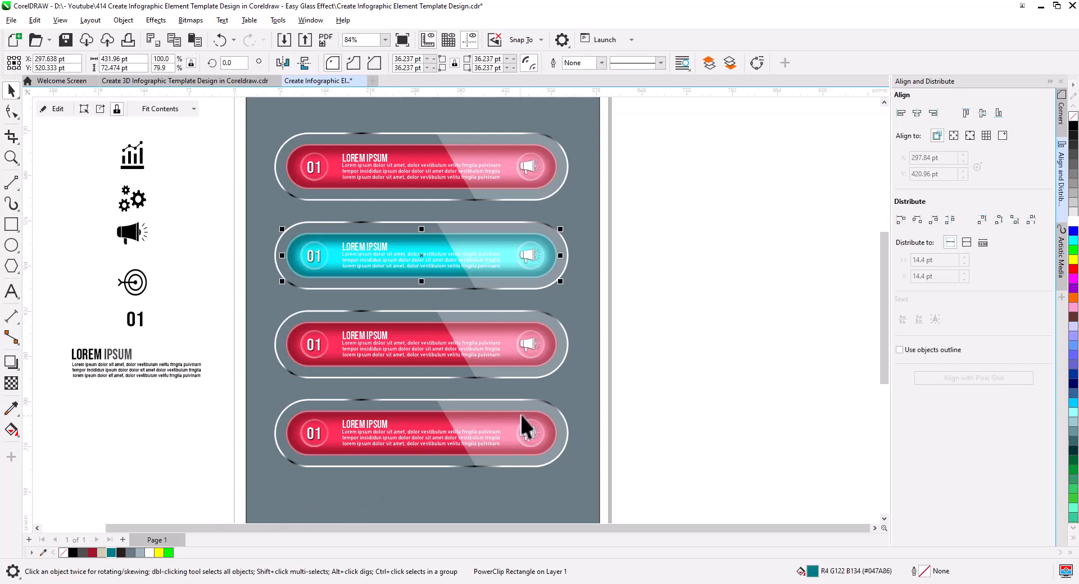
ctrl+click(424, 335)
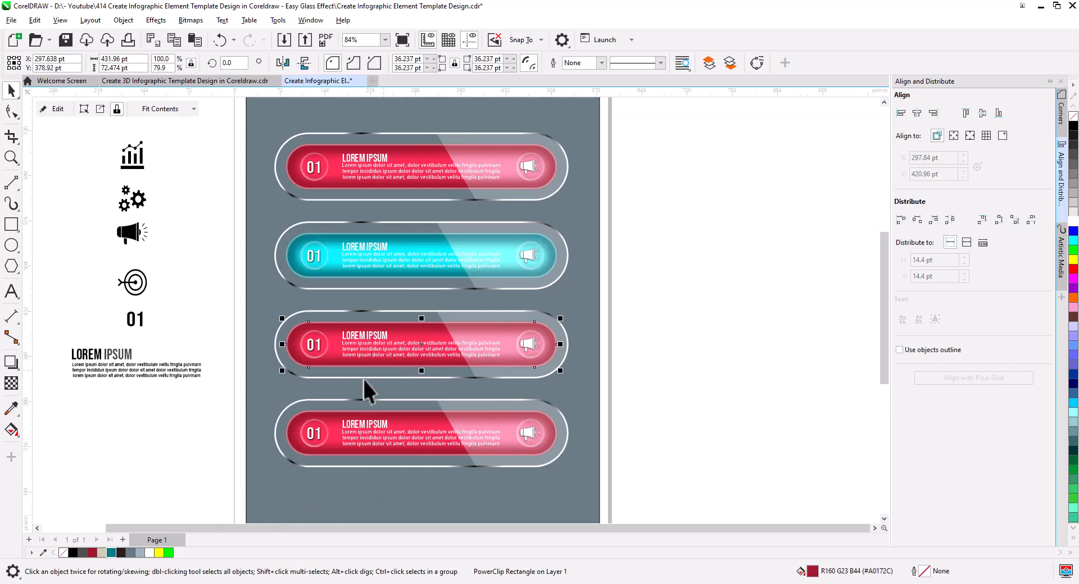
click(120, 553)
ctrl+click(454, 432)
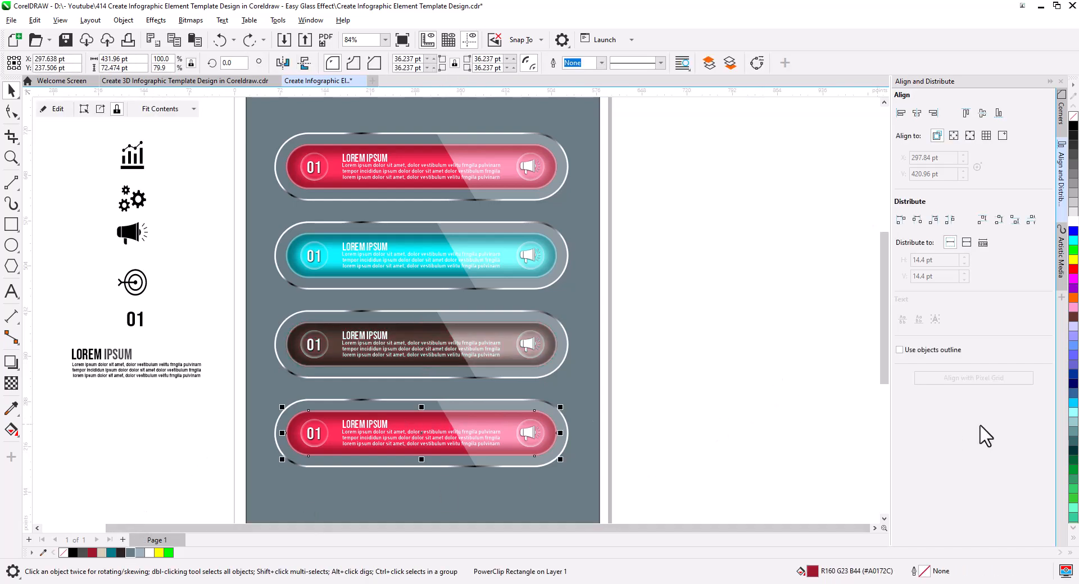
click(1073, 386)
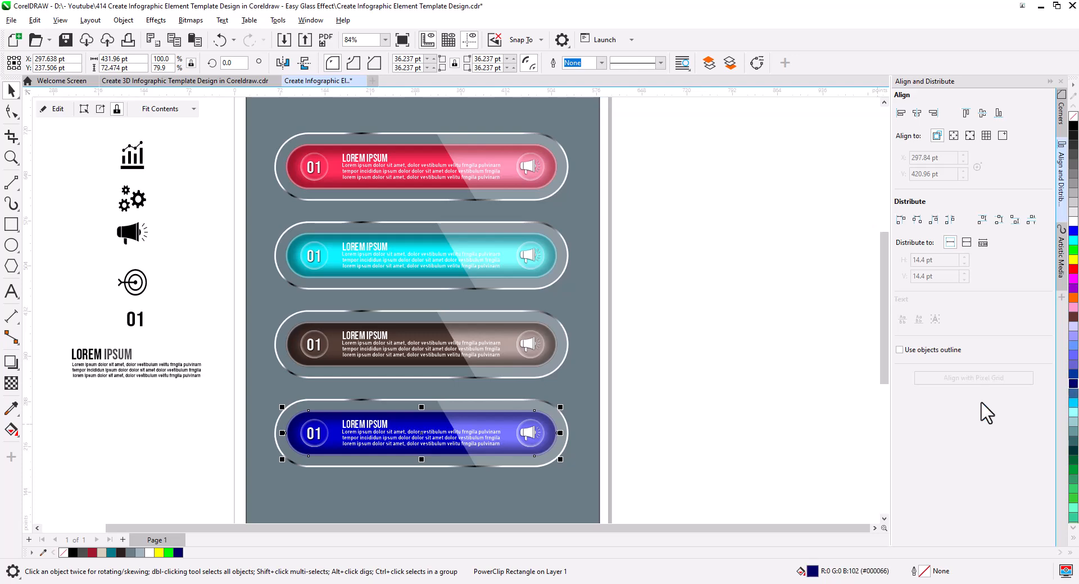
click(767, 401)
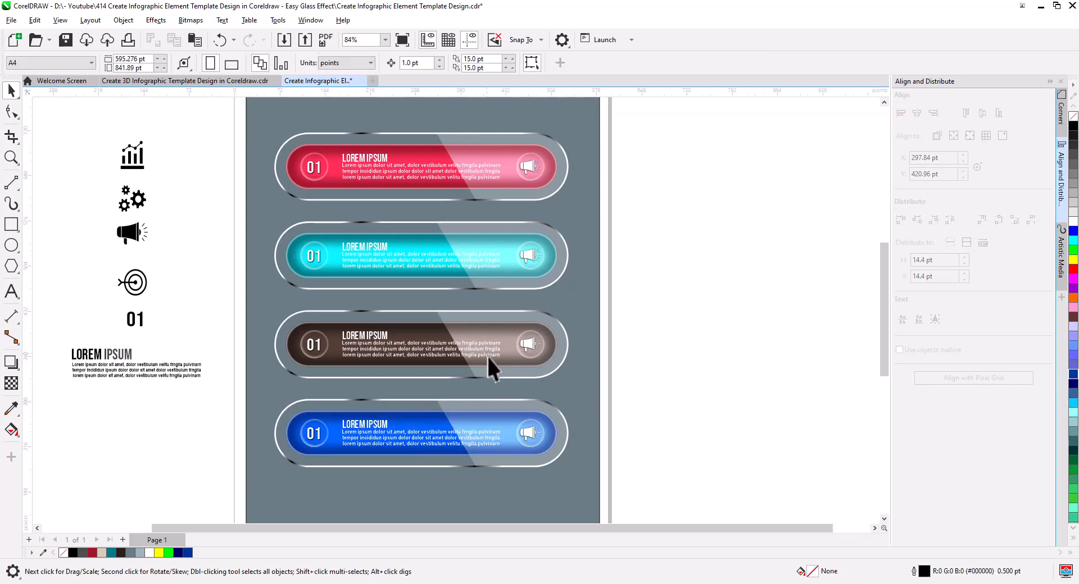
Step: Set the white glow shape inside the blue bar's PowerClip to a uniform transparency of 40
scroll(488, 357, up, 2)
drag(512, 398, 571, 325)
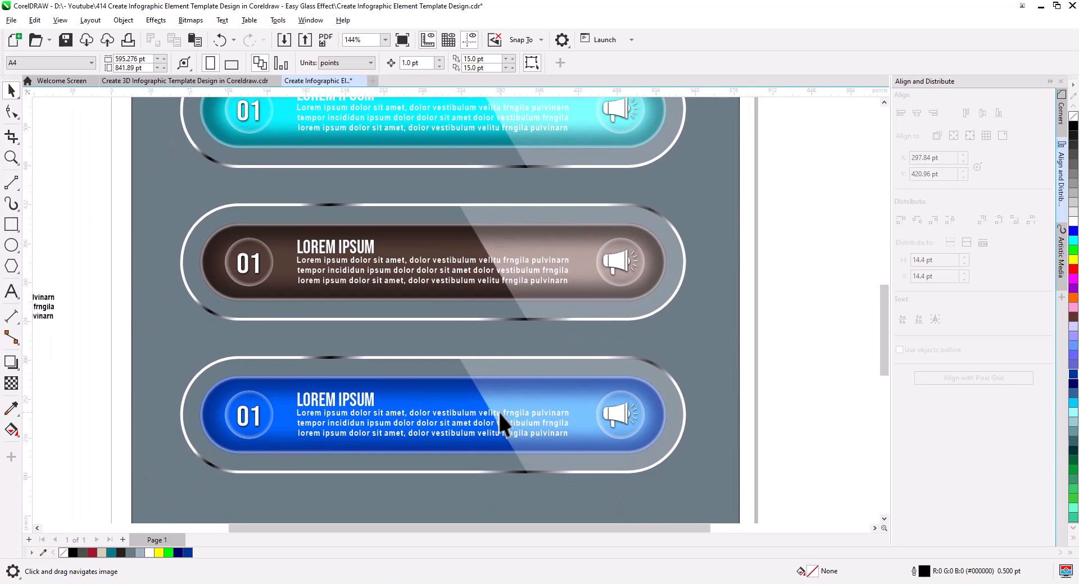
scroll(498, 410, up, 2)
drag(492, 417, 507, 390)
click(377, 368)
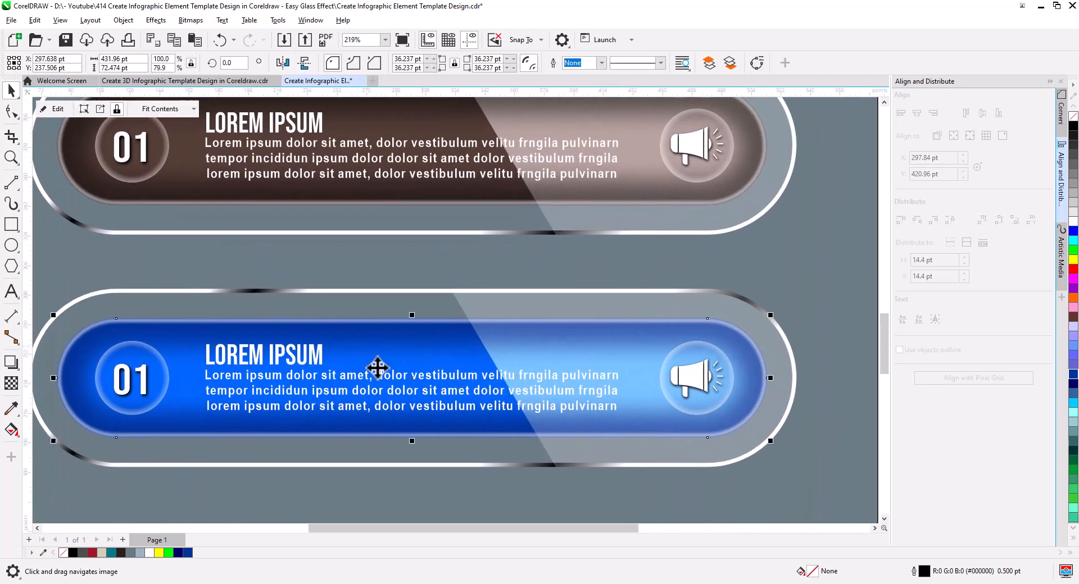
click(55, 109)
click(316, 376)
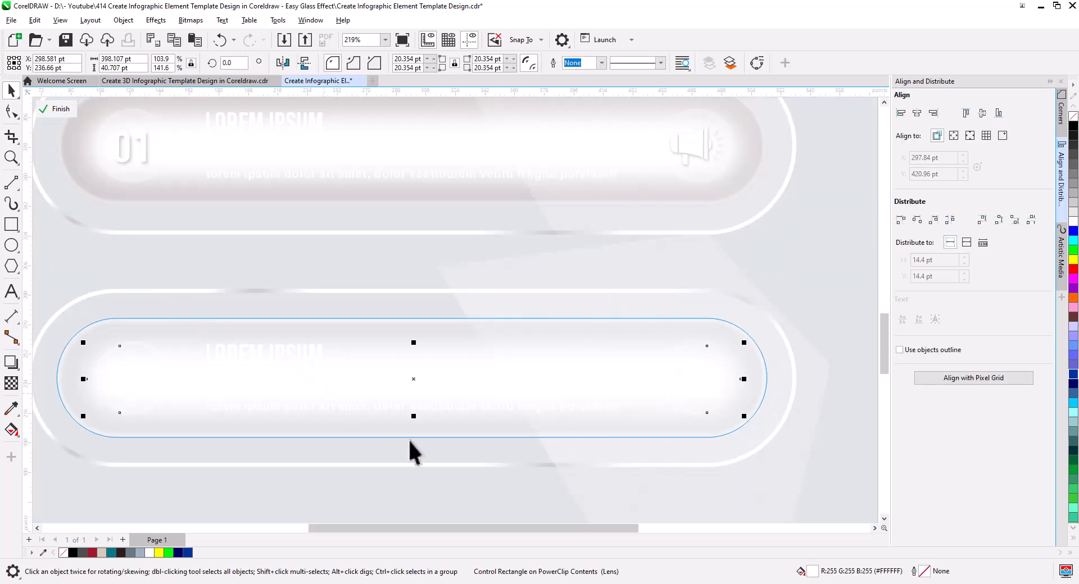
click(11, 383)
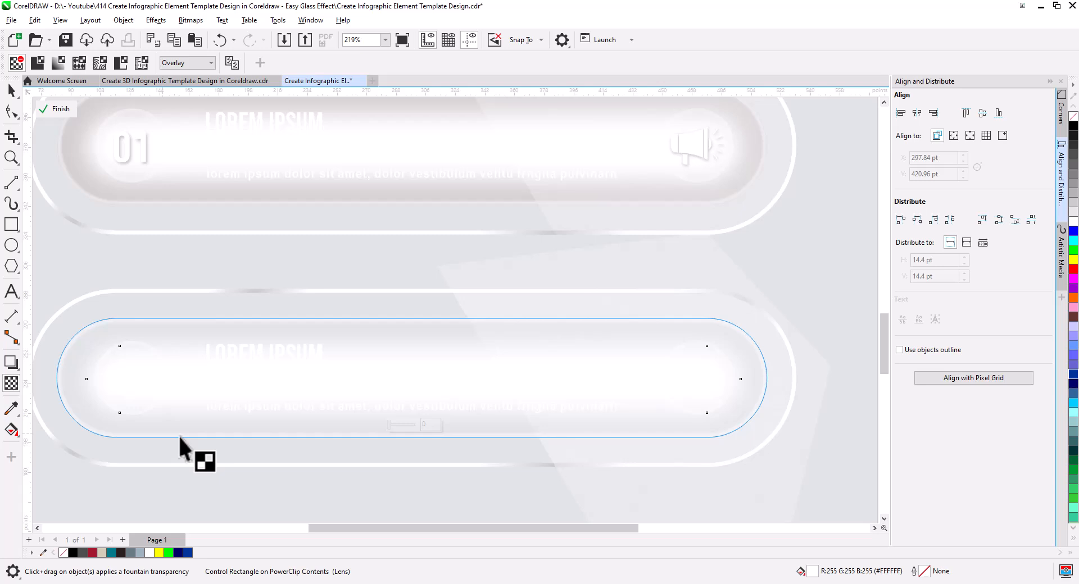
click(399, 426)
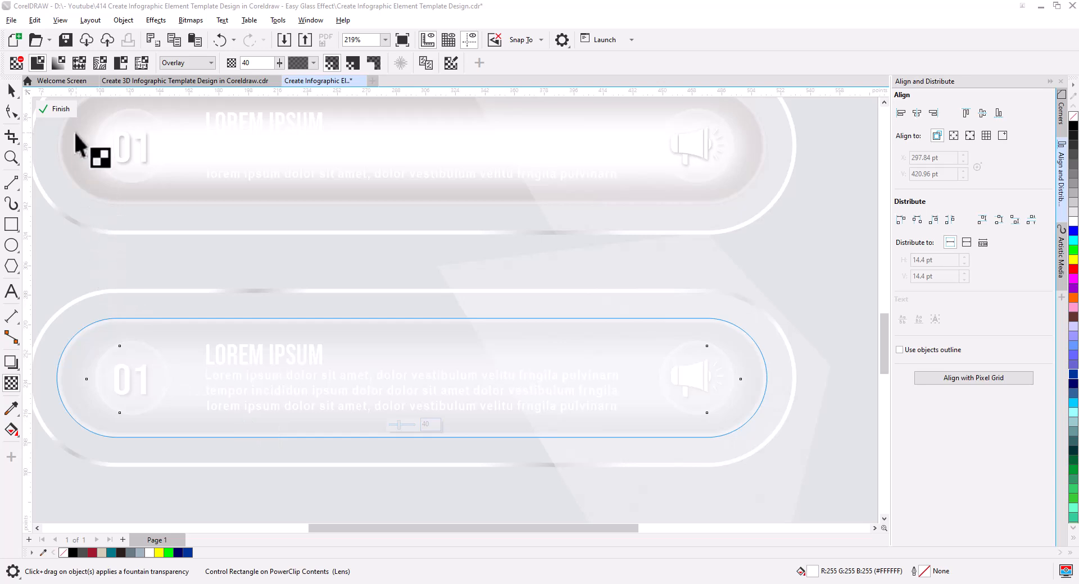
click(59, 109)
key(space)
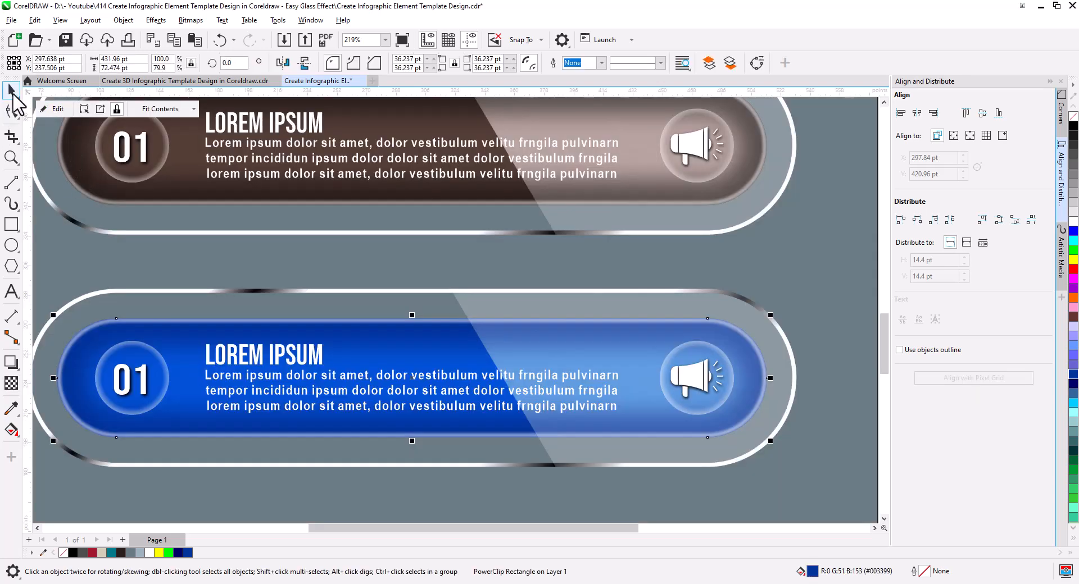
Step: Increase the uniform transparency of the white glow shape inside the dark brown bar's PowerClip
click(243, 202)
drag(295, 252, 304, 392)
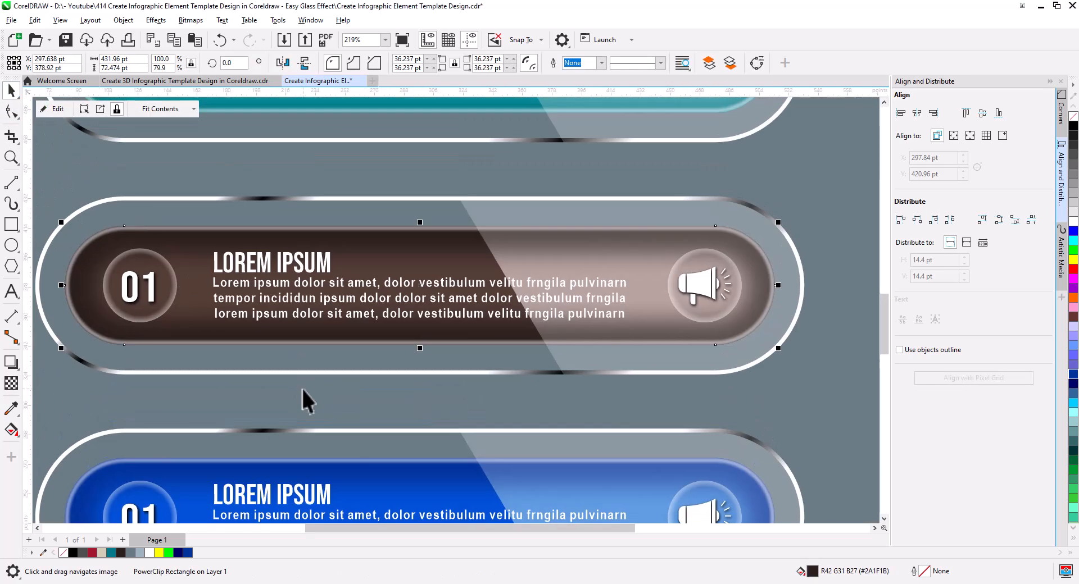
click(56, 109)
click(242, 273)
click(11, 384)
drag(397, 333, 407, 334)
click(56, 116)
click(11, 92)
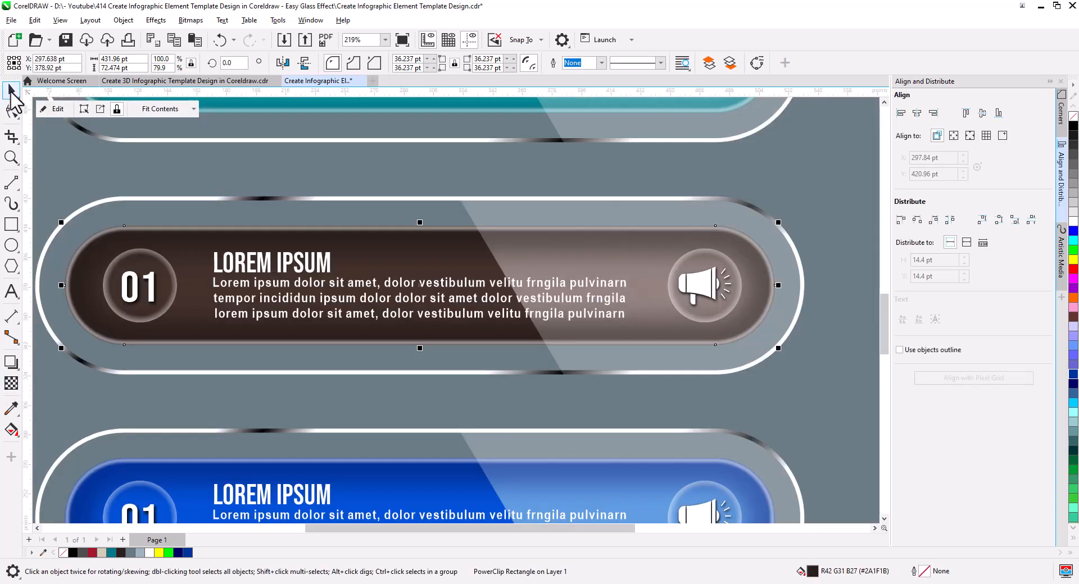
Step: Increase the uniform transparency of the white glow shape inside the teal bar's PowerClip
click(135, 104)
drag(138, 107, 133, 335)
click(54, 109)
click(229, 277)
click(11, 384)
drag(395, 328, 436, 330)
click(56, 109)
Step: Set the white glow shape inside the red bar's PowerClip to a uniform transparency of 40
drag(174, 109, 175, 284)
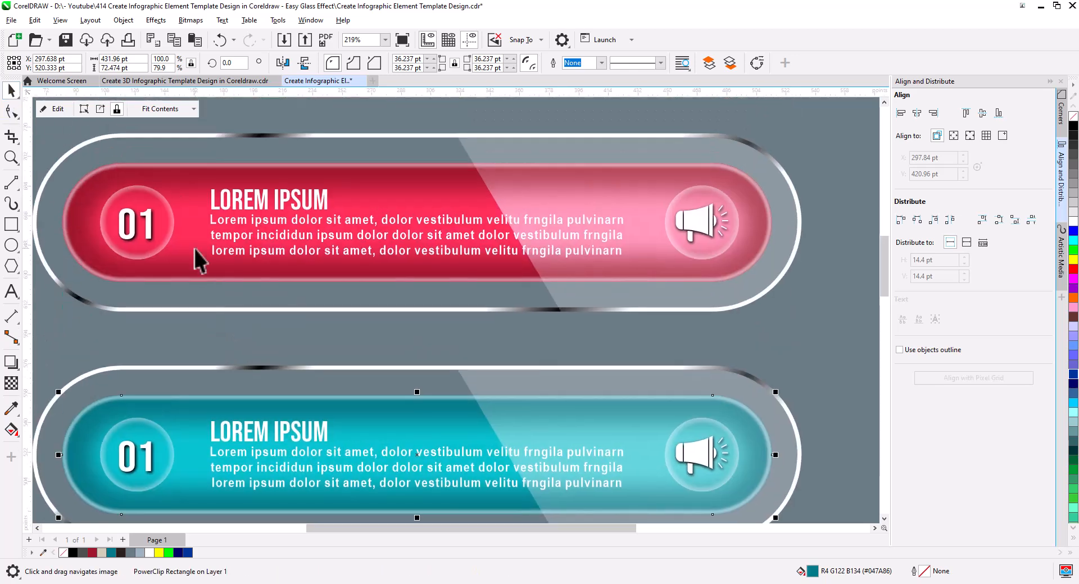
click(194, 248)
click(55, 109)
click(186, 217)
click(11, 383)
drag(394, 269, 403, 269)
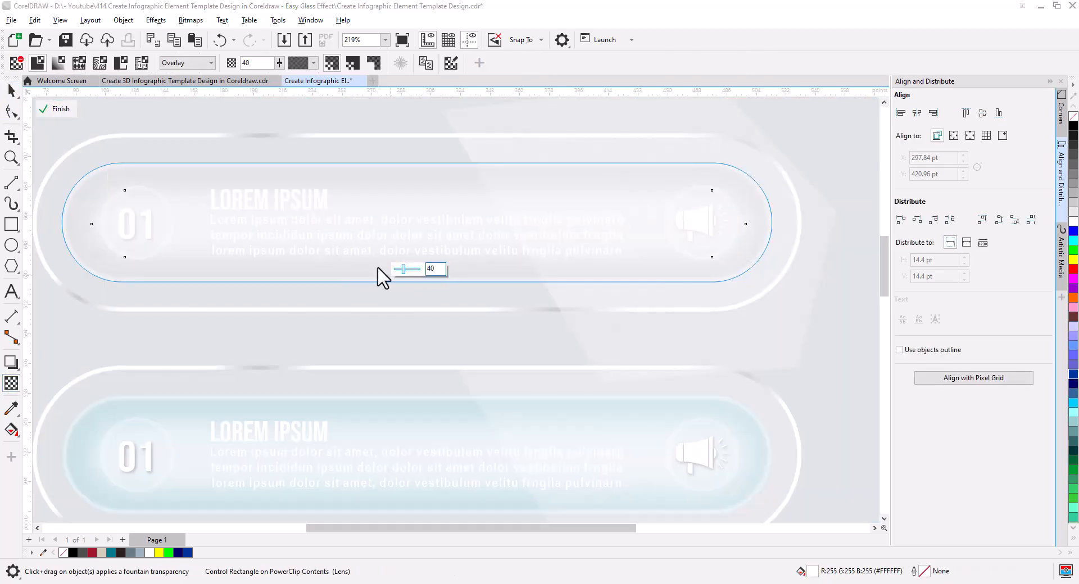
click(56, 109)
click(11, 92)
Step: Renumber the teal, dark brown and blue bars as 02, 03 and 04
scroll(486, 303, down, 4)
click(748, 298)
drag(412, 374, 407, 293)
scroll(408, 294, down, 1)
drag(434, 344, 429, 277)
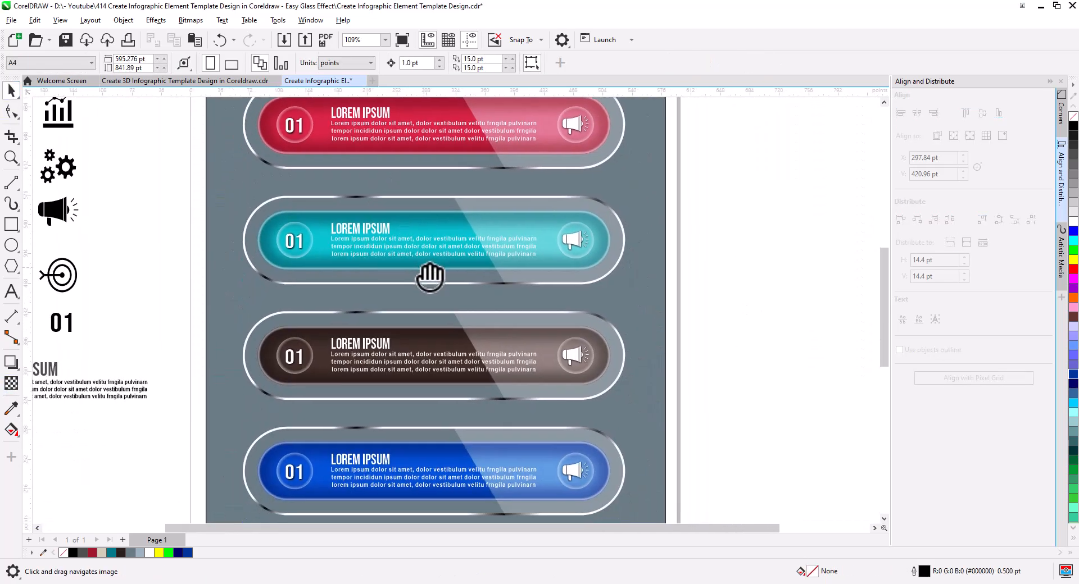
scroll(426, 277, down, 1)
double_click(316, 247)
key(BackSpace)
text(2)
click(315, 347)
key(BackSpace)
text(3)
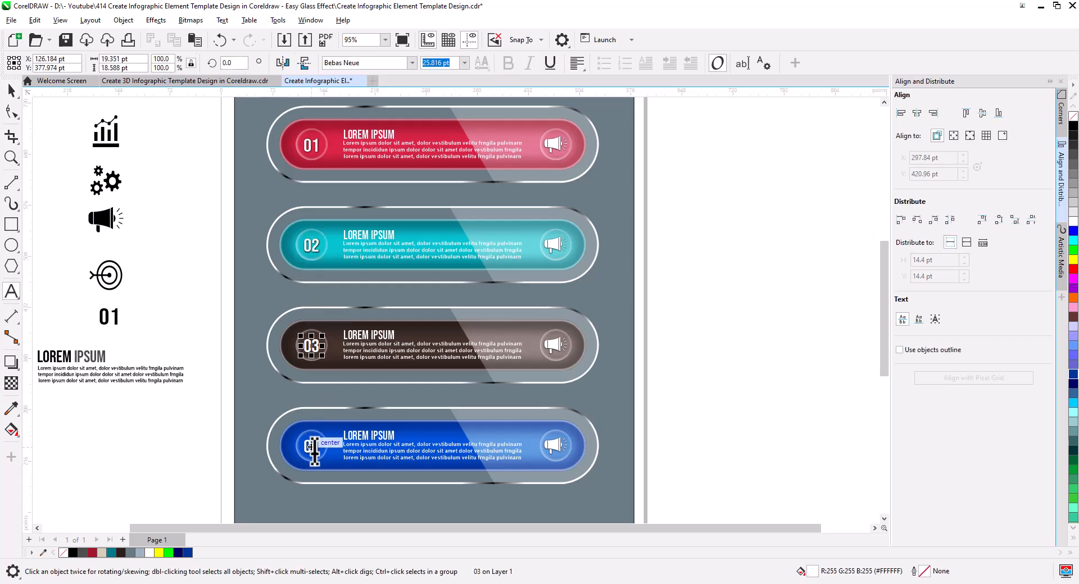
click(314, 449)
key(BackSpace)
text(4)
Step: Place reduced copies of the chart, gears and target icons on the blank area beside the bars
click(11, 92)
click(107, 137)
shift+click(113, 182)
shift+click(110, 275)
drag(110, 276, 679, 306)
click(738, 309)
Step: Replace the megaphones on bars 02, 03 and 04 with the small chart, gears and target icons respectively
click(554, 245)
key(Delete)
drag(669, 221, 560, 248)
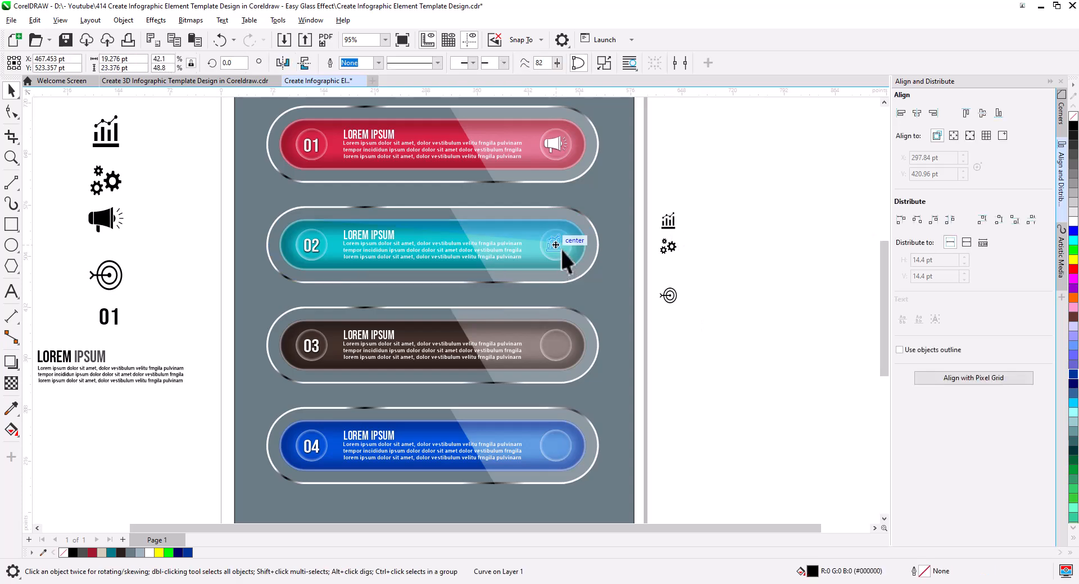
drag(668, 246, 558, 348)
drag(668, 296, 554, 451)
Step: Center the chart icon in its glass circle on bar 02 and fill it white
scroll(565, 244, up, 5)
click(565, 244)
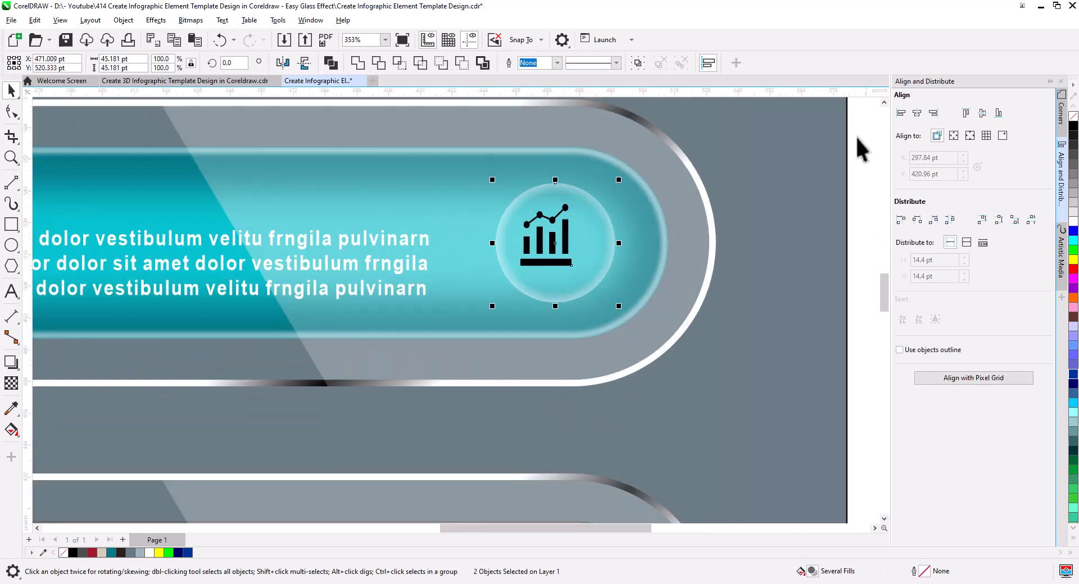
click(1073, 221)
Step: Add a drop shadow to the chart icon and save its settings as the preset 2.PST
click(13, 365)
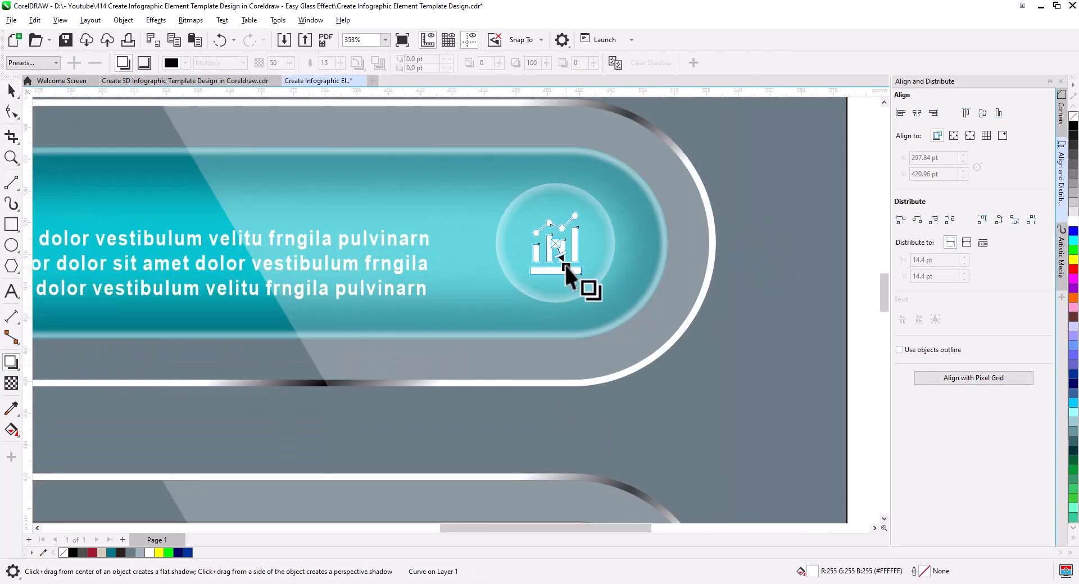
drag(579, 275, 580, 276)
scroll(585, 284, up, 3)
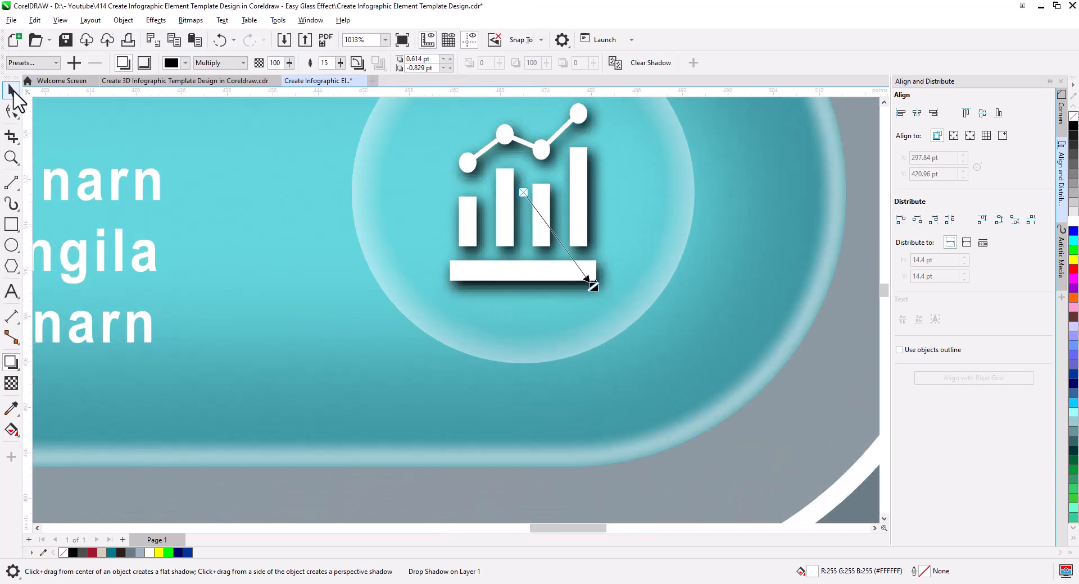
click(14, 93)
Step: Enlarge the gears icon to about 25 pt wide in the center of its circle and fill it white
drag(616, 305, 634, 322)
scroll(554, 337, down, 5)
drag(528, 510, 524, 268)
scroll(524, 268, up, 2)
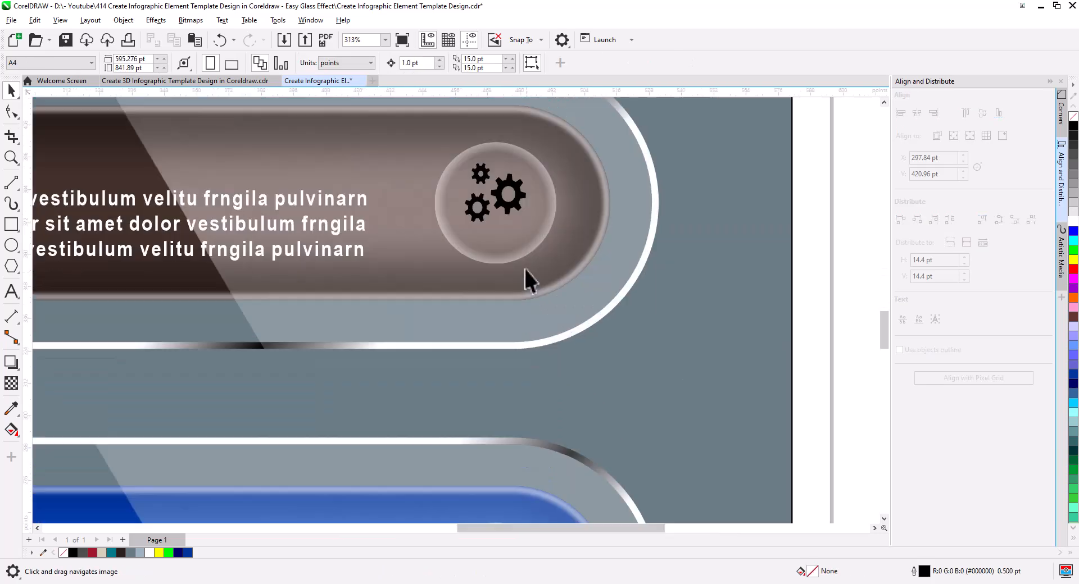
click(512, 209)
drag(531, 231, 532, 236)
click(1073, 221)
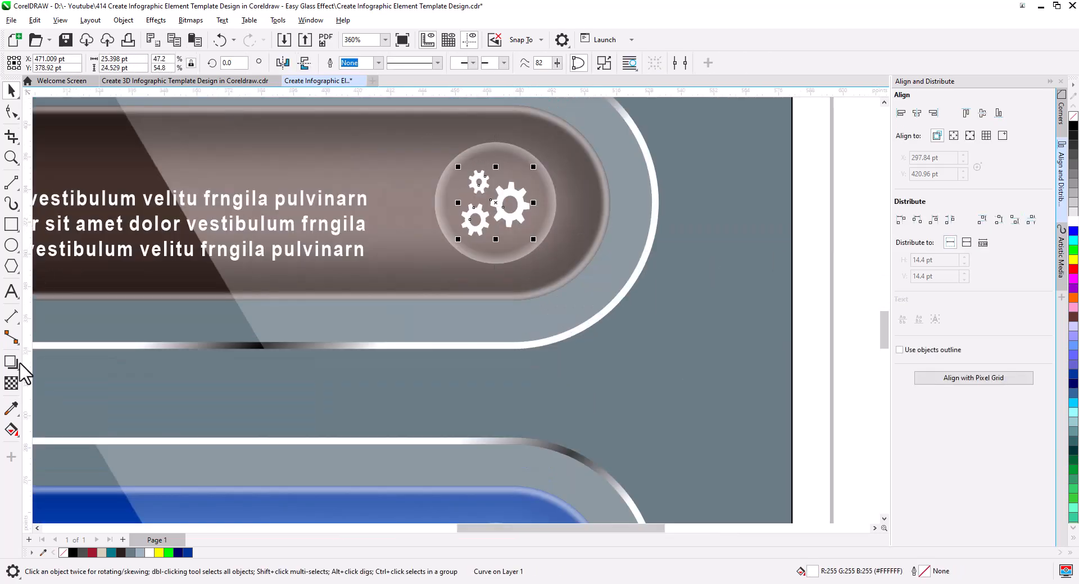
Step: Apply the saved drop shadow preset to the gears icon on bar 03
click(11, 363)
click(33, 62)
click(45, 258)
drag(774, 517, 752, 267)
key(space)
Step: Center the target icon in its glass circle on bar 04 and enlarge it slightly
click(495, 297)
shift+click(502, 344)
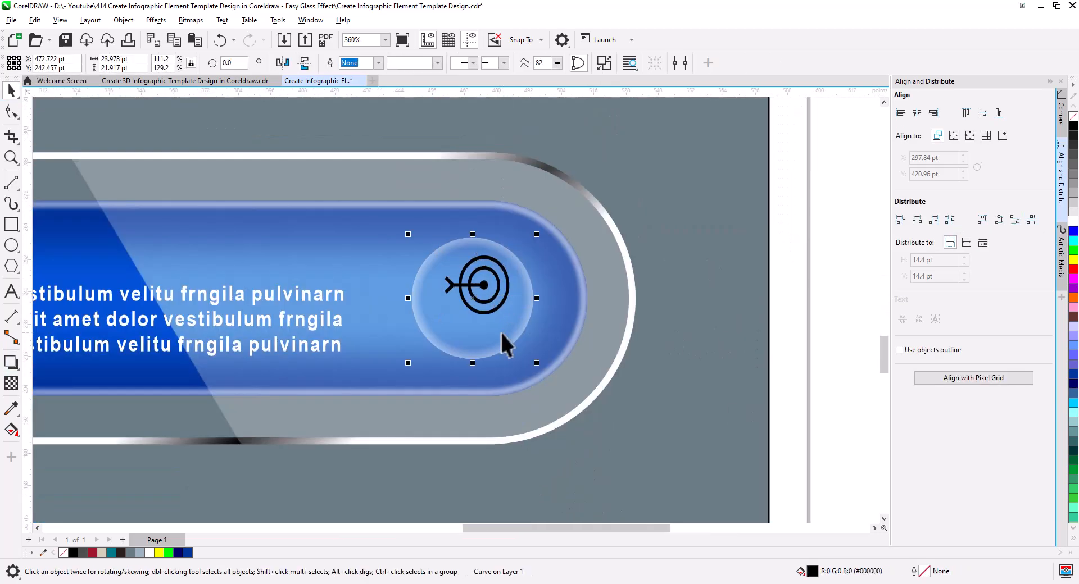
key(c)
key(e)
click(500, 305)
drag(509, 333, 513, 333)
Step: Fill the target icon white and apply the saved drop shadow preset to it
click(123, 20)
click(172, 142)
click(1073, 221)
click(11, 363)
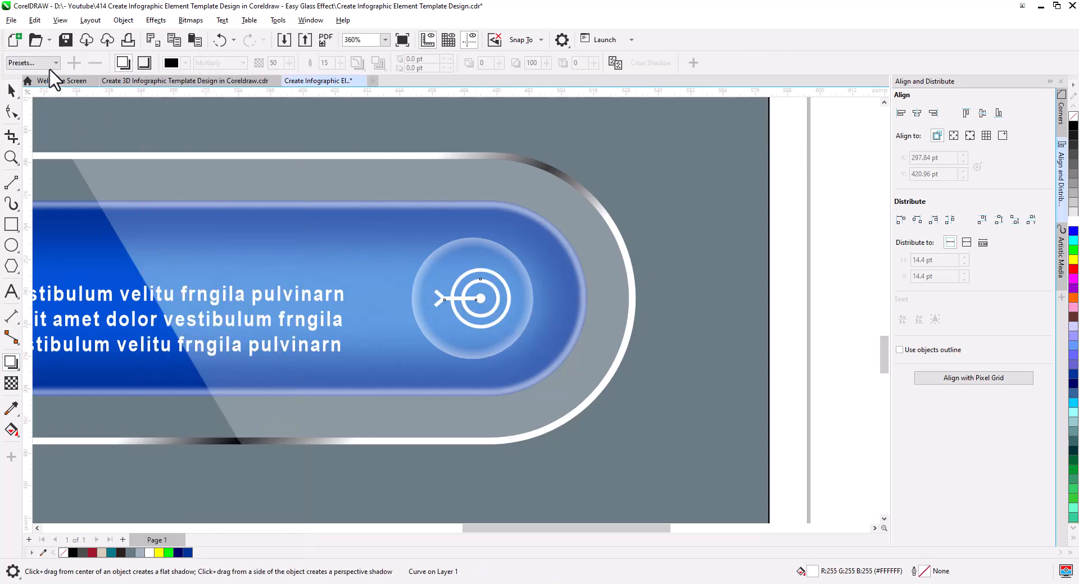
click(33, 62)
click(35, 239)
key(space)
Step: Examine the target icon's shadow and the four finished infographic bars as a whole
scroll(544, 315, down, 3)
scroll(535, 348, up, 3)
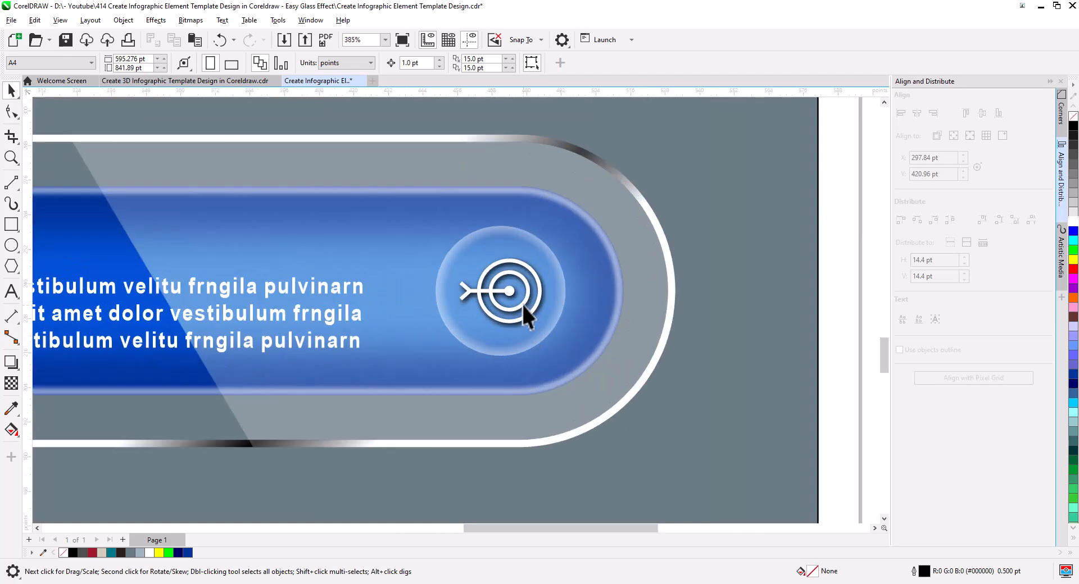
click(525, 316)
click(705, 325)
scroll(608, 351, down, 3)
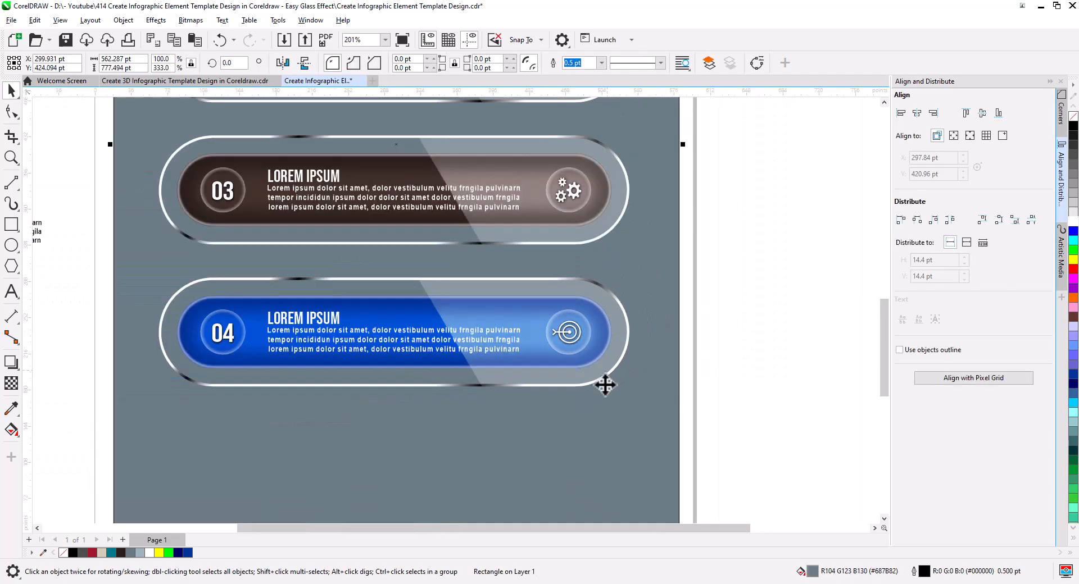
drag(588, 405, 621, 407)
click(737, 355)
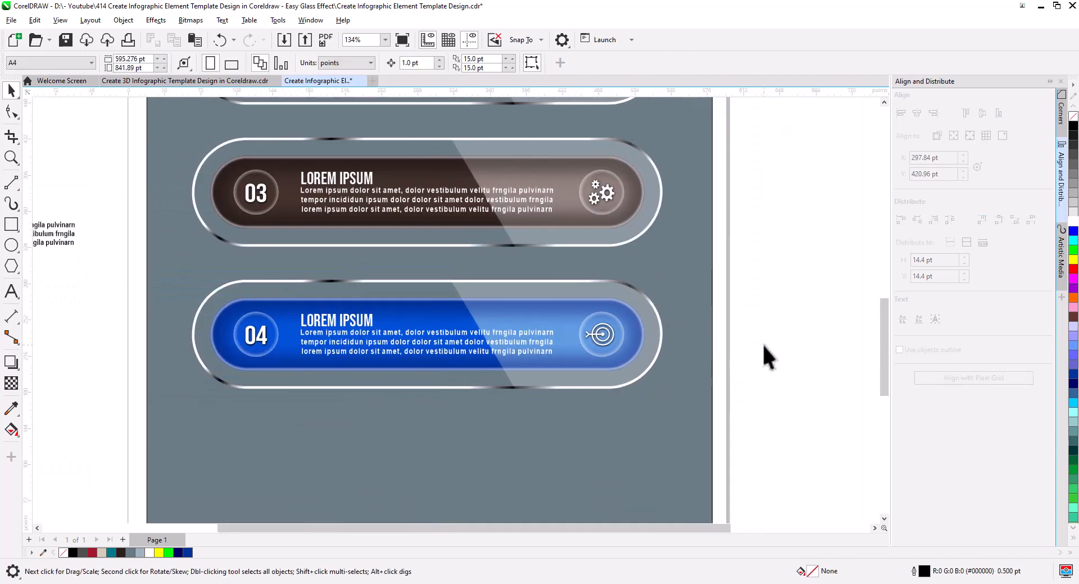
scroll(714, 304, down, 1)
drag(706, 285, 681, 374)
scroll(695, 359, down, 1)
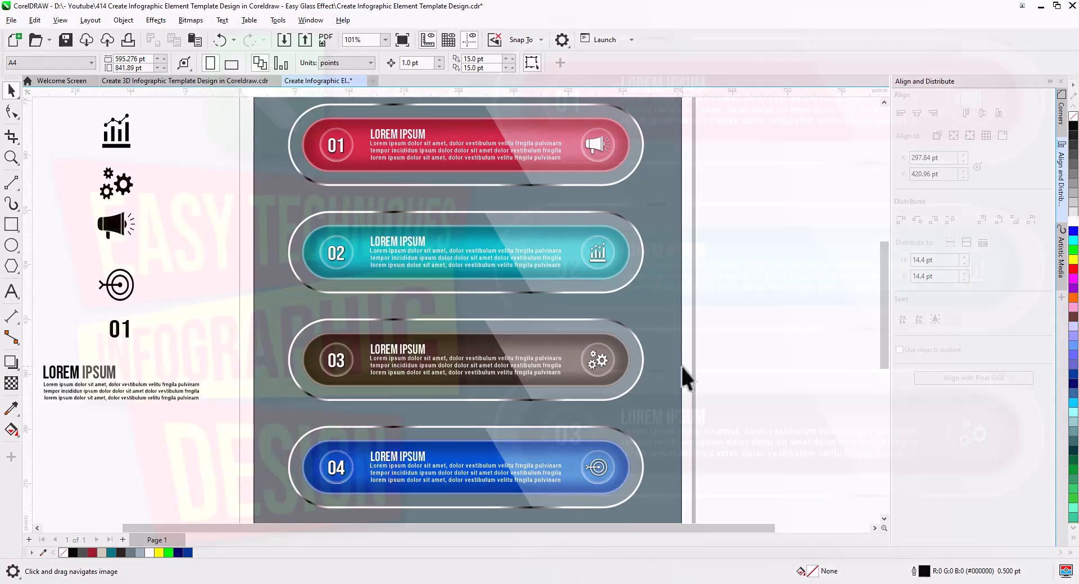